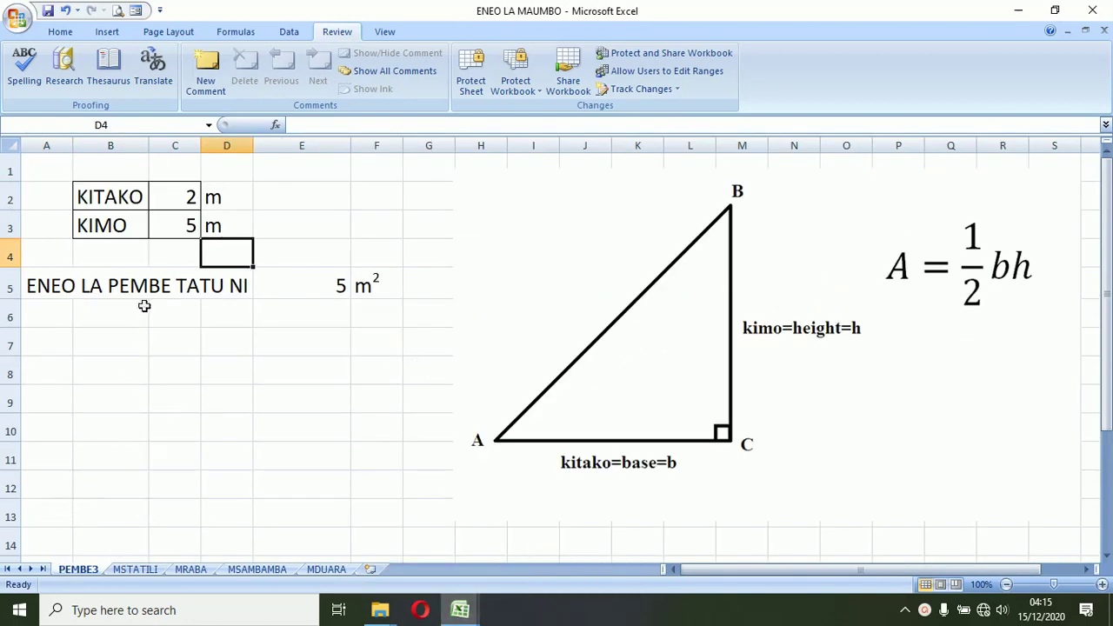
Review the MSTATILI, MRABA, MSAMBAMBA and MDUARA sheets, then close the ENEO LA MAUMBO workbook.
{"action": "left_click", "coordinate": [134, 570]}
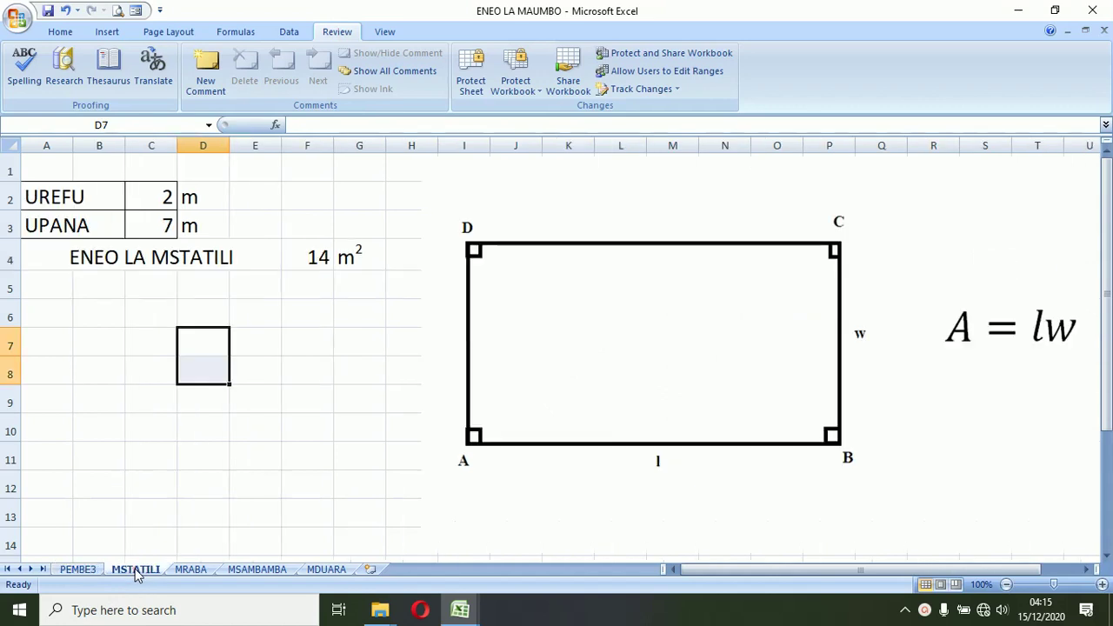
{"action": "left_click", "coordinate": [192, 570]}
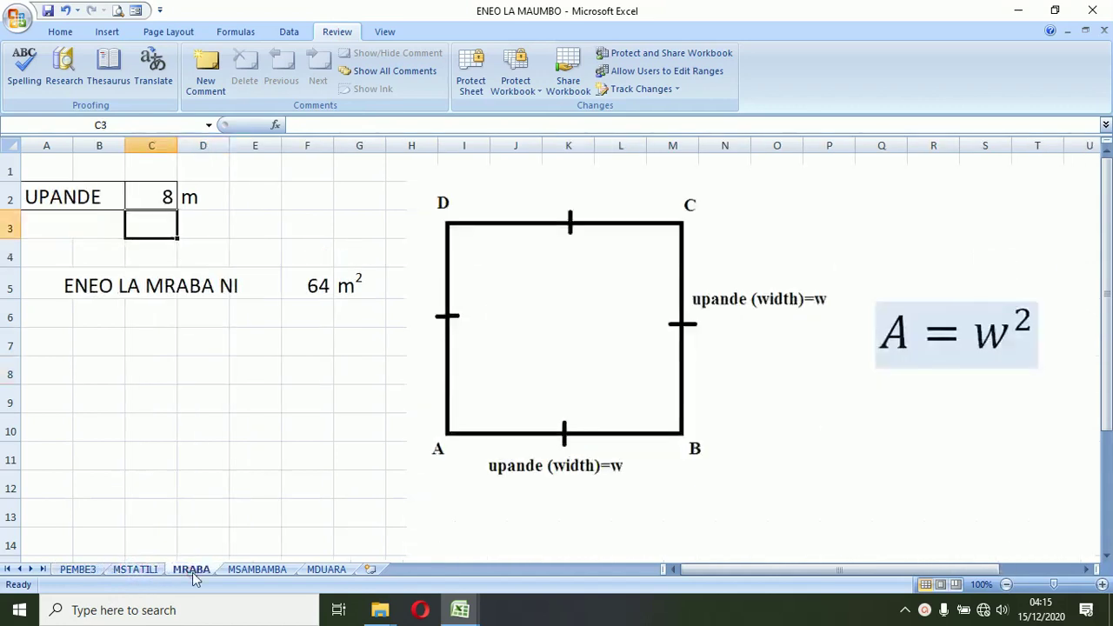
{"action": "left_click", "coordinate": [258, 569]}
{"action": "left_click", "coordinate": [324, 570]}
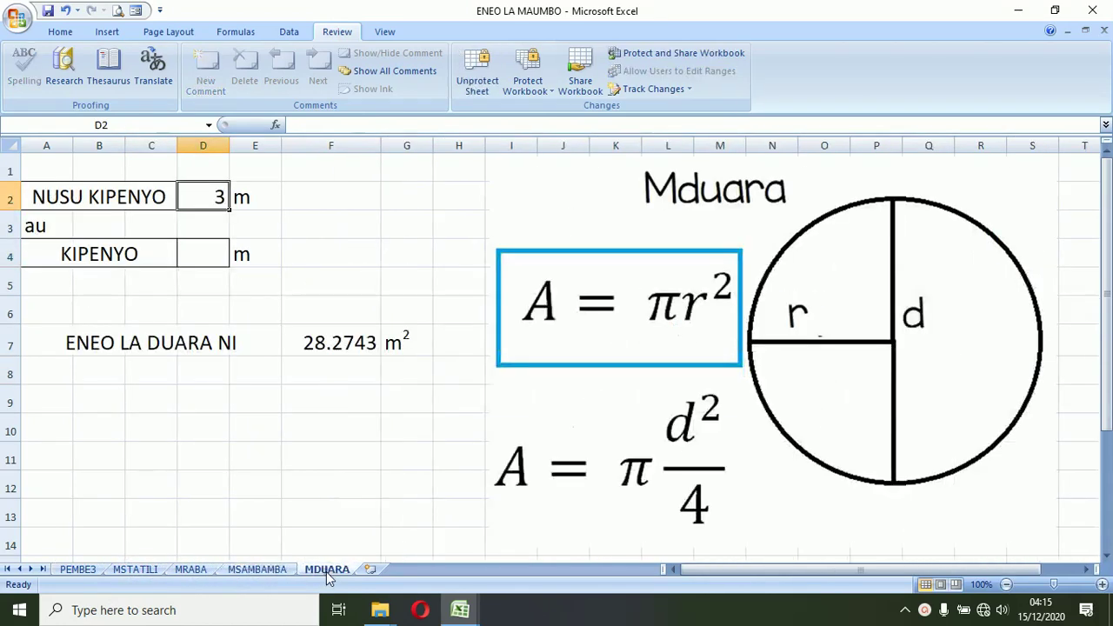
{"action": "left_click", "coordinate": [1092, 10]}
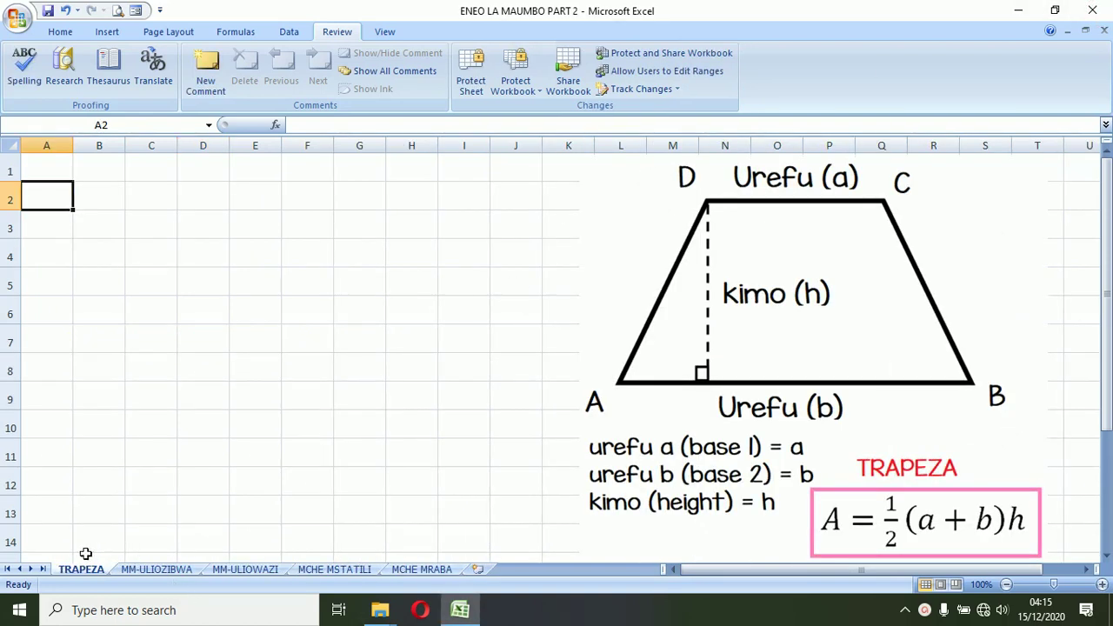
{"action": "left_click", "coordinate": [142, 572]}
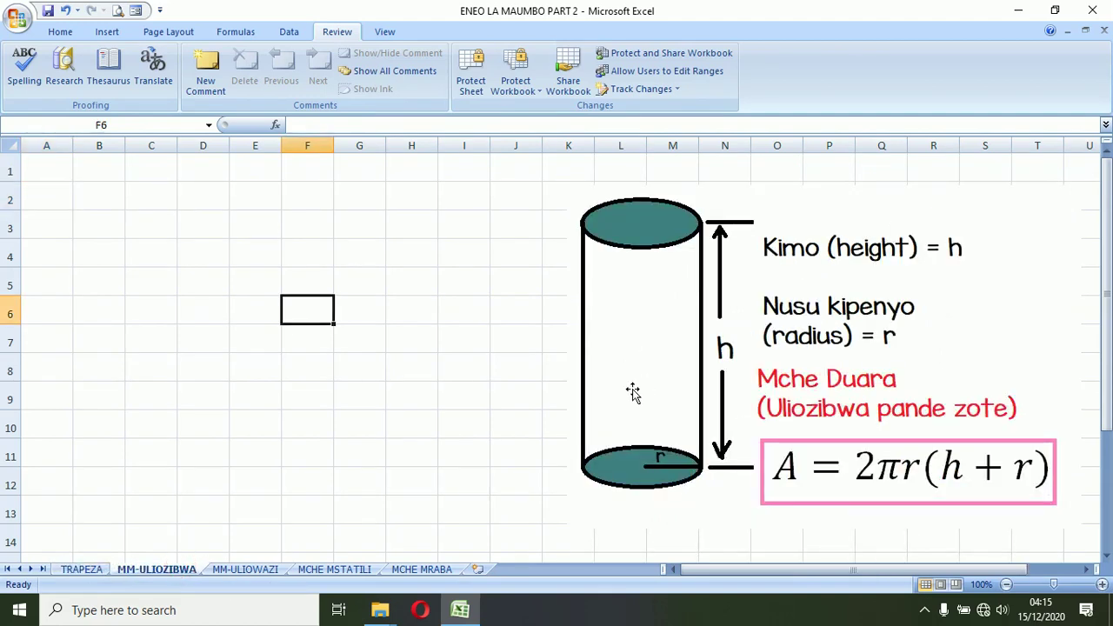
{"action": "left_click", "coordinate": [248, 571]}
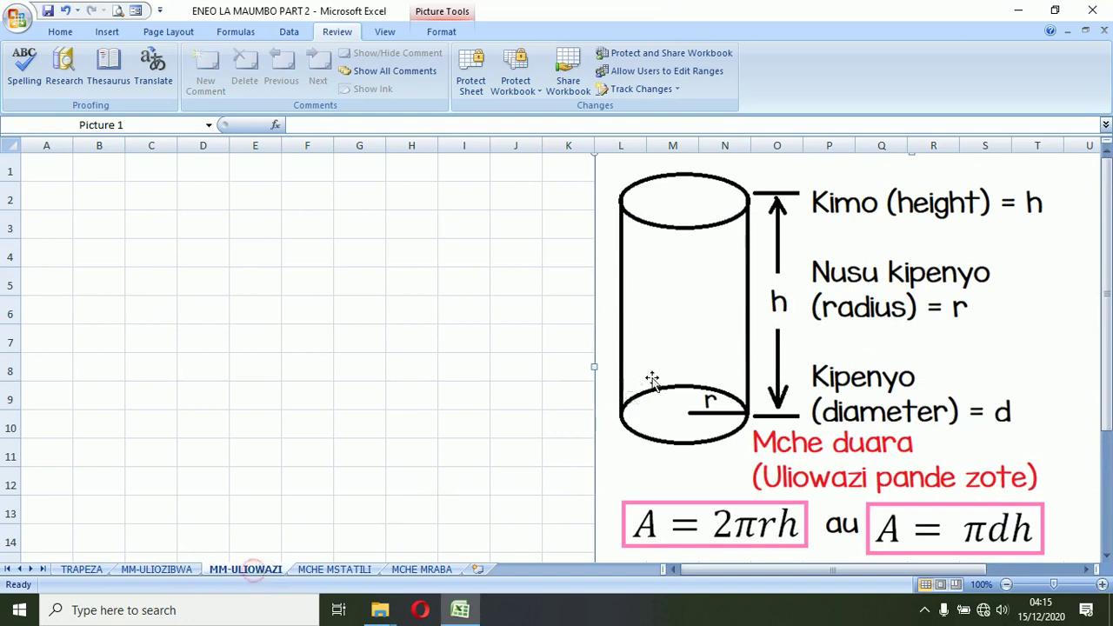
{"action": "left_click", "coordinate": [315, 572]}
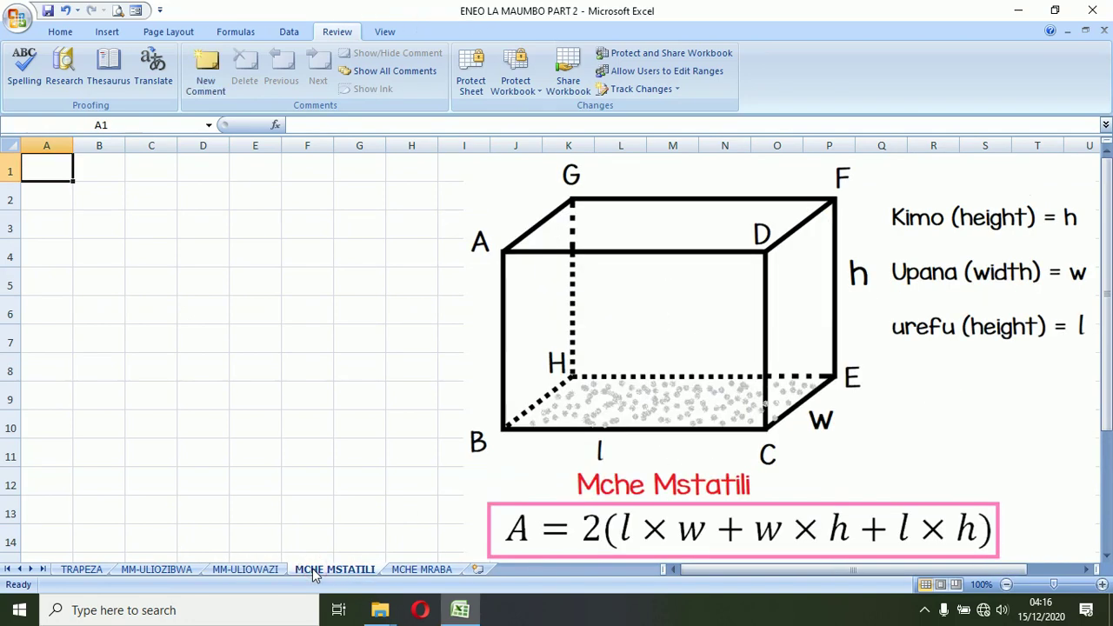
{"action": "left_click", "coordinate": [422, 571]}
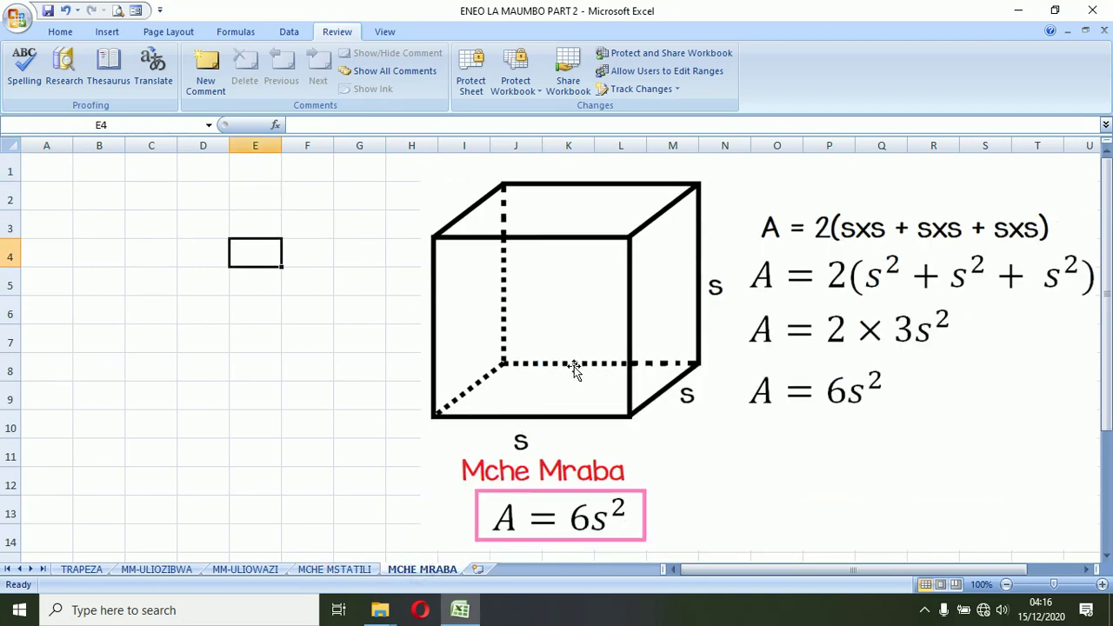
{"action": "left_click", "coordinate": [82, 570]}
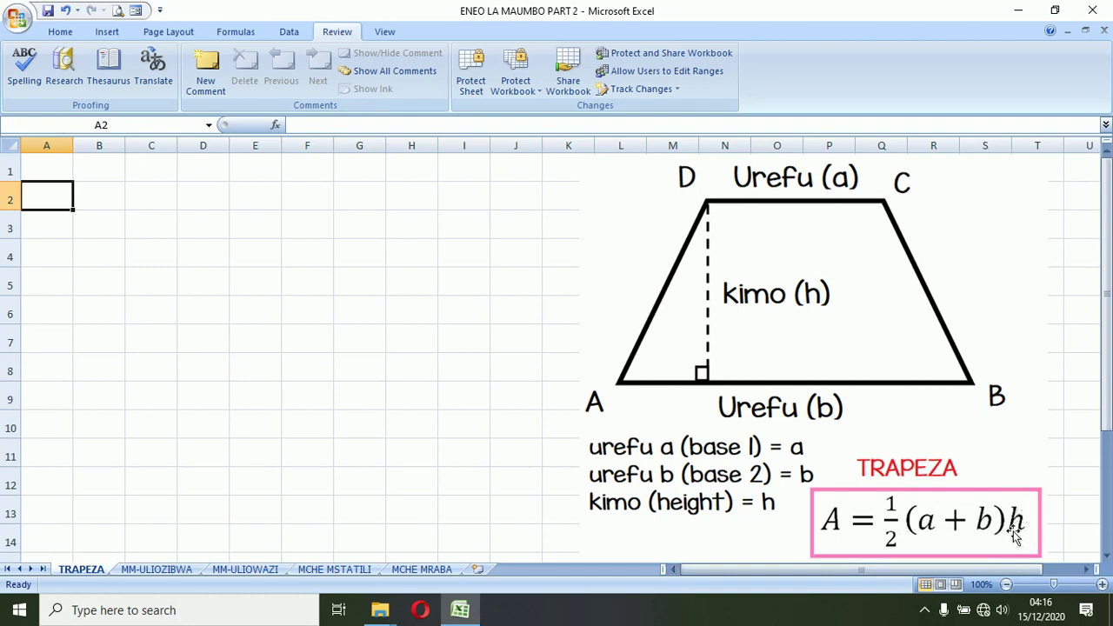
{"action": "left_click_drag", "start_coordinate": [50, 192], "coordinate": [152, 209]}
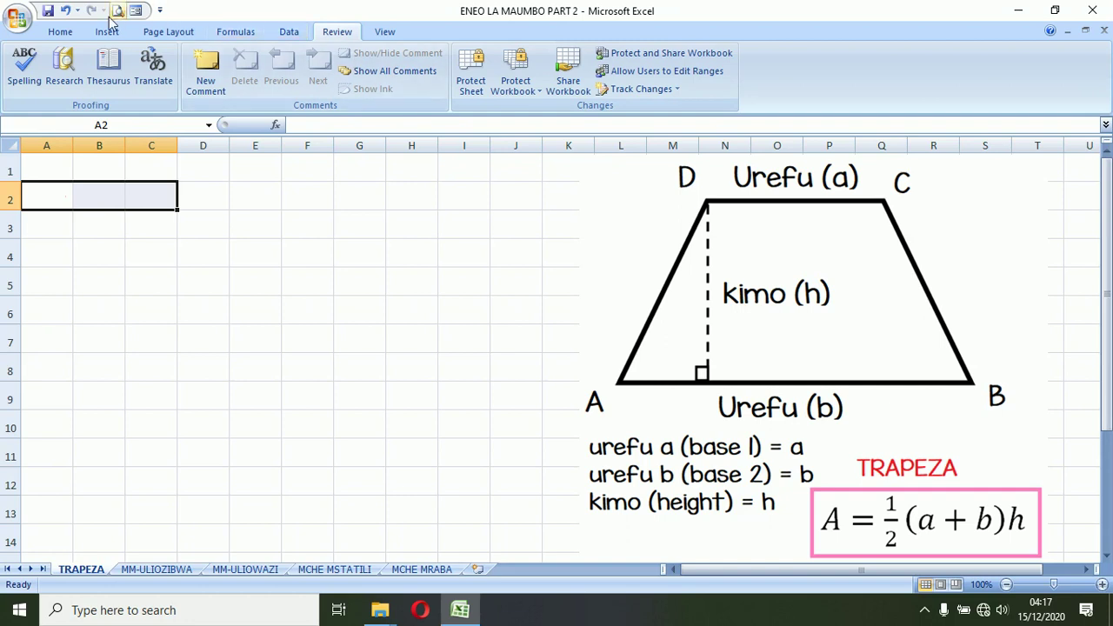
Merge and centre A2:C2 and copy that merged layout down to rows 3 and 4.
{"action": "left_click", "coordinate": [61, 32]}
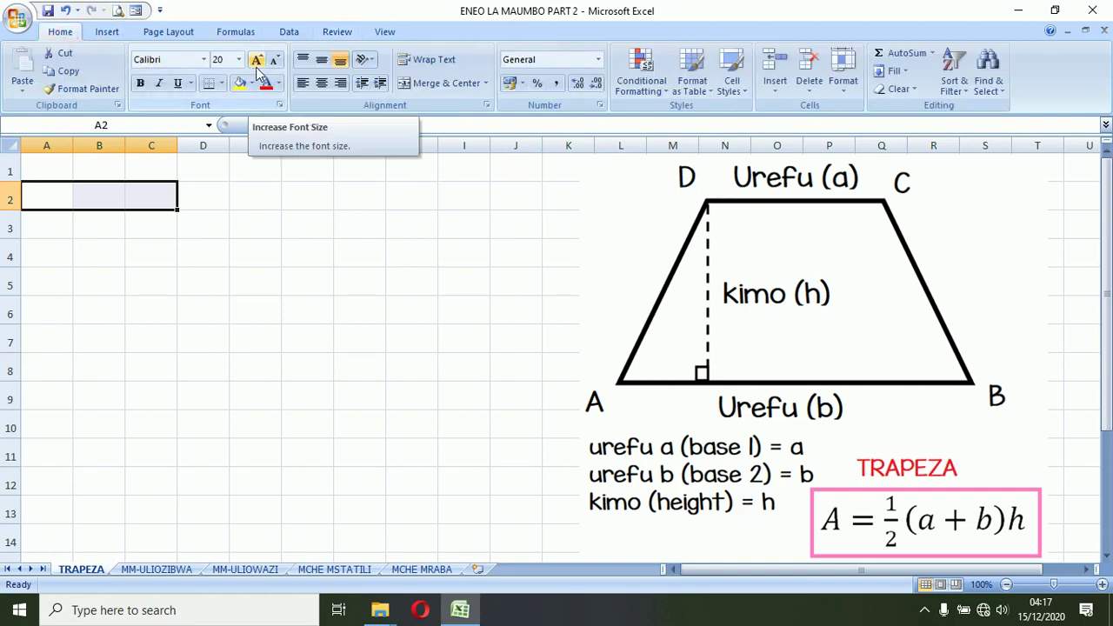
{"action": "left_click", "coordinate": [435, 88]}
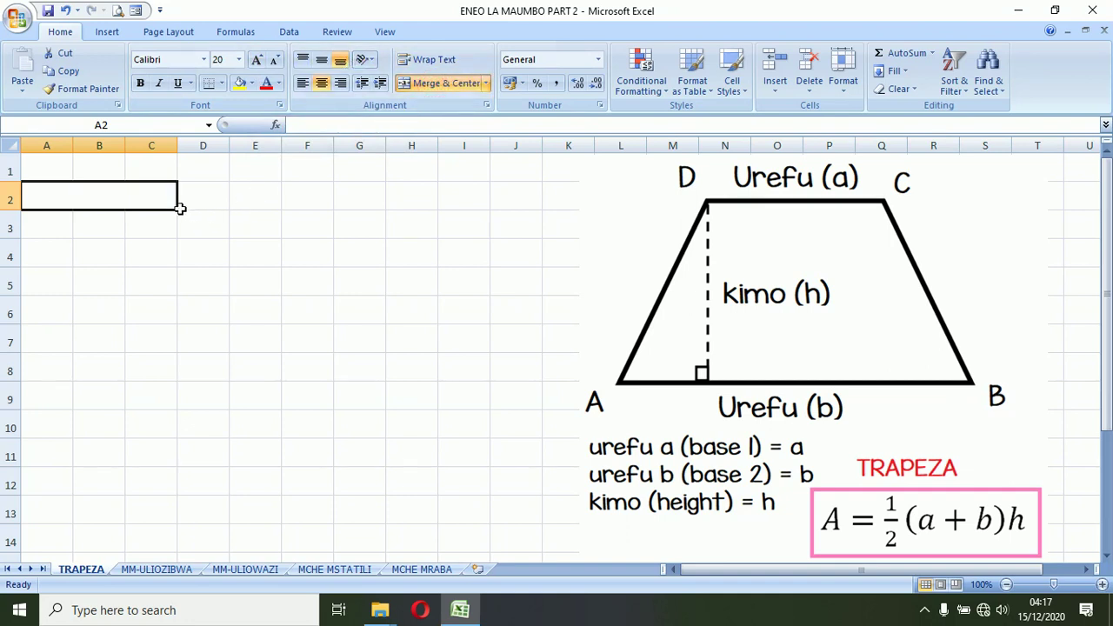
{"action": "left_click_drag", "start_coordinate": [178, 208], "coordinate": [169, 258]}
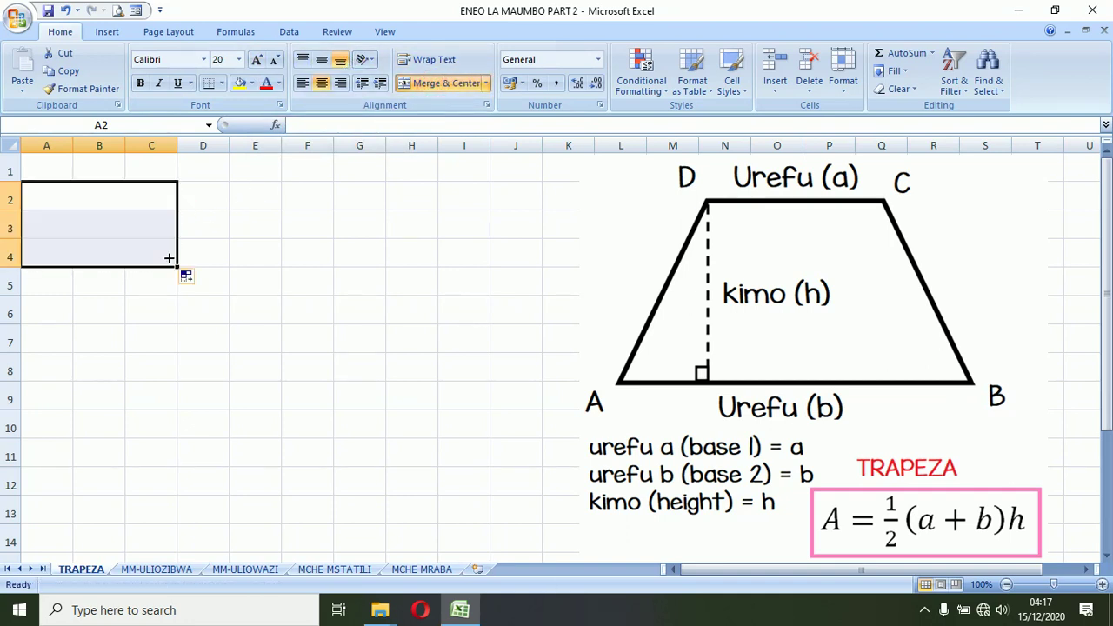
Enter the labels Urefu a, Urefu b and Kimo (h) in rows 2–4.
{"action": "left_click", "coordinate": [138, 200]}
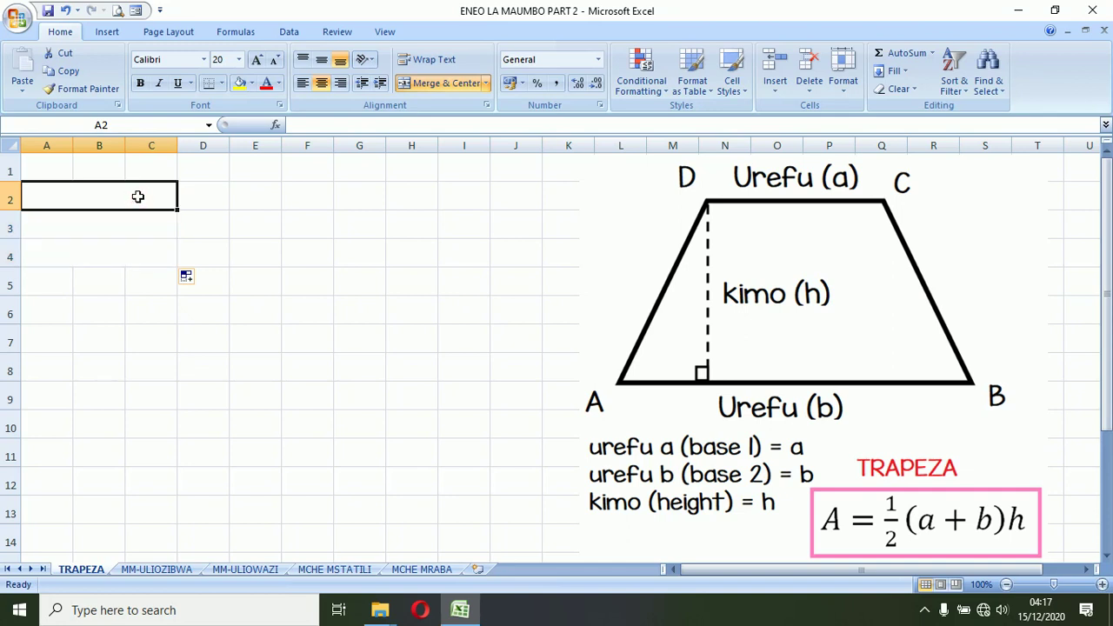
{"action": "type", "text": "Urefu a"}
{"action": "key", "text": "Return"}
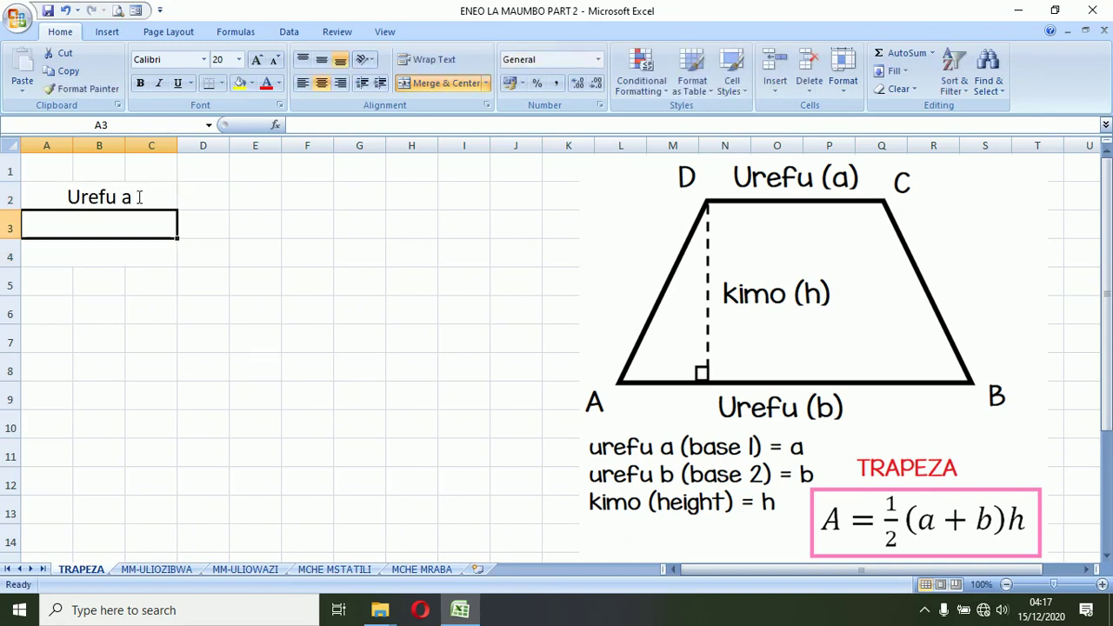
{"action": "type", "text": "Urefu b"}
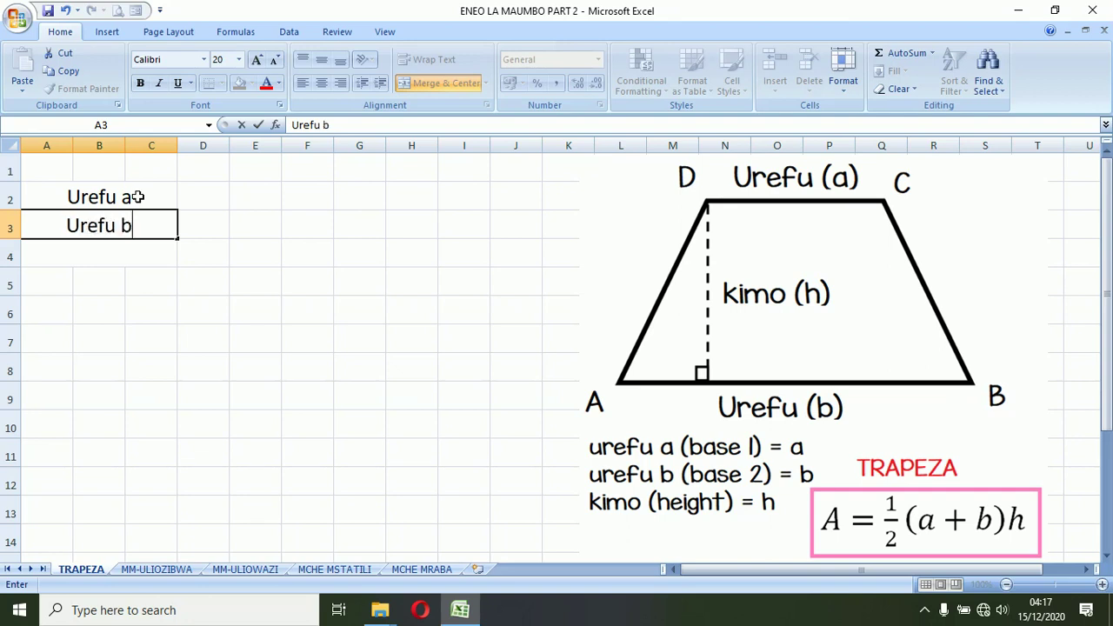
{"action": "key", "text": "Return"}
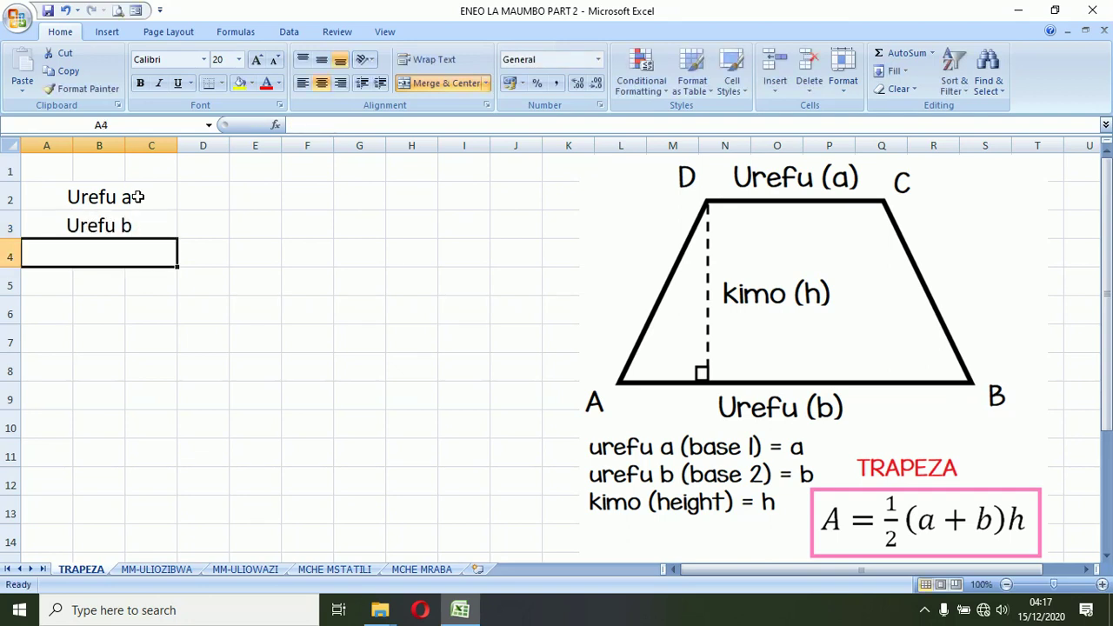
{"action": "type", "text": "Kimo (hei"}
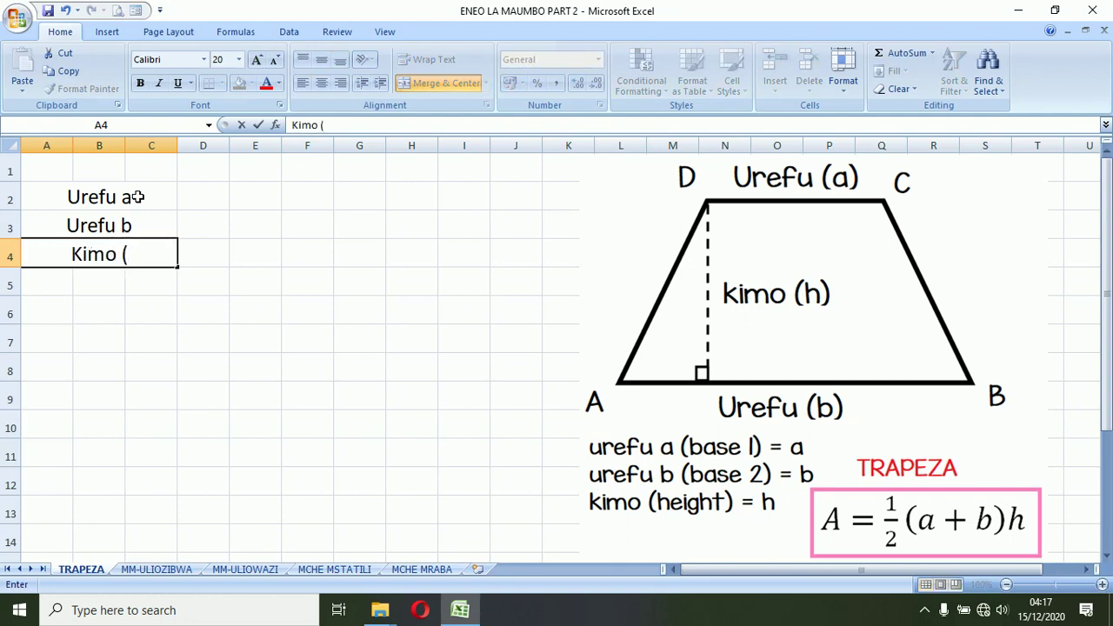
{"action": "type", "text": "g"}
{"action": "key", "text": "BackSpace"}
{"action": "type", "text": "h)"}
{"action": "left_click", "coordinate": [74, 198]}
Apply All Borders to the A2:D4 label table.
{"action": "left_click_drag", "start_coordinate": [74, 198], "coordinate": [212, 258]}
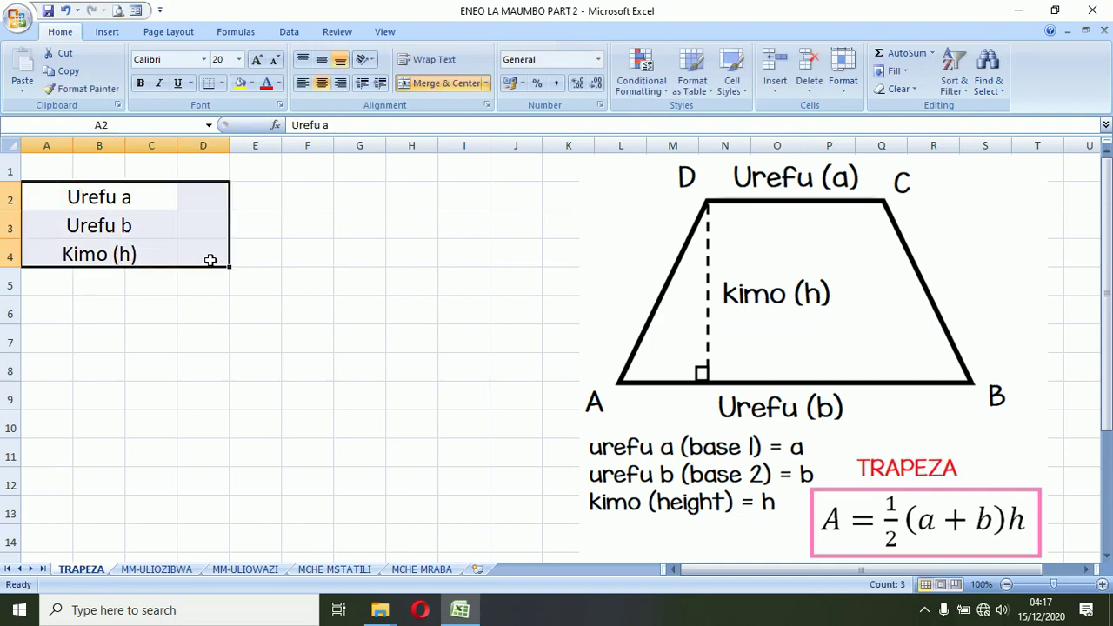
{"action": "left_click", "coordinate": [221, 84]}
{"action": "left_click", "coordinate": [251, 217]}
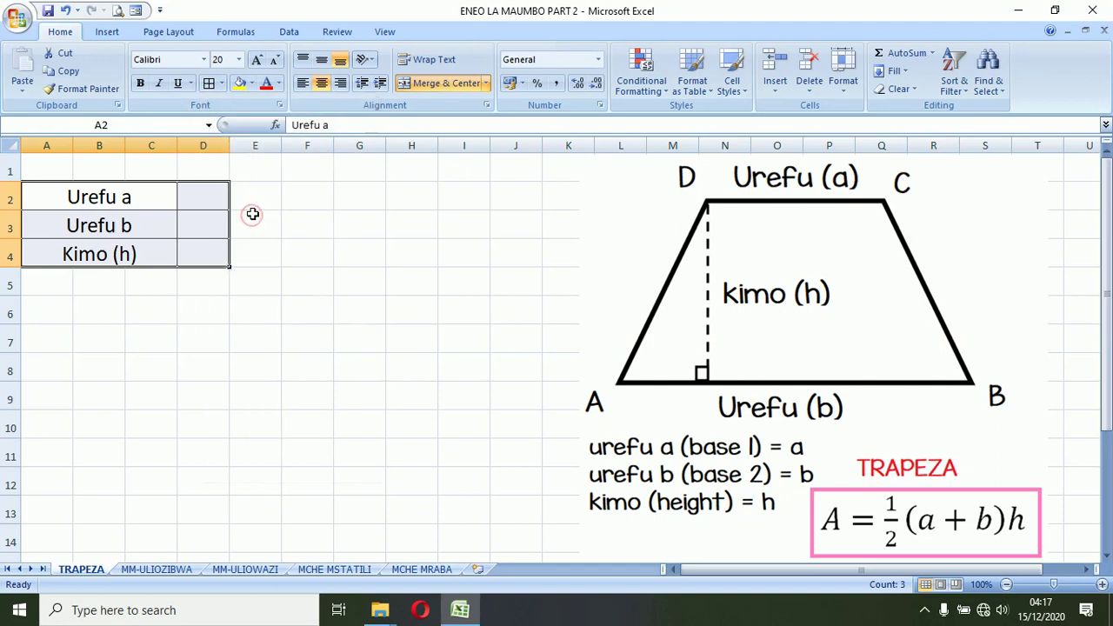
{"action": "left_click", "coordinate": [245, 203]}
Enter the unit m in E2, E3 and E4.
{"action": "type", "text": "m"}
{"action": "key", "text": "Return"}
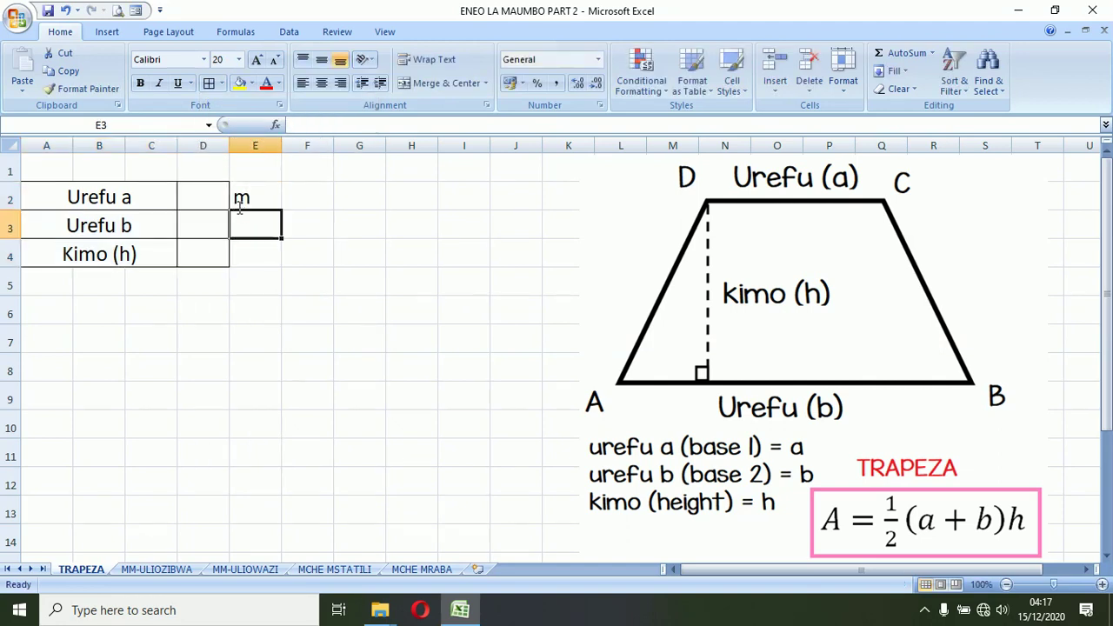
{"action": "type", "text": "m"}
{"action": "key", "text": "Return"}
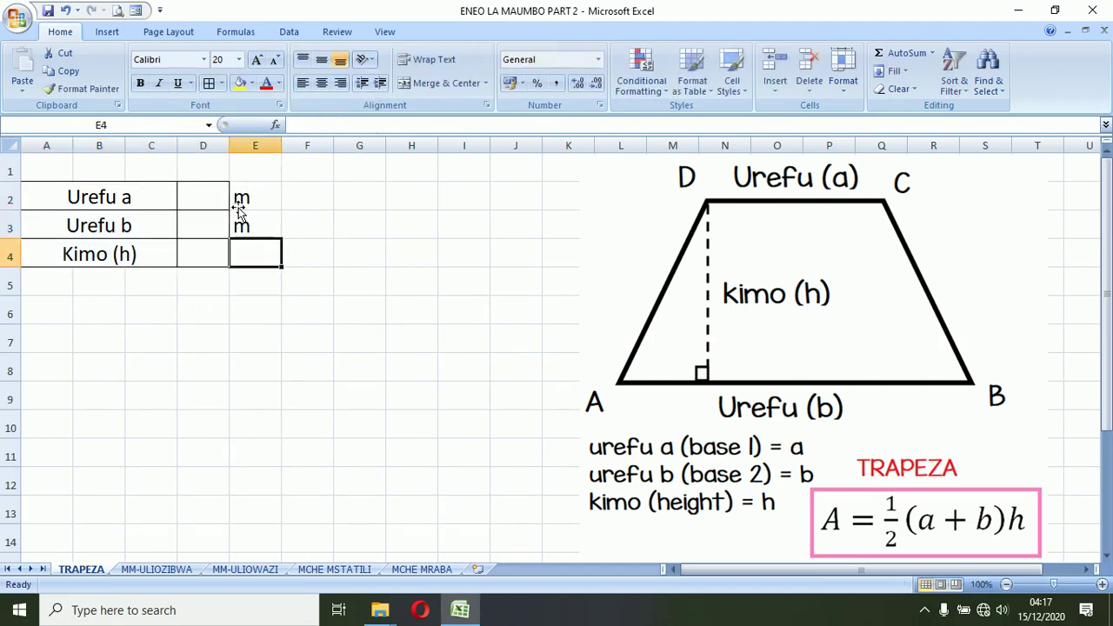
{"action": "type", "text": "m"}
{"action": "key", "text": "Return"}
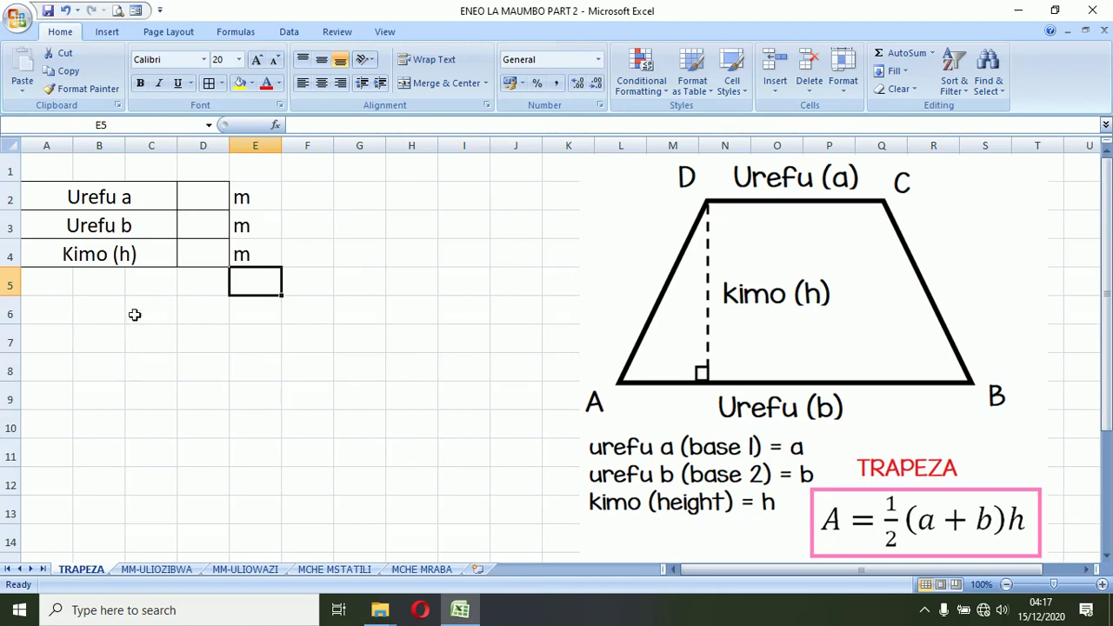
Merge and centre A6:D6 and label it WASTANI WA UREFU.
{"action": "left_click_drag", "start_coordinate": [52, 305], "coordinate": [184, 308]}
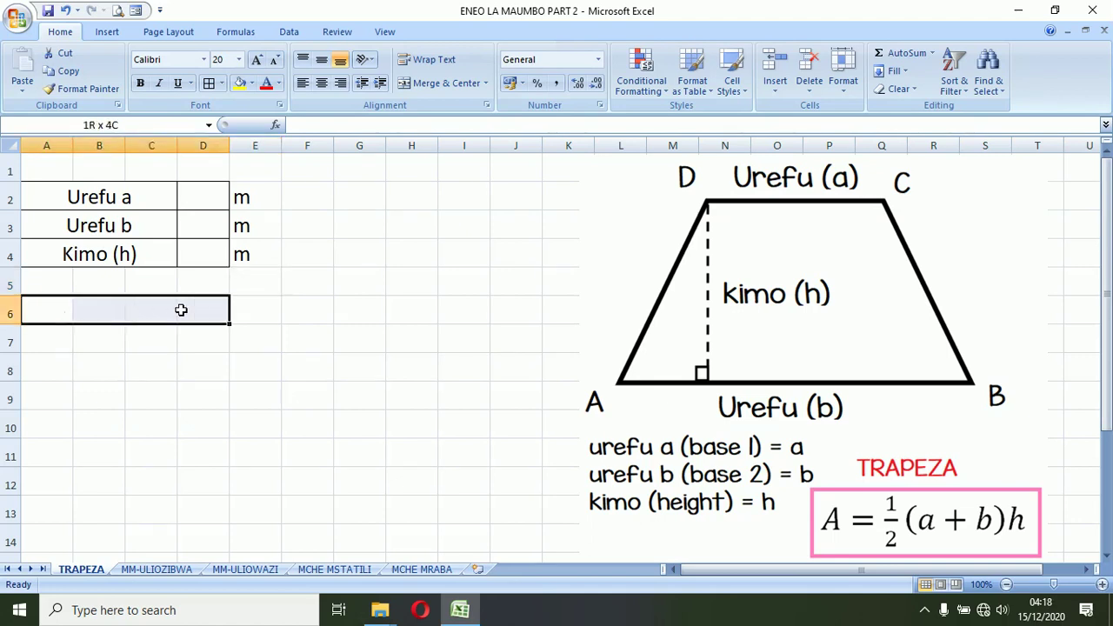
{"action": "left_click", "coordinate": [435, 80]}
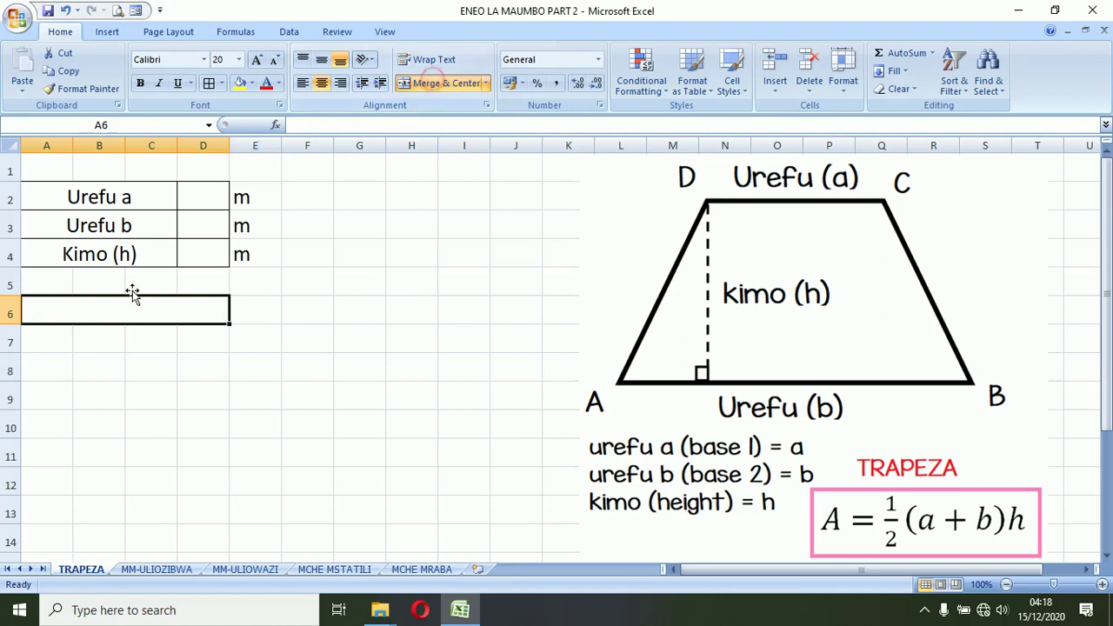
{"action": "type", "text": "WA"}
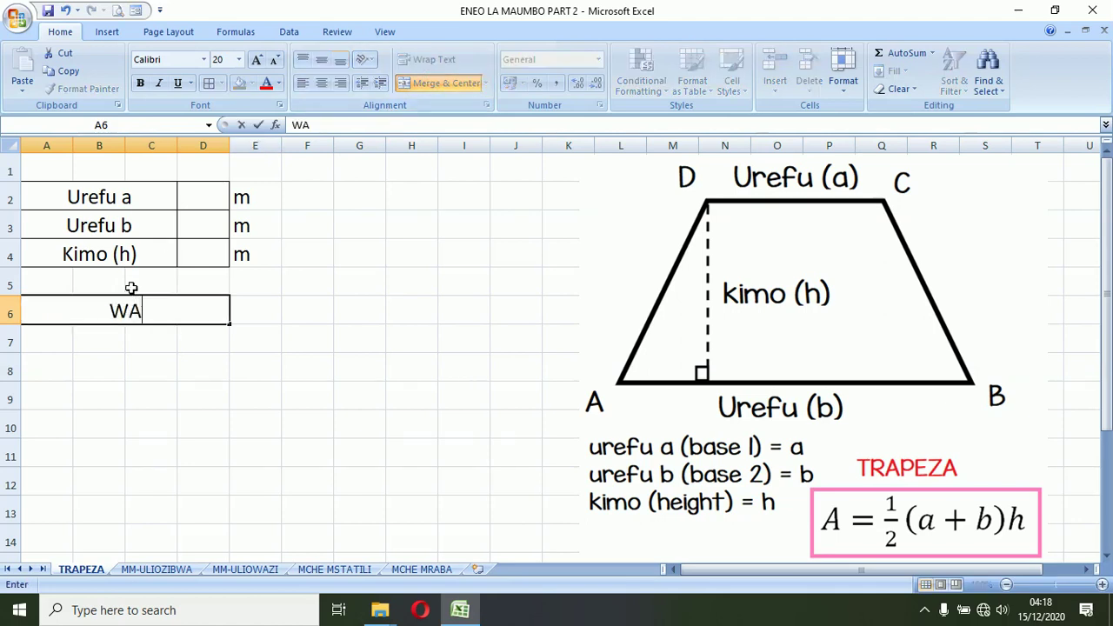
{"action": "type", "text": "STANI "}
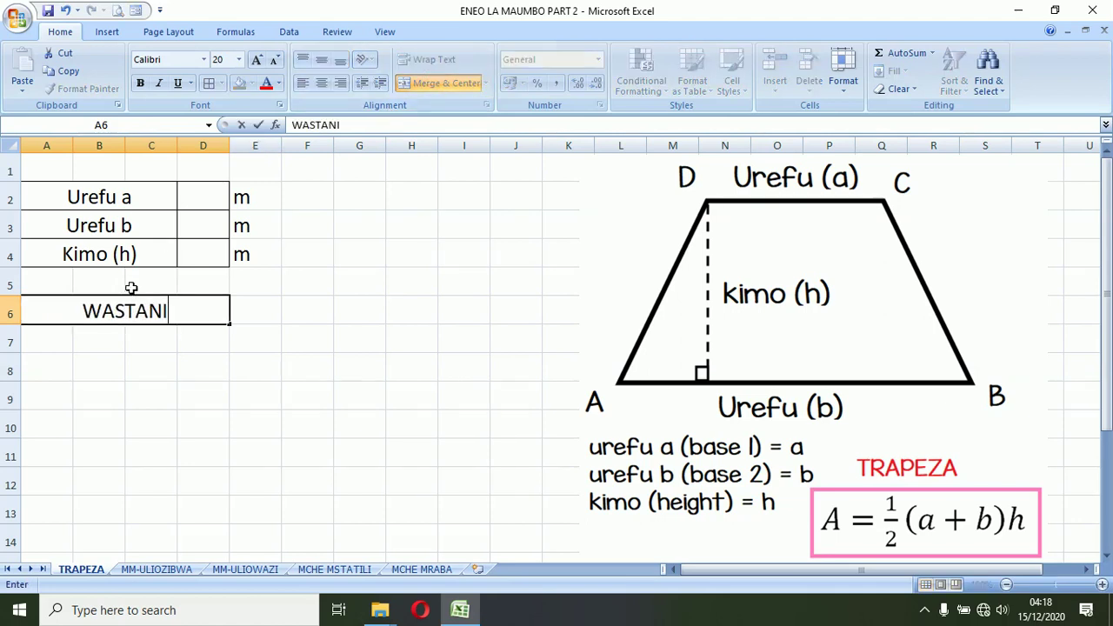
{"action": "type", "text": "WA UREFU"}
{"action": "key", "text": "Return"}
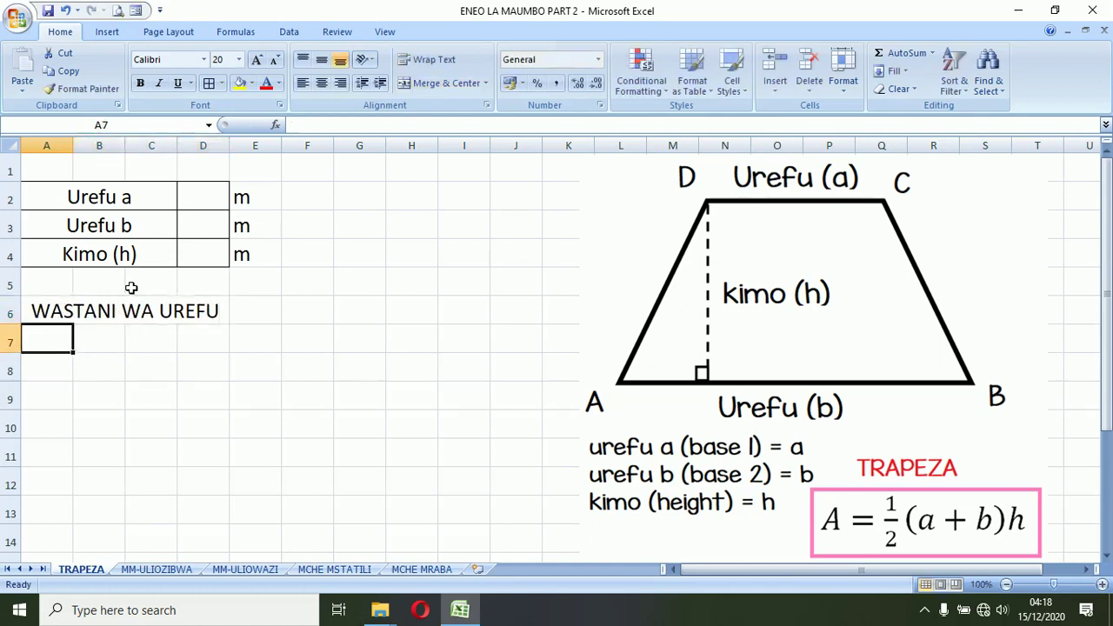
Put the unit in F6, correcting it from M to lowercase m.
{"action": "left_click", "coordinate": [250, 311]}
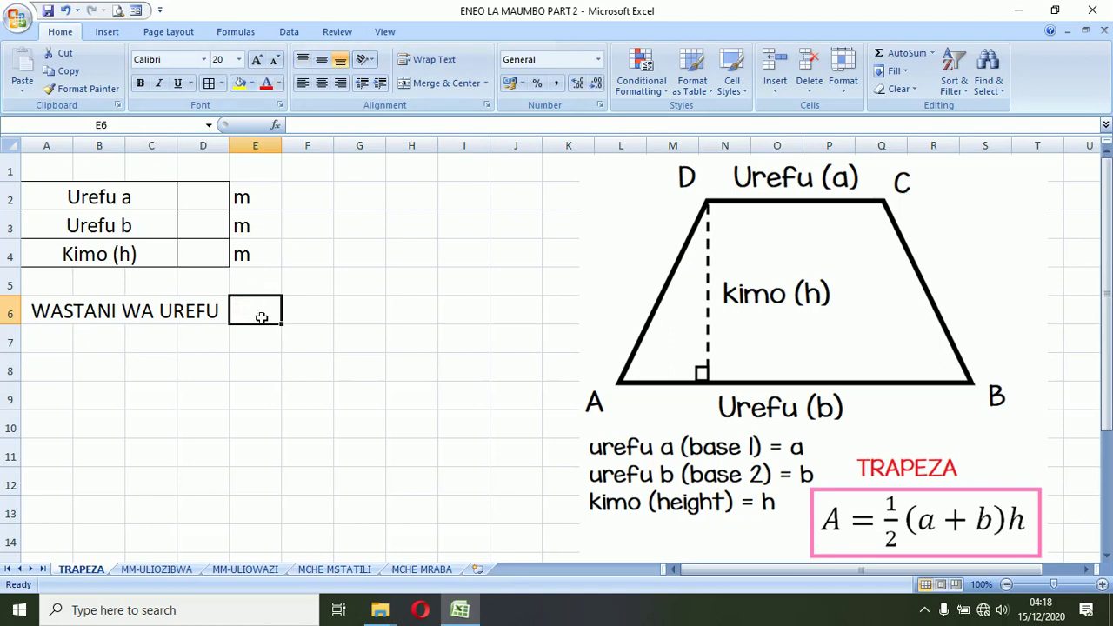
{"action": "left_click", "coordinate": [299, 313]}
{"action": "type", "text": "M"}
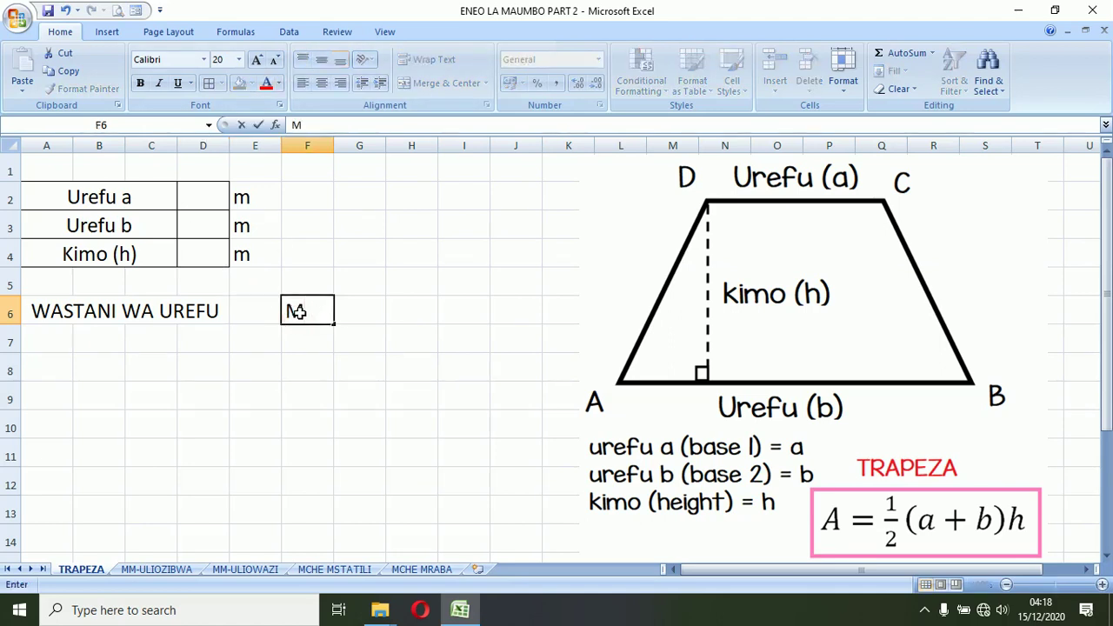
{"action": "key", "text": "Return"}
{"action": "left_click", "coordinate": [301, 317]}
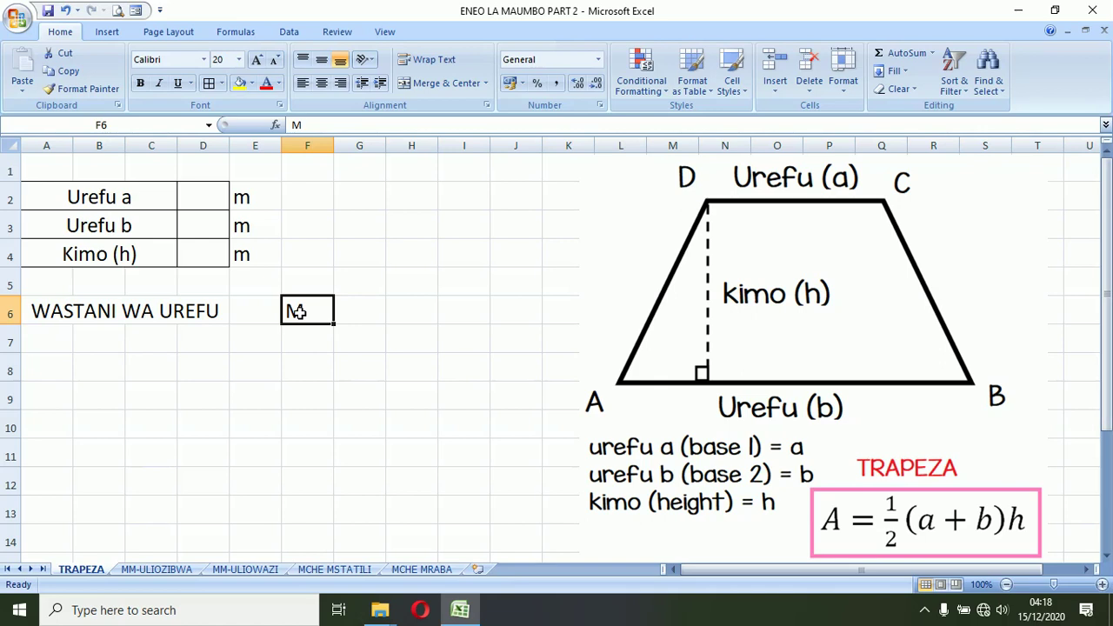
{"action": "type", "text": "m"}
{"action": "key", "text": "Return"}
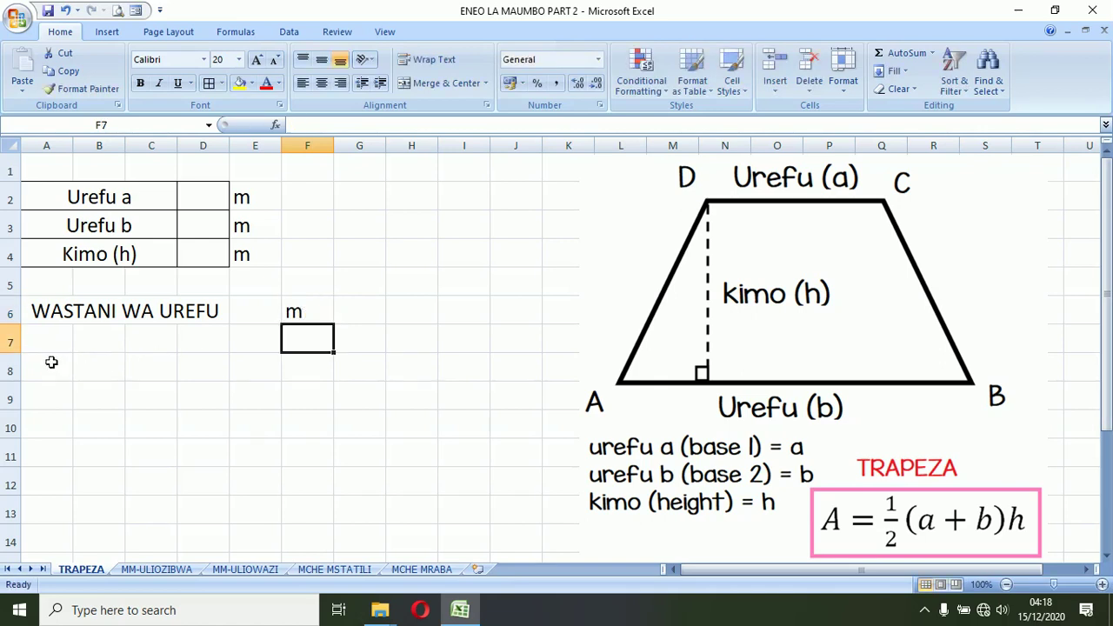
Merge and centre A8:E8 with the heading ENEO LA TRAPEZA.
{"action": "left_click_drag", "start_coordinate": [52, 362], "coordinate": [261, 367]}
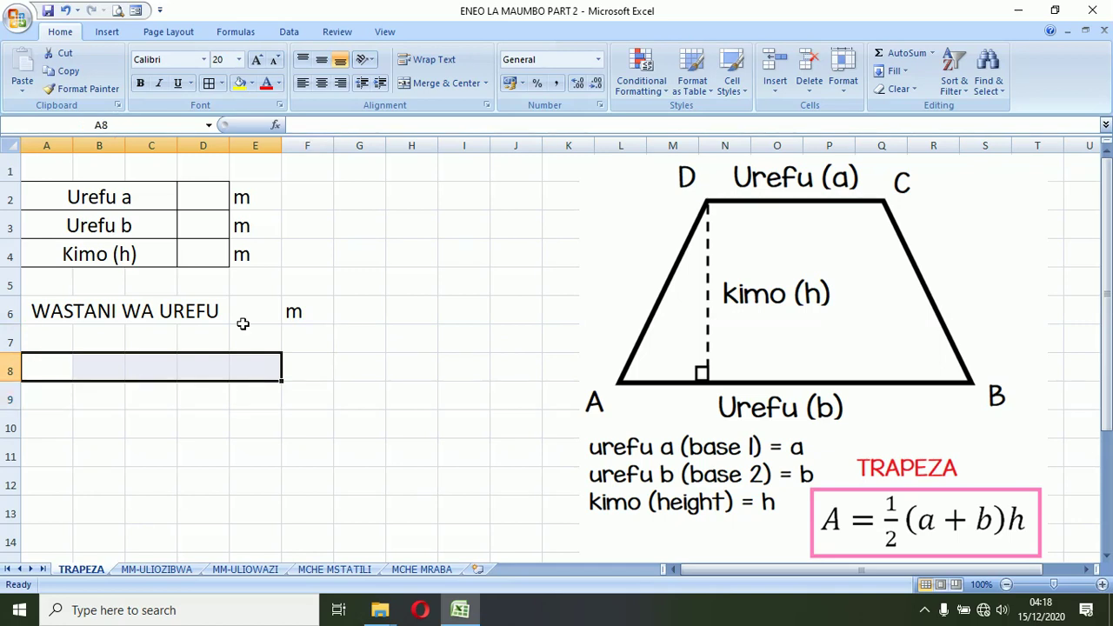
{"action": "left_click", "coordinate": [422, 87]}
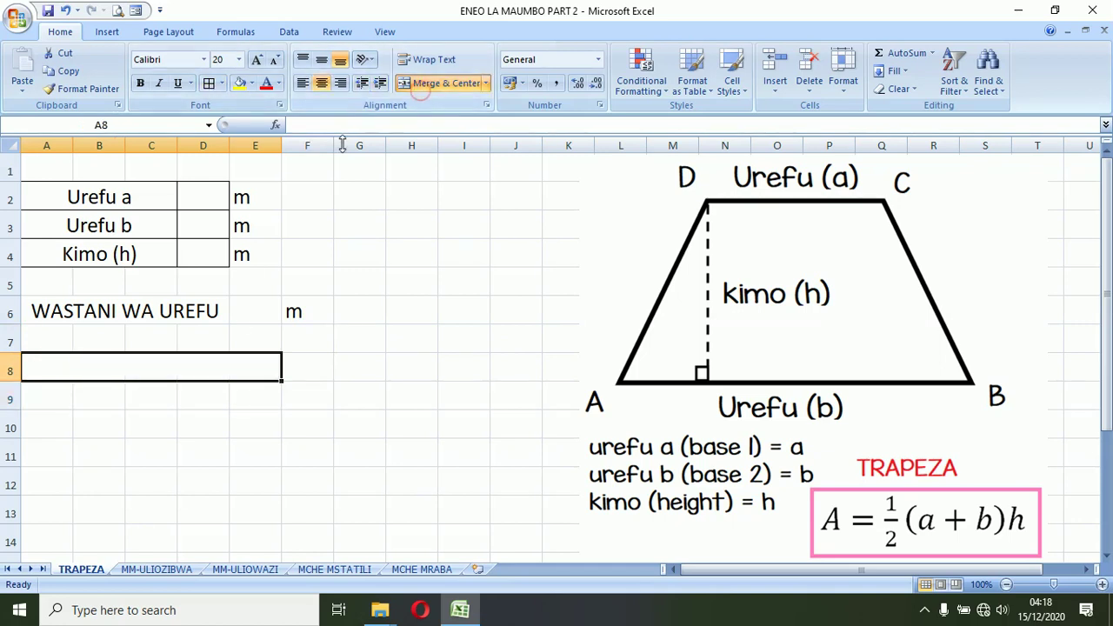
{"action": "type", "text": "ENEO LA TRAPEZA"}
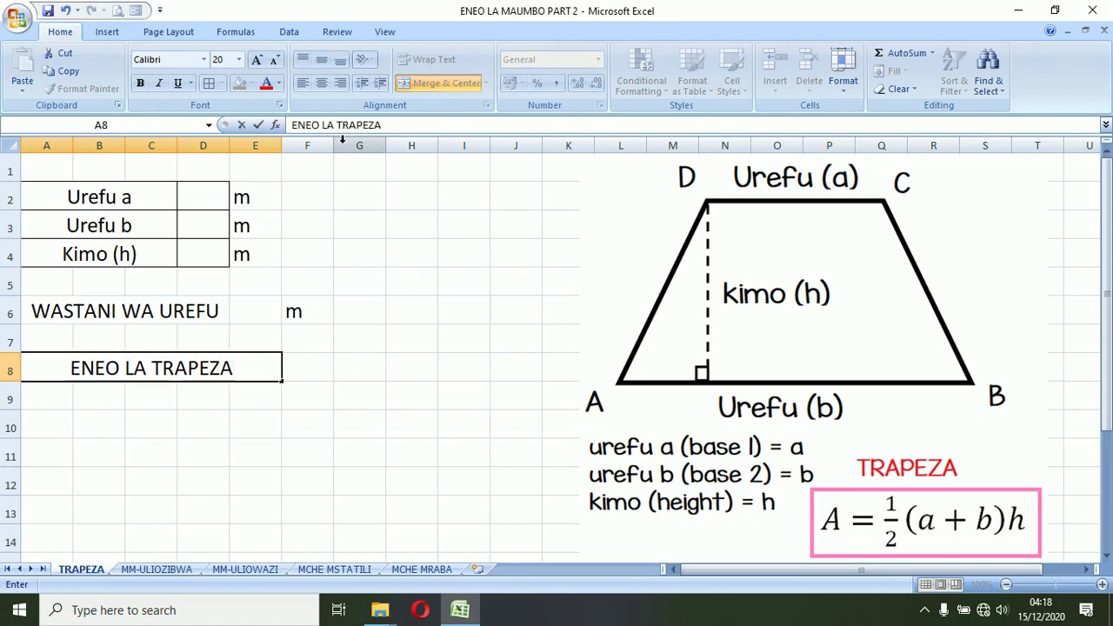
{"action": "key", "text": "Return"}
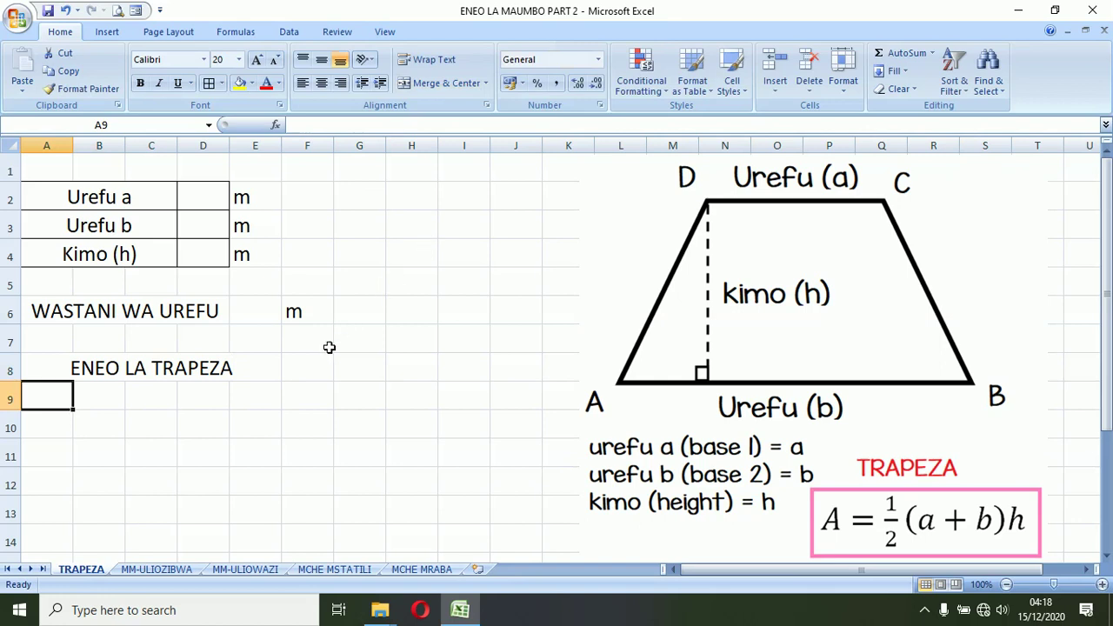
Type m2 in G8 and make its 2 superscript in Format Cells.
{"action": "left_click", "coordinate": [311, 363]}
{"action": "left_click", "coordinate": [347, 369]}
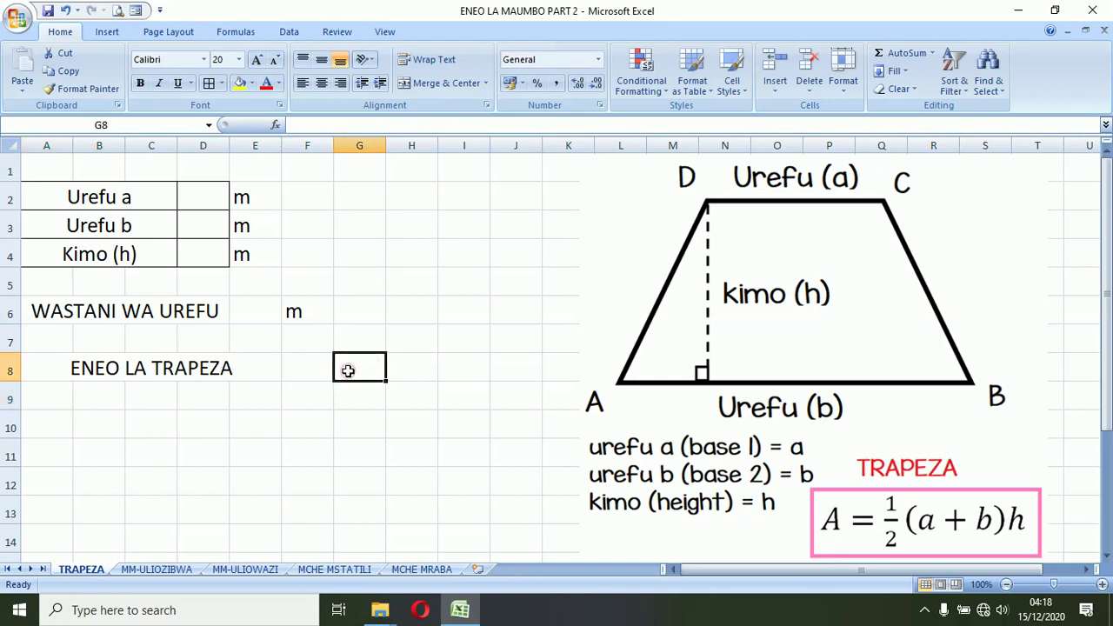
{"action": "type", "text": "m2"}
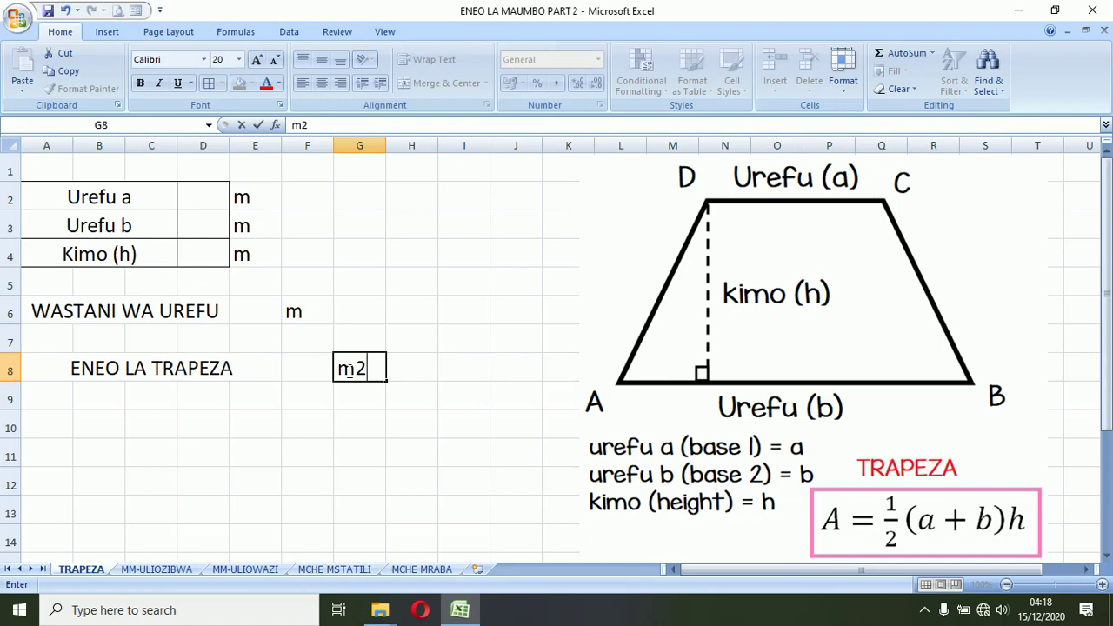
{"action": "left_click_drag", "start_coordinate": [355, 366], "coordinate": [367, 368]}
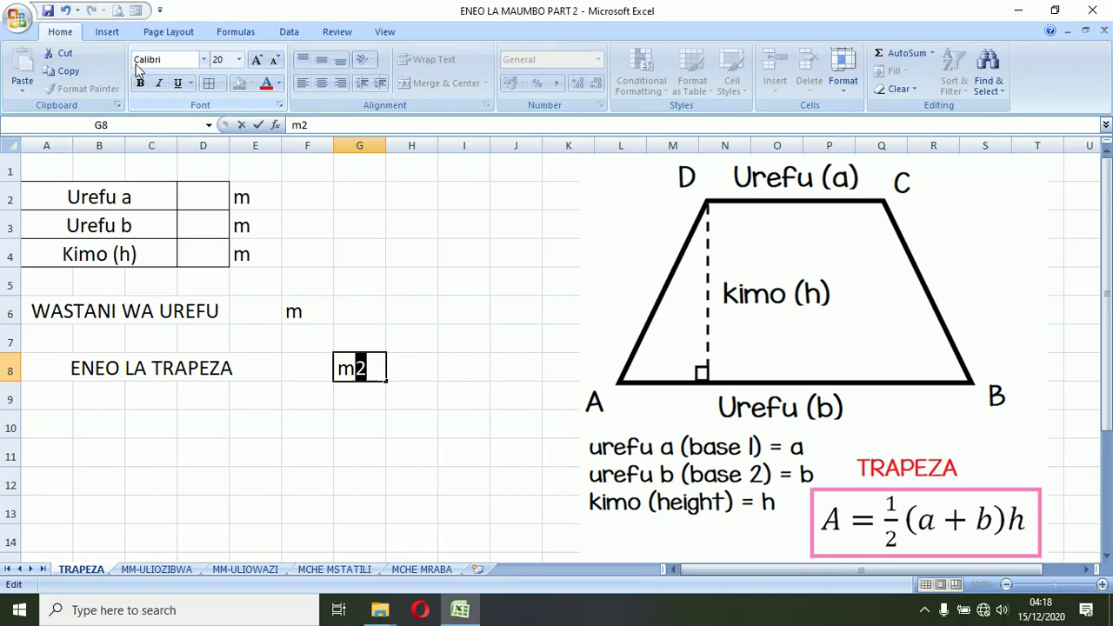
{"action": "key", "text": "ctrl+1"}
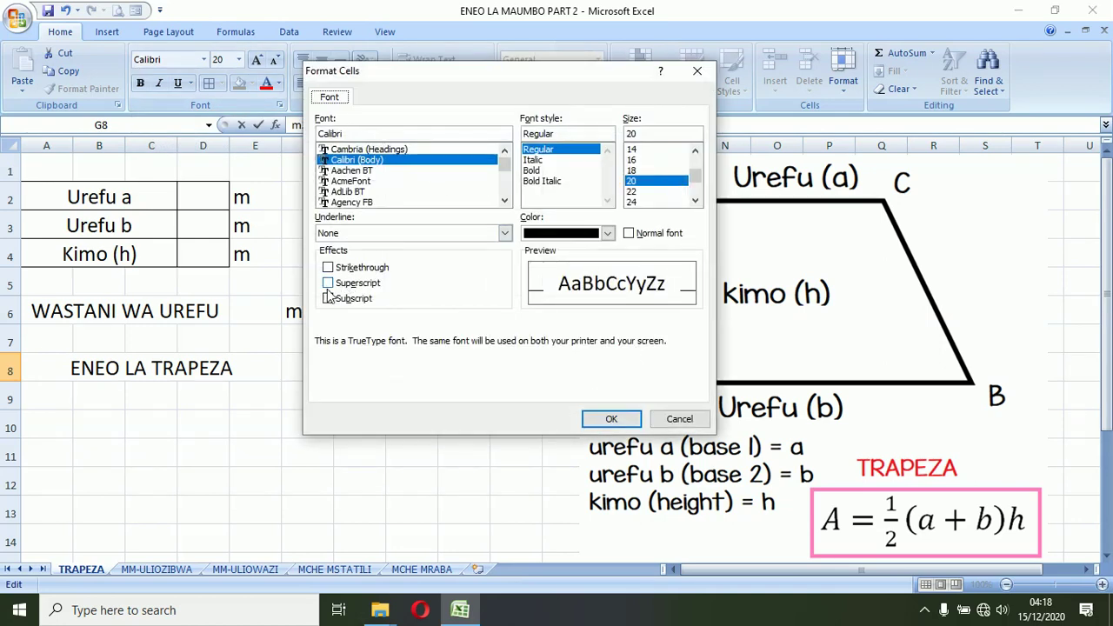
{"action": "left_click", "coordinate": [328, 282]}
Finish the superscript m² unit in G8 and fill F8 with a light blue custom colour.
{"action": "left_click", "coordinate": [608, 419]}
{"action": "left_click", "coordinate": [382, 417]}
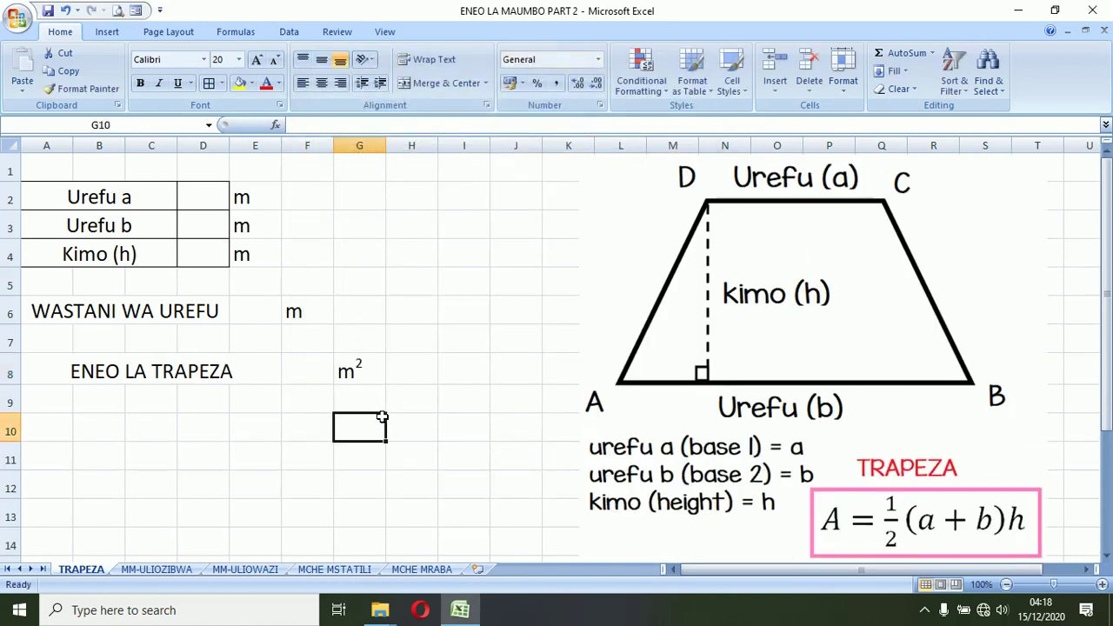
{"action": "left_click", "coordinate": [295, 371]}
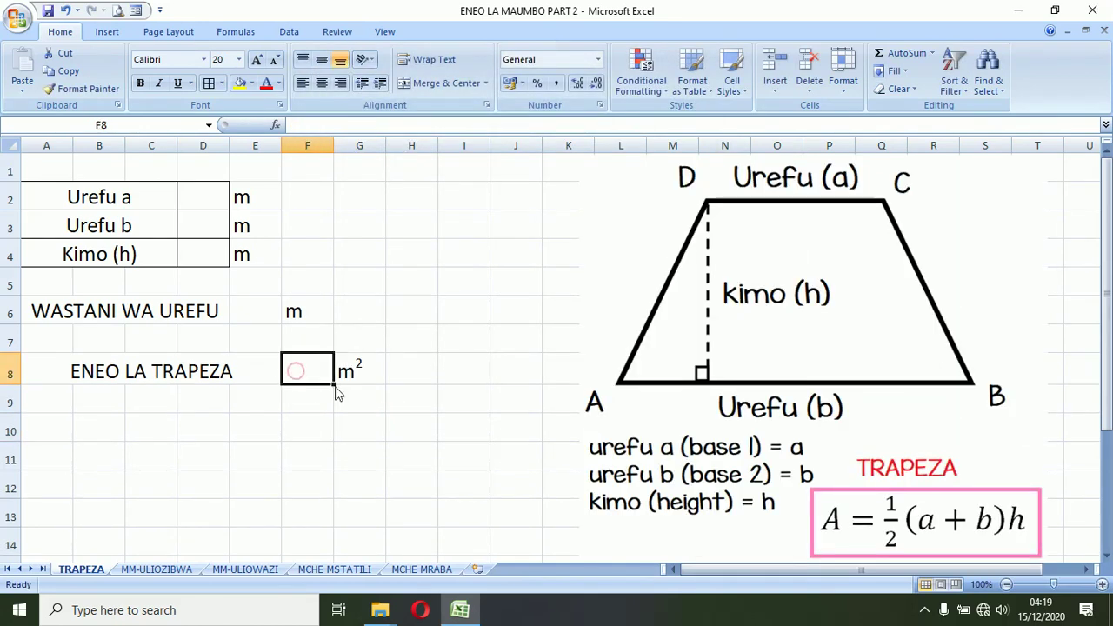
{"action": "left_click", "coordinate": [252, 83]}
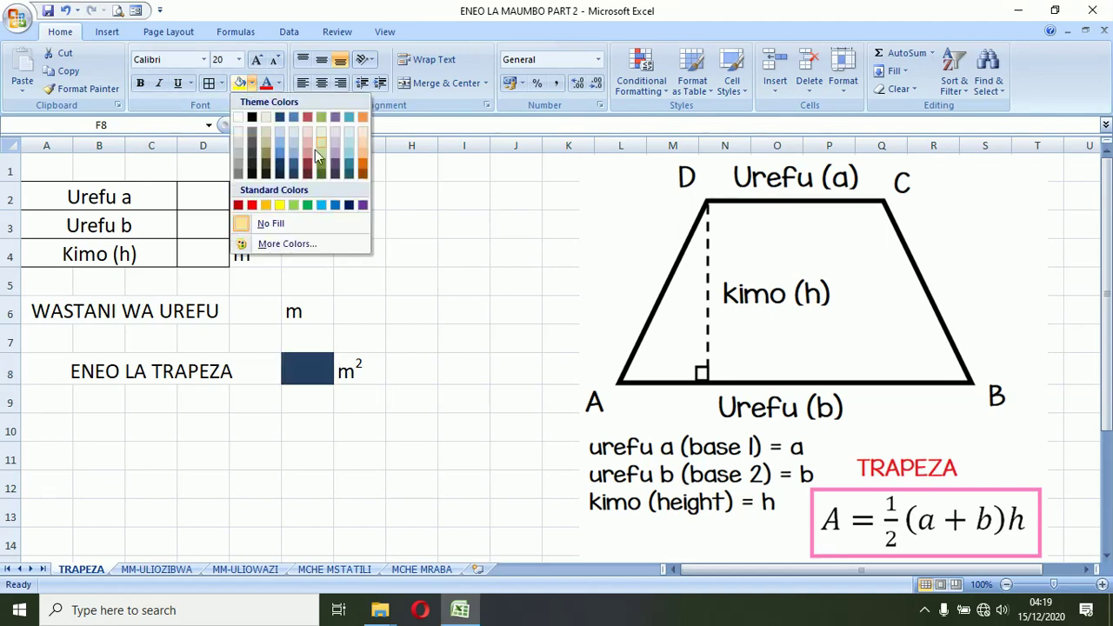
{"action": "left_click", "coordinate": [281, 246]}
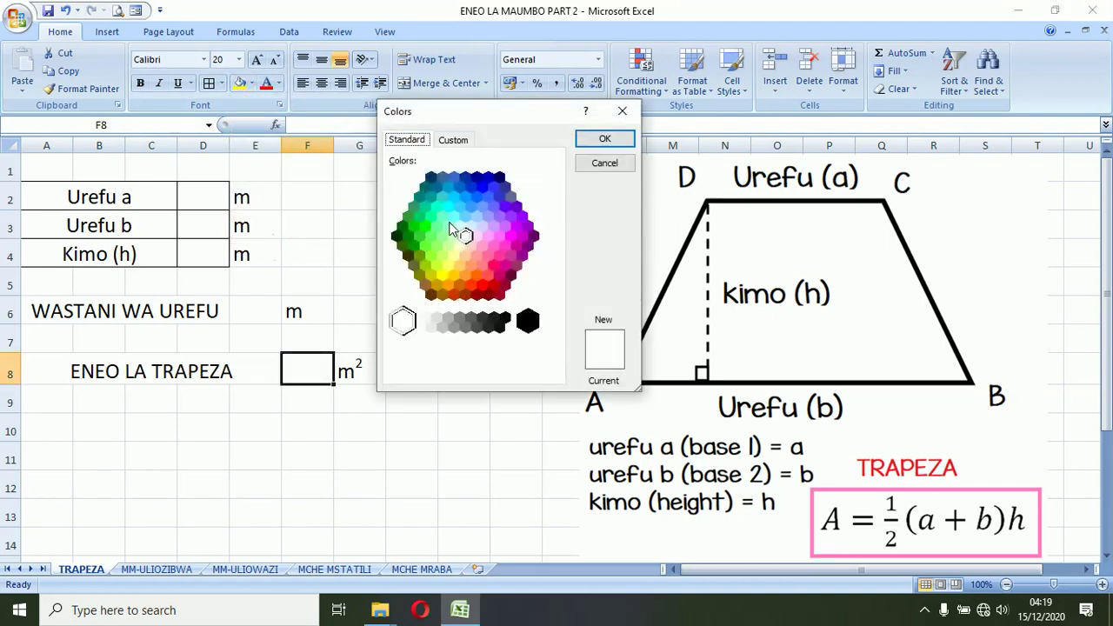
{"action": "left_click", "coordinate": [452, 196]}
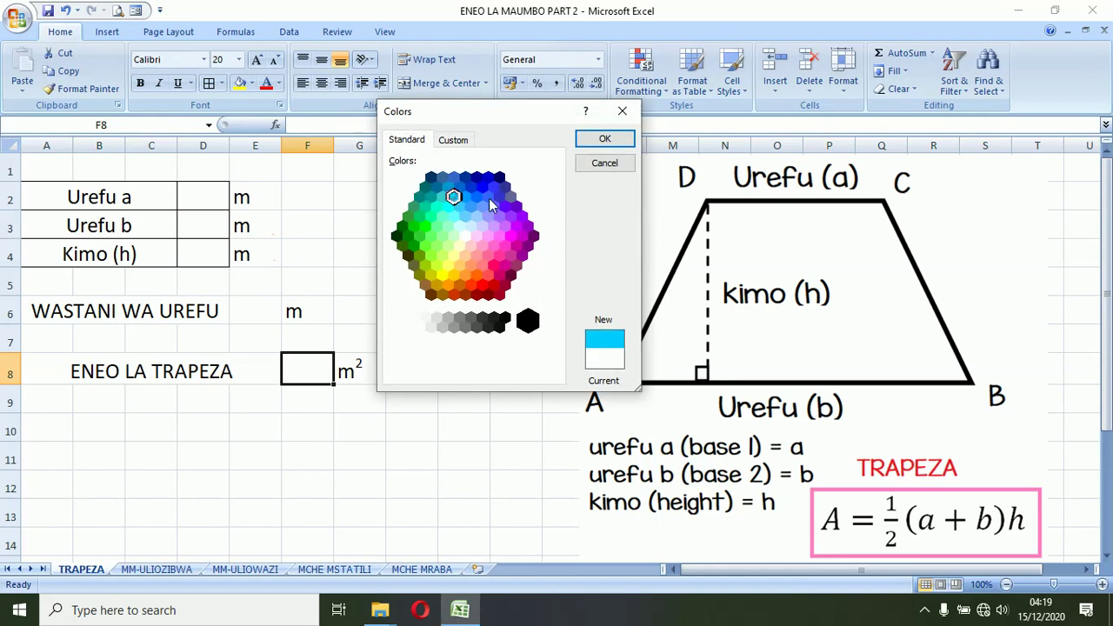
{"action": "left_click", "coordinate": [604, 139]}
{"action": "left_click", "coordinate": [358, 369]}
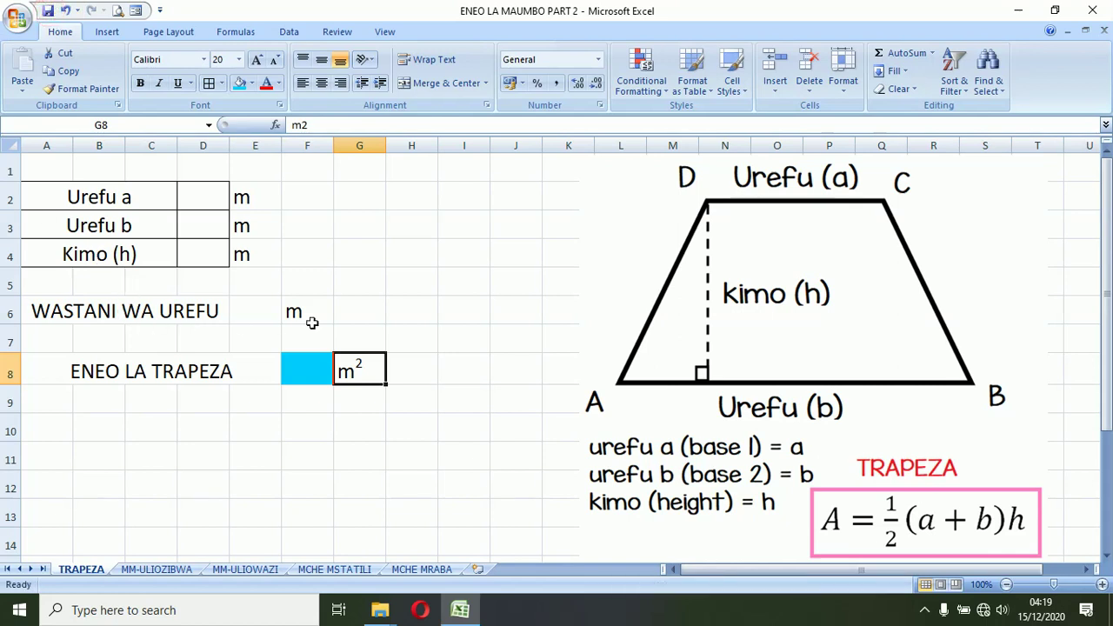
Shade E6 and D2:D4 the same light blue and save the workbook.
{"action": "left_click", "coordinate": [265, 307]}
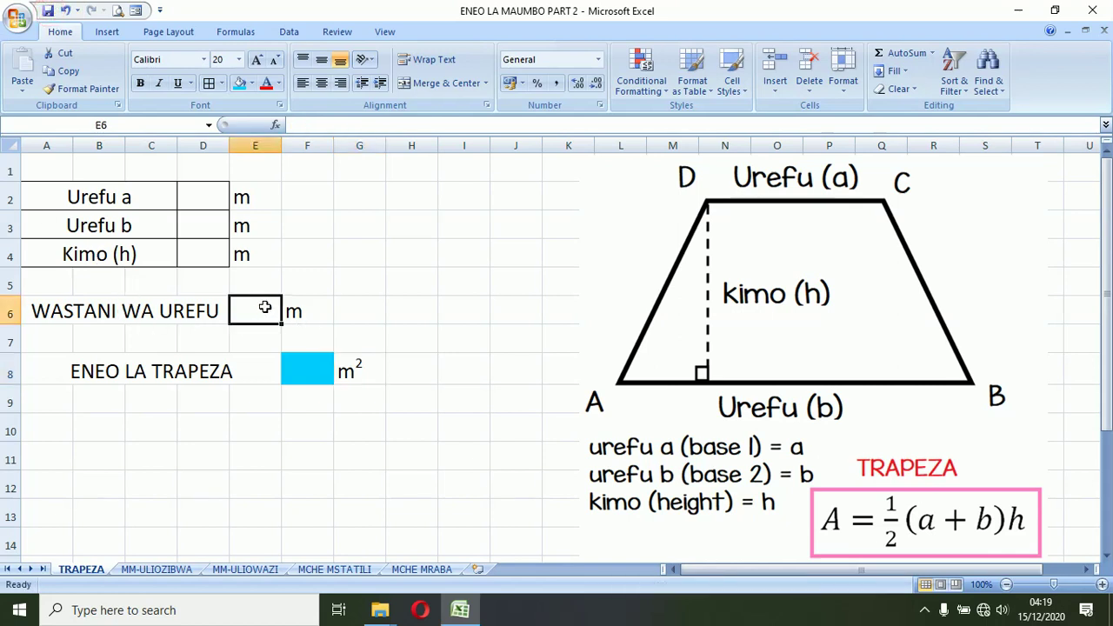
{"action": "left_click", "coordinate": [198, 195], "text": "ctrl"}
{"action": "left_click", "coordinate": [202, 226], "text": "ctrl"}
{"action": "left_click", "coordinate": [193, 251], "text": "ctrl"}
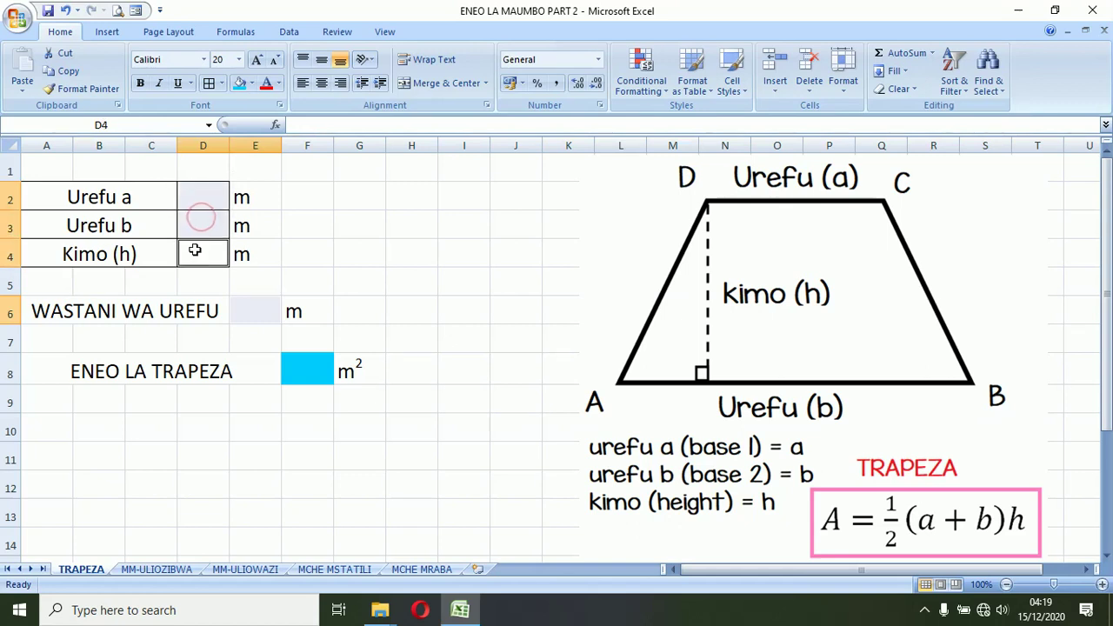
{"action": "left_click", "coordinate": [356, 304]}
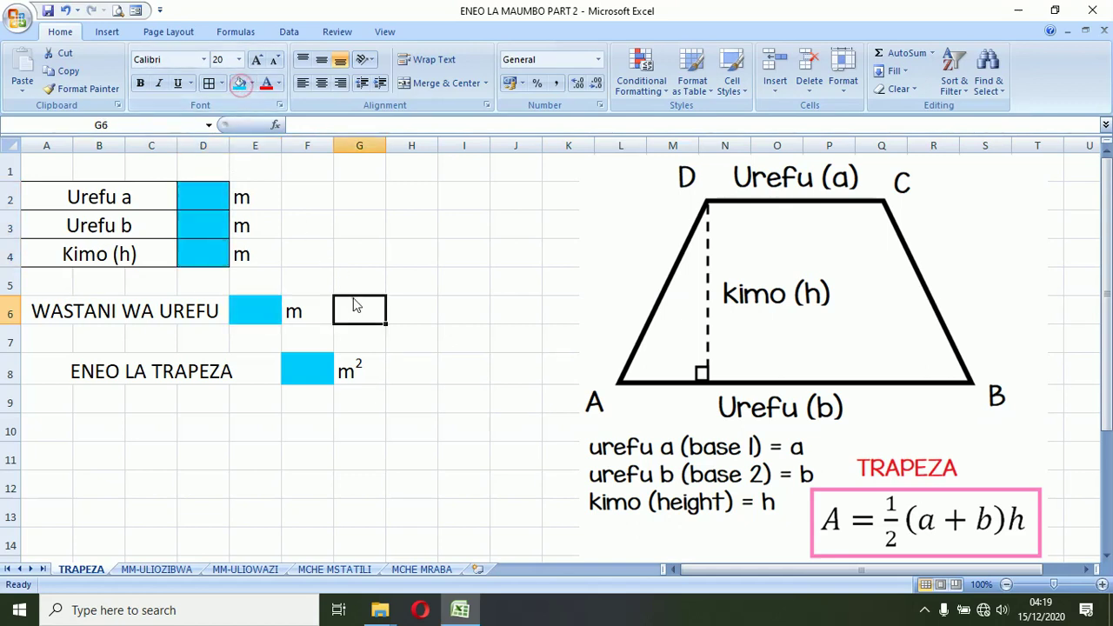
{"action": "left_click", "coordinate": [48, 10]}
{"action": "left_click", "coordinate": [196, 198]}
Enter =0.5*(D2+D3) in E6 to average lengths a and b.
{"action": "left_click", "coordinate": [185, 253]}
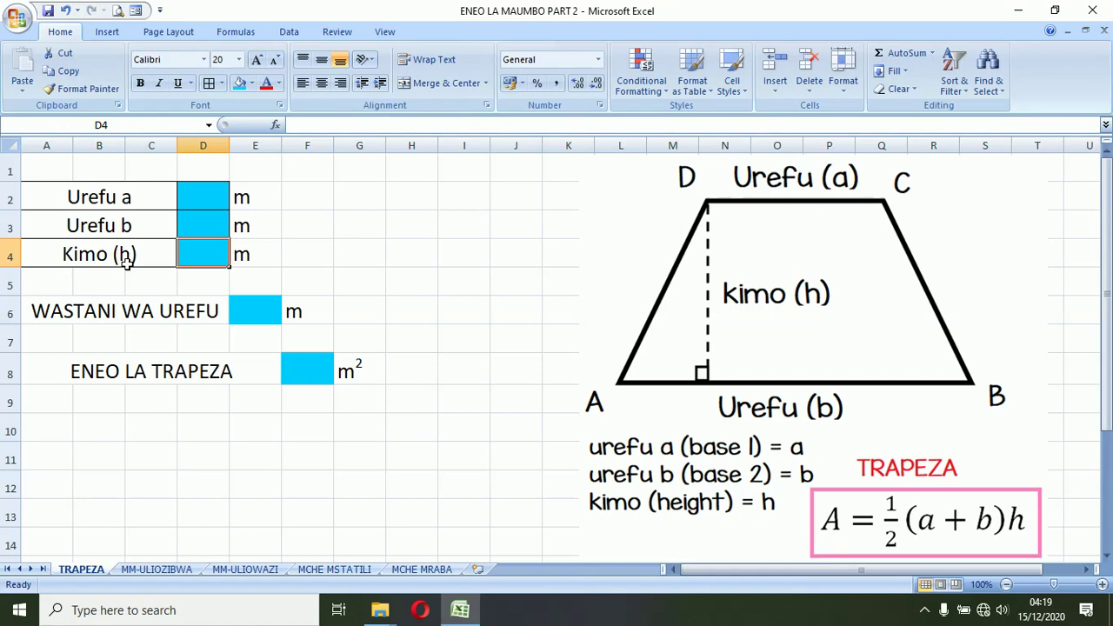
{"action": "left_click", "coordinate": [253, 307]}
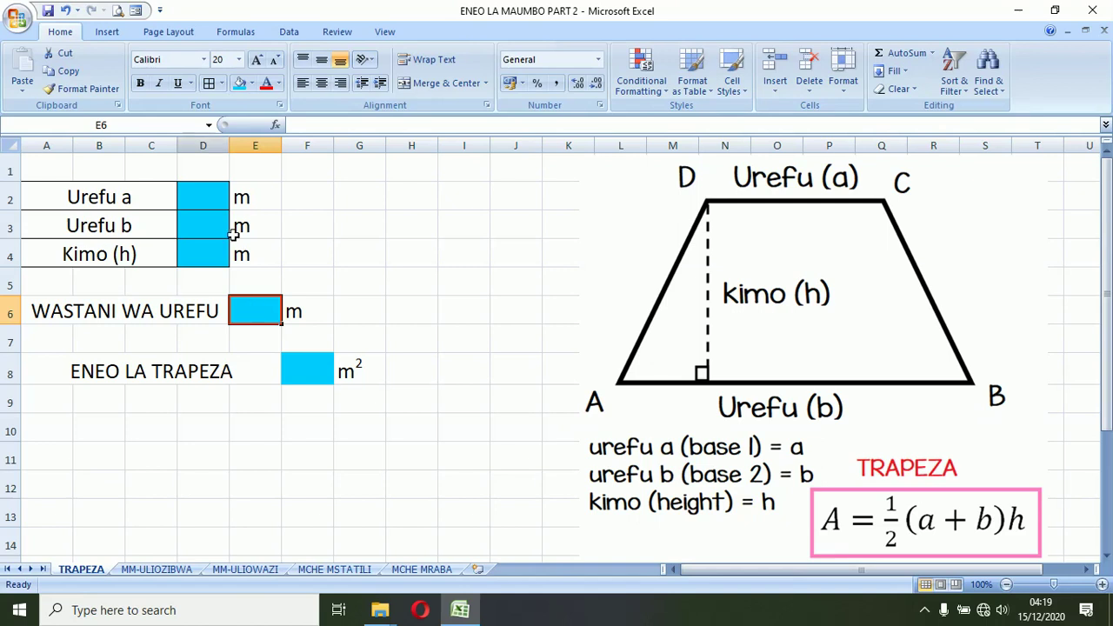
{"action": "left_click", "coordinate": [48, 11]}
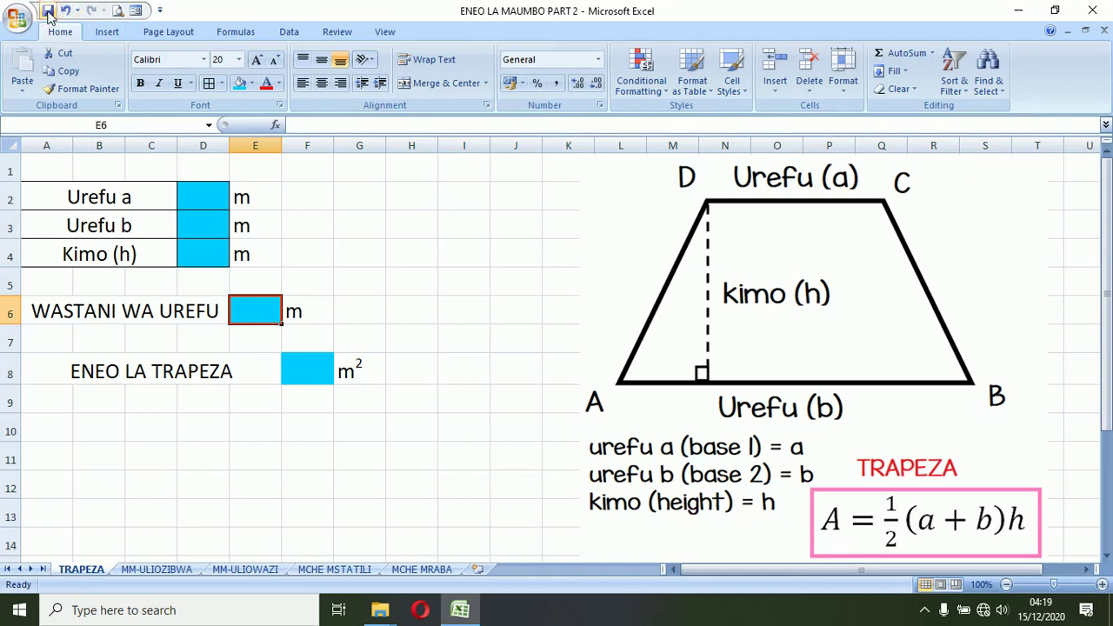
{"action": "type", "text": "="}
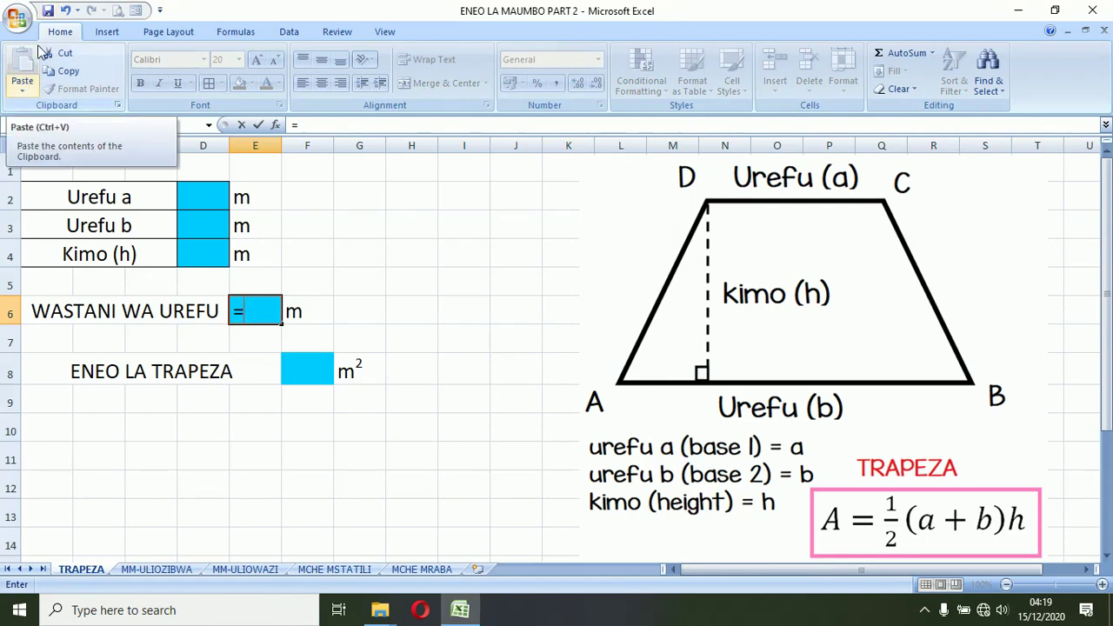
{"action": "type", "text": "0.5x"}
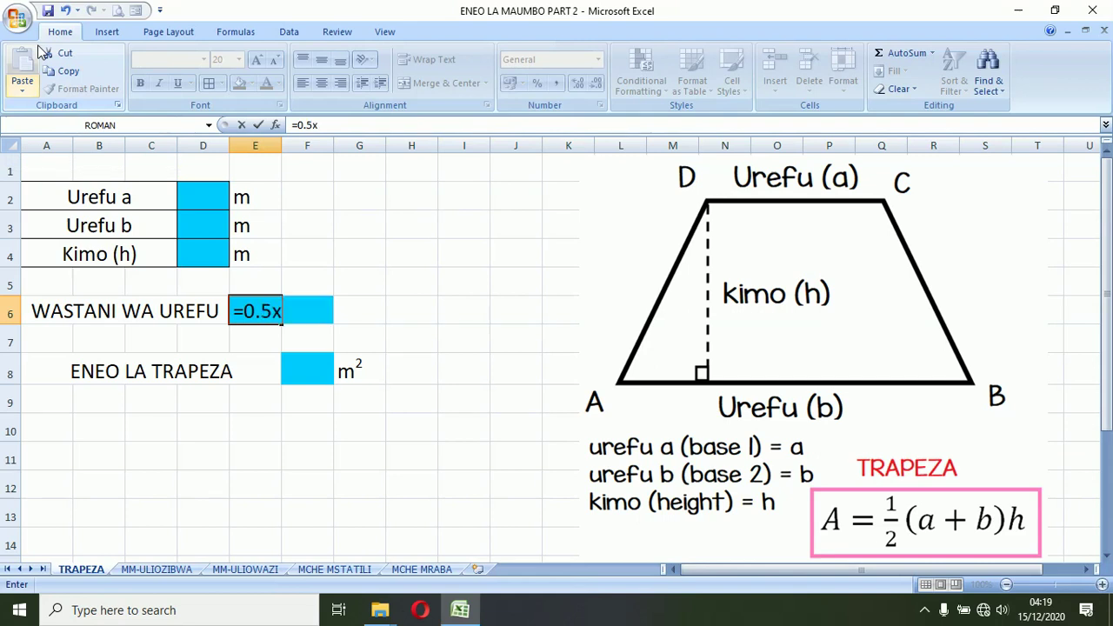
{"action": "key", "text": "BackSpace"}
{"action": "type", "text": "*"}
{"action": "type", "text": "("}
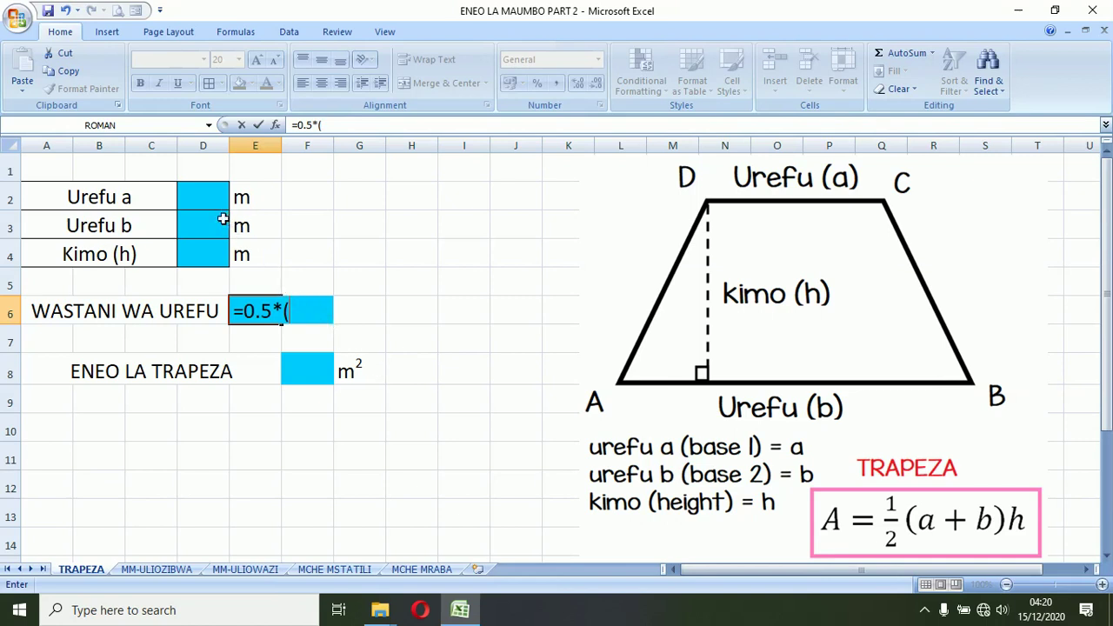
{"action": "left_click", "coordinate": [209, 199]}
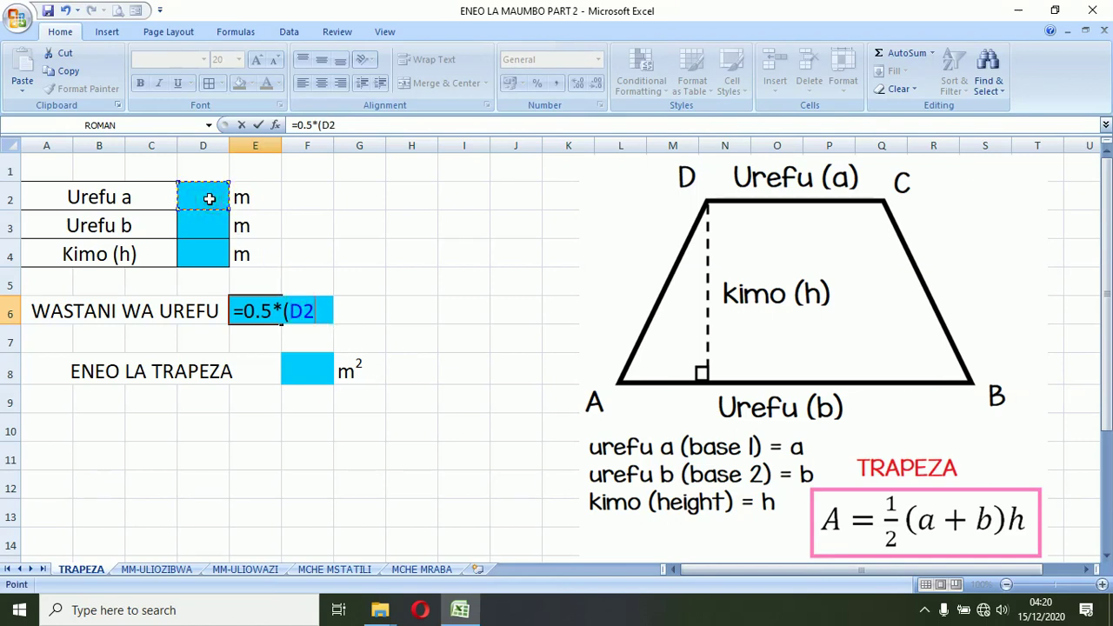
{"action": "type", "text": "_"}
{"action": "key", "text": "BackSpace"}
{"action": "left_click", "coordinate": [209, 220]}
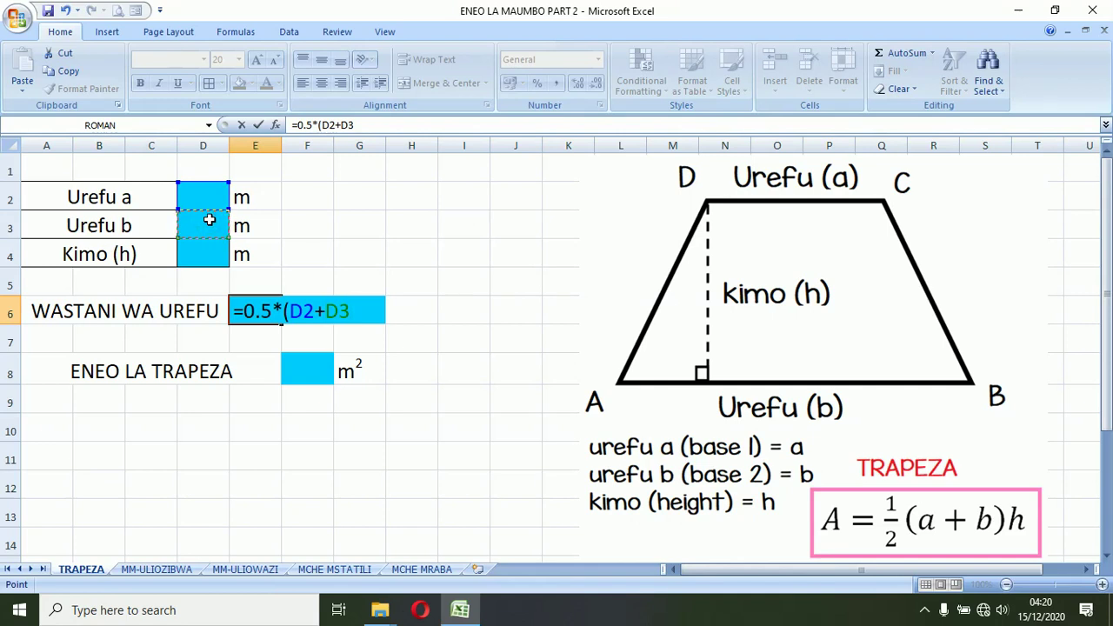
{"action": "type", "text": ")"}
{"action": "key", "text": "Return"}
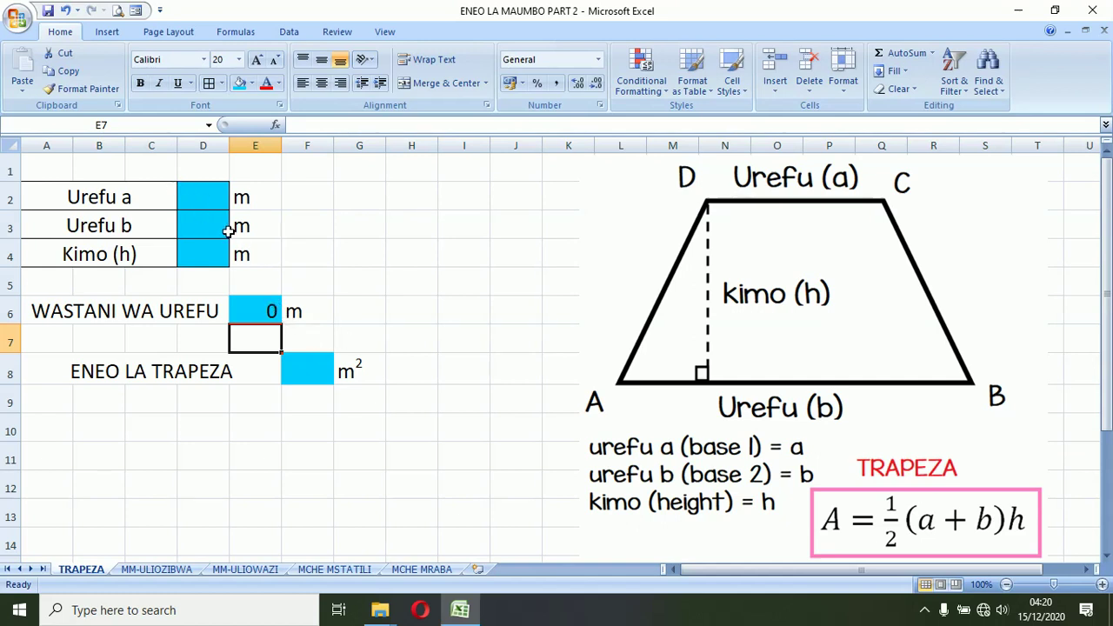
{"action": "left_click", "coordinate": [262, 306]}
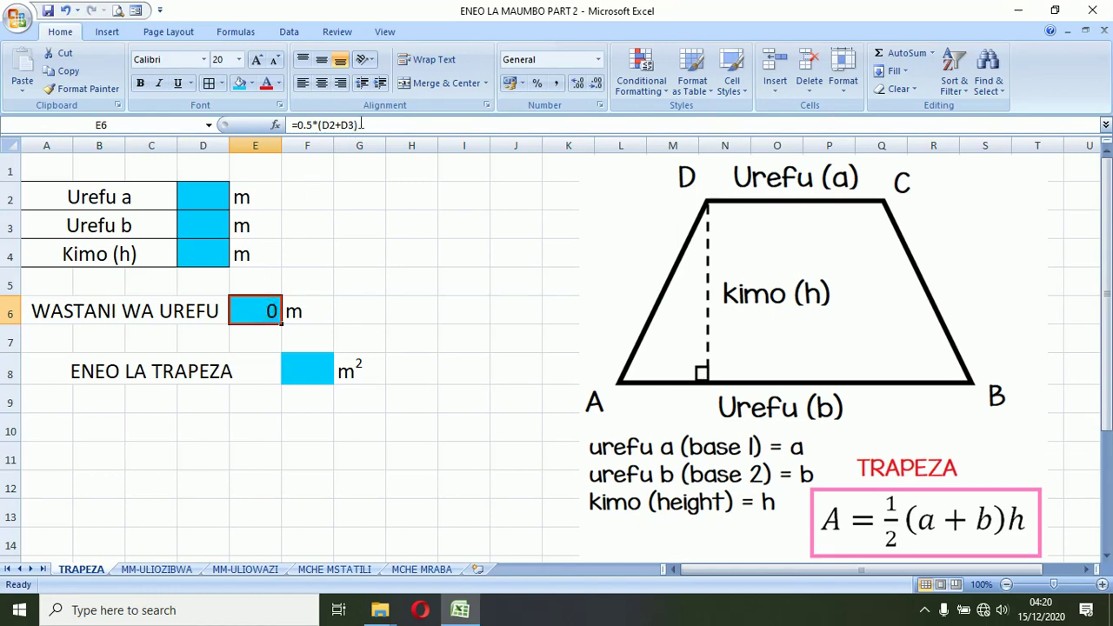
Rewrite the E6 formula from 0.5*(D2+D3) to =(D2+D3)/2.
{"action": "left_click_drag", "start_coordinate": [356, 125], "coordinate": [300, 124]}
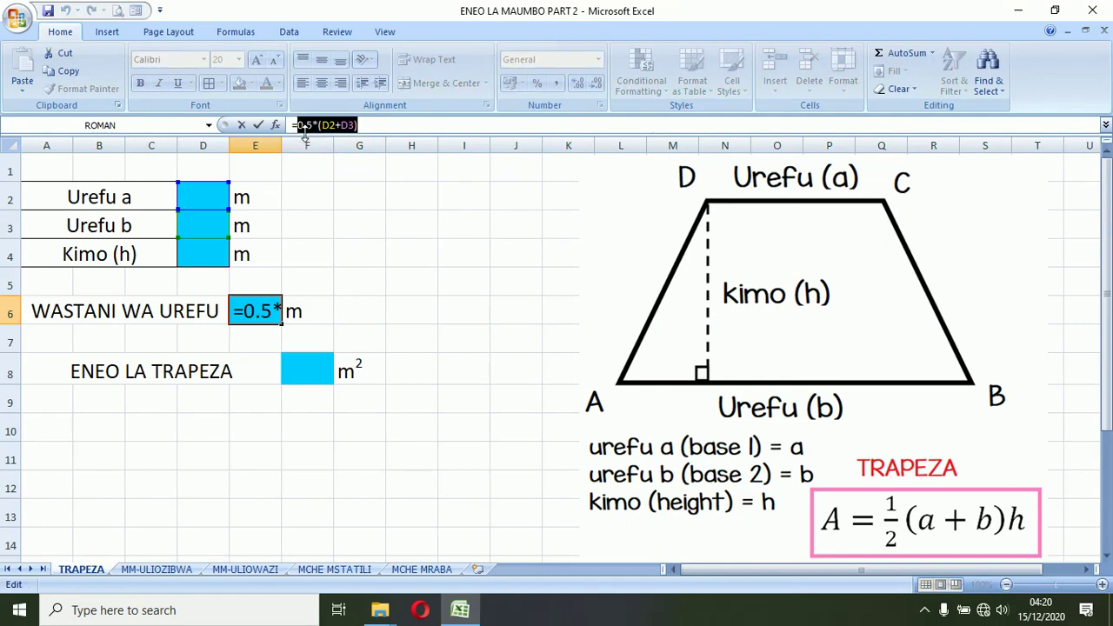
{"action": "left_click", "coordinate": [298, 125]}
{"action": "type", "text": "("}
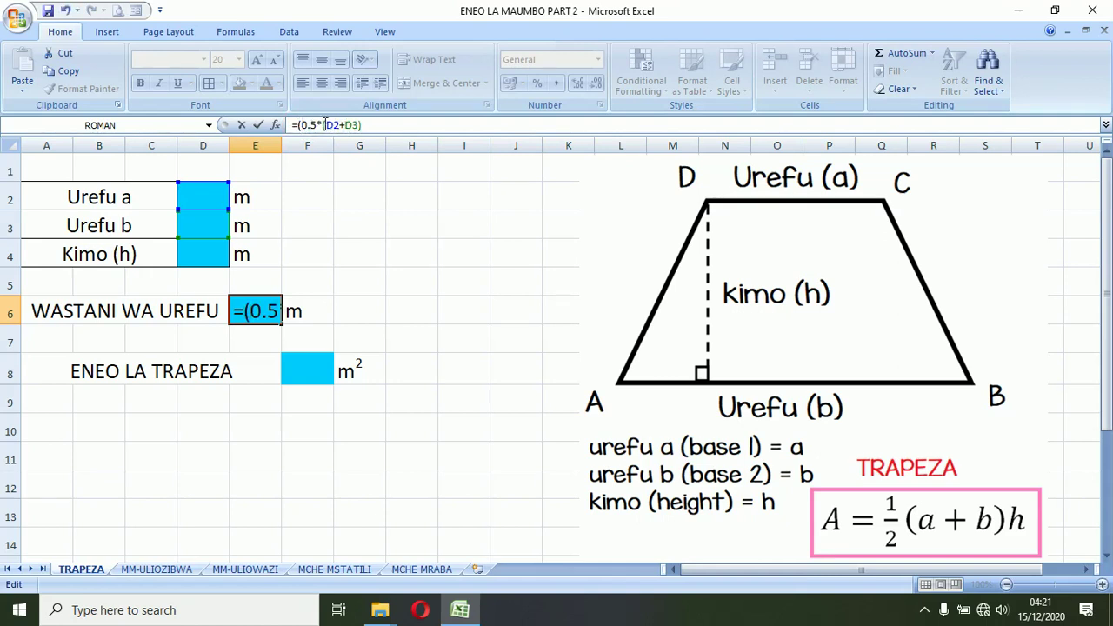
{"action": "left_click", "coordinate": [322, 125]}
{"action": "key", "text": "BackSpace"}
{"action": "key", "text": "BackSpace"}
{"action": "key", "text": "BackSpace"}
{"action": "key", "text": "BackSpace"}
{"action": "key", "text": "BackSpace"}
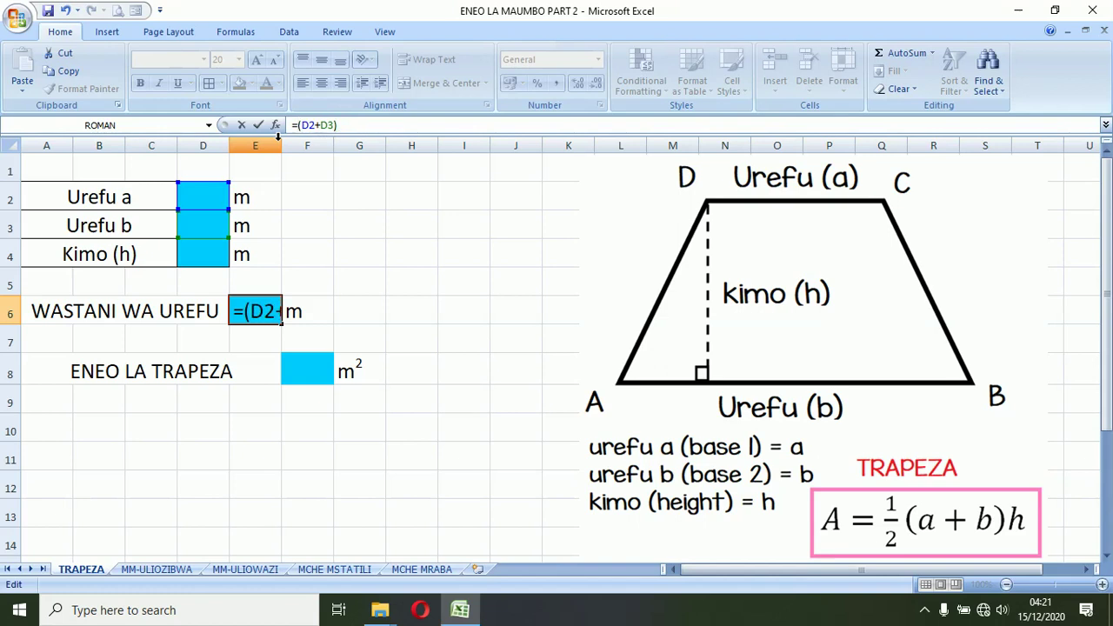
{"action": "left_click", "coordinate": [352, 126]}
{"action": "type", "text": "/2"}
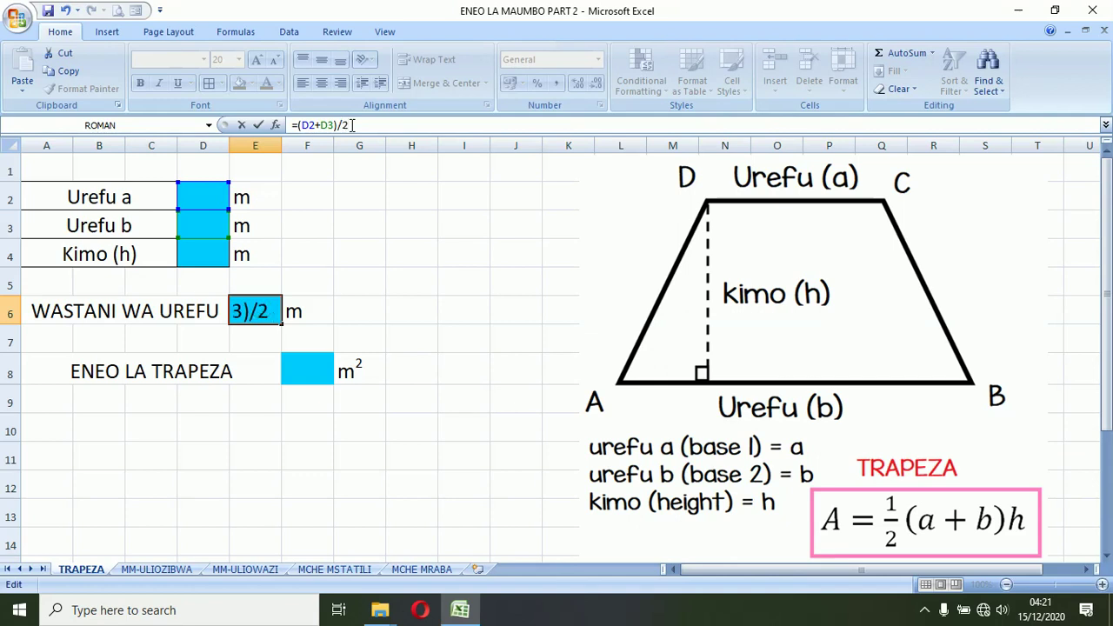
{"action": "type", "text": "("}
{"action": "type", "text": ")"}
{"action": "left_click", "coordinate": [296, 125]}
{"action": "key", "text": "Return"}
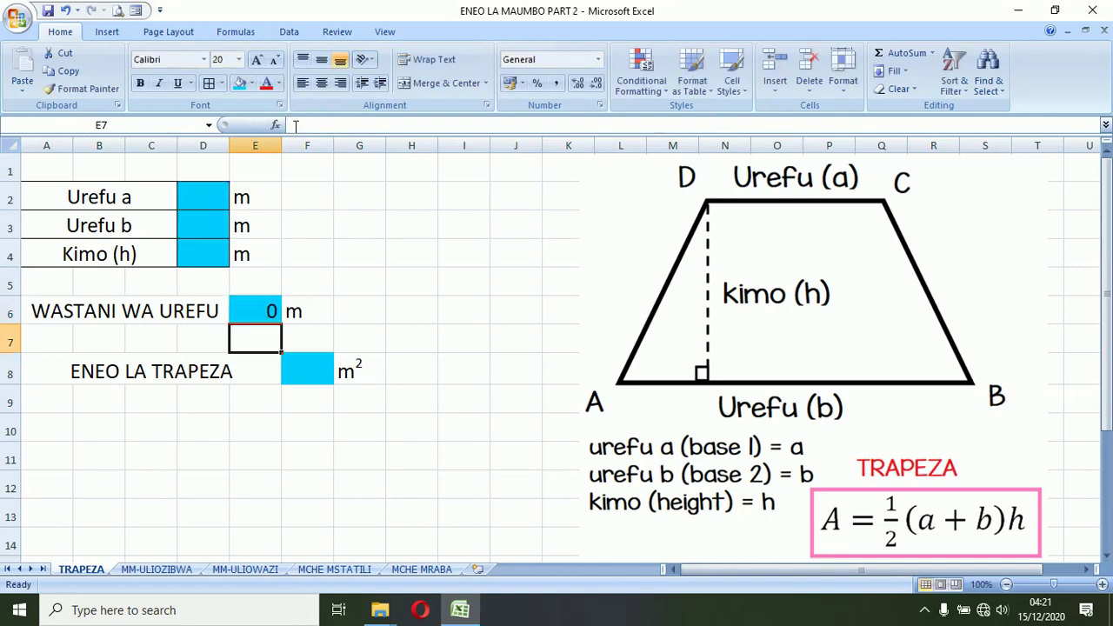
Begin wrapping E6 in IF(AND(D2<>"" to check that length a is filled.
{"action": "left_click", "coordinate": [259, 311]}
{"action": "left_click", "coordinate": [297, 125]}
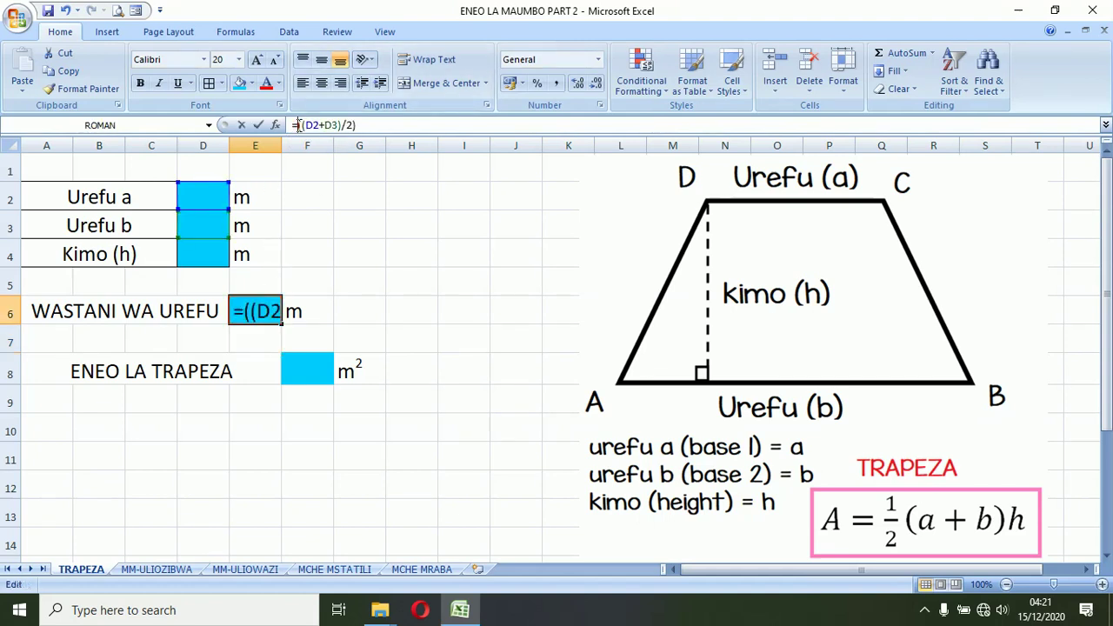
{"action": "type", "text": "i"}
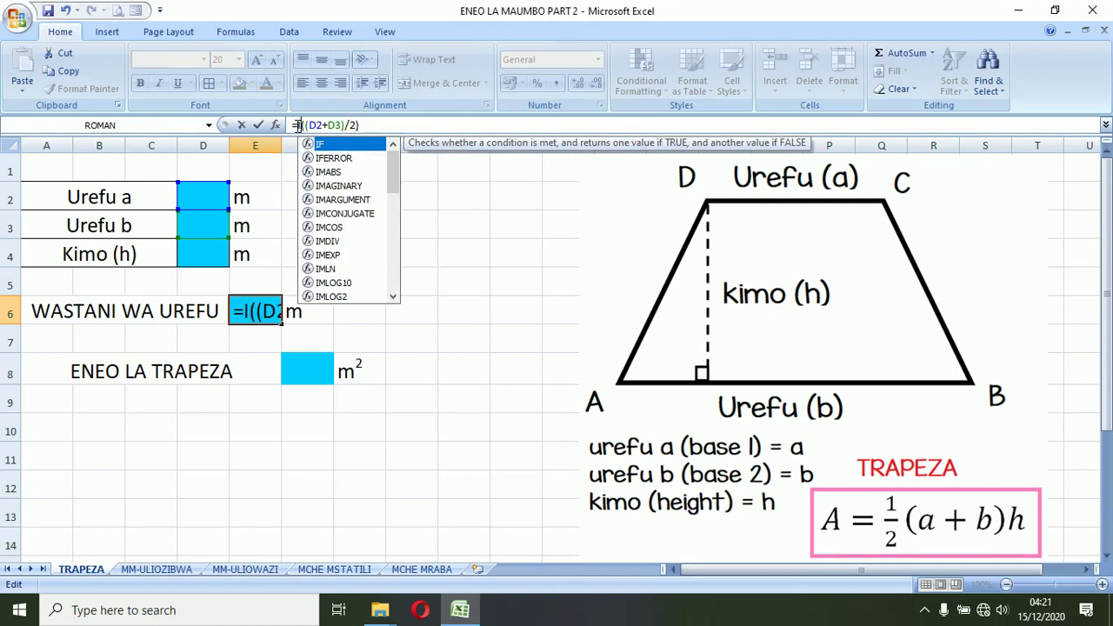
{"action": "key", "text": "BackSpace"}
{"action": "type", "text": "IF("}
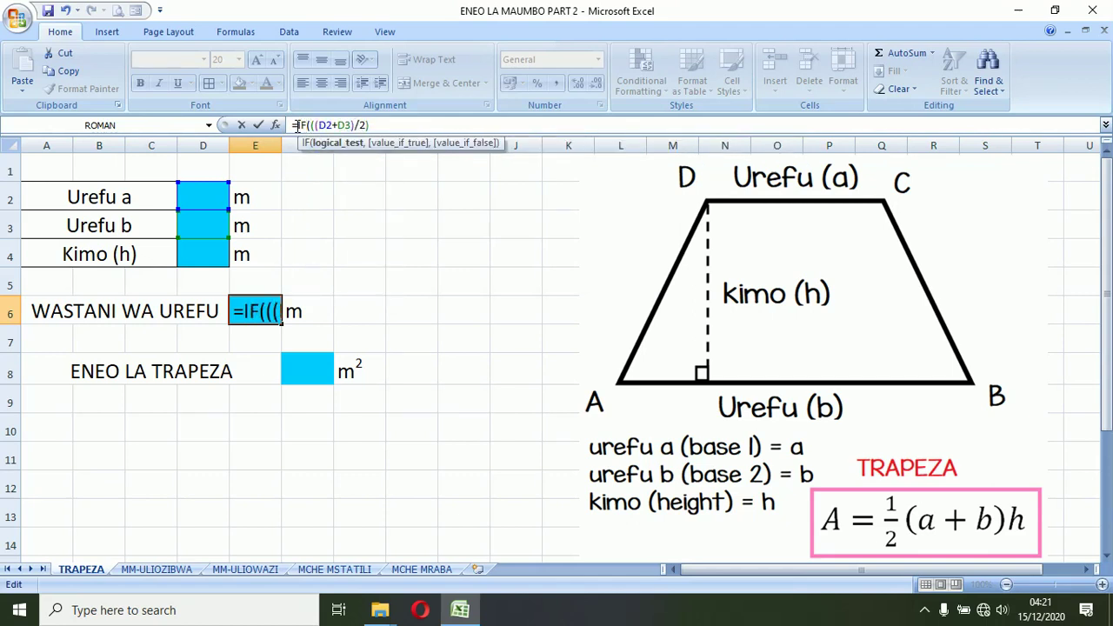
{"action": "left_click", "coordinate": [223, 210]}
{"action": "type", "text": "A"}
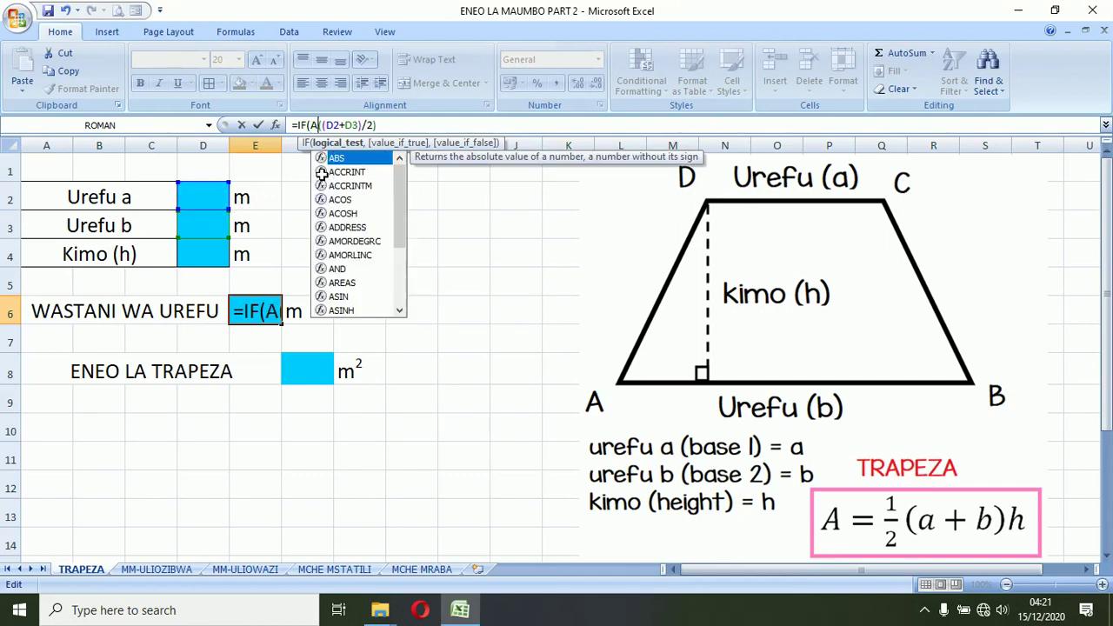
{"action": "type", "text": "ND("}
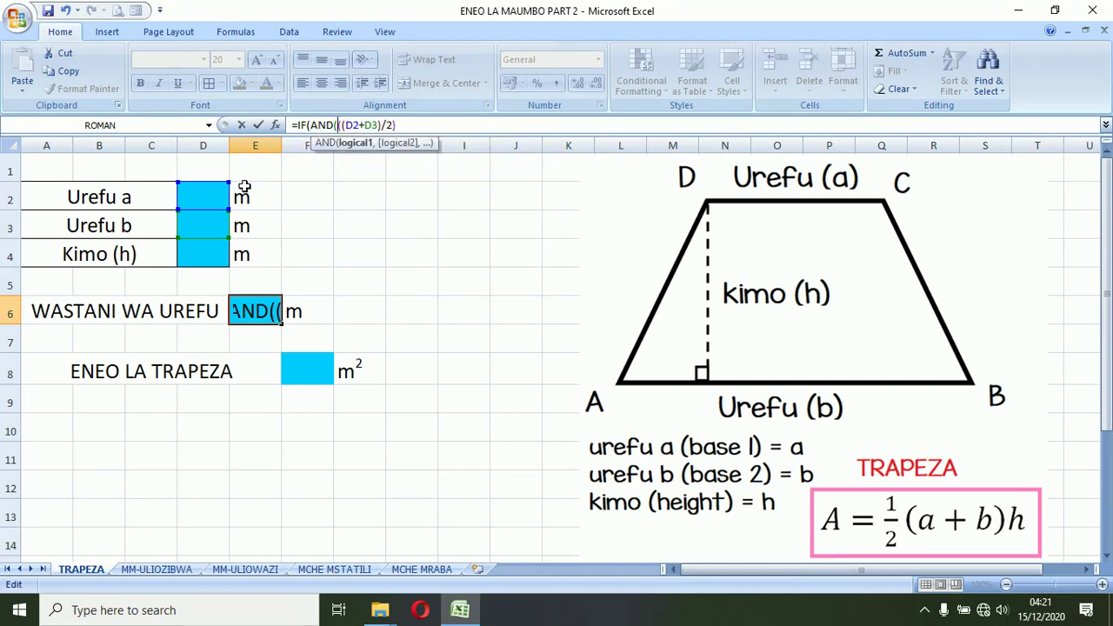
{"action": "left_click", "coordinate": [215, 198]}
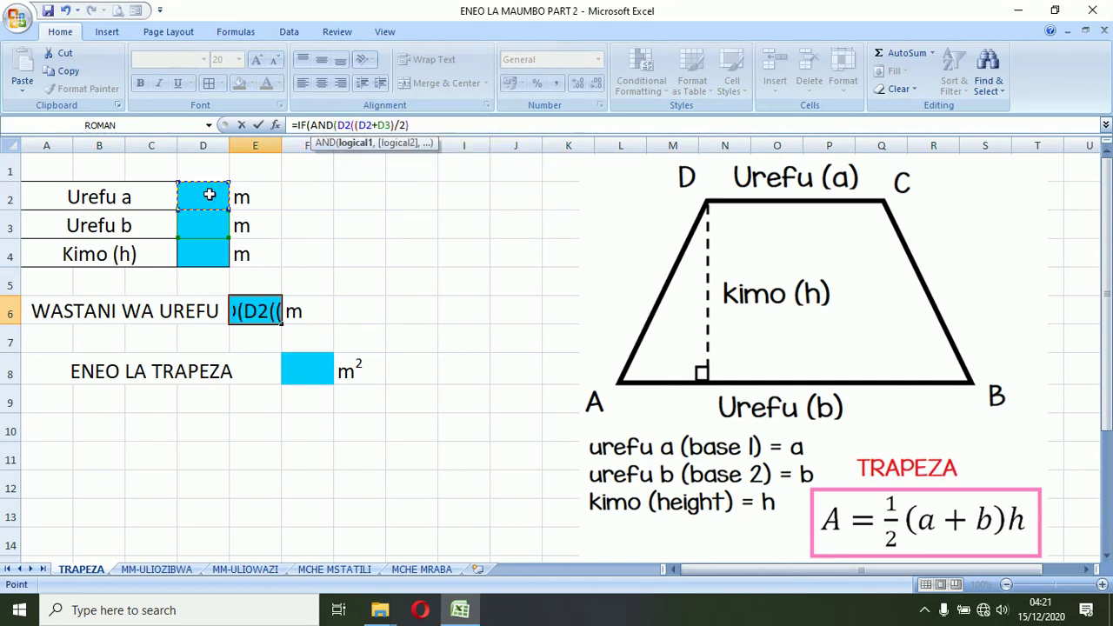
{"action": "type", "text": "<>\""}
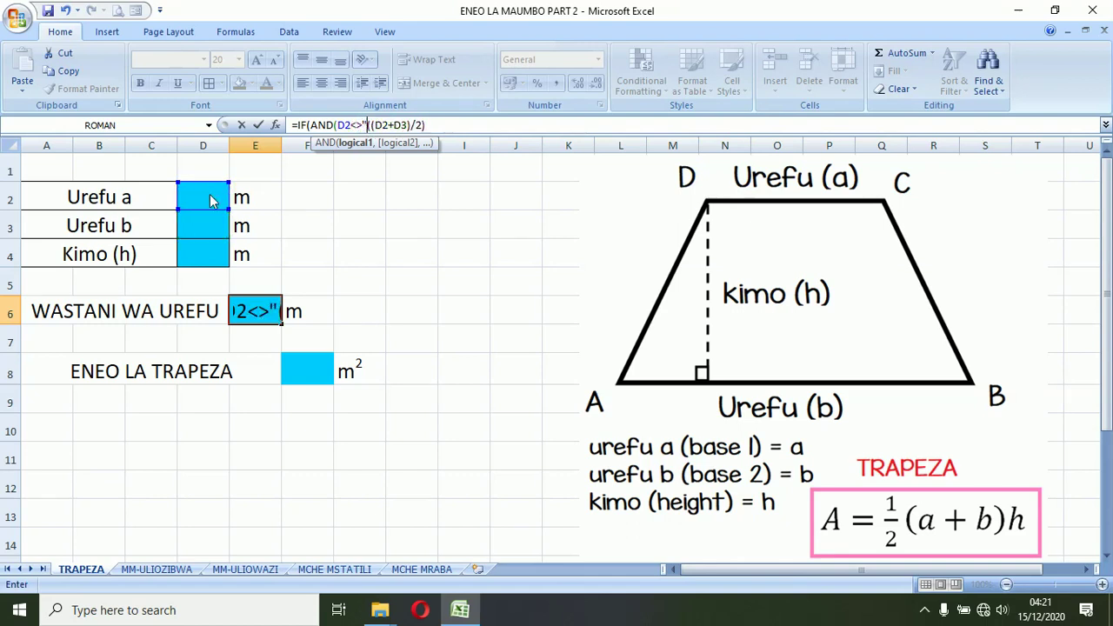
{"action": "type", "text": "\""}
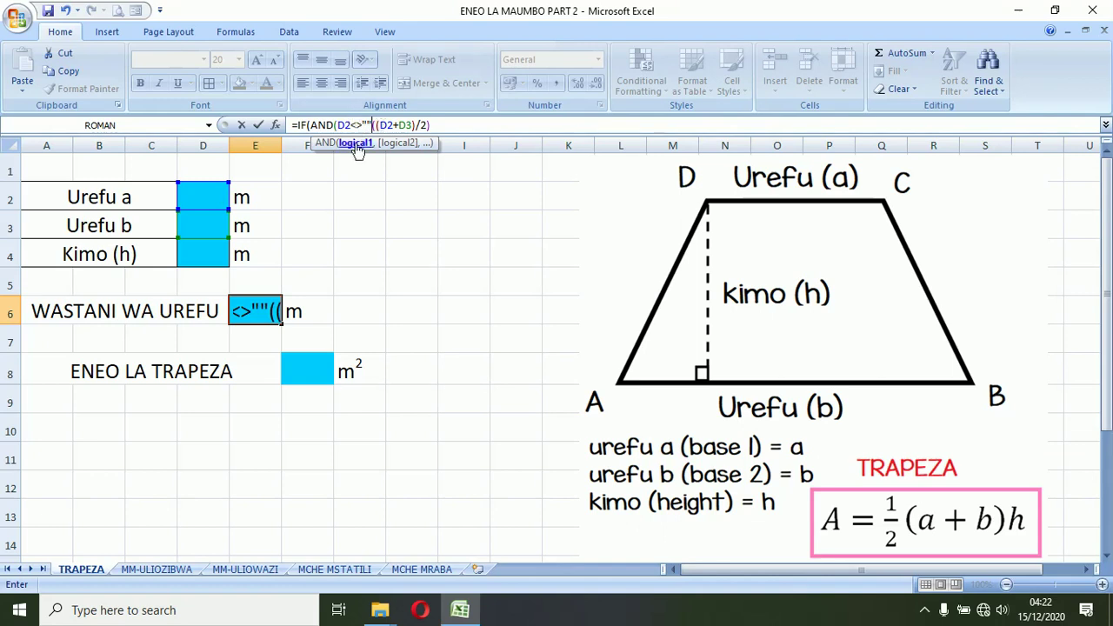
Complete E6 as =IF(AND(D2<>"",D3<>""),((D2+D3)/2),"") and commit it.
{"action": "type", "text": ","}
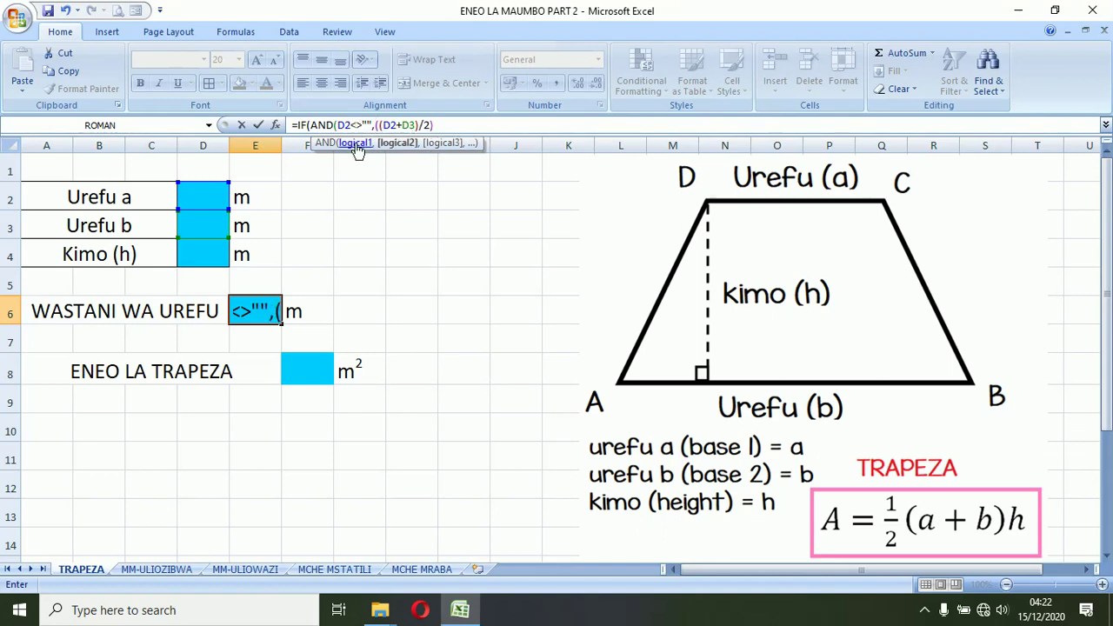
{"action": "left_click", "coordinate": [216, 219]}
{"action": "type", "text": "<>"}
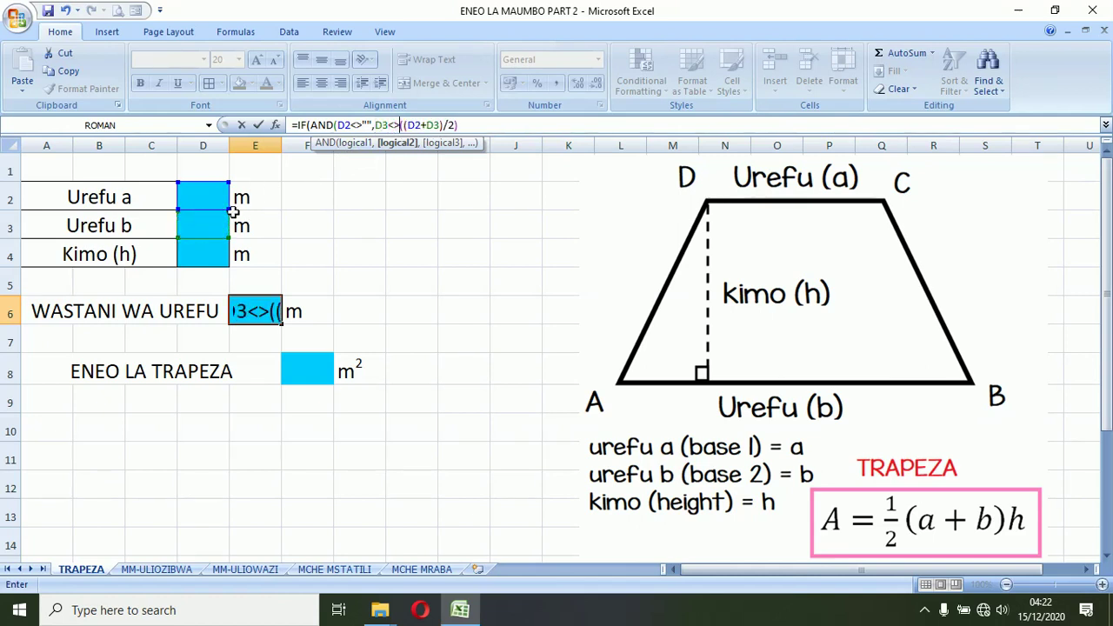
{"action": "type", "text": "\"\"),"}
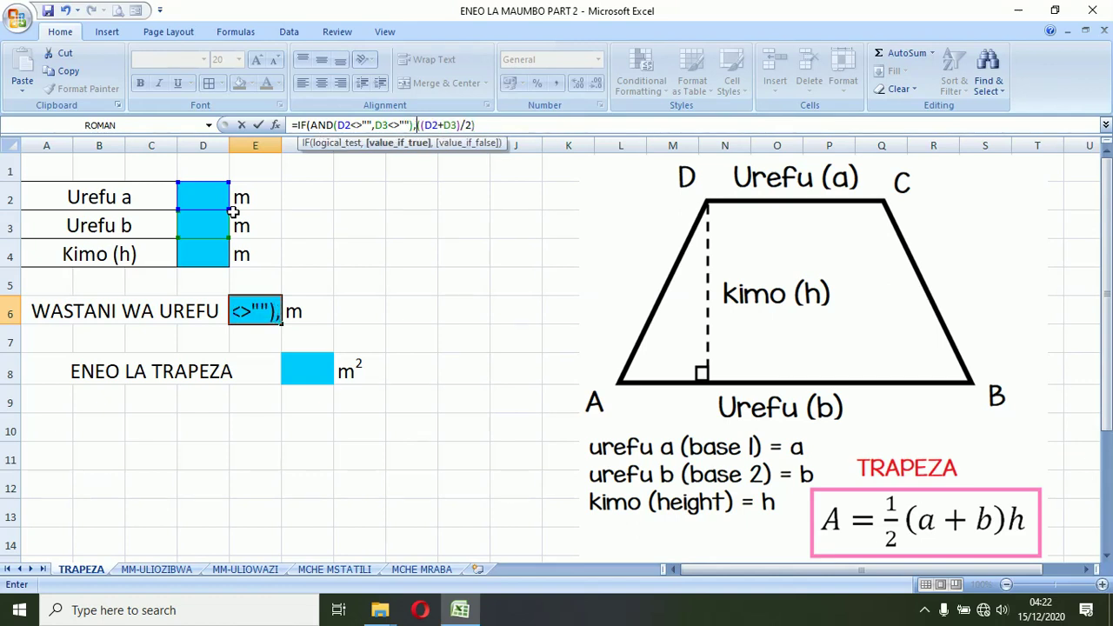
{"action": "type", "text": "("}
{"action": "left_click", "coordinate": [480, 125]}
{"action": "type", "text": ","}
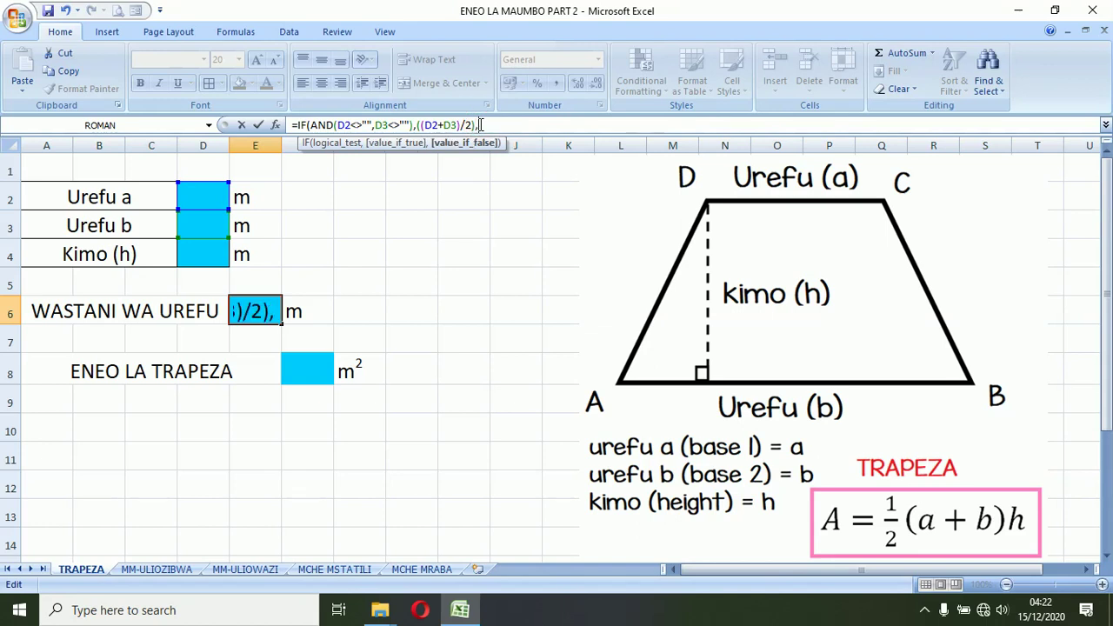
{"action": "type", "text": "\"\""}
{"action": "type", "text": ")"}
{"action": "key", "text": "Return"}
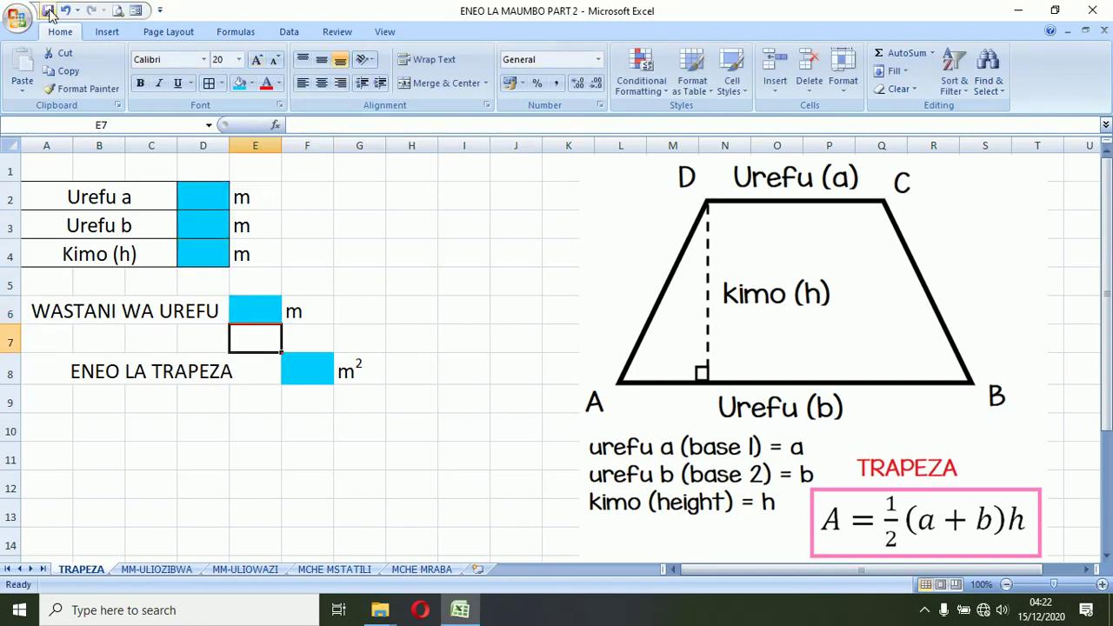
{"action": "left_click", "coordinate": [192, 188]}
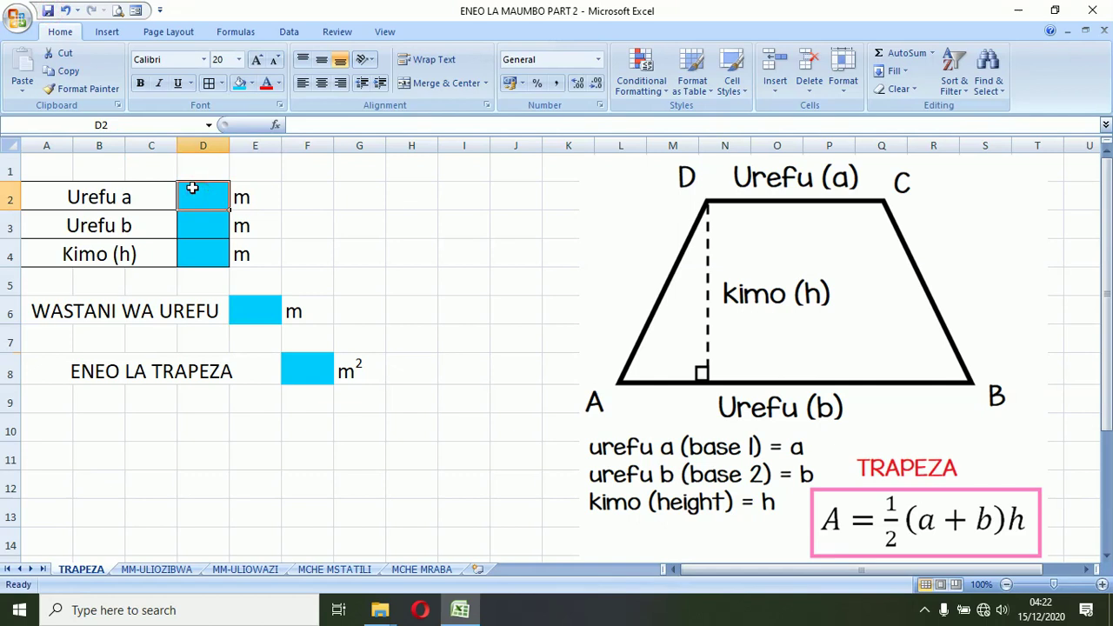
Enter test lengths 5 in D2 and 7 in D3, giving an average of 6.
{"action": "type", "text": "5"}
{"action": "key", "text": "Return"}
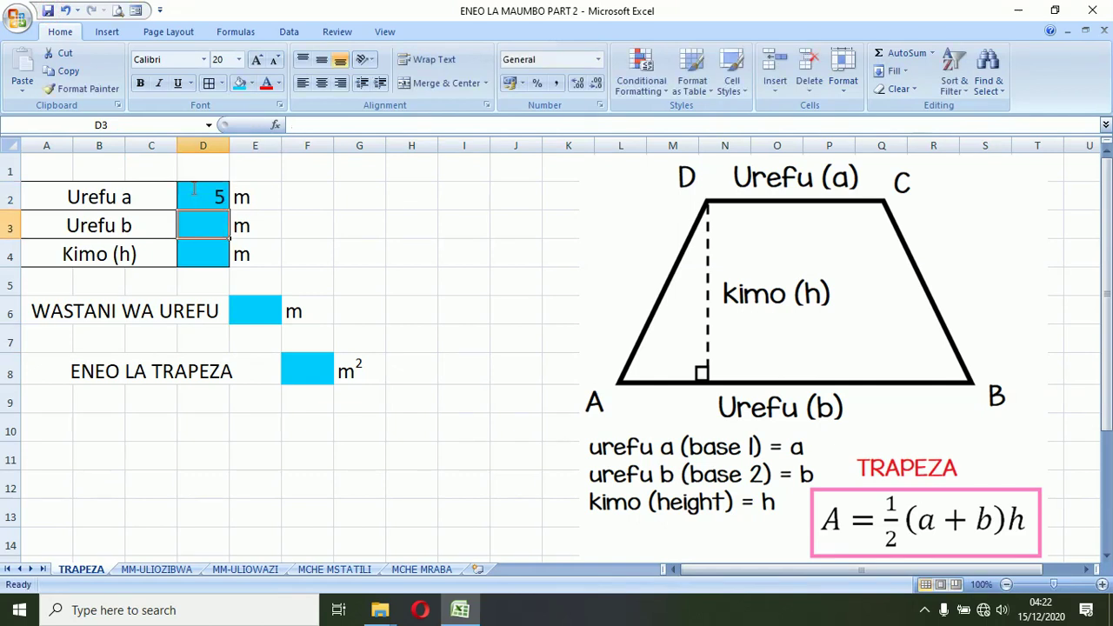
{"action": "type", "text": "7"}
{"action": "key", "text": "Return"}
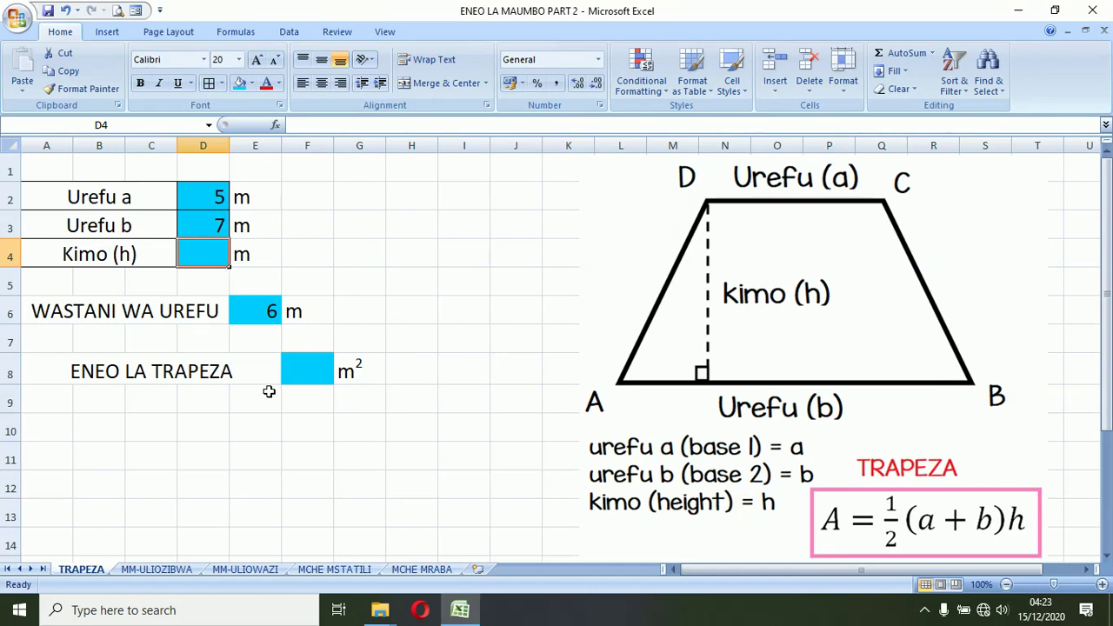
Enter =E6*D4 in F8 to compute the trapezium area.
{"action": "left_click", "coordinate": [302, 368]}
{"action": "type", "text": "="}
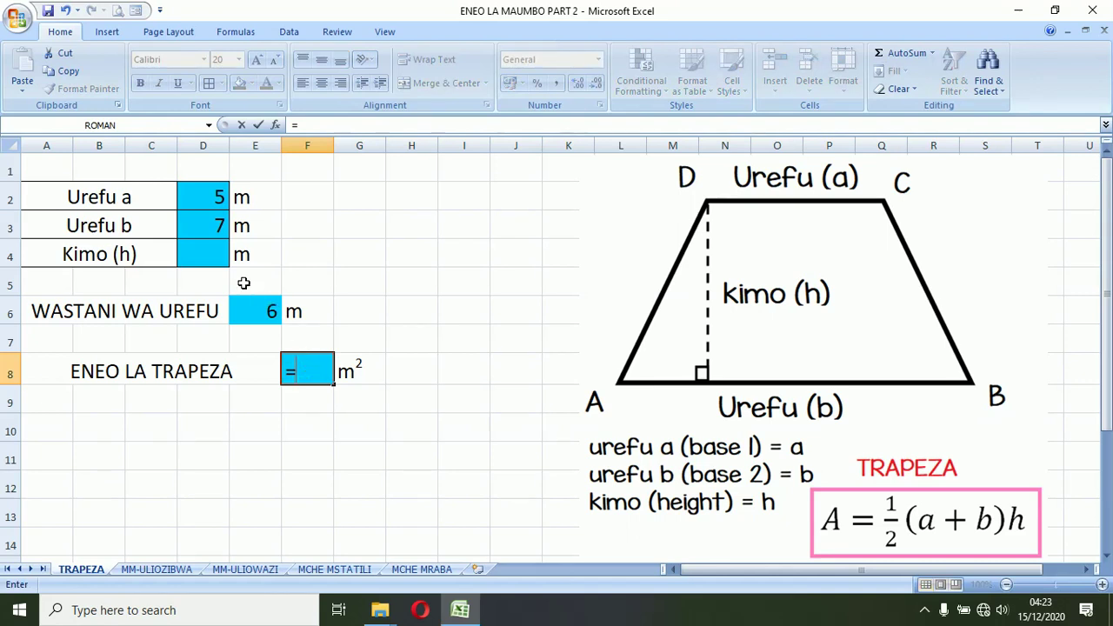
{"action": "left_click", "coordinate": [266, 311]}
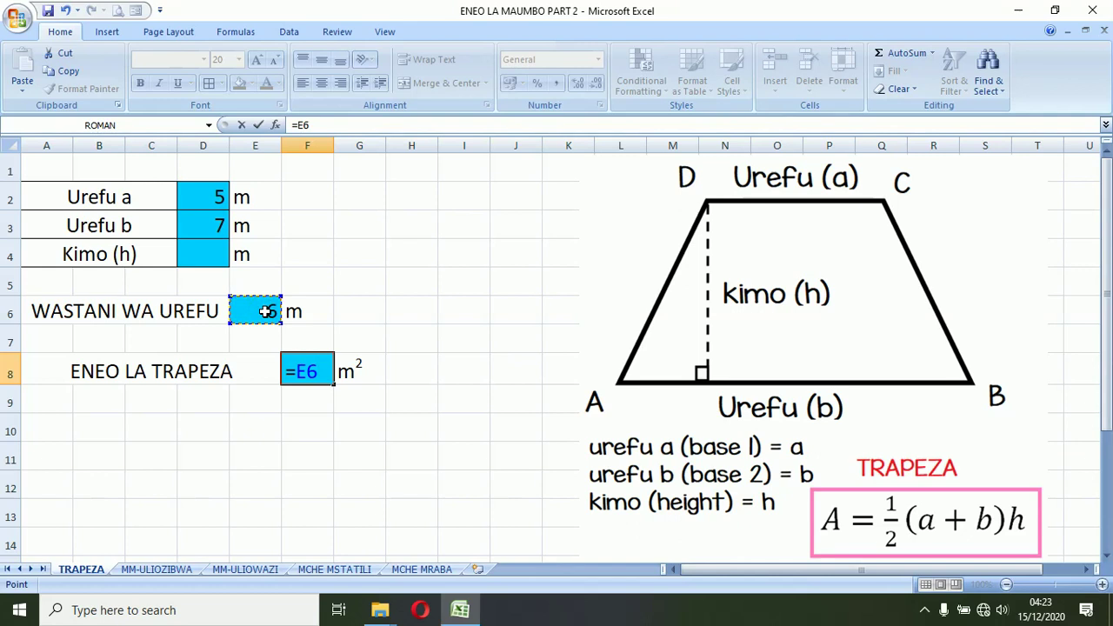
{"action": "type", "text": "*"}
{"action": "left_click", "coordinate": [205, 253]}
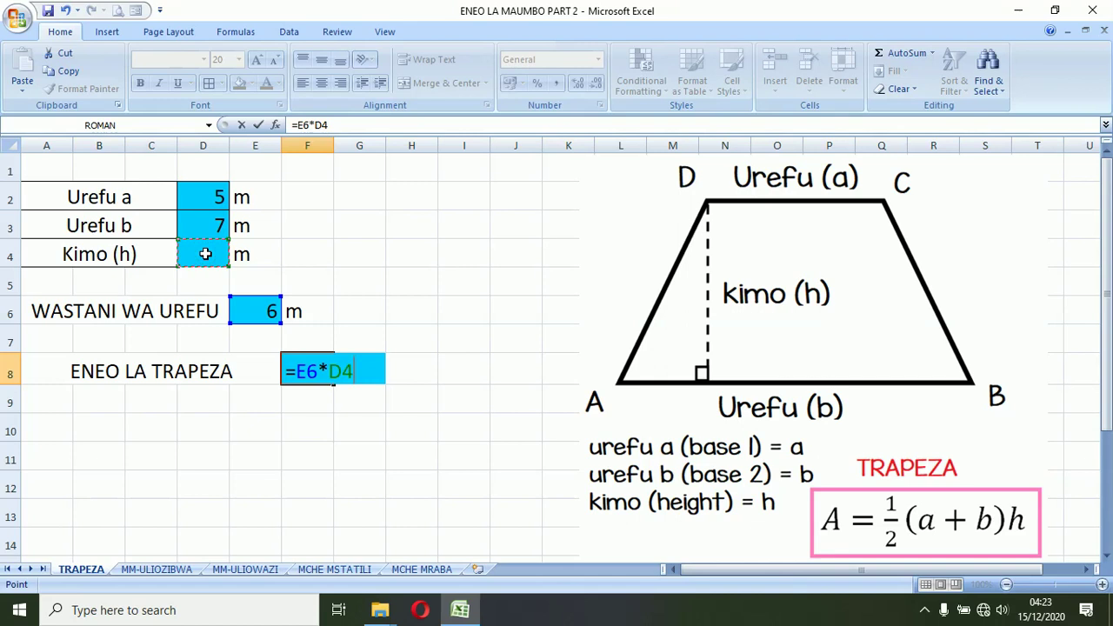
{"action": "key", "text": "Return"}
{"action": "left_click", "coordinate": [205, 253]}
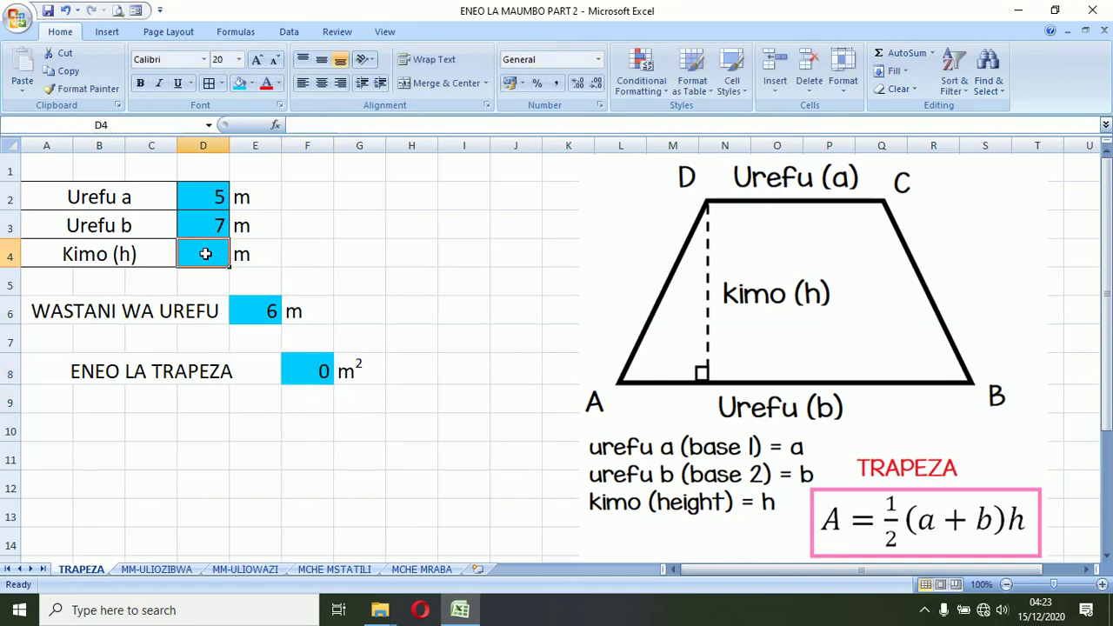
Set the height in D4 to 3 and enter 0 as both lengths in D2 and D3.
{"action": "type", "text": "3"}
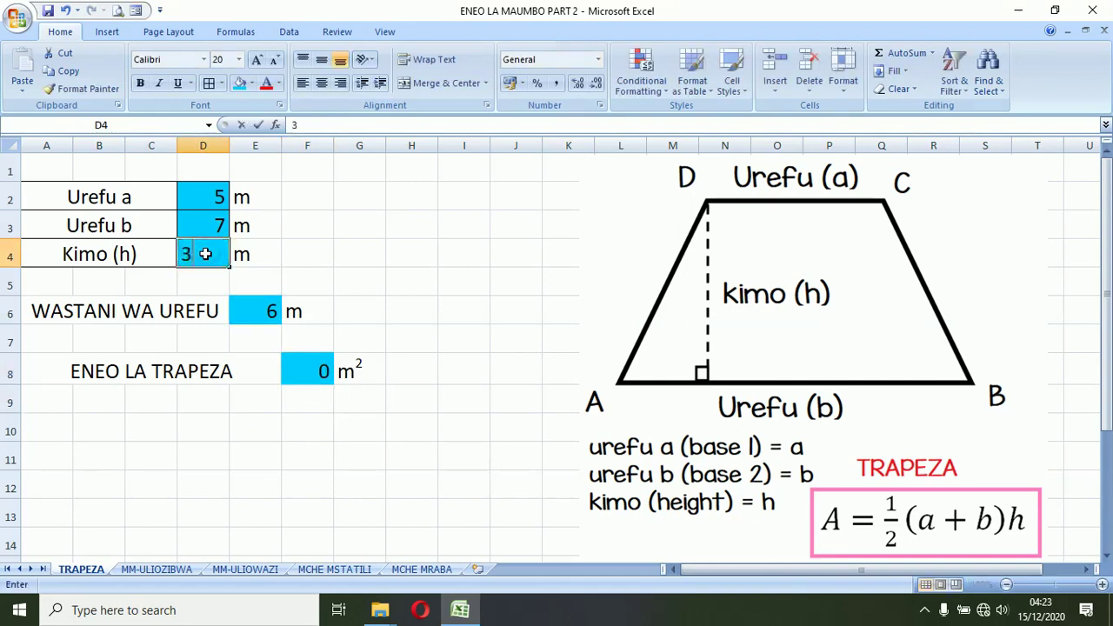
{"action": "key", "text": "Return"}
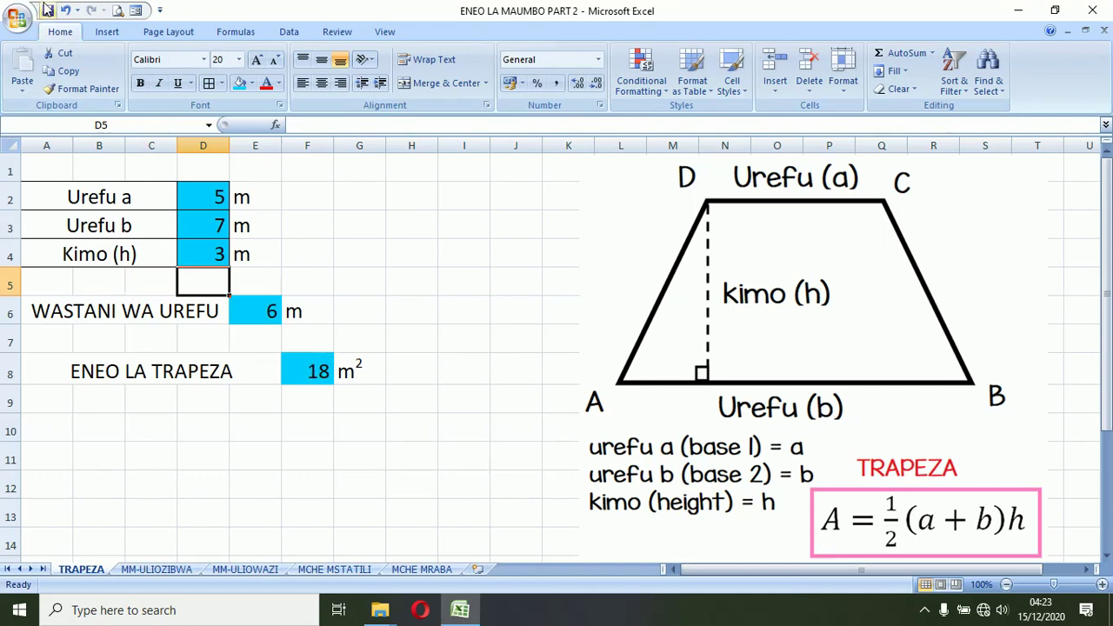
{"action": "left_click", "coordinate": [214, 184]}
{"action": "type", "text": "0"}
{"action": "key", "text": "Return"}
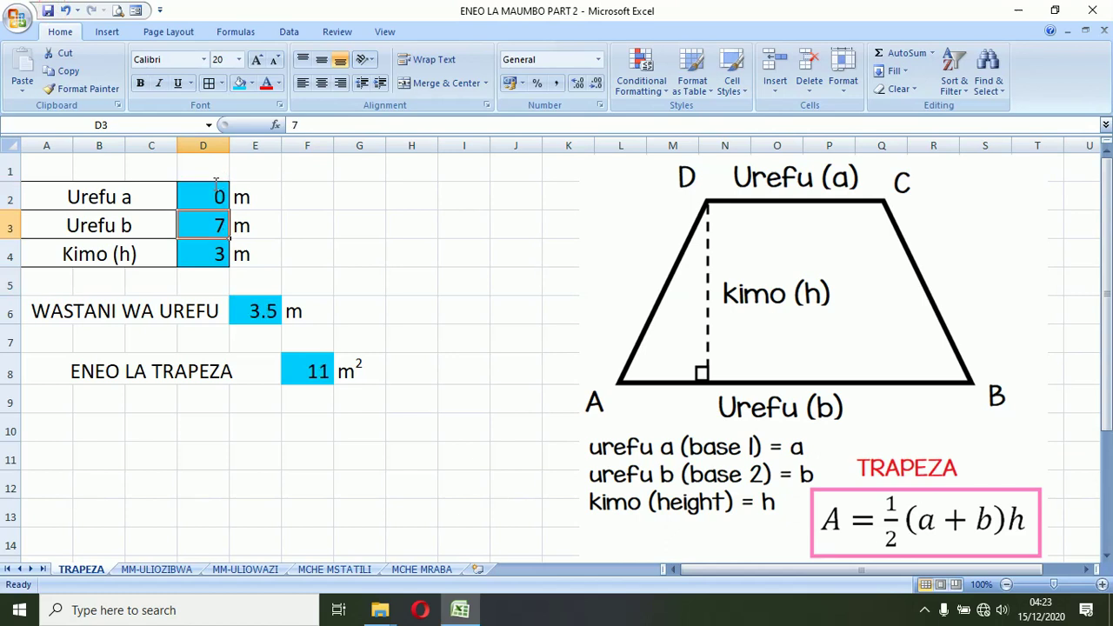
{"action": "type", "text": "0"}
{"action": "key", "text": "Return"}
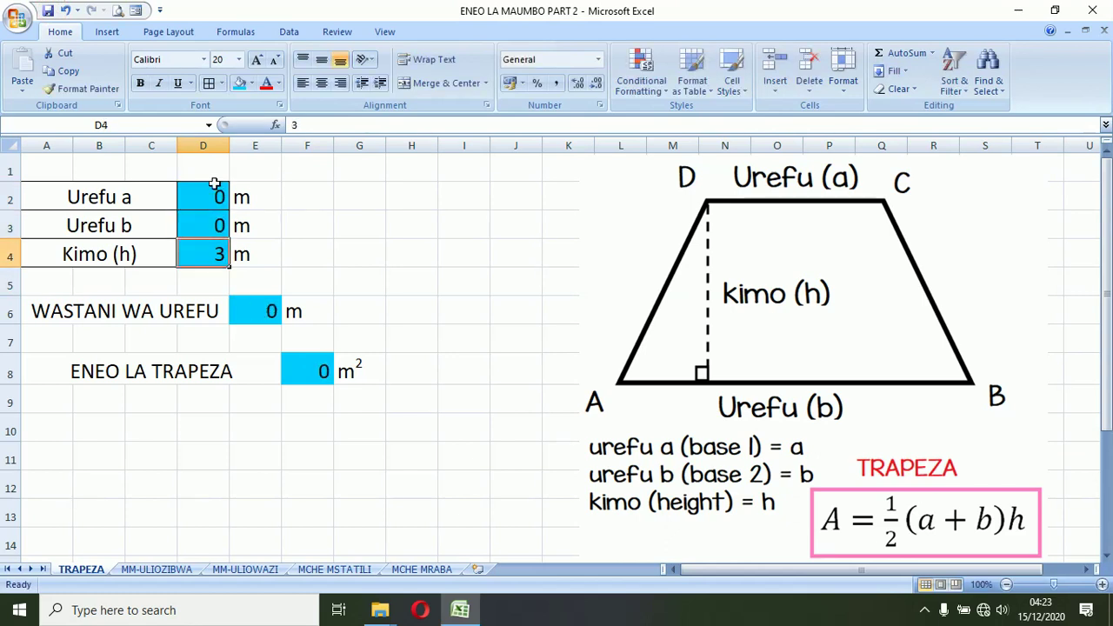
Clear both length cells D2:D3, leaving the average blank and the area showing an error.
{"action": "left_click", "coordinate": [217, 196]}
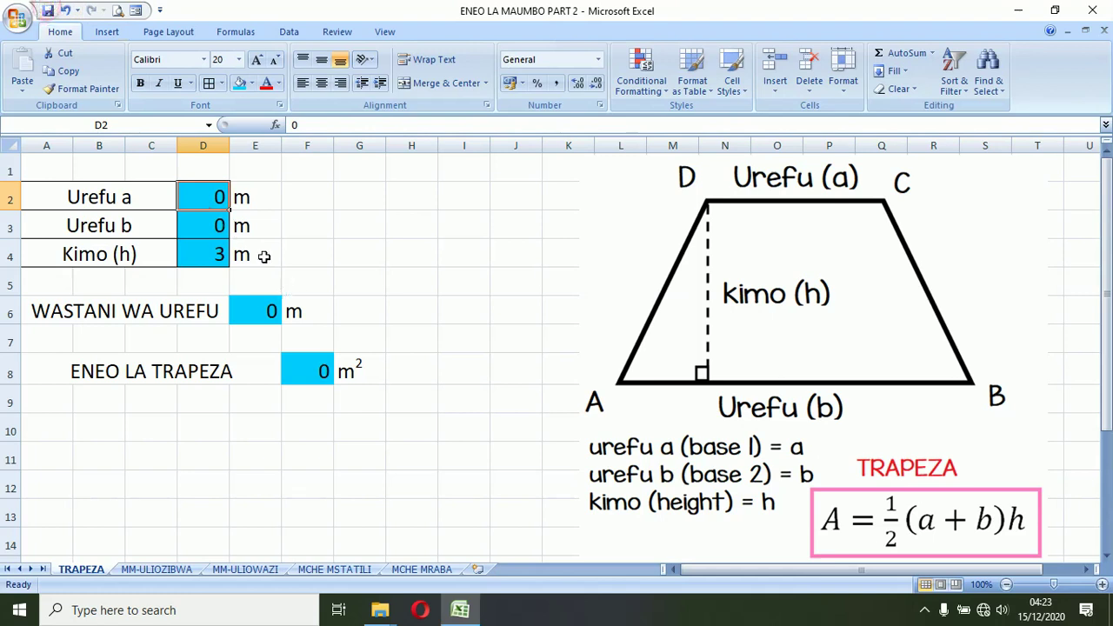
{"action": "left_click", "coordinate": [213, 225], "text": "shift"}
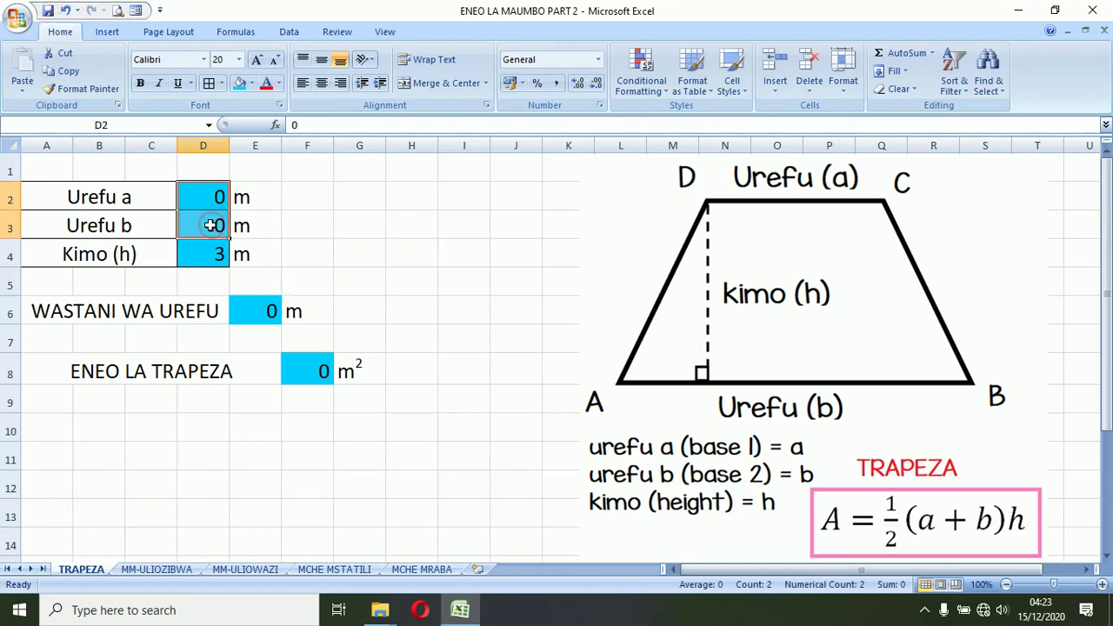
{"action": "key", "text": "Delete"}
{"action": "mouse_move", "coordinate": [307, 372]}
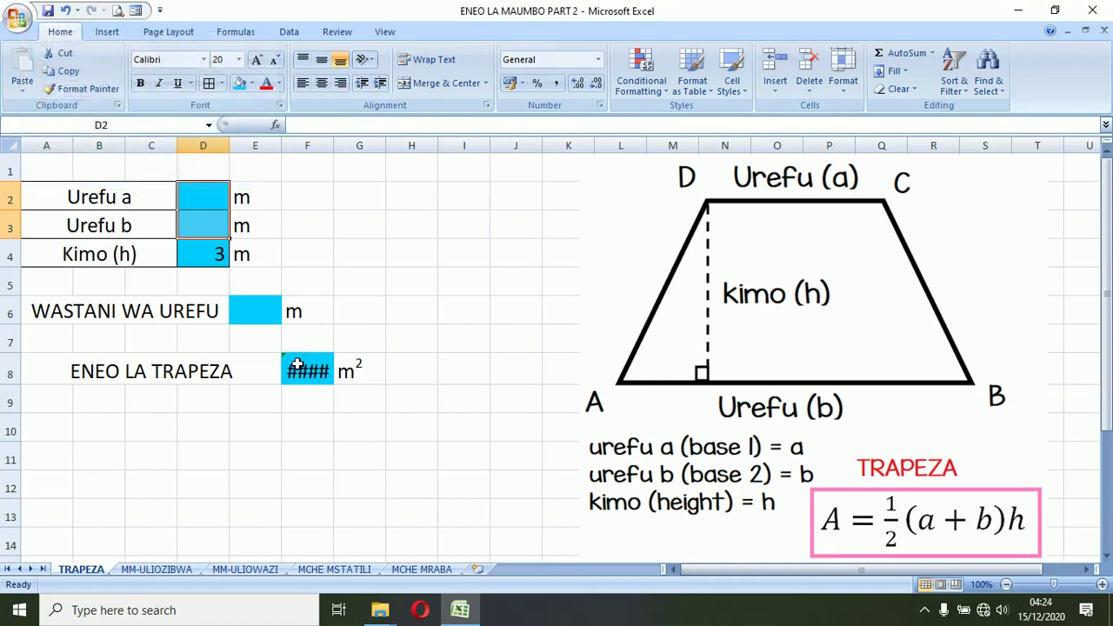
{"action": "left_click", "coordinate": [296, 369]}
Change F8's area formula to =IFERROR(E6*D4,"") so it shows blank instead of #VALUE!
{"action": "left_click", "coordinate": [300, 123]}
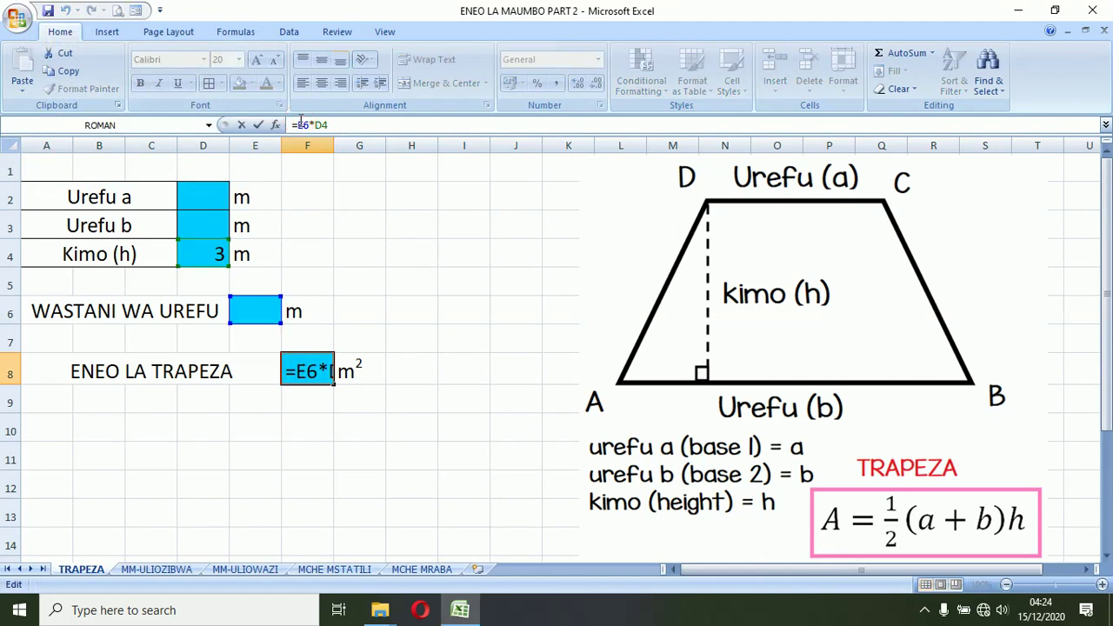
{"action": "type", "text": "IFE"}
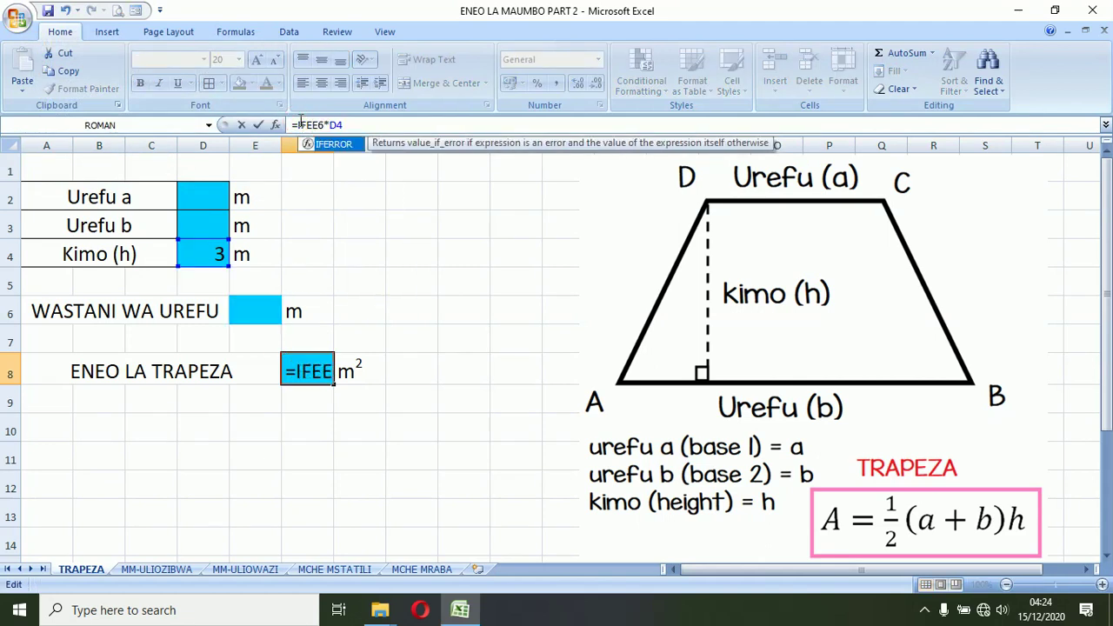
{"action": "double_click", "coordinate": [331, 145]}
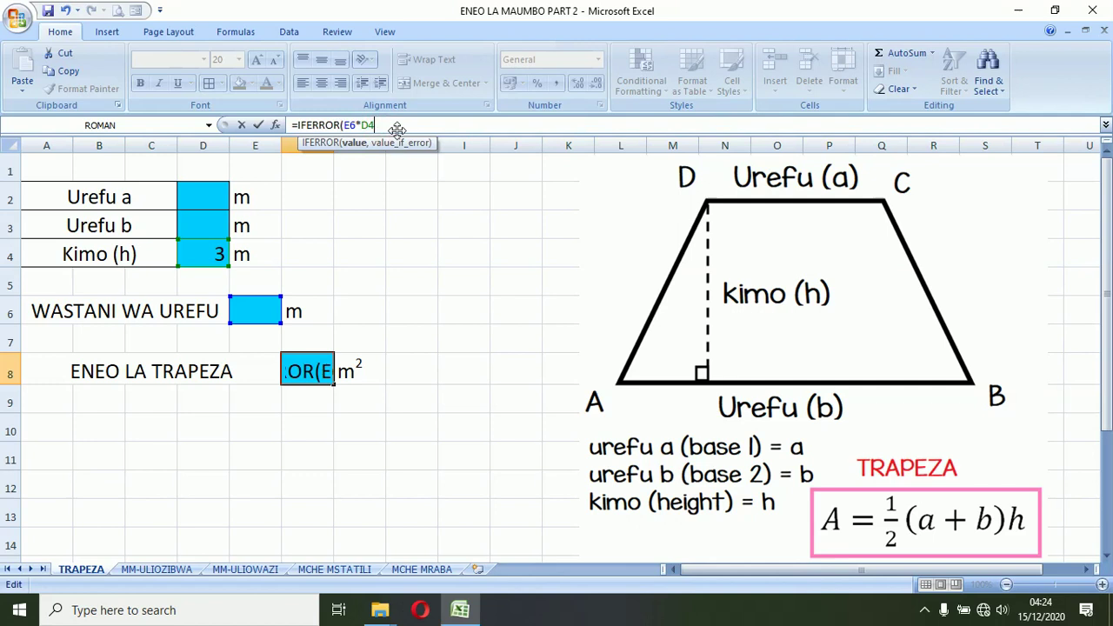
{"action": "type", "text": ",\"\")"}
{"action": "key", "text": "Return"}
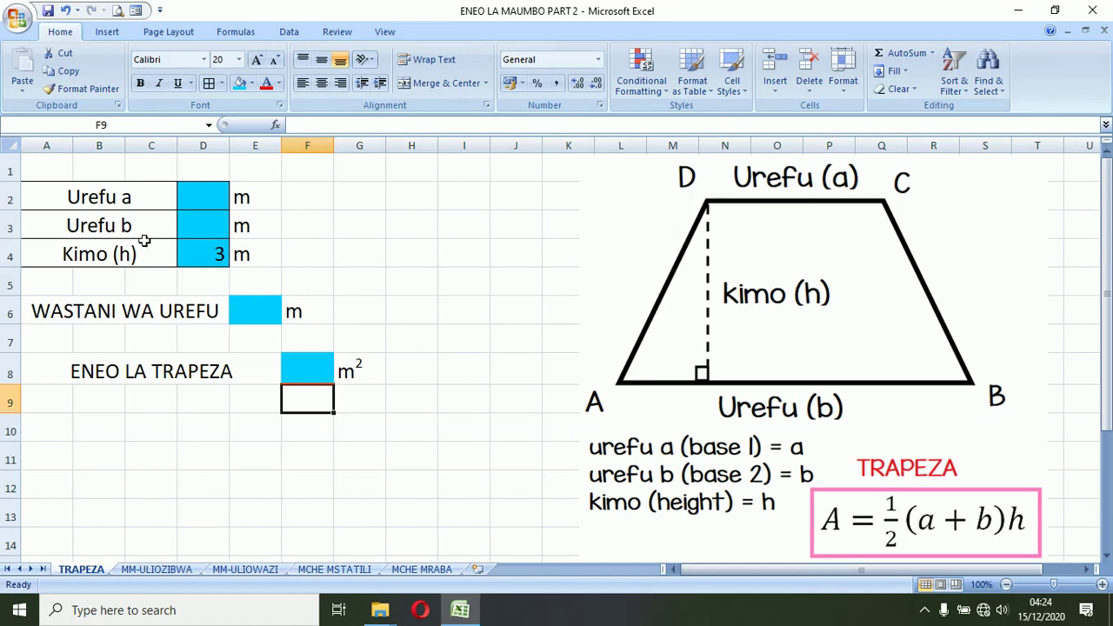
{"action": "left_click", "coordinate": [7, 144]}
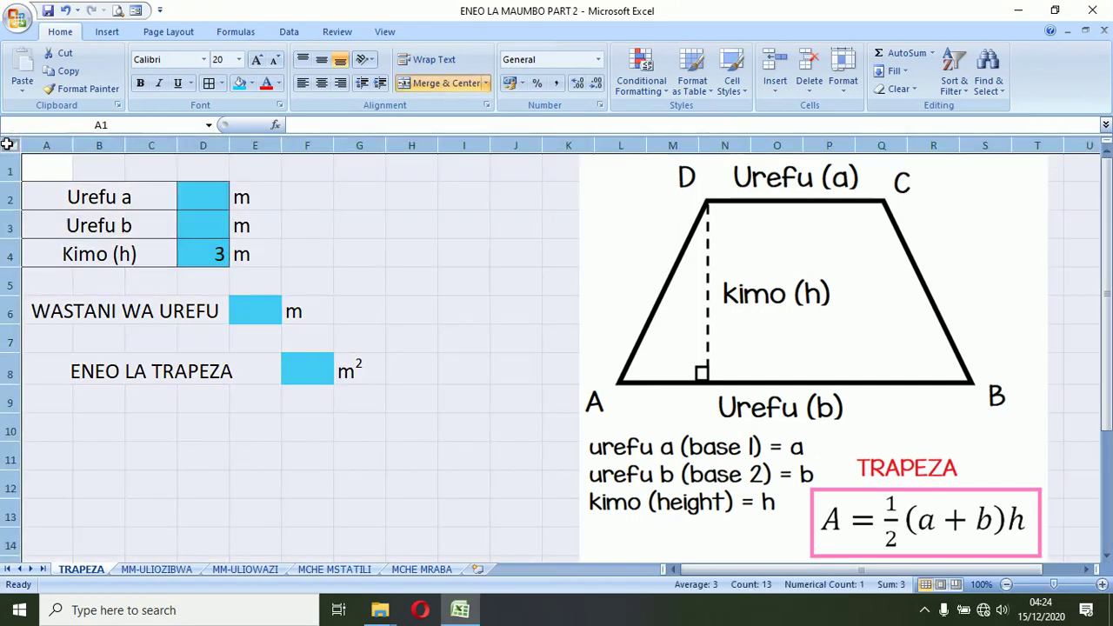
Mark every cell on the sheet as Locked and Hidden.
{"action": "key", "text": "ctrl+1"}
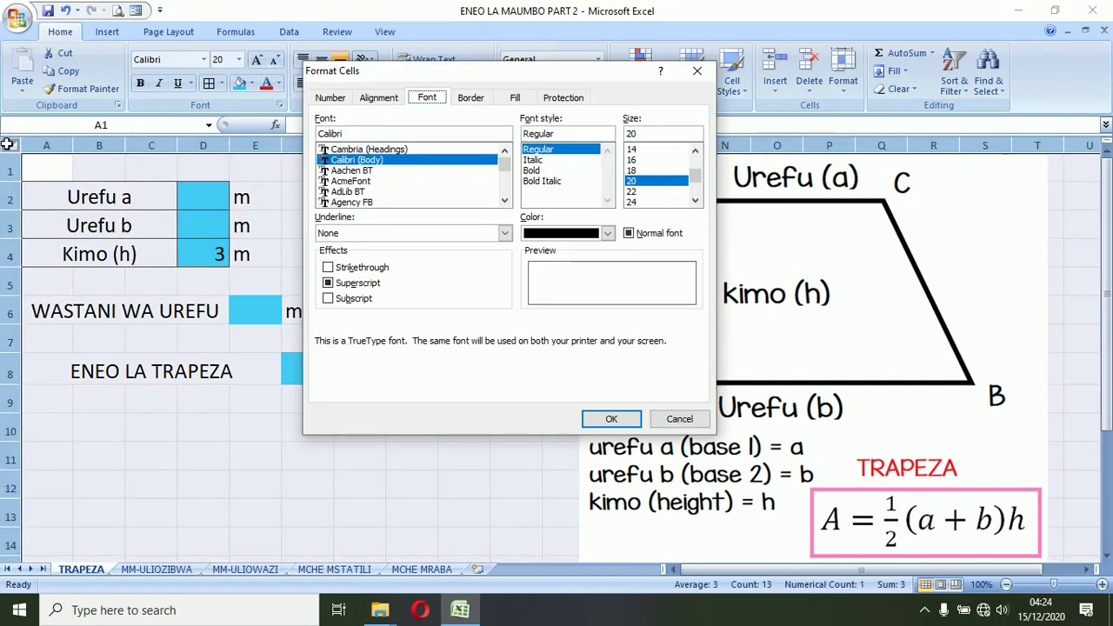
{"action": "left_click", "coordinate": [561, 98]}
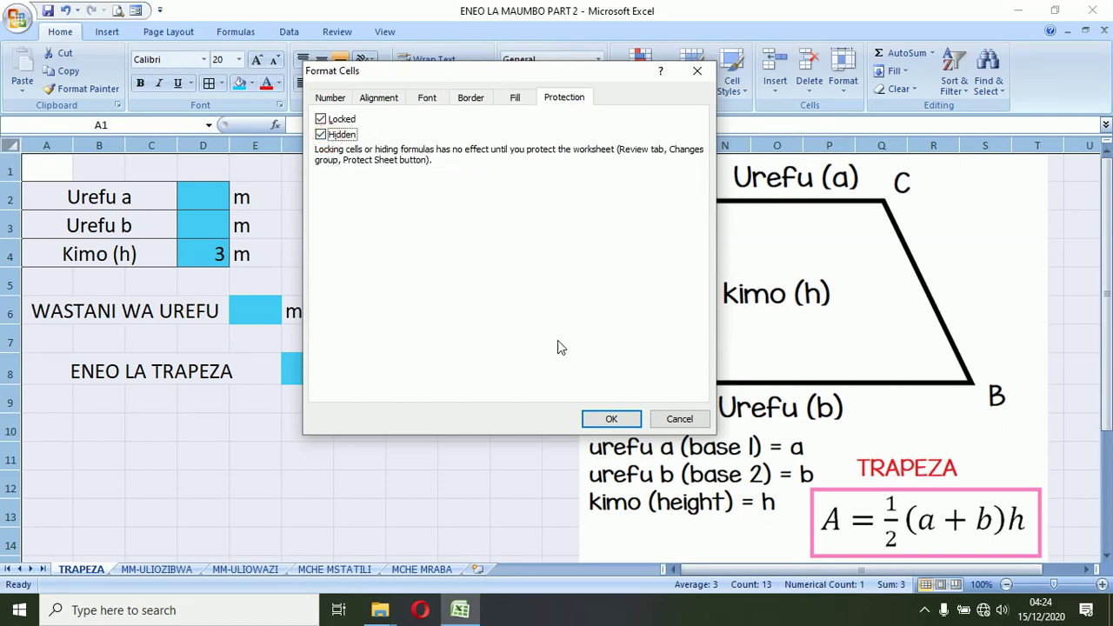
{"action": "left_click", "coordinate": [322, 119]}
{"action": "left_click", "coordinate": [608, 419]}
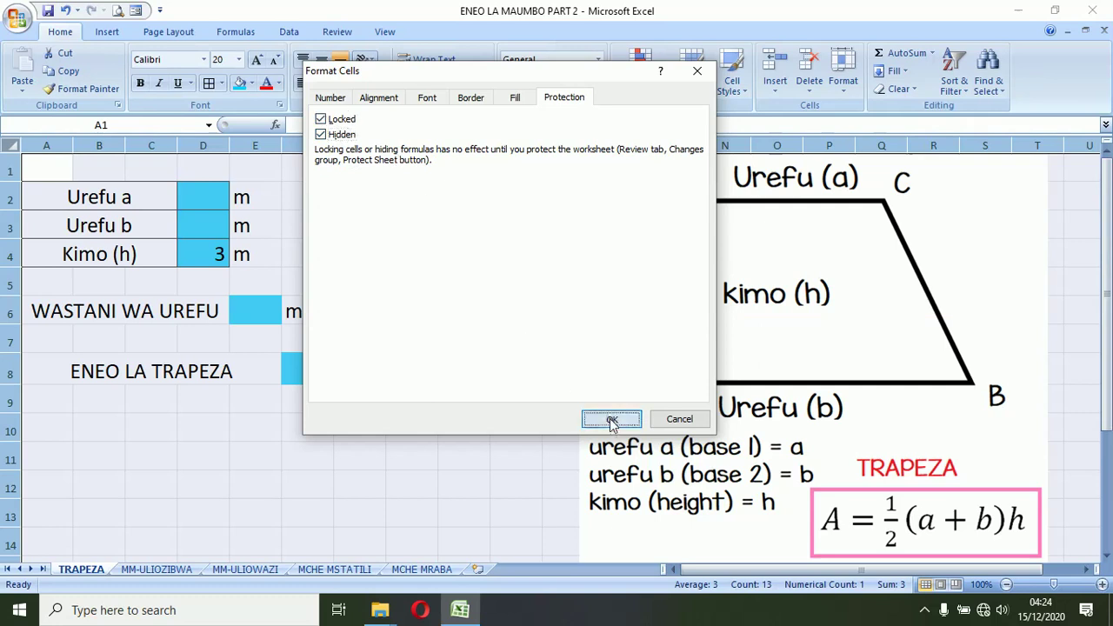
Unlock the input cells D2:D4, keeping them hidden.
{"action": "left_click", "coordinate": [215, 195]}
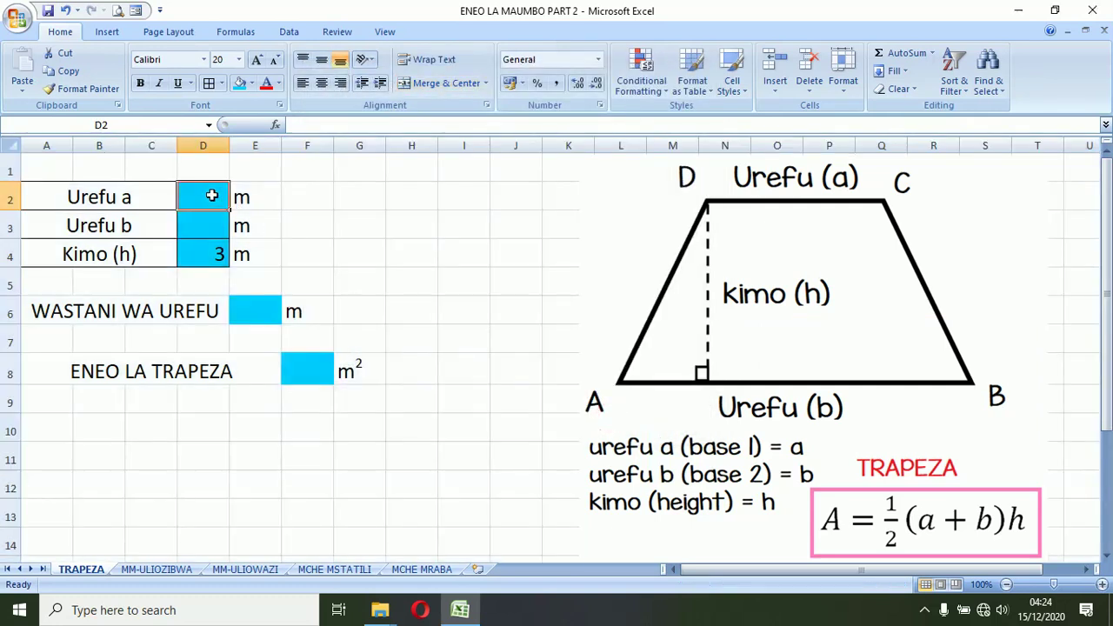
{"action": "left_click", "coordinate": [209, 224]}
{"action": "left_click", "coordinate": [208, 244]}
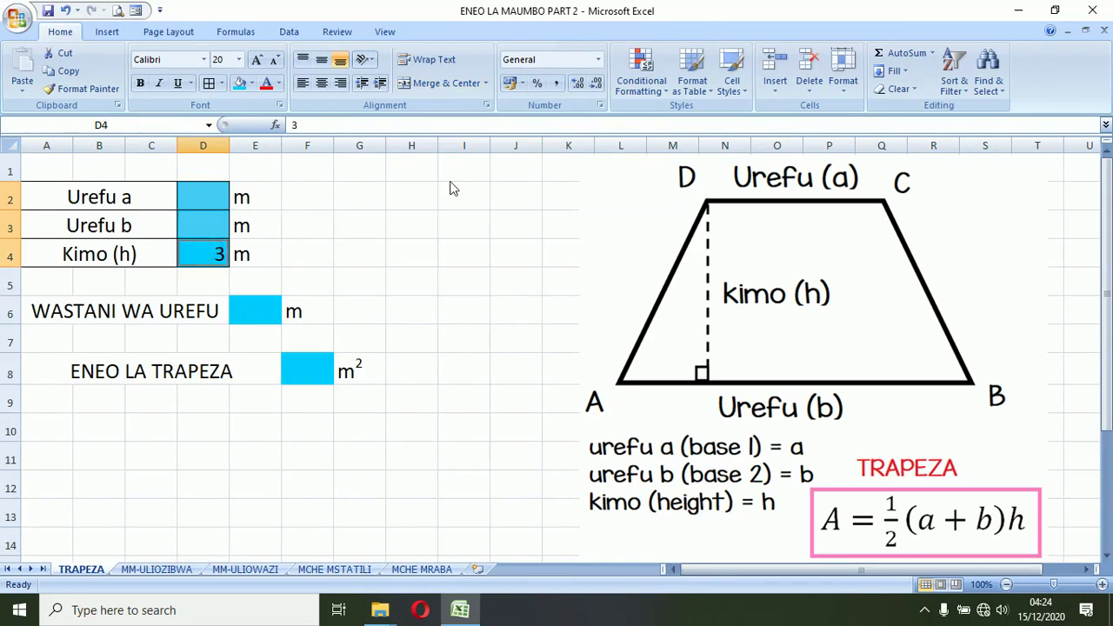
{"action": "key", "text": "ctrl+1"}
{"action": "left_click", "coordinate": [320, 120]}
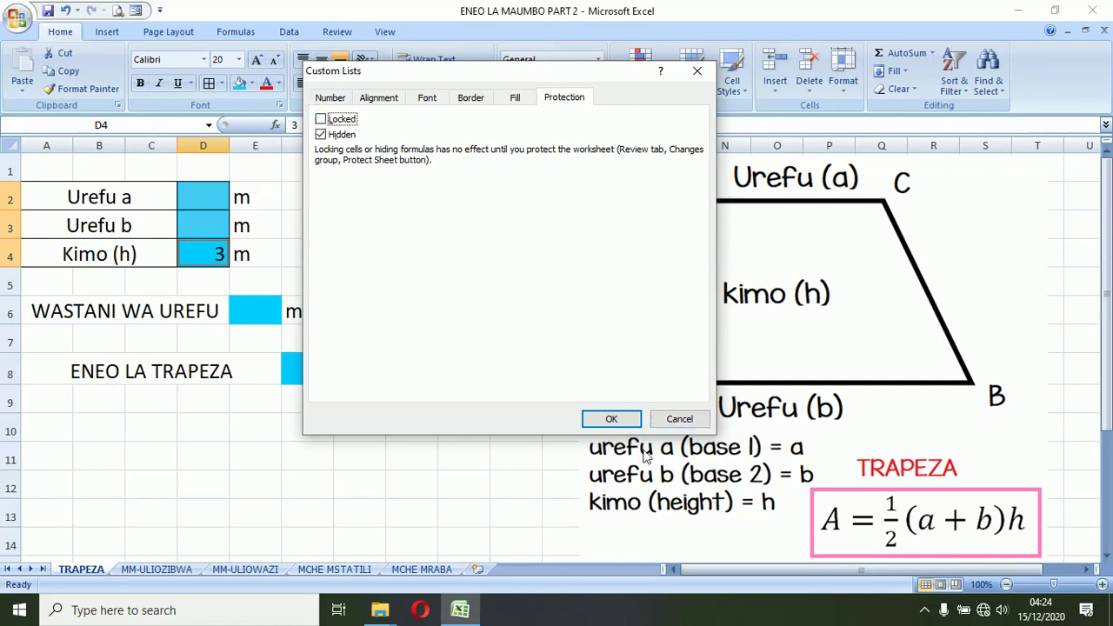
{"action": "left_click", "coordinate": [610, 418]}
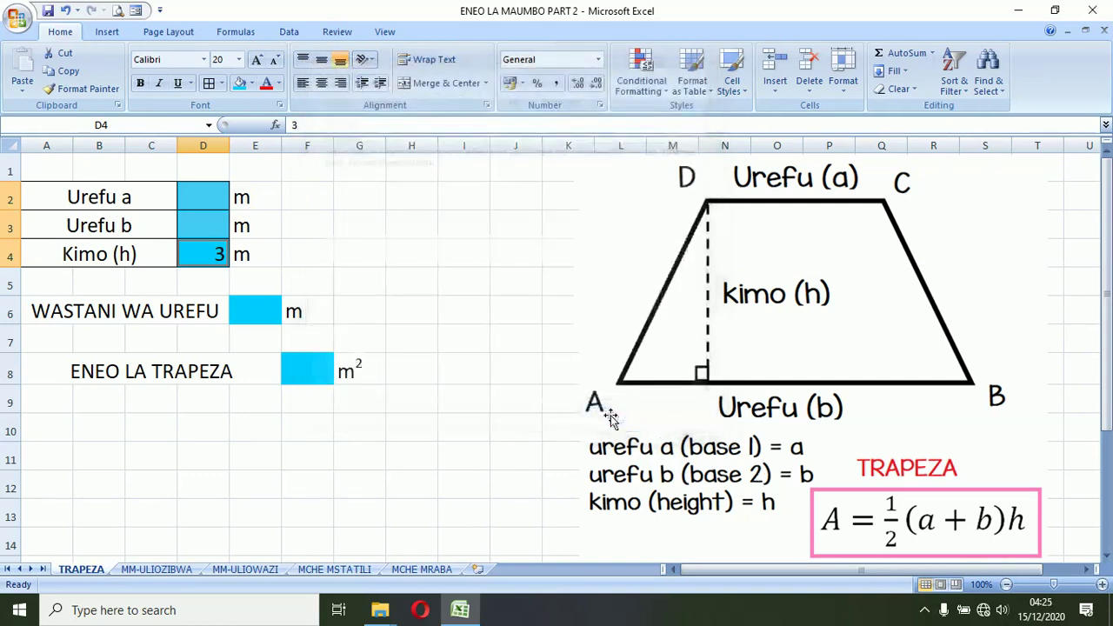
Protect the TRAPEZA sheet with 'Select locked cells' unchecked, so only D2:D4 are selectable.
{"action": "left_click", "coordinate": [346, 33]}
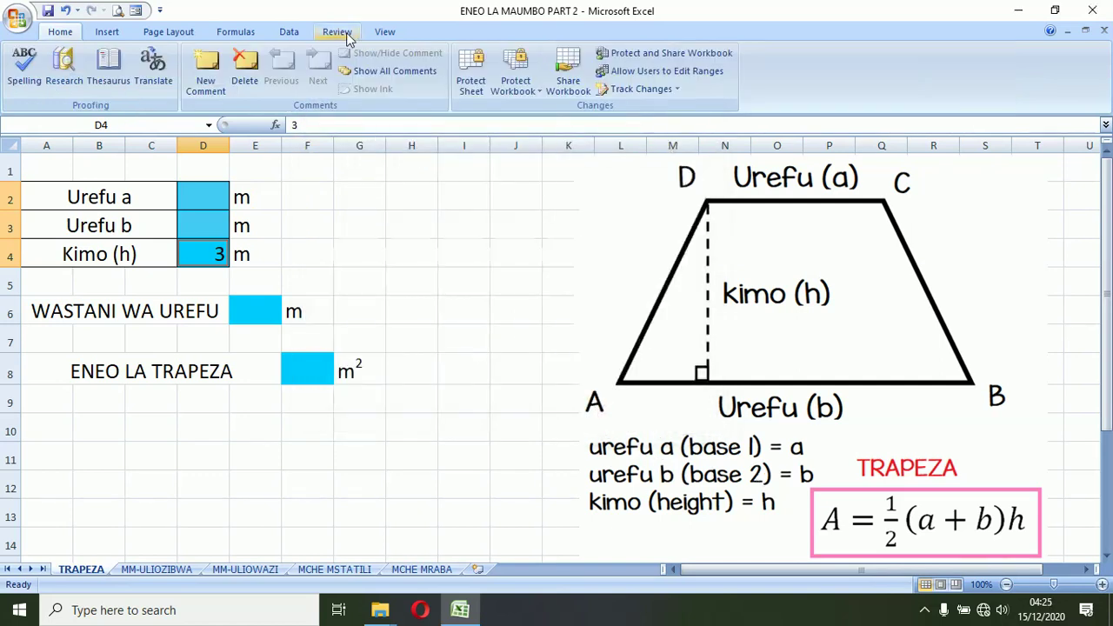
{"action": "left_click", "coordinate": [471, 85]}
{"action": "left_click", "coordinate": [418, 227]}
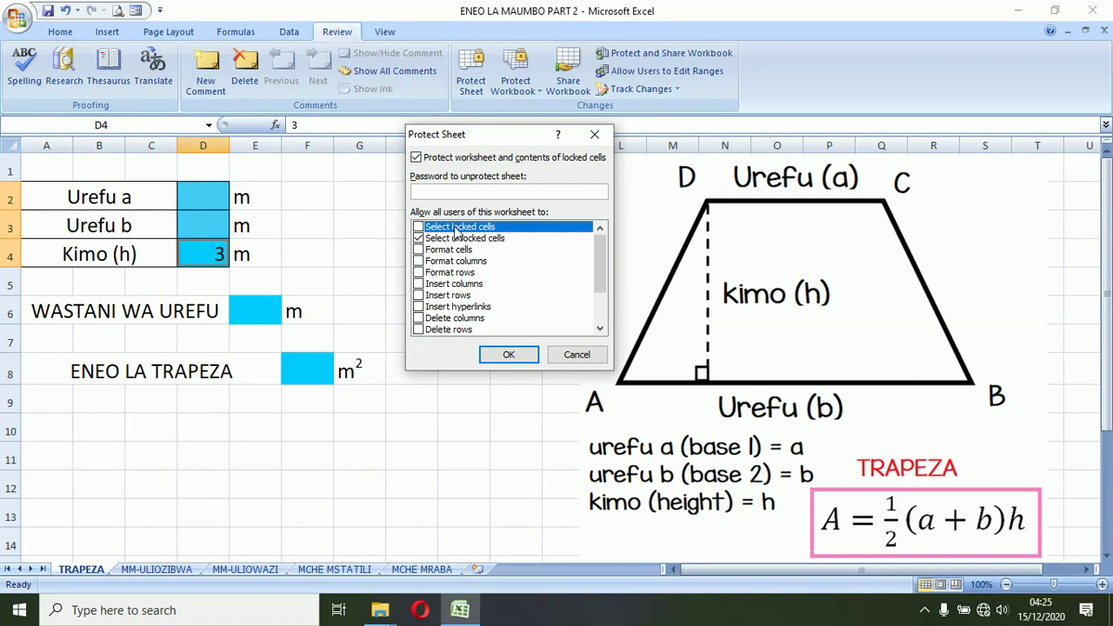
{"action": "left_click", "coordinate": [496, 356]}
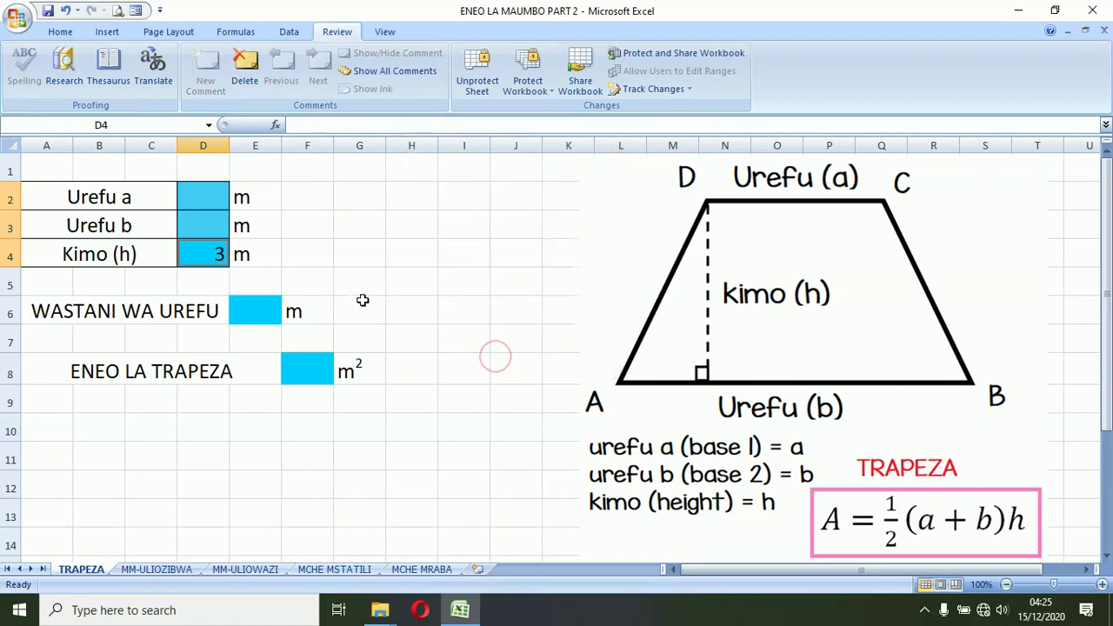
{"action": "left_click", "coordinate": [47, 11]}
{"action": "left_click", "coordinate": [367, 253]}
Enter test values 2, 5 and 7 in D2:D4, giving average 3.5 and area 25, and save.
{"action": "left_click", "coordinate": [308, 359]}
{"action": "left_click", "coordinate": [270, 308]}
{"action": "left_click", "coordinate": [205, 200]}
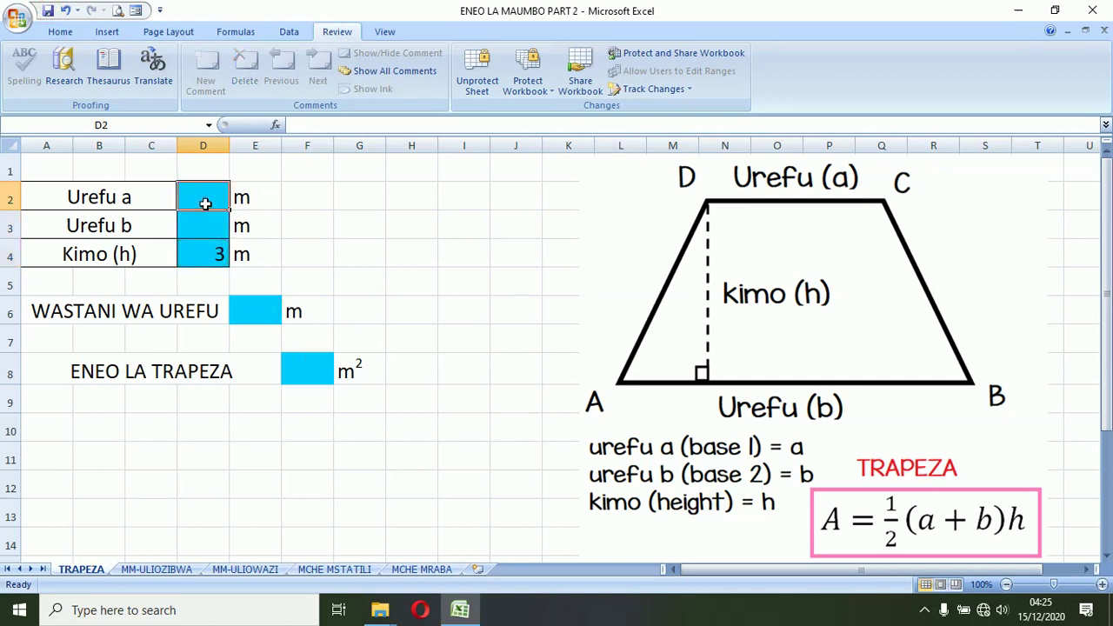
{"action": "type", "text": "2"}
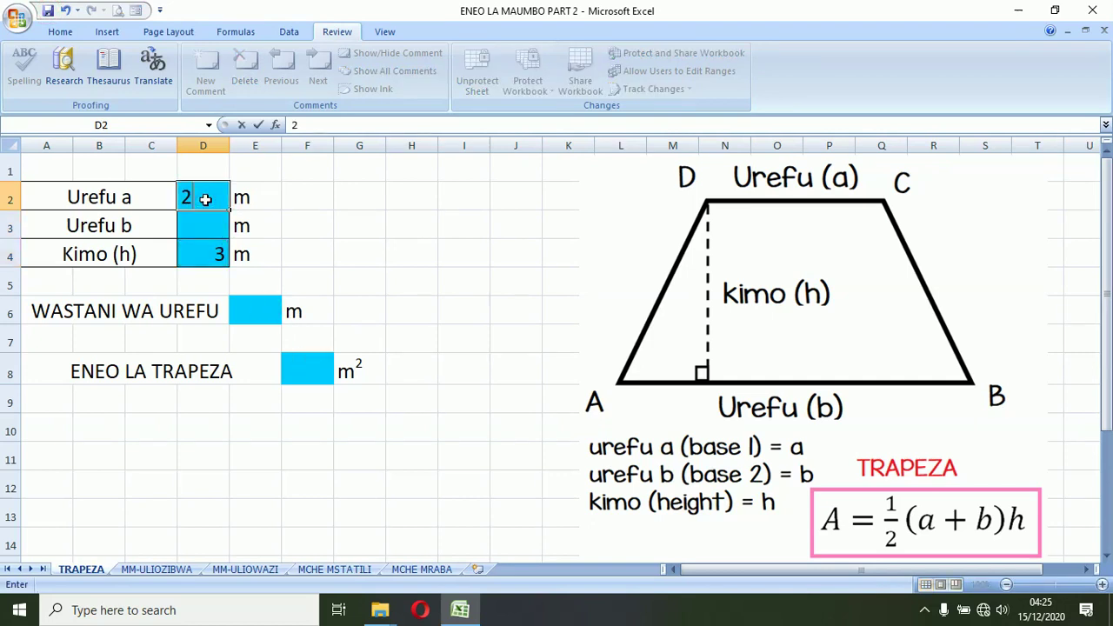
{"action": "key", "text": "Return"}
{"action": "type", "text": "5"}
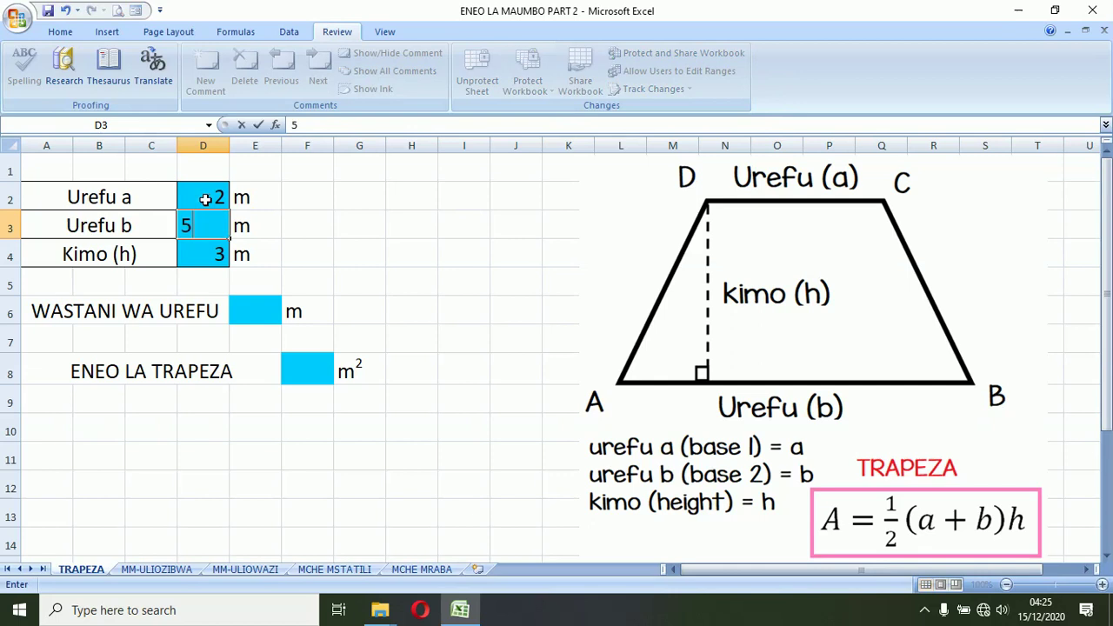
{"action": "key", "text": "Return"}
{"action": "type", "text": "7"}
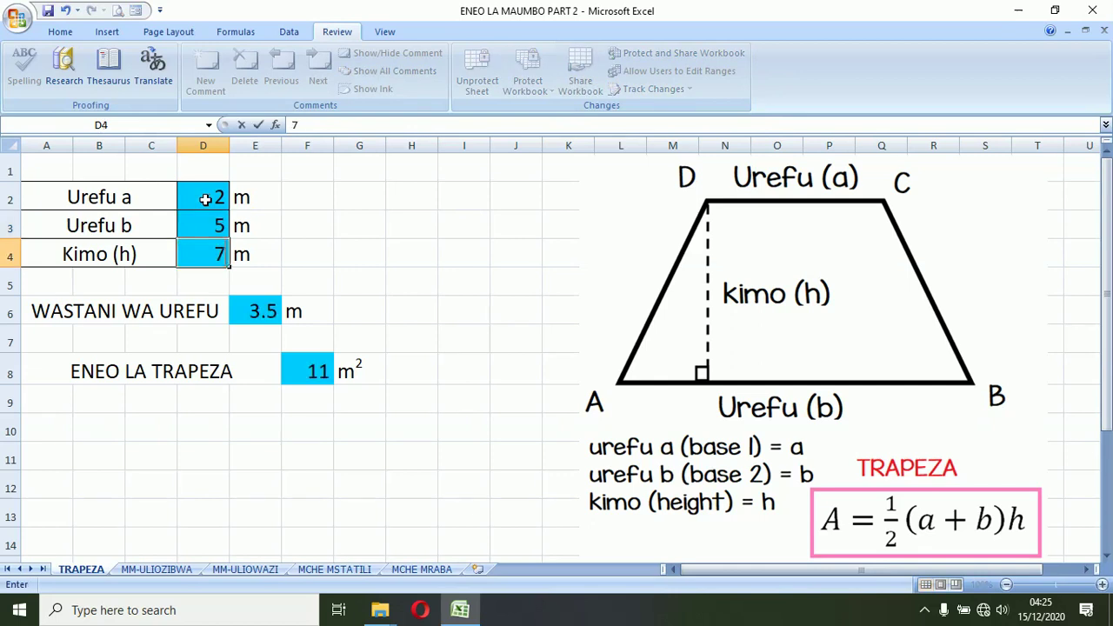
{"action": "left_click", "coordinate": [205, 200]}
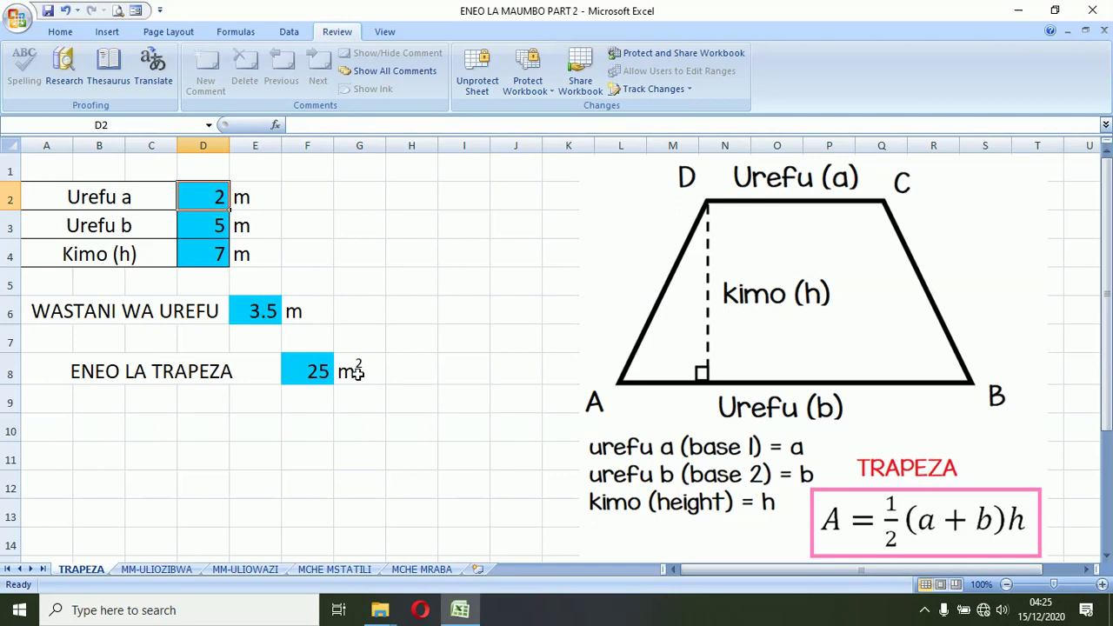
{"action": "left_click", "coordinate": [48, 12]}
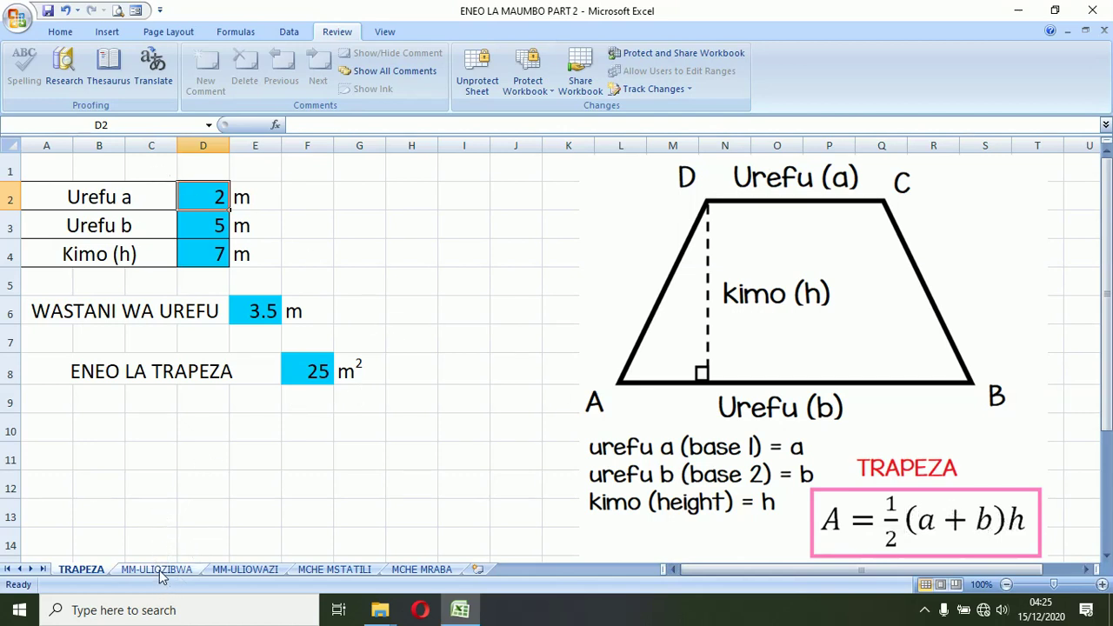
Switch to the MM-ULIOZIBWA closed-cylinder sheet and select cells A2 through D2.
{"action": "left_click", "coordinate": [156, 569]}
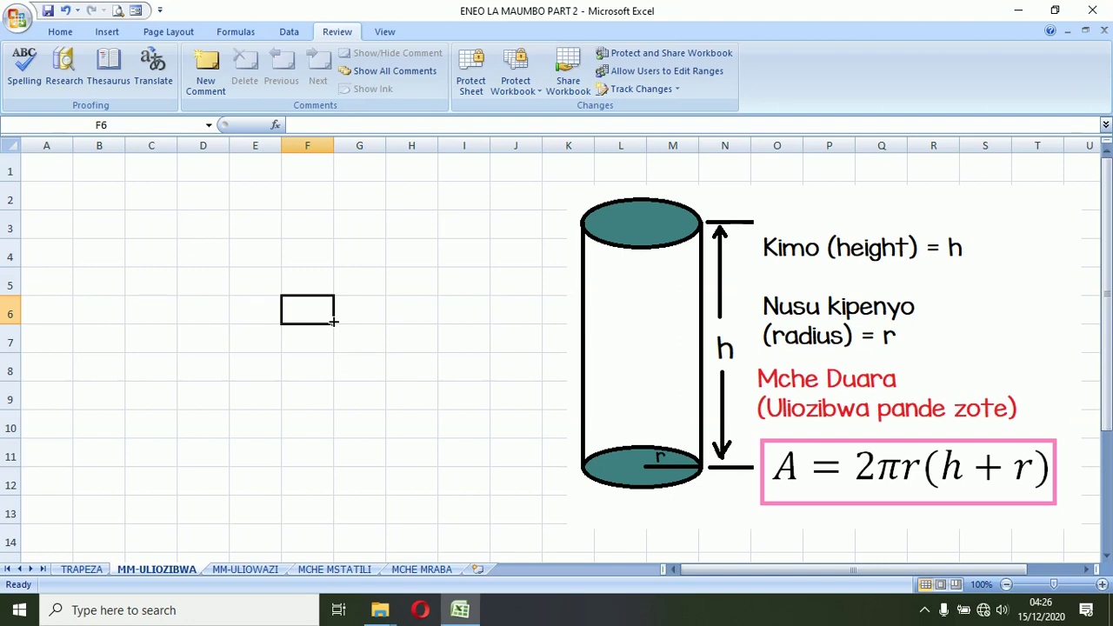
{"action": "left_click_drag", "start_coordinate": [49, 198], "coordinate": [196, 197]}
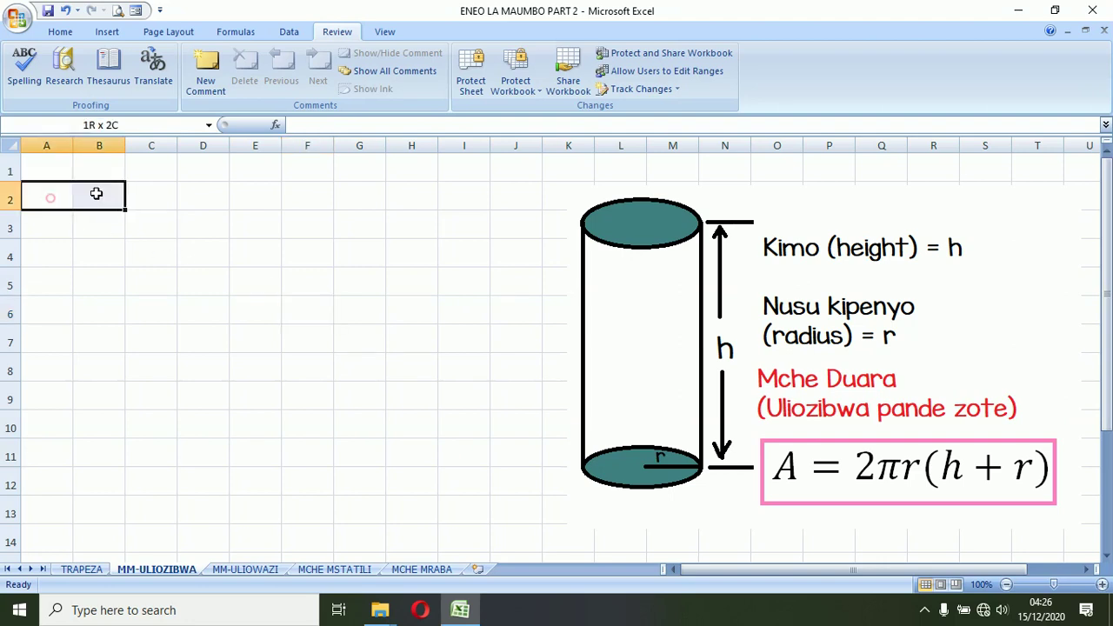
Merge A2:D2 and A3:D3 and label them 'Kimo (h)' and 'Nusu Kipenyo (r )'.
{"action": "left_click", "coordinate": [69, 32]}
{"action": "left_click", "coordinate": [451, 82]}
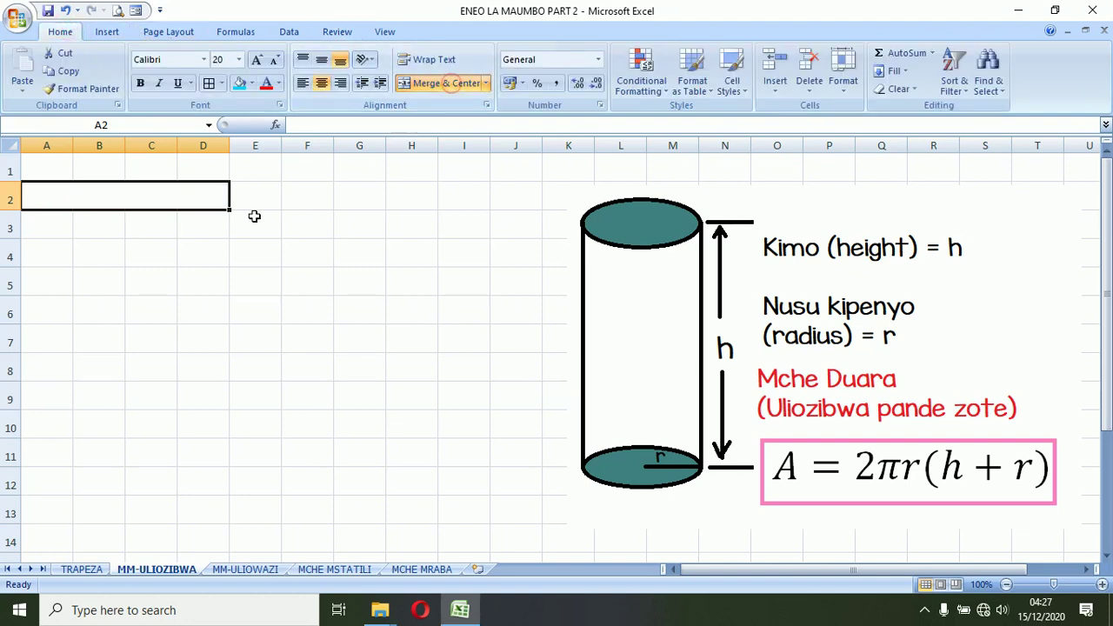
{"action": "left_click_drag", "start_coordinate": [229, 210], "coordinate": [220, 236]}
{"action": "left_click", "coordinate": [186, 196]}
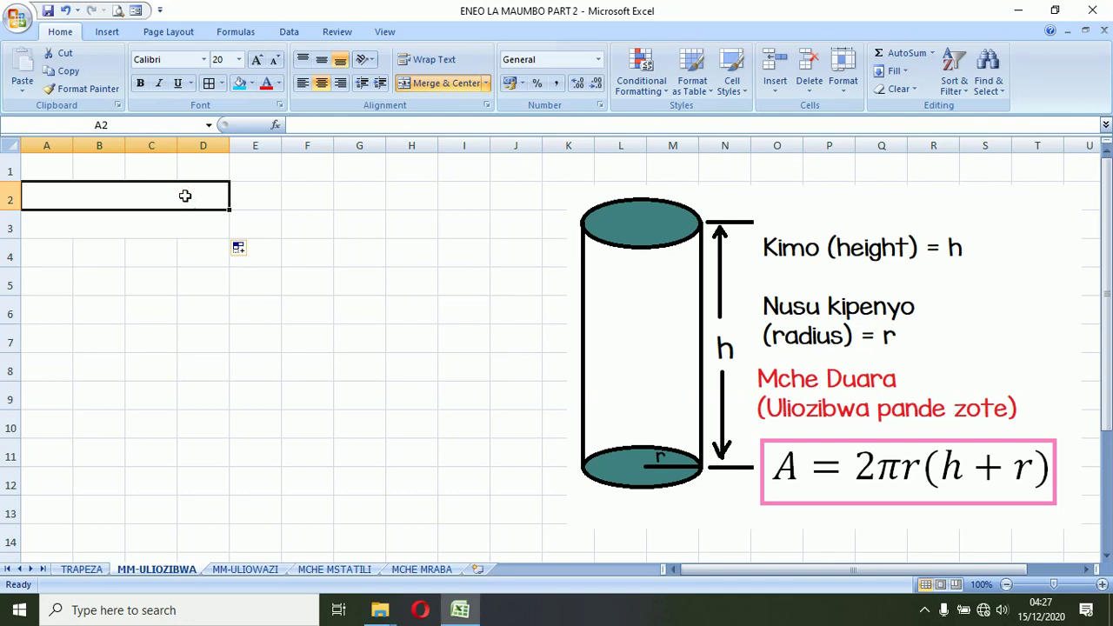
{"action": "type", "text": "Kimo (h)"}
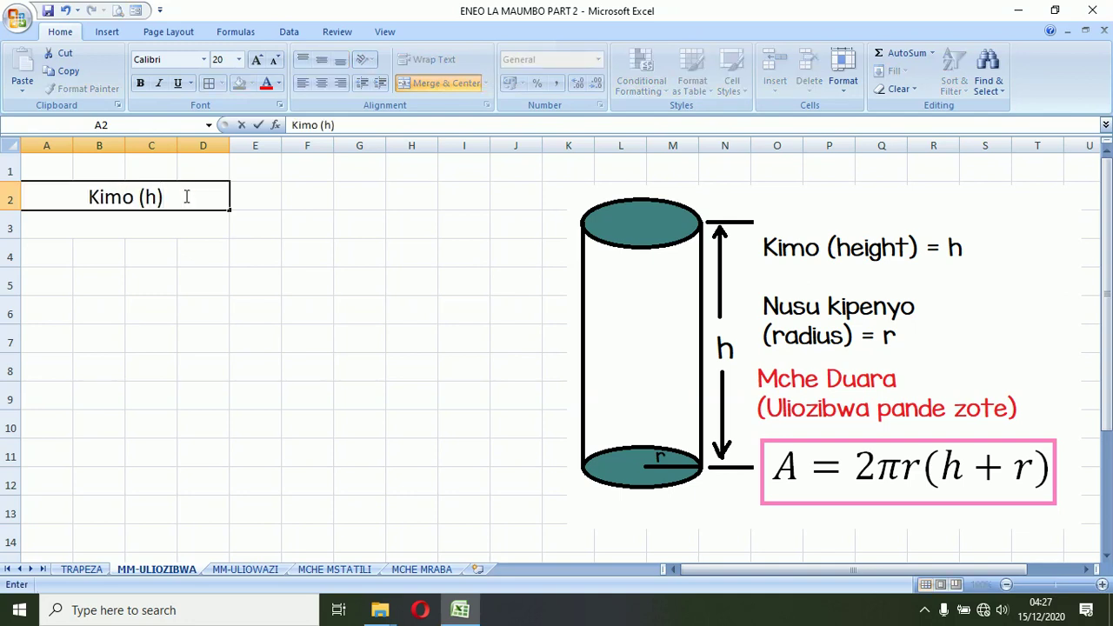
{"action": "key", "text": "Return"}
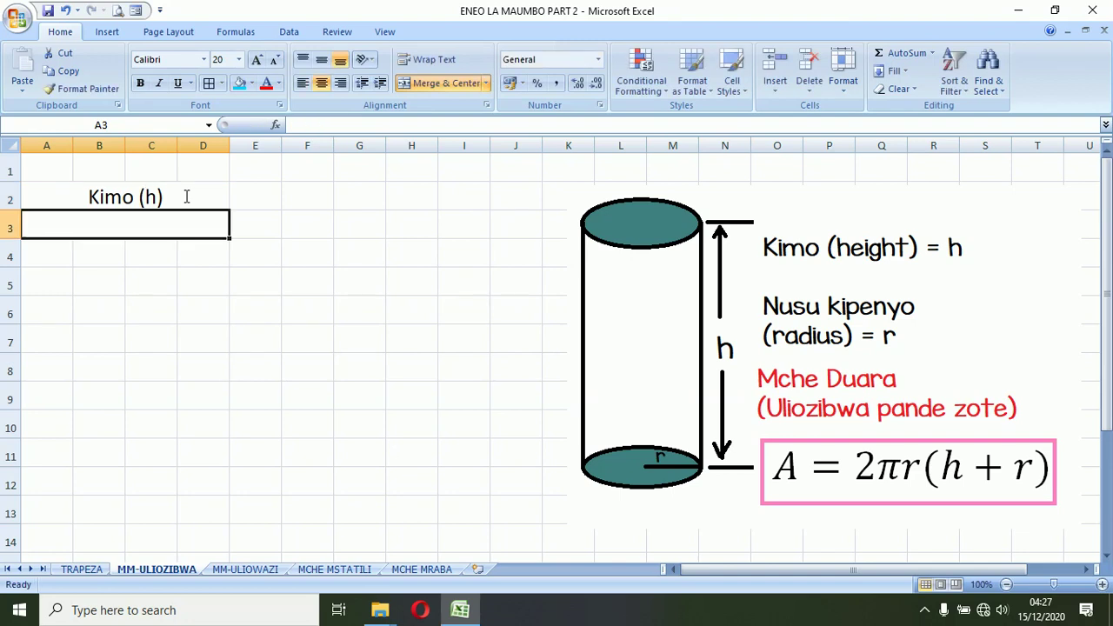
{"action": "type", "text": "Nusu K"}
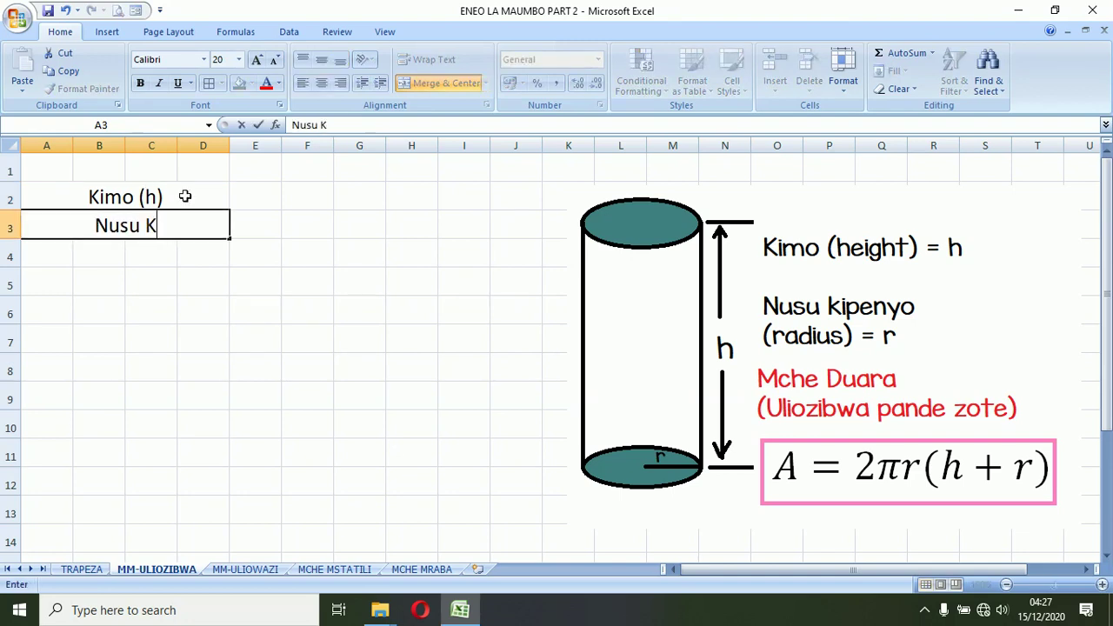
{"action": "type", "text": "ipenyo"}
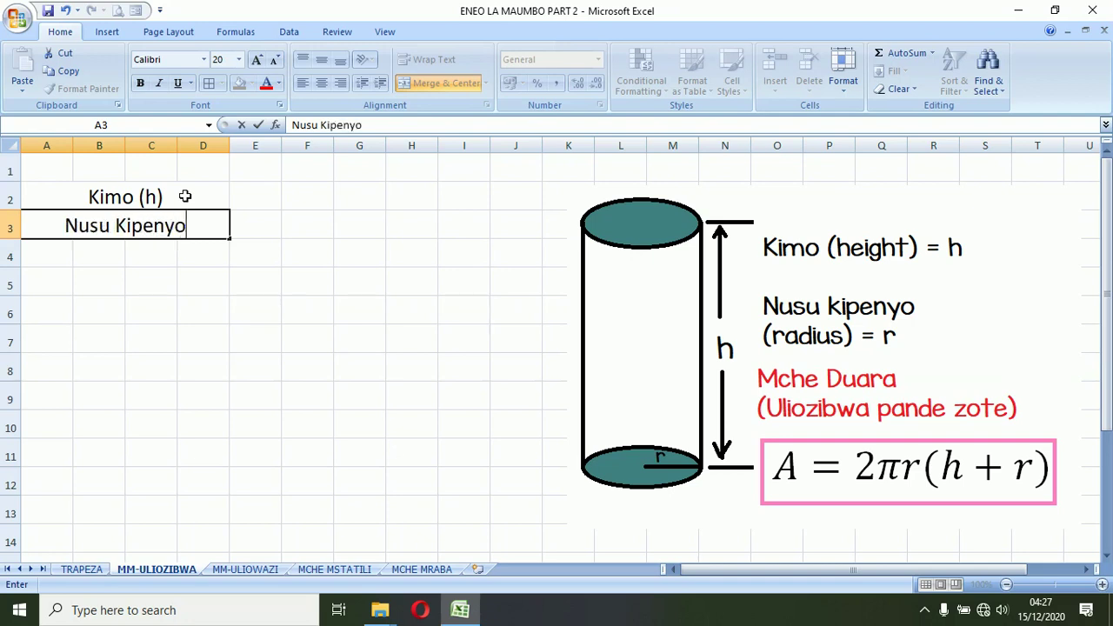
{"action": "type", "text": " (r )"}
Fill input cells E2:E3 light blue and give A2:E3 thin borders on every cell.
{"action": "left_click", "coordinate": [257, 204]}
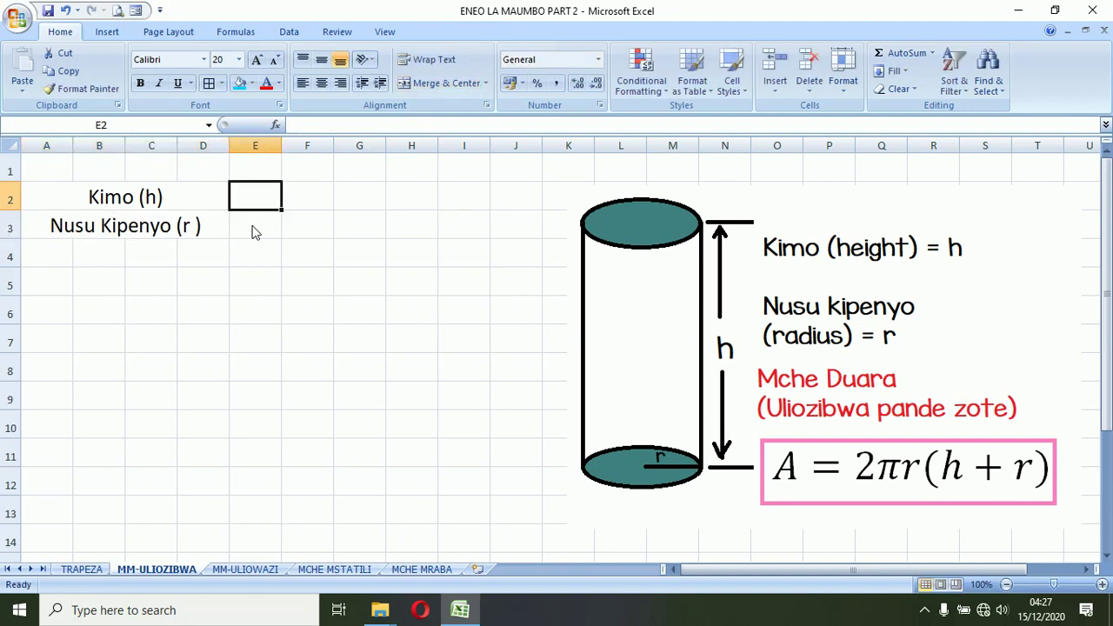
{"action": "left_click", "coordinate": [252, 231], "text": "shift"}
{"action": "left_click", "coordinate": [240, 87]}
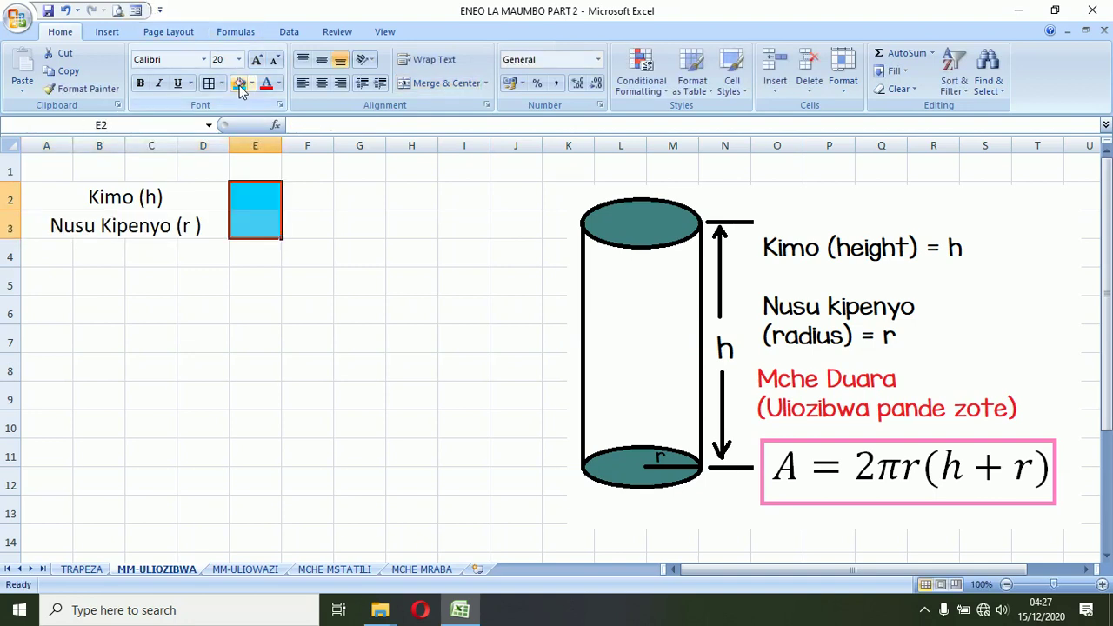
{"action": "left_click", "coordinate": [82, 198]}
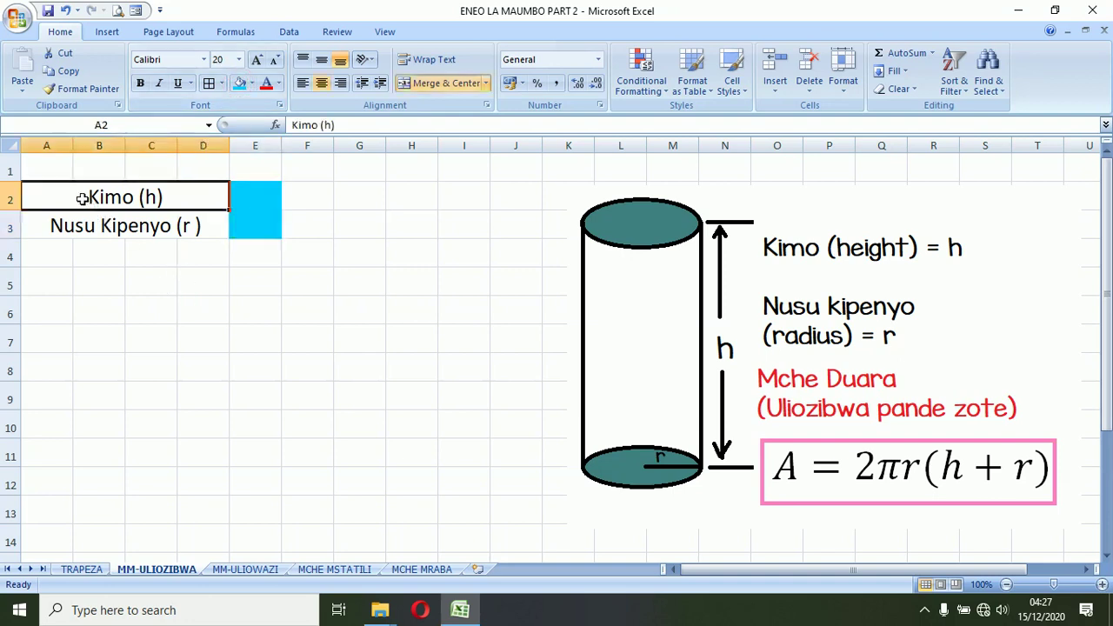
{"action": "left_click_drag", "start_coordinate": [83, 198], "coordinate": [246, 228]}
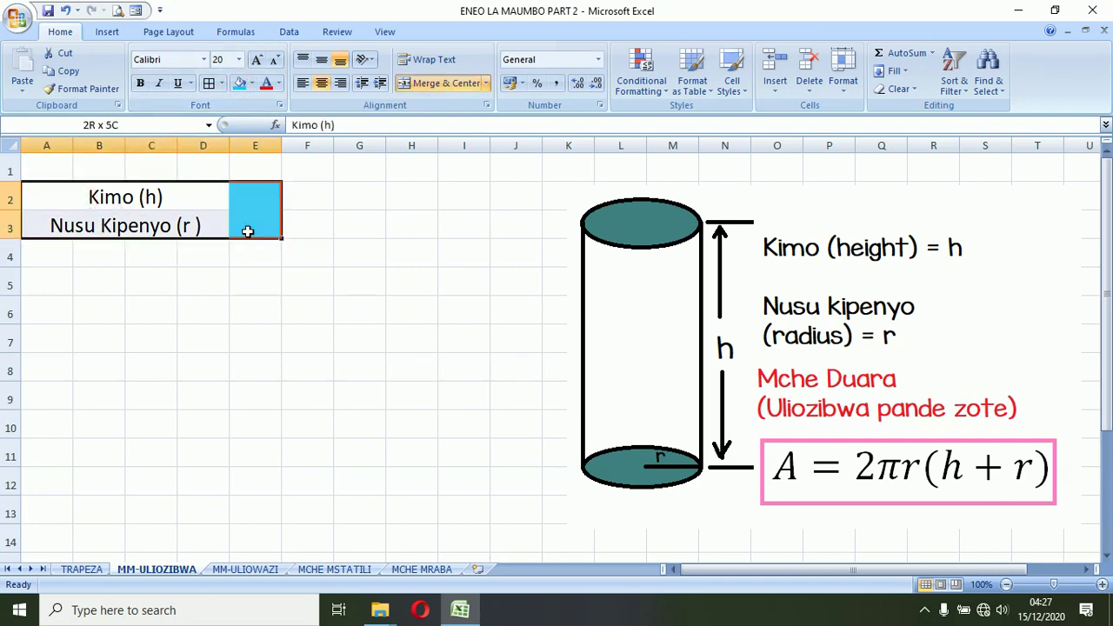
{"action": "left_click", "coordinate": [209, 83]}
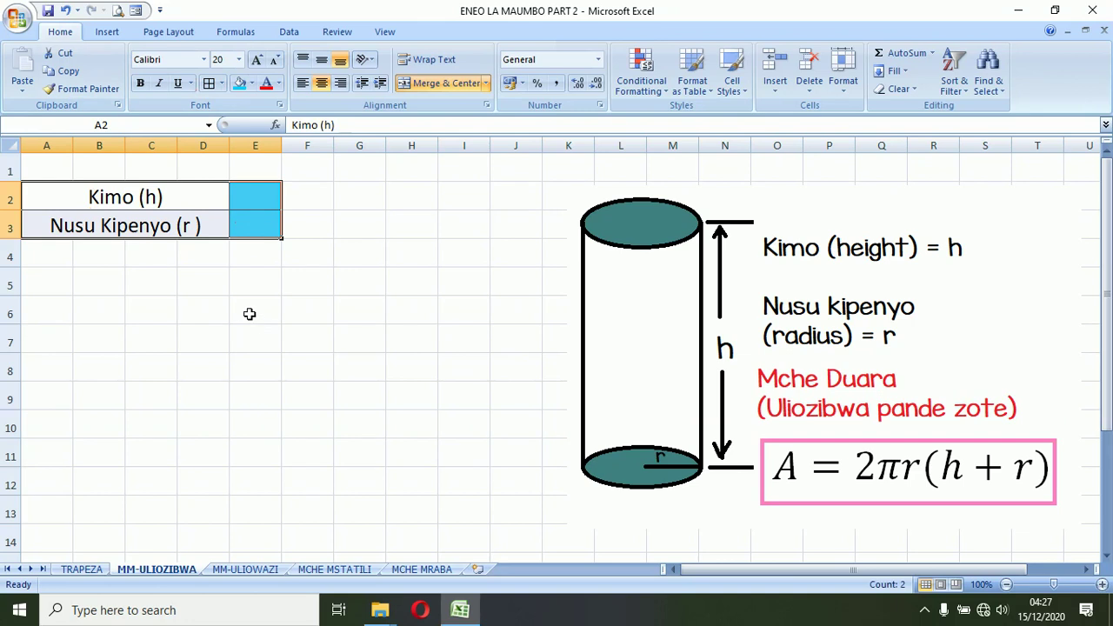
Enter the unit m in F2 and F3 beside the height and radius.
{"action": "left_click", "coordinate": [313, 187]}
{"action": "type", "text": "m"}
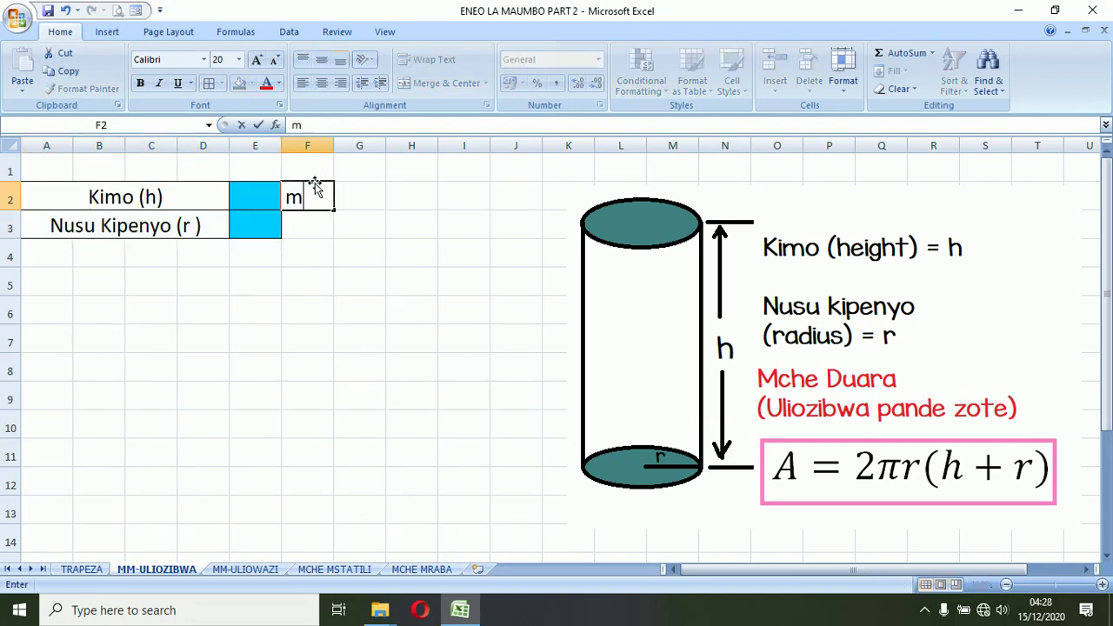
{"action": "key", "text": "Return"}
{"action": "type", "text": "m"}
{"action": "key", "text": "Return"}
{"action": "key", "text": "Return"}
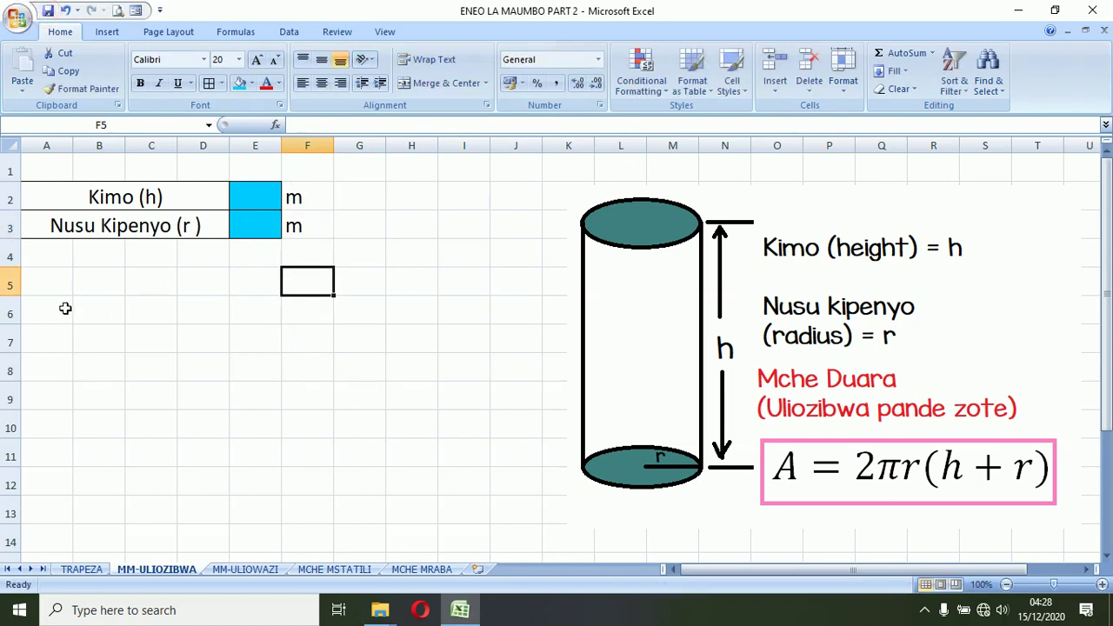
{"action": "left_click_drag", "start_coordinate": [46, 288], "coordinate": [284, 285]}
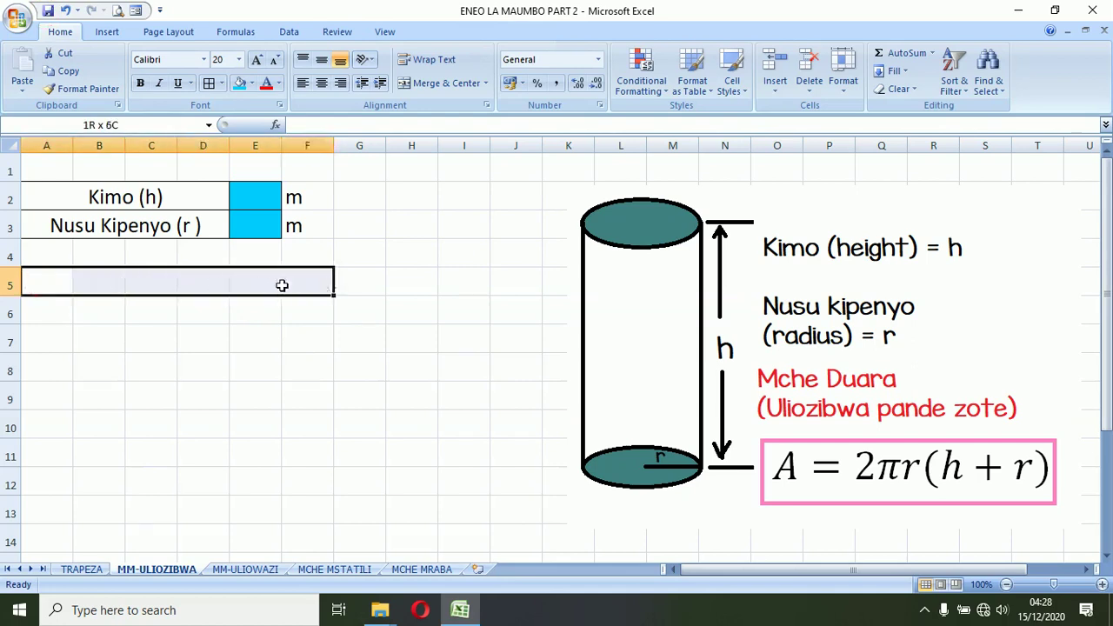
Merge and centre A5:F5 with the label 'ENEO LA MCHE DUARA'.
{"action": "key", "text": "alt+h"}
{"action": "key", "text": "m"}
{"action": "key", "text": "c"}
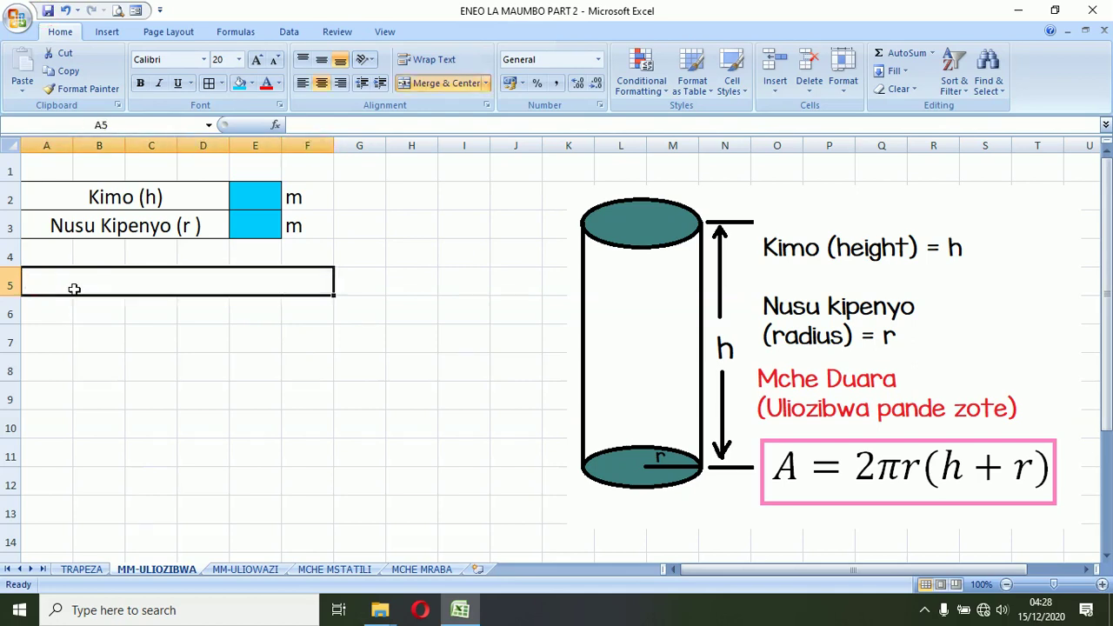
{"action": "type", "text": "ENEO LA MCHE DUARA"}
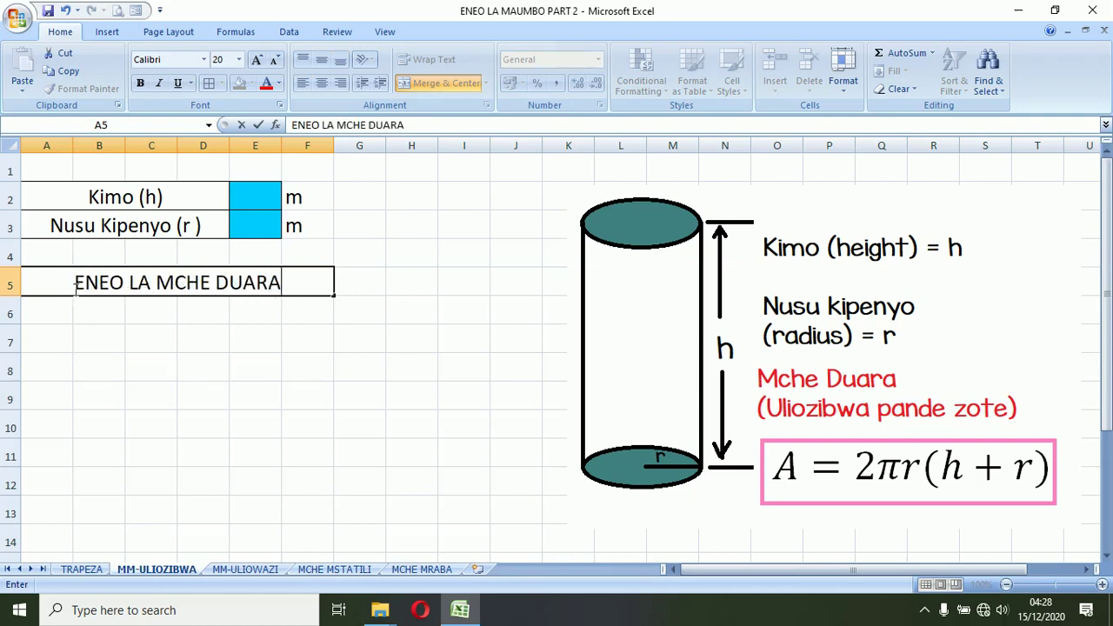
{"action": "key", "text": "Tab"}
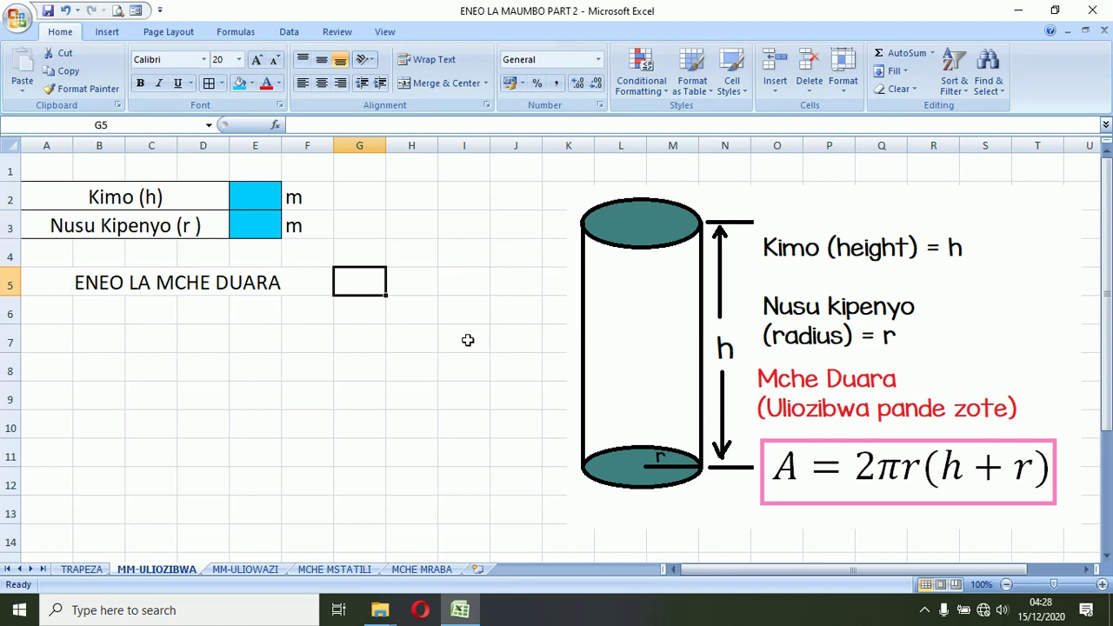
Put borders around A5:G5 and fill the result cell G5 light blue.
{"action": "left_click", "coordinate": [189, 284]}
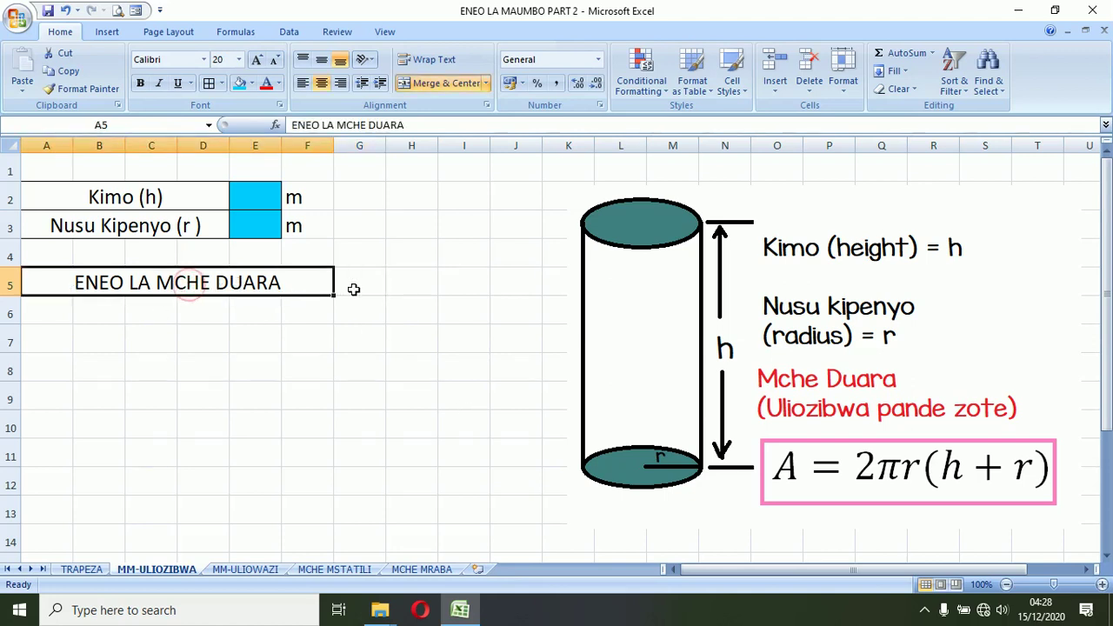
{"action": "left_click_drag", "start_coordinate": [315, 289], "coordinate": [352, 288]}
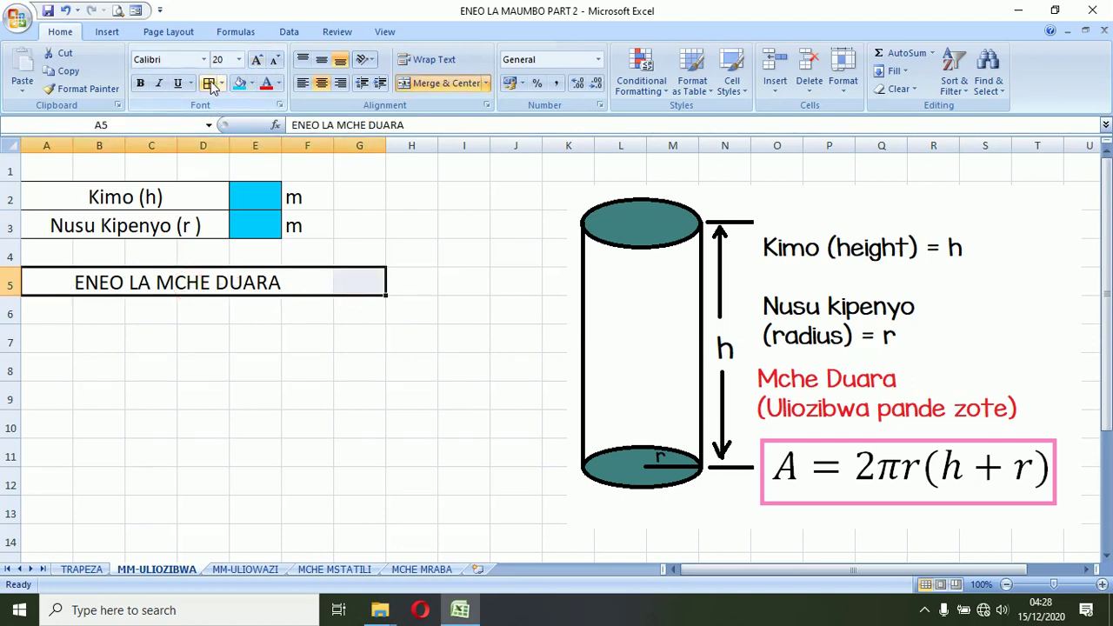
{"action": "left_click", "coordinate": [360, 280]}
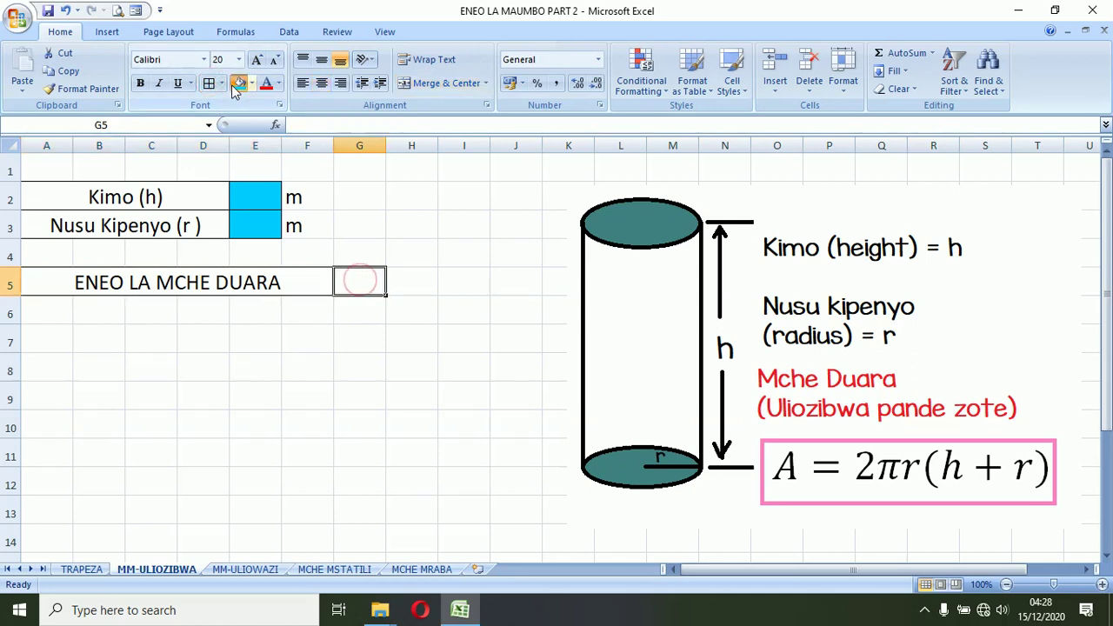
{"action": "left_click", "coordinate": [237, 83]}
Write m2 in H5 with the 2 superscripted so it reads m².
{"action": "left_click", "coordinate": [405, 285]}
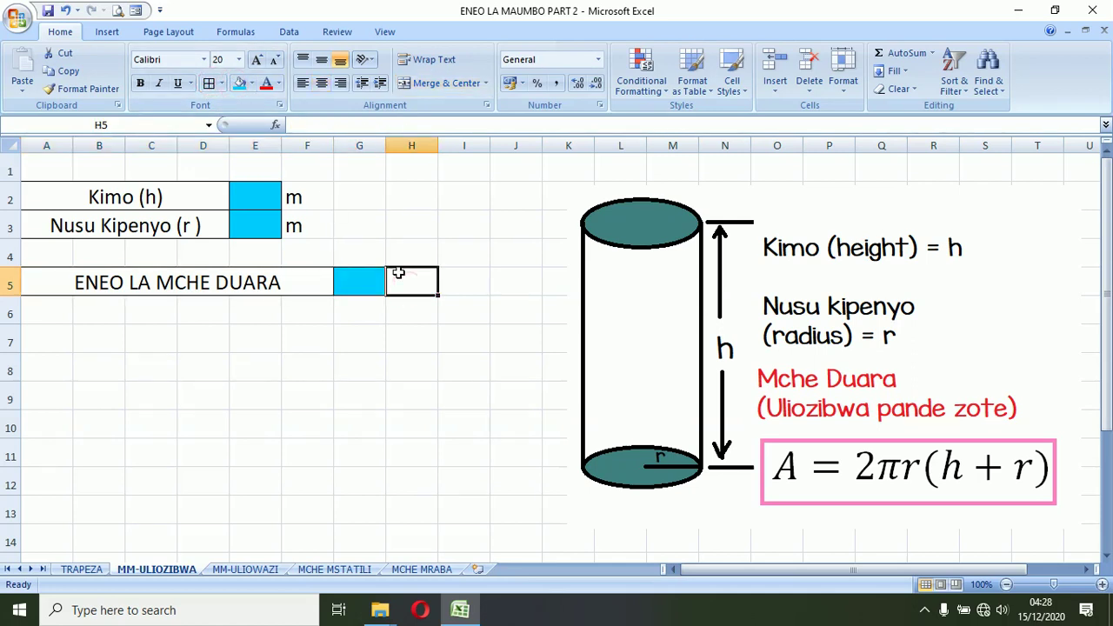
{"action": "type", "text": "m2"}
{"action": "left_click_drag", "start_coordinate": [420, 282], "coordinate": [407, 282]}
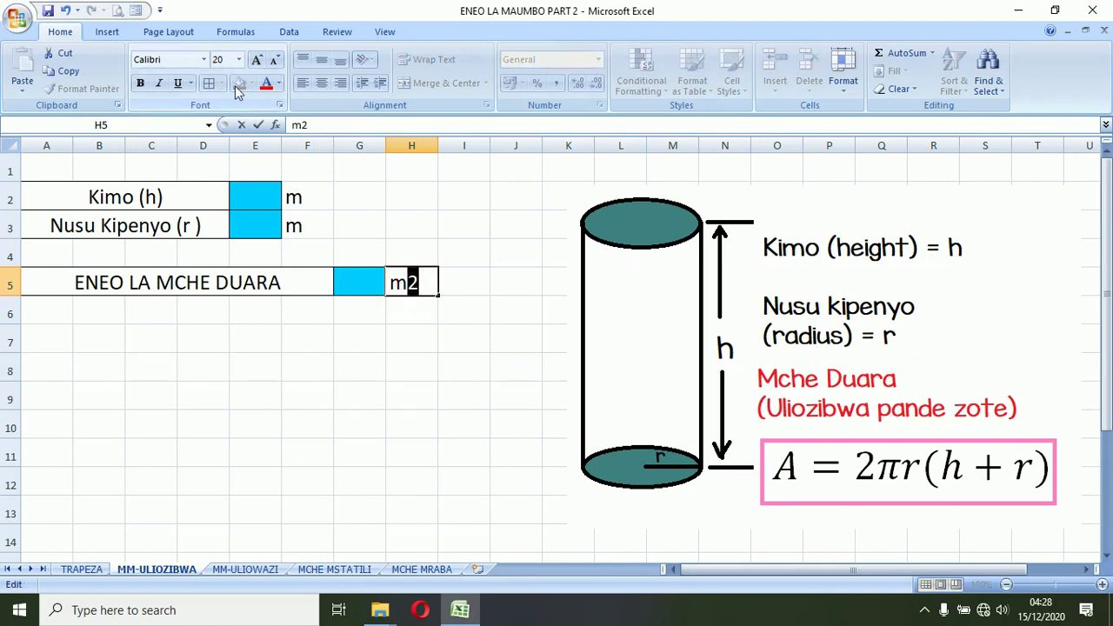
{"action": "key", "text": "ctrl+1"}
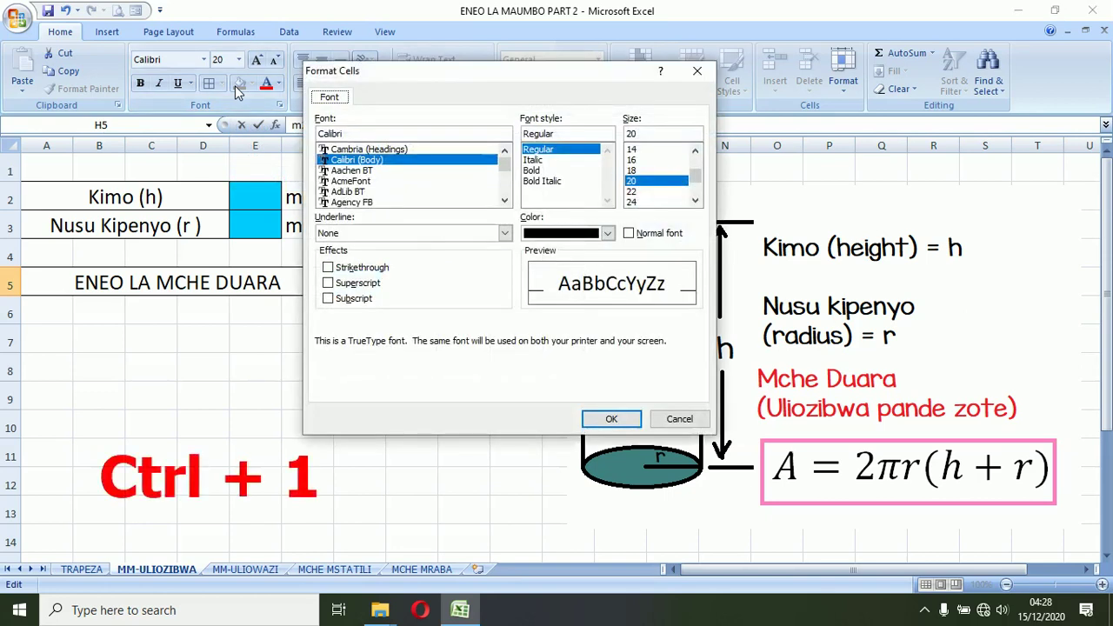
{"action": "left_click", "coordinate": [330, 284]}
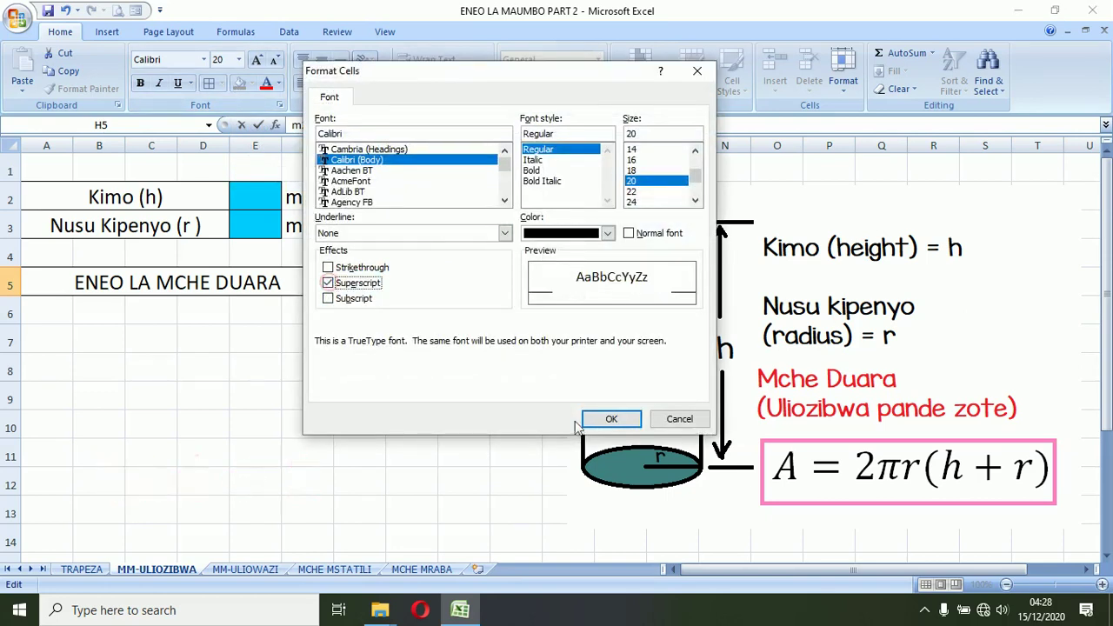
{"action": "left_click", "coordinate": [611, 419]}
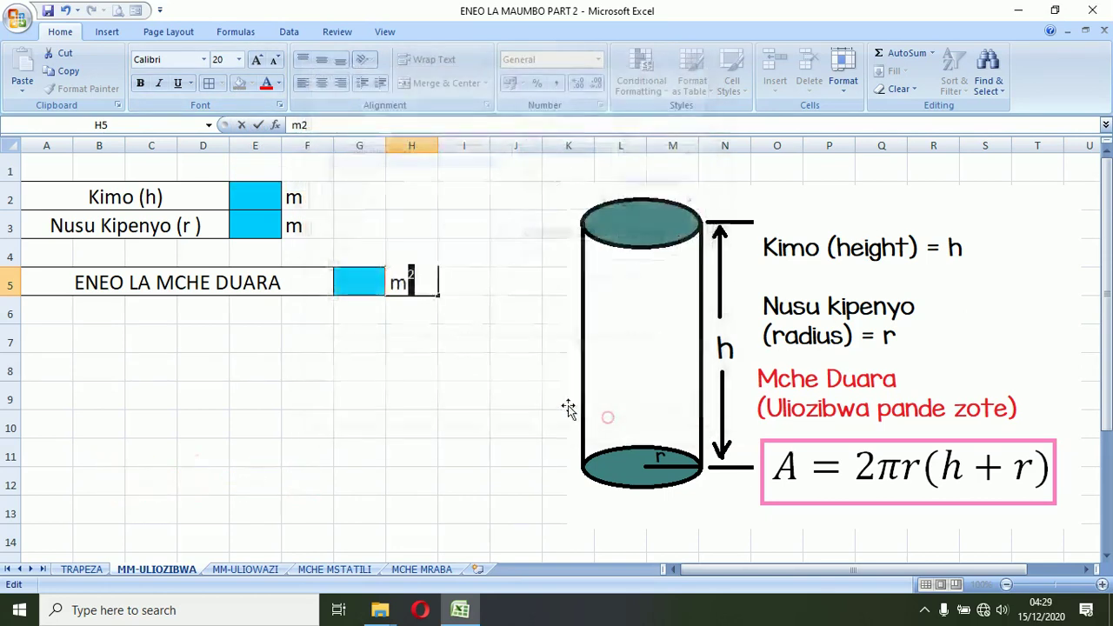
{"action": "left_click", "coordinate": [325, 340]}
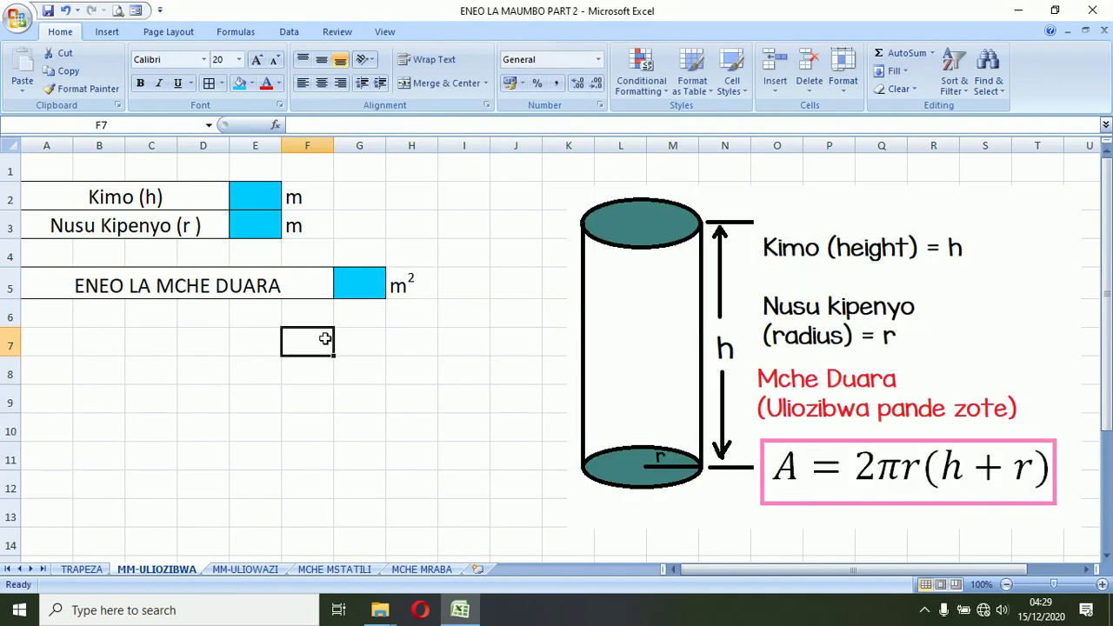
{"action": "left_click", "coordinate": [371, 281]}
{"action": "type", "text": "="}
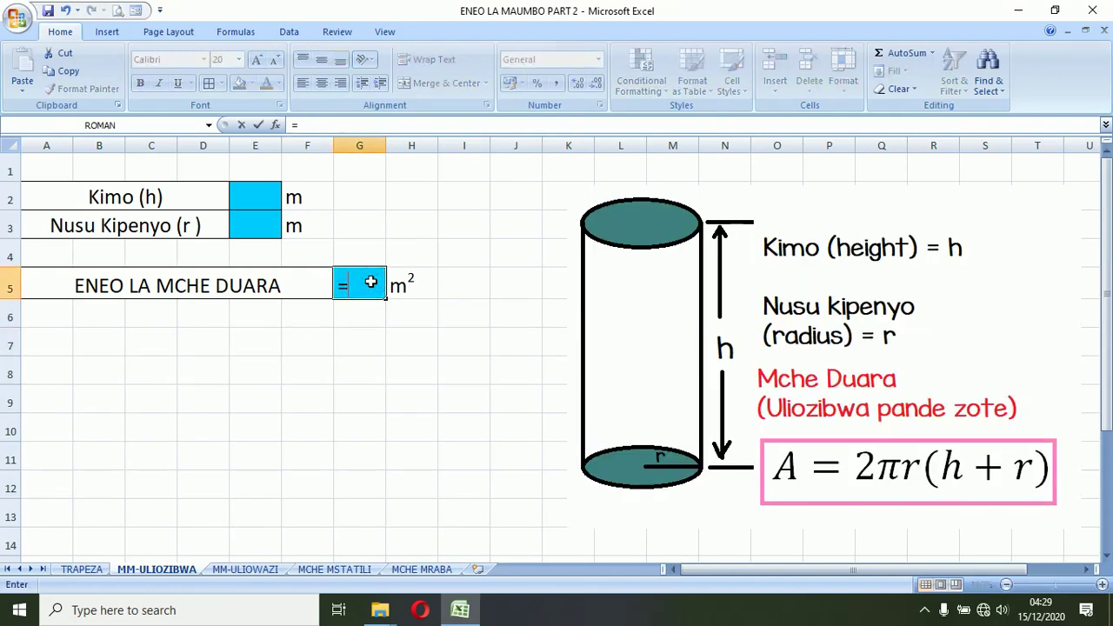
{"action": "type", "text": "2*"}
Build G5's formula as =2*PI()*E3*(E4), using radius E3 and the r+h cell E4.
{"action": "type", "text": "P"}
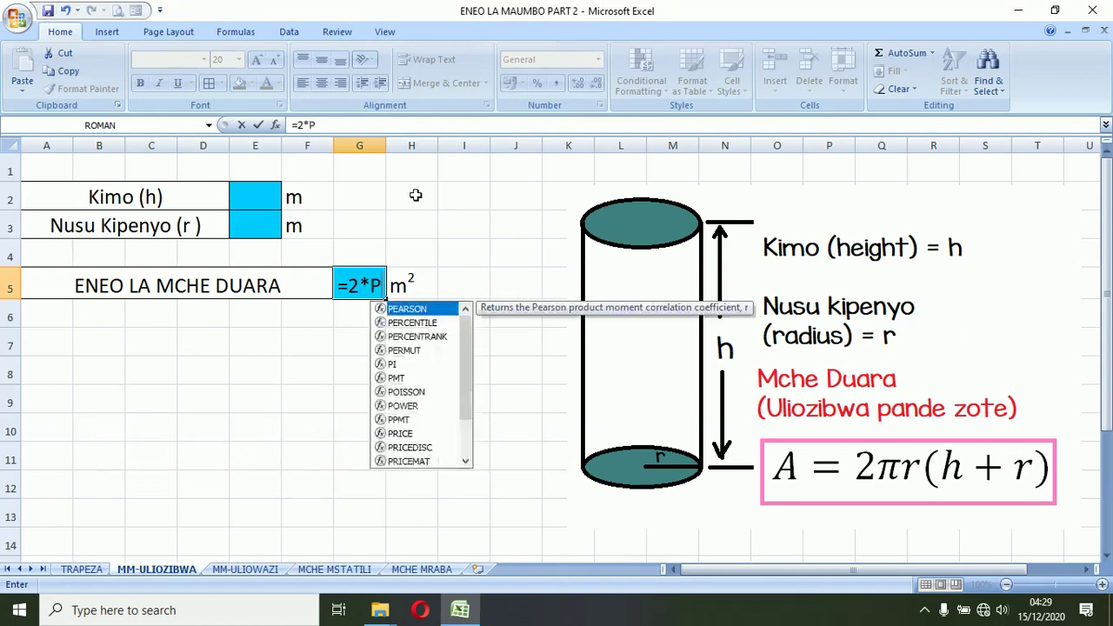
{"action": "type", "text": "I"}
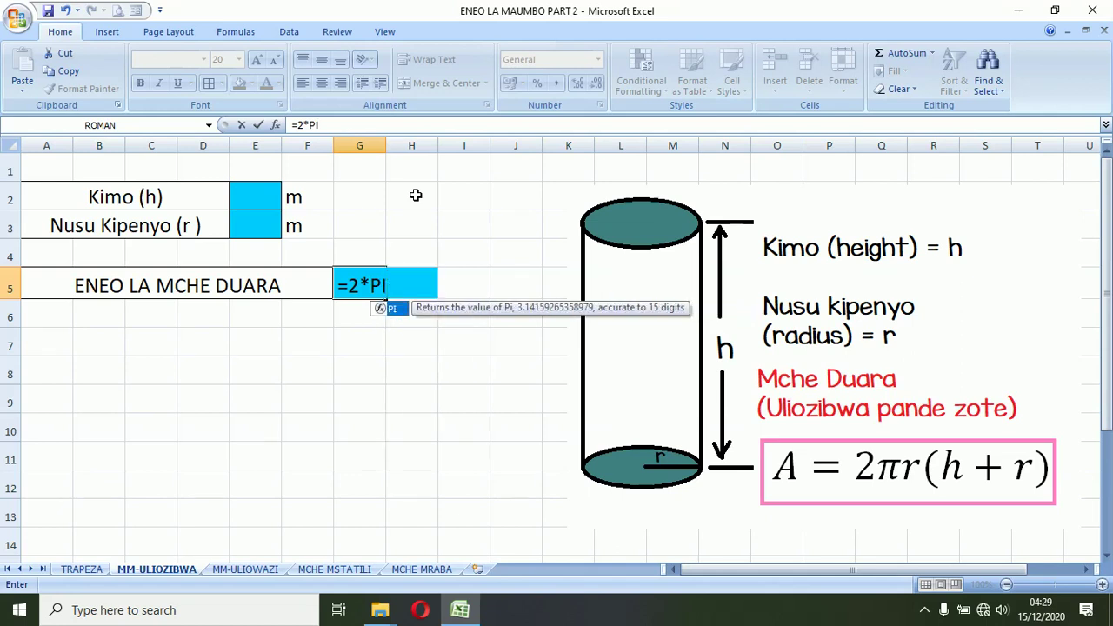
{"action": "double_click", "coordinate": [392, 307]}
{"action": "type", "text": ")*"}
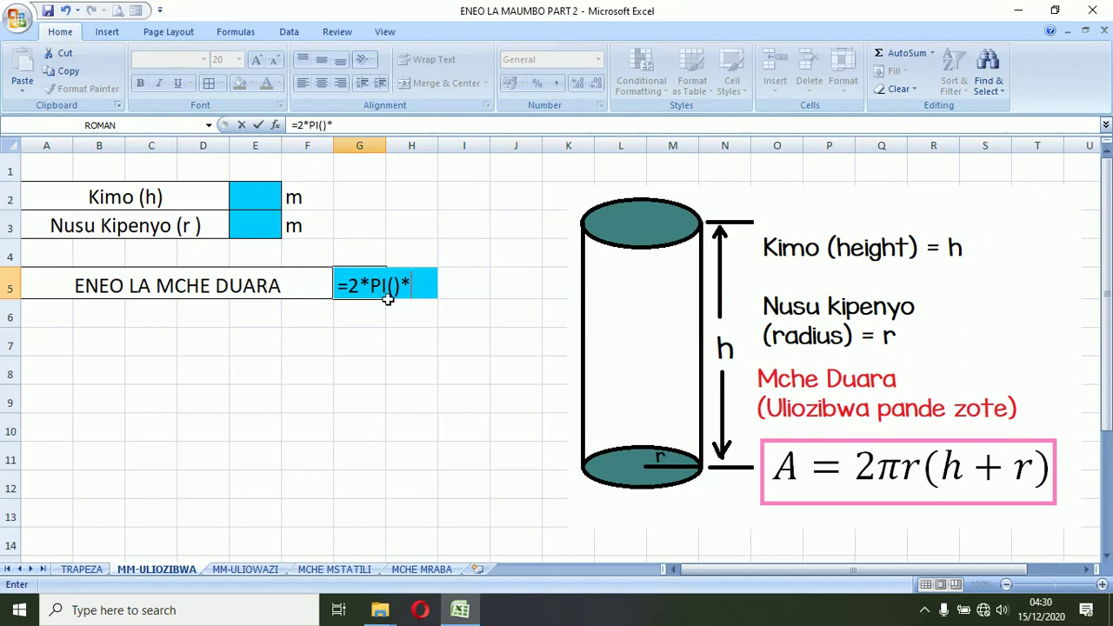
{"action": "left_click", "coordinate": [251, 227]}
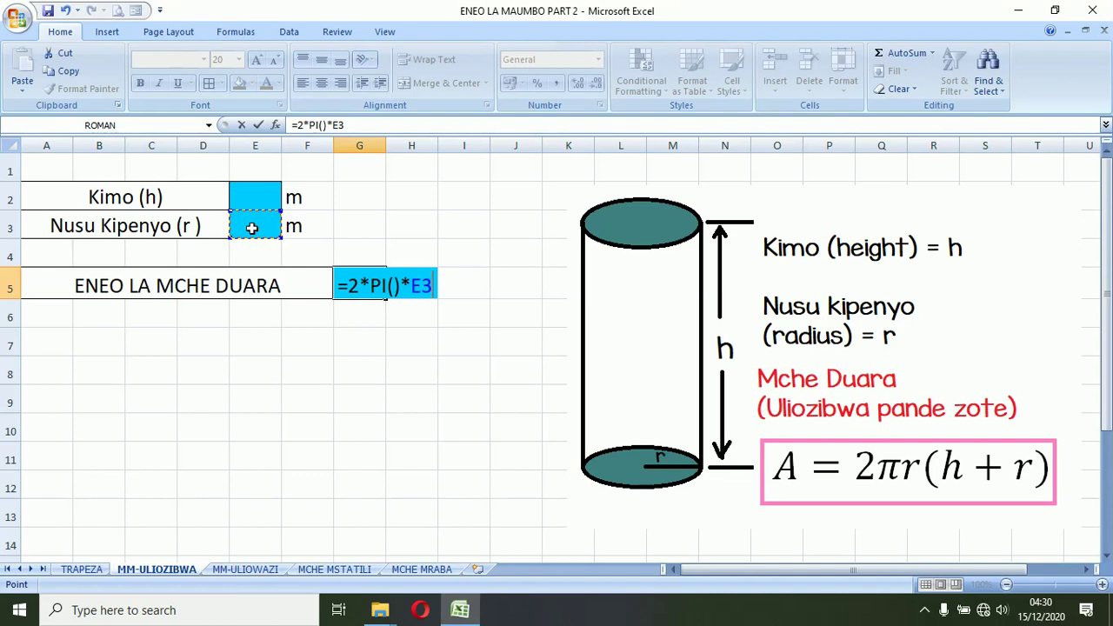
{"action": "type", "text": "*"}
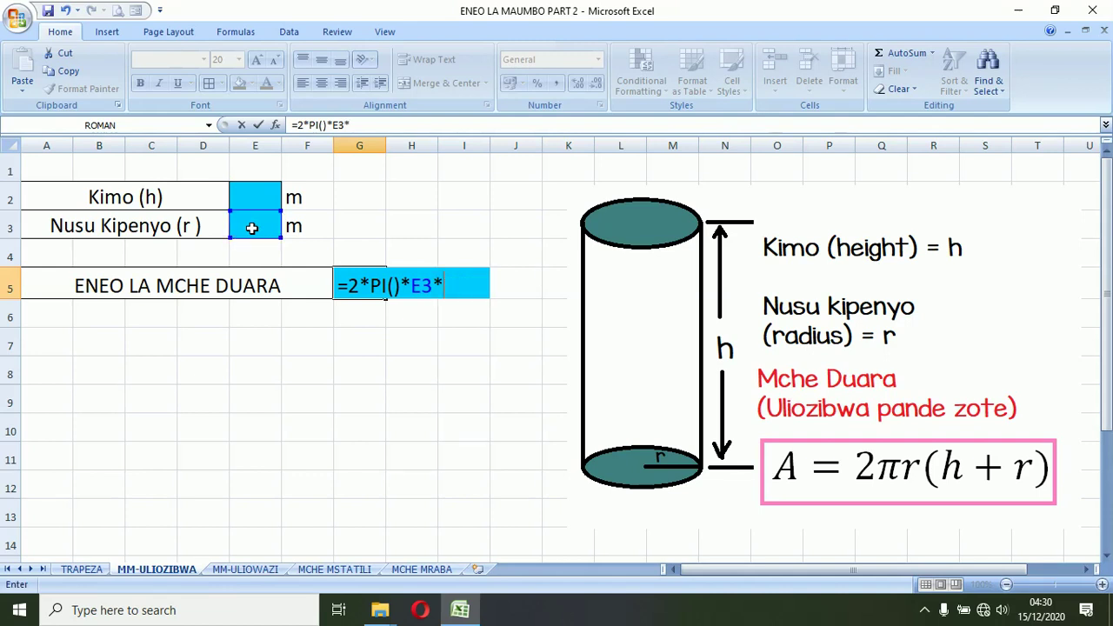
{"action": "type", "text": "("}
{"action": "left_click", "coordinate": [258, 196]}
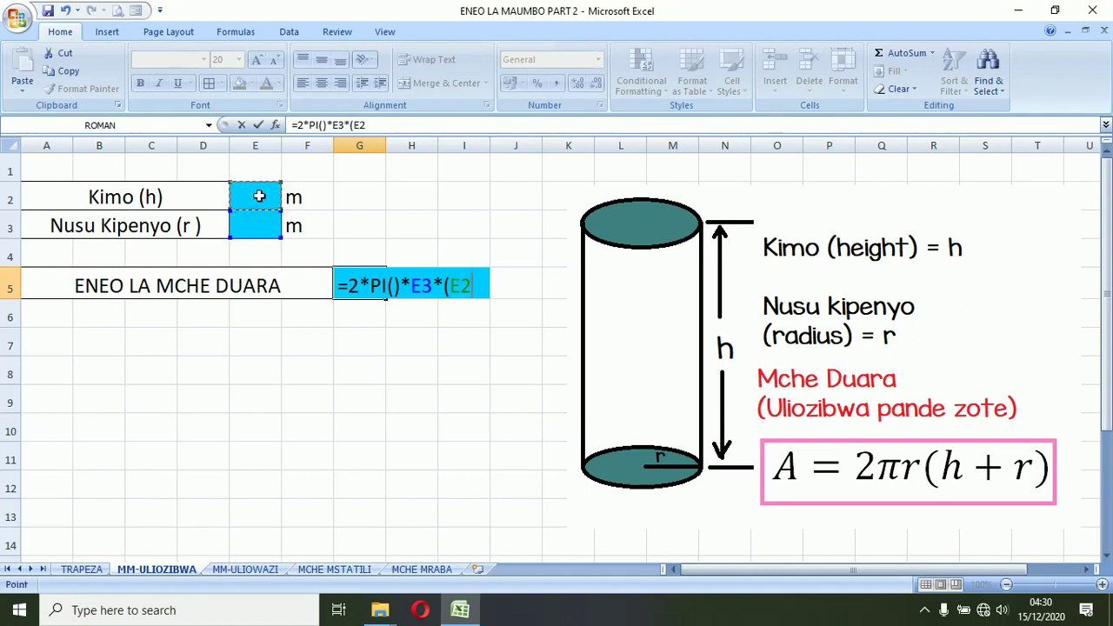
{"action": "type", "text": "_"}
{"action": "key", "text": "BackSpace"}
{"action": "key", "text": "BackSpace"}
{"action": "key", "text": "BackSpace"}
{"action": "left_click", "coordinate": [248, 257]}
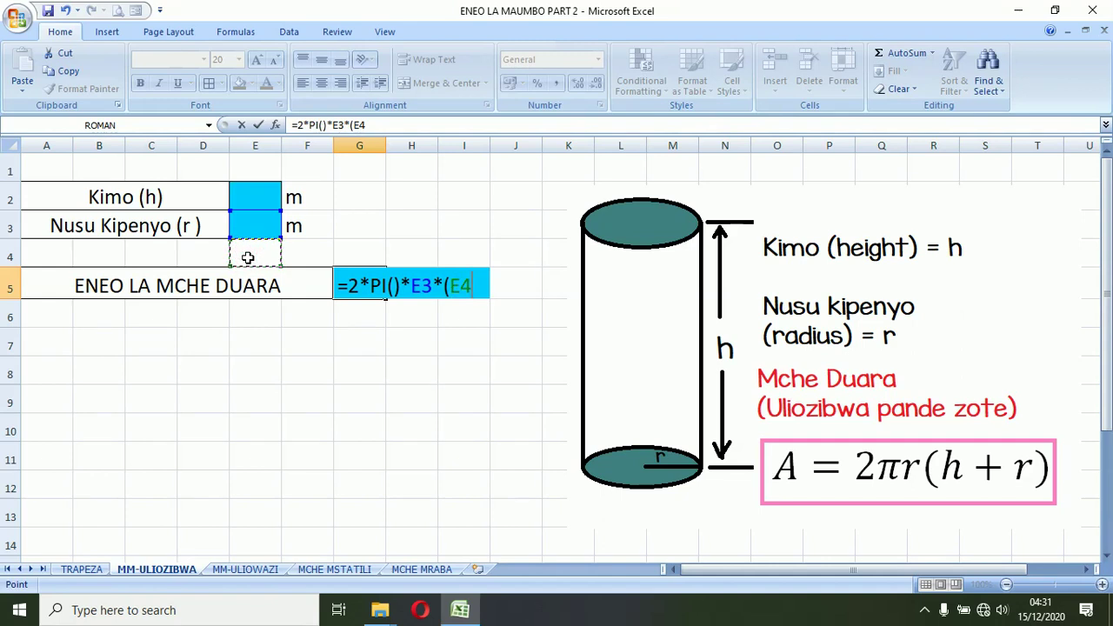
{"action": "type", "text": ")"}
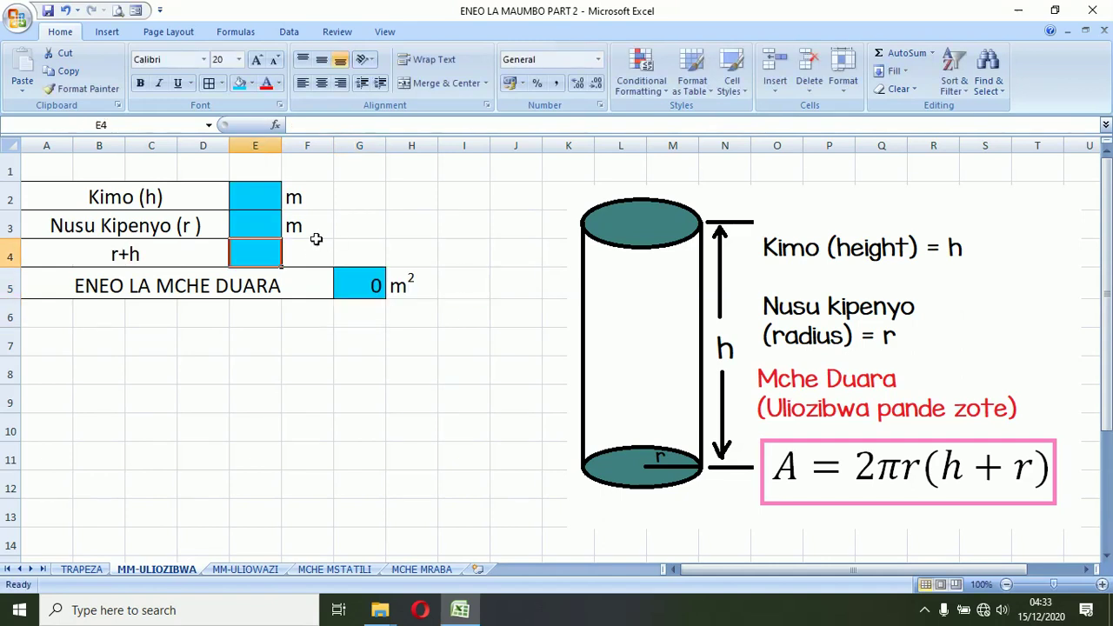
{"action": "left_click", "coordinate": [304, 243]}
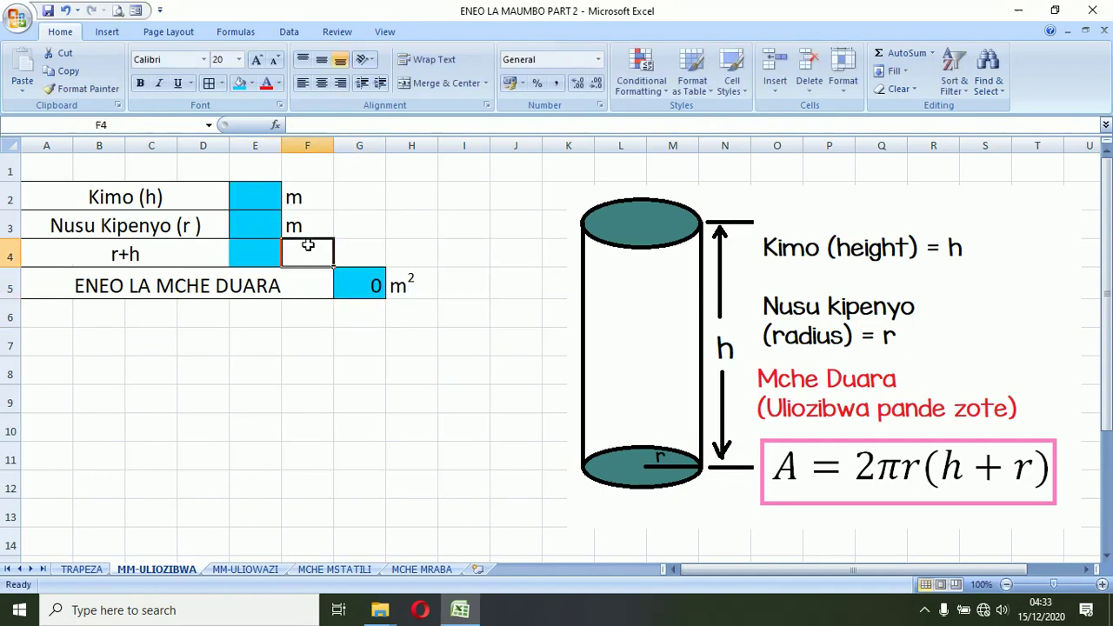
Put the unit m in F4 and start E4's formula adding radius E3 and height E2.
{"action": "type", "text": "m"}
{"action": "key", "text": "Return"}
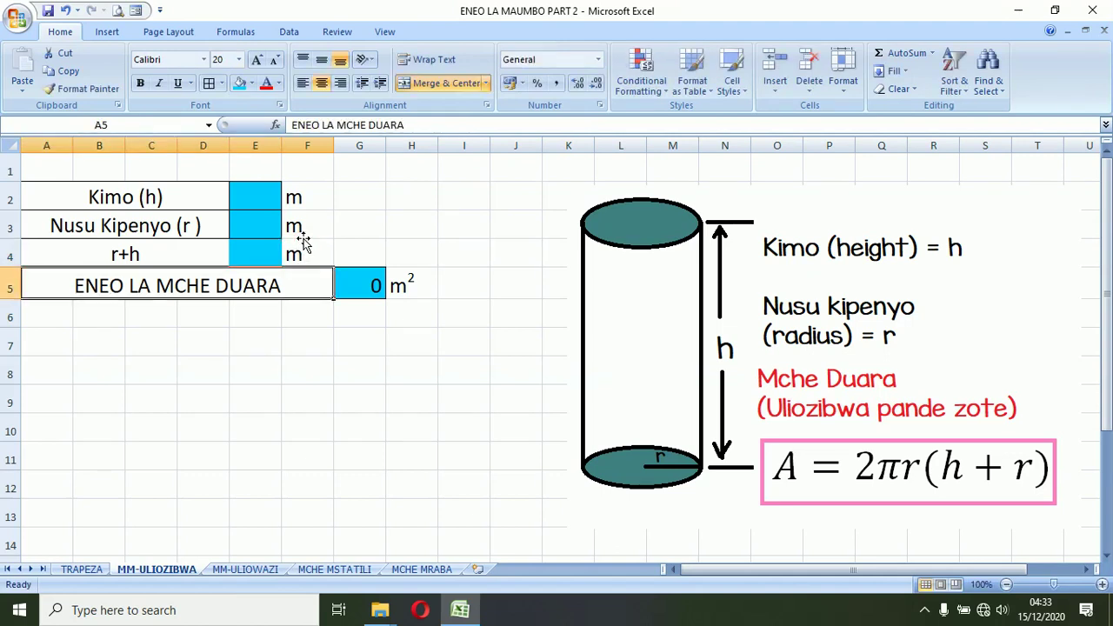
{"action": "left_click", "coordinate": [252, 247]}
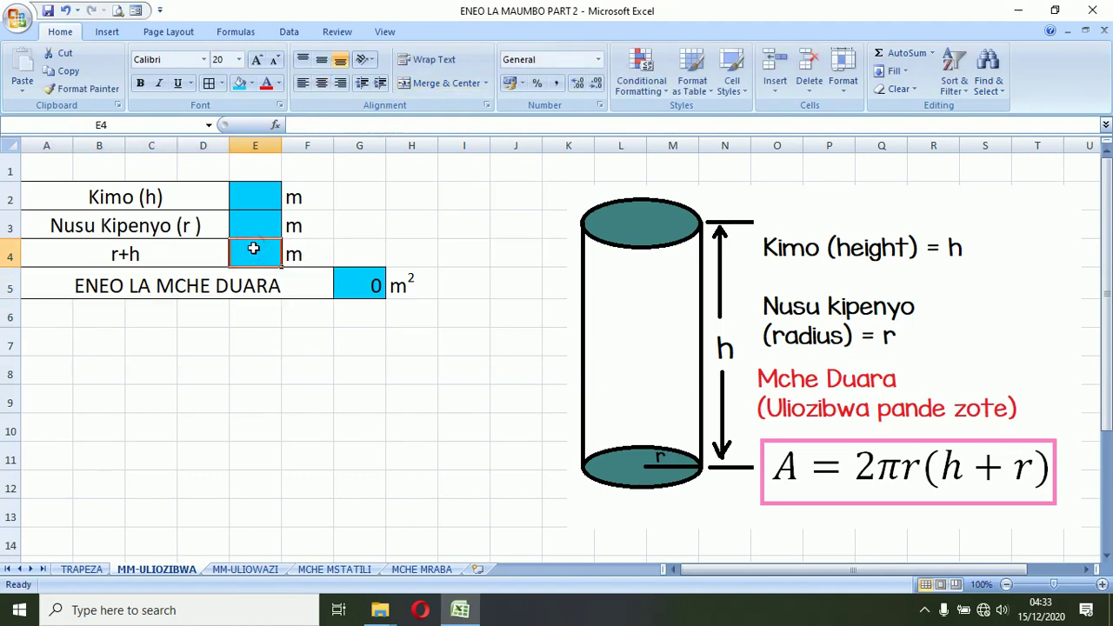
{"action": "type", "text": "="}
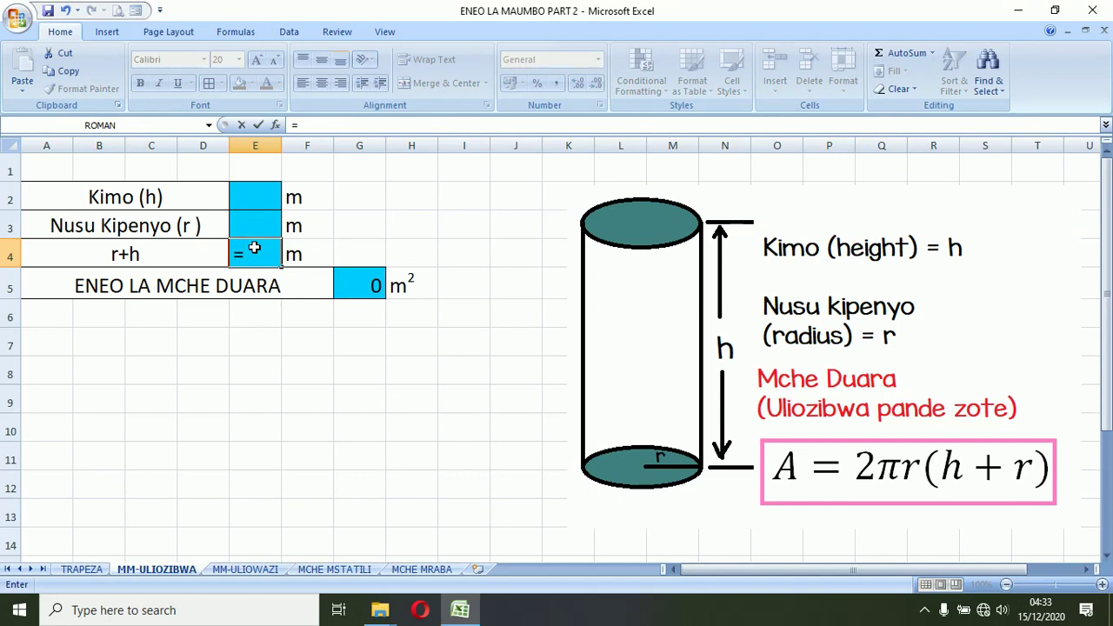
{"action": "left_click", "coordinate": [252, 223]}
{"action": "type", "text": "+"}
{"action": "left_click", "coordinate": [256, 192]}
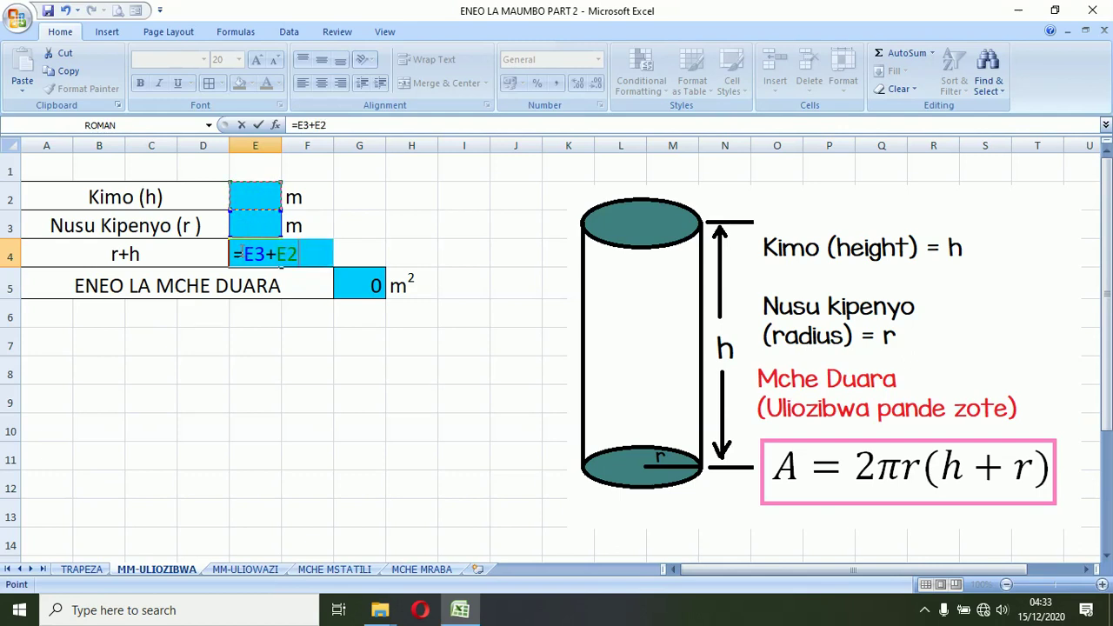
{"action": "type", "text": "("}
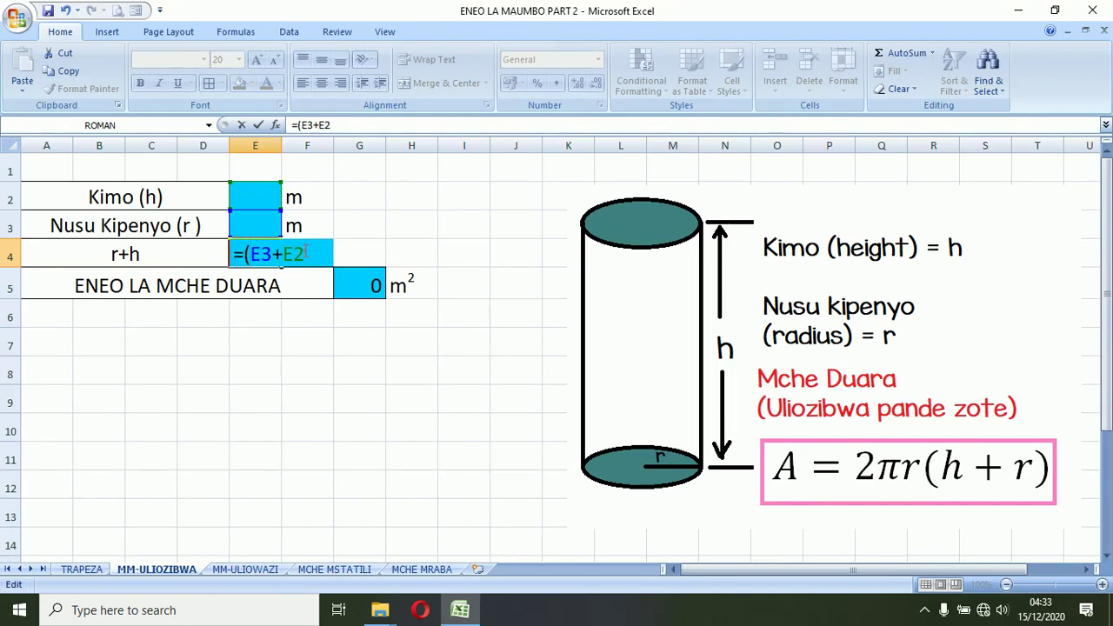
{"action": "type", "text": ")"}
{"action": "type", "text": "IF"}
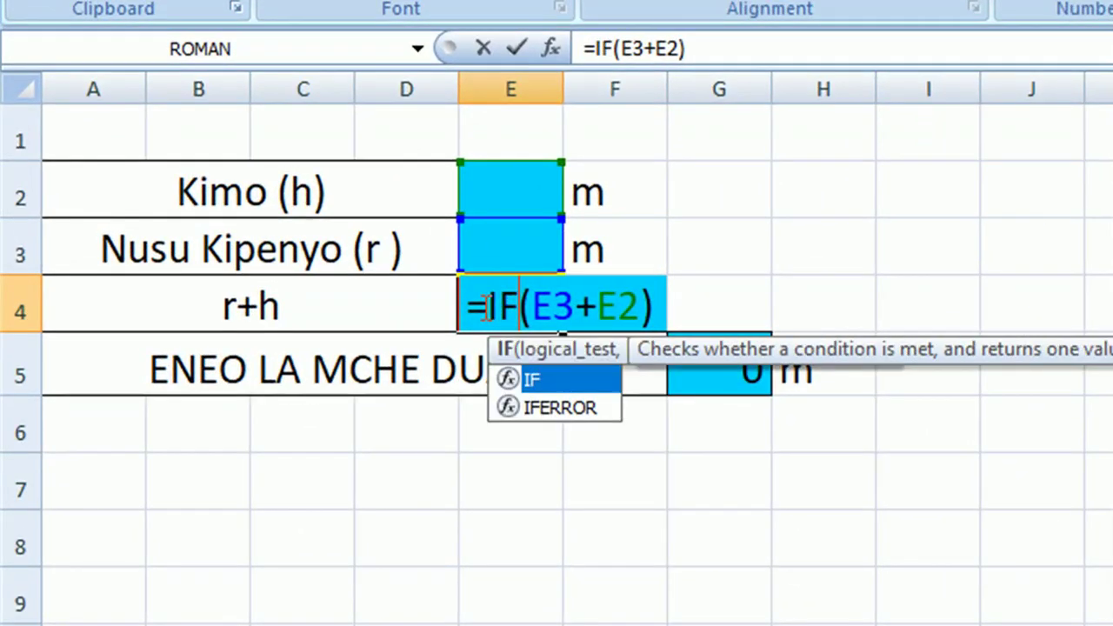
{"action": "type", "text": "("}
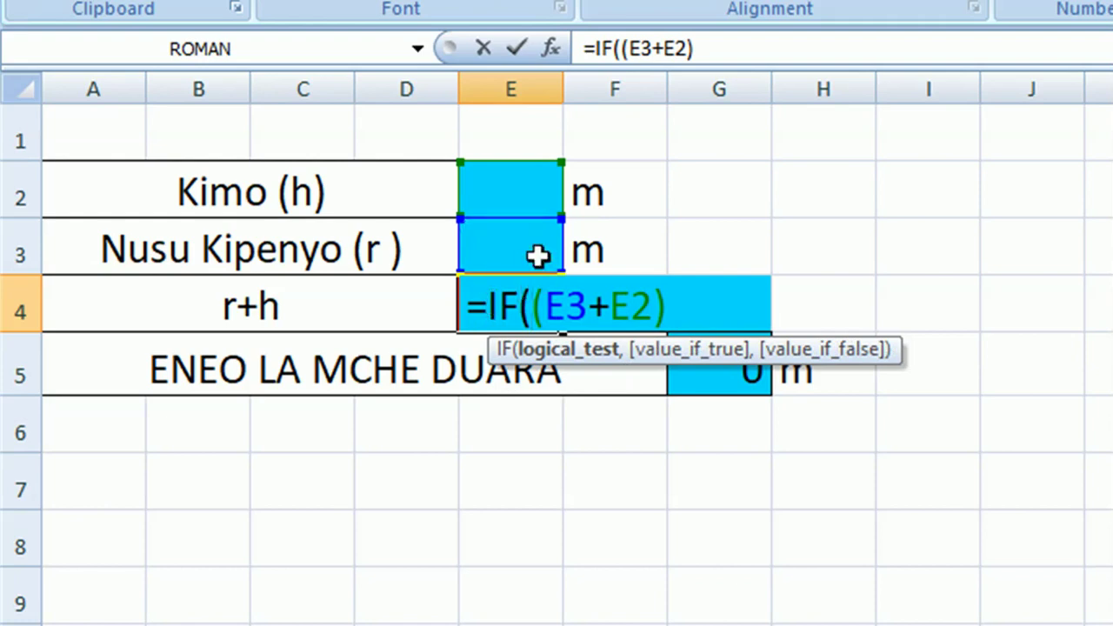
{"action": "type", "text": "AND"}
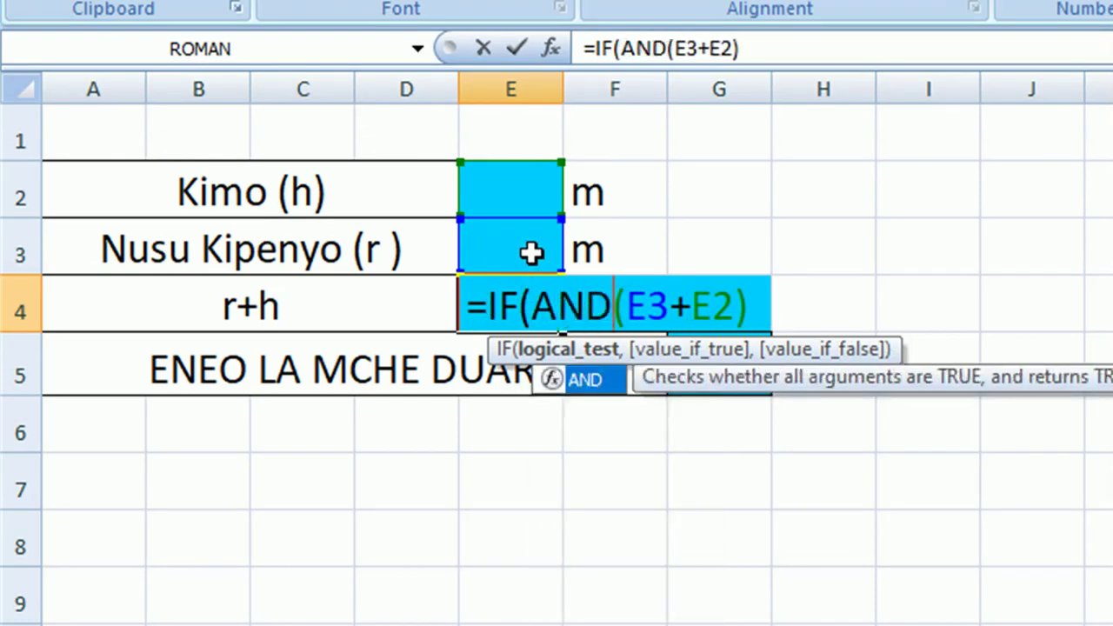
{"action": "type", "text": "("}
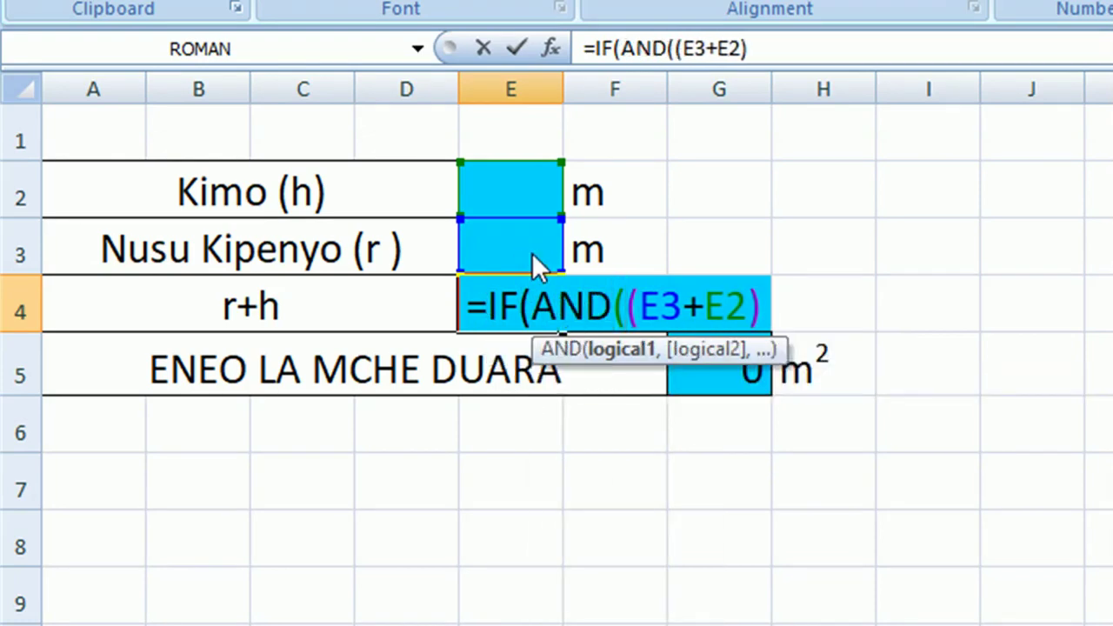
Finish E4 as =IF(AND(E3<>"",E2<>""),(E3+E2),"") so r+h stays blank until both inputs exist.
{"action": "left_click", "coordinate": [524, 252]}
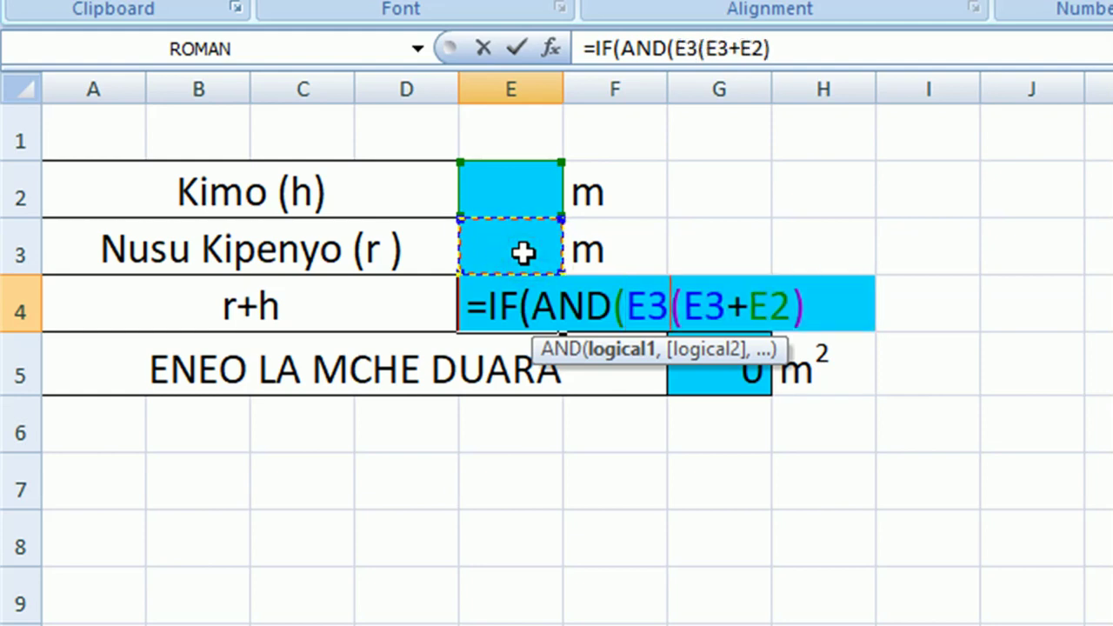
{"action": "type", "text": "<>\"\""}
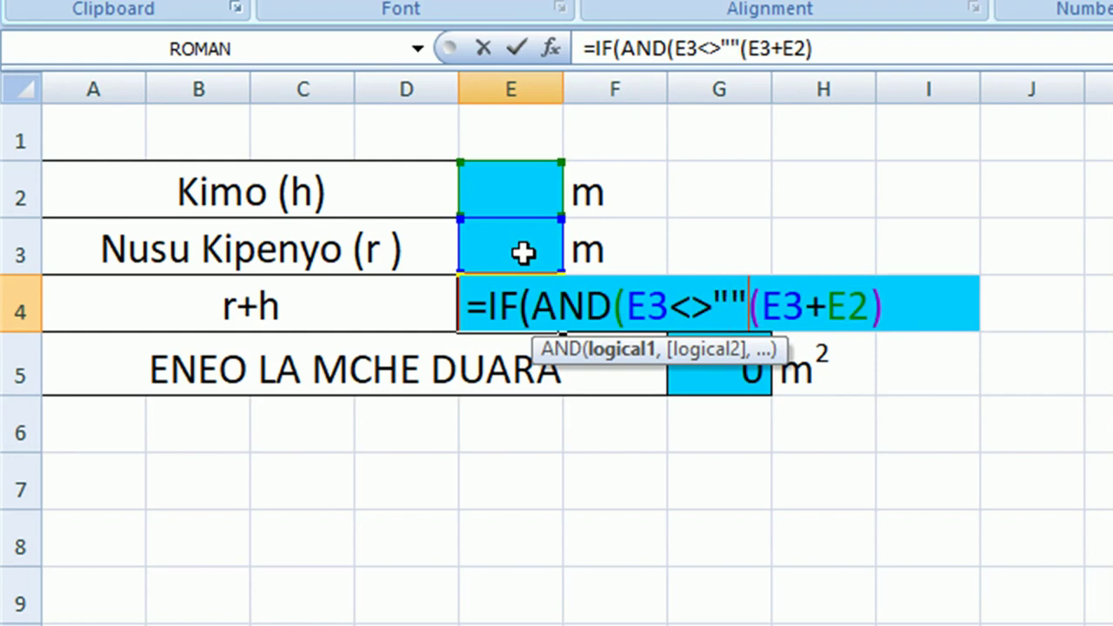
{"action": "type", "text": ","}
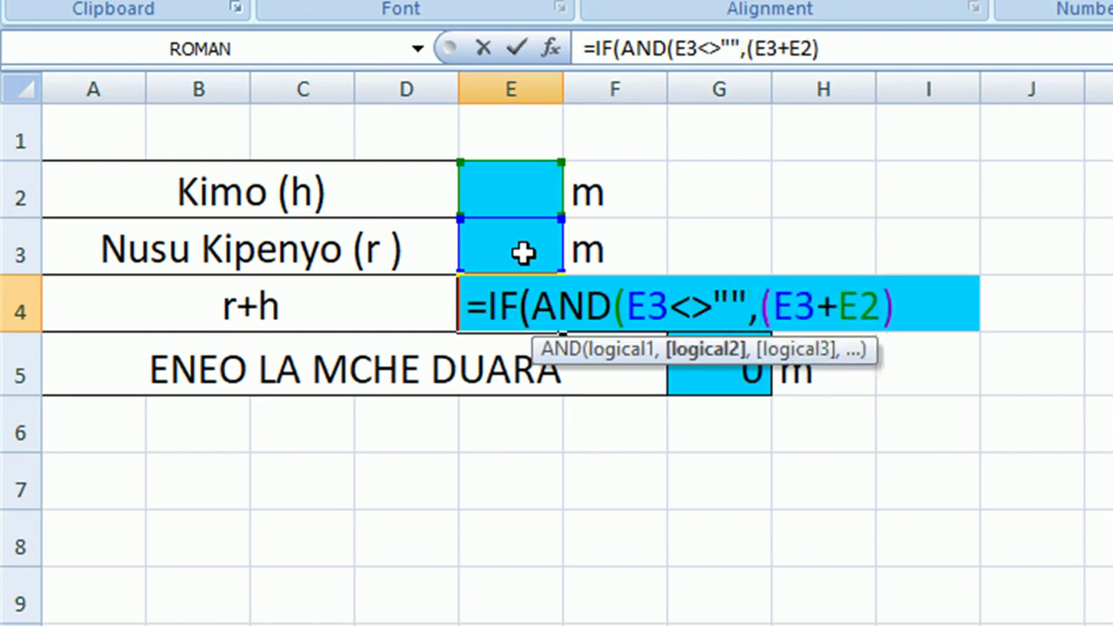
{"action": "left_click", "coordinate": [524, 183]}
{"action": "type", "text": "<>"}
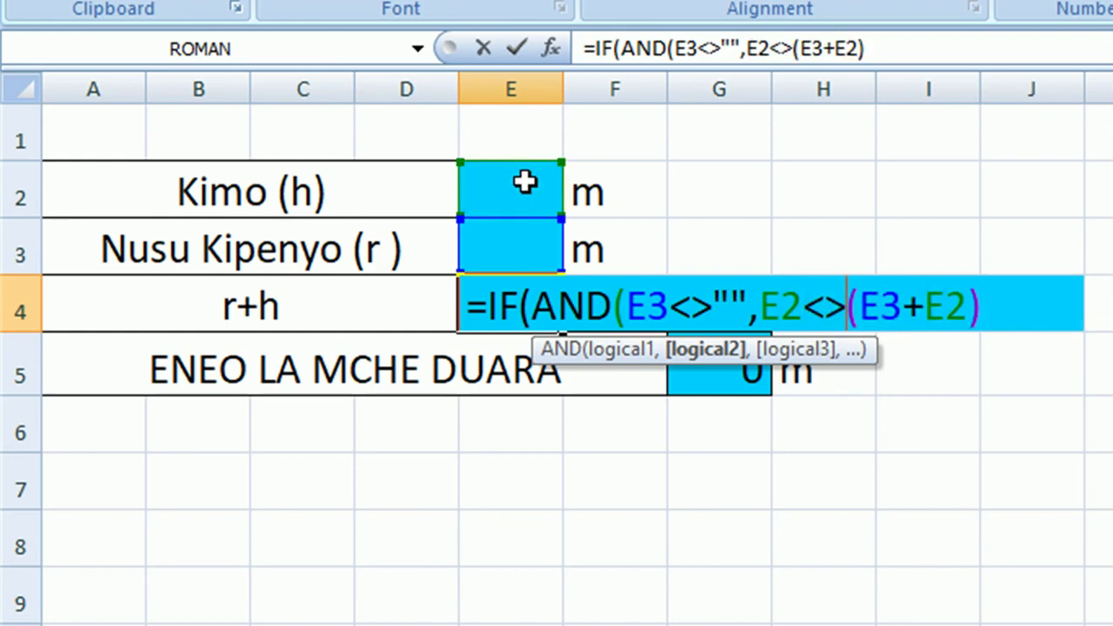
{"action": "type", "text": "\"\"),(E3+E2)"}
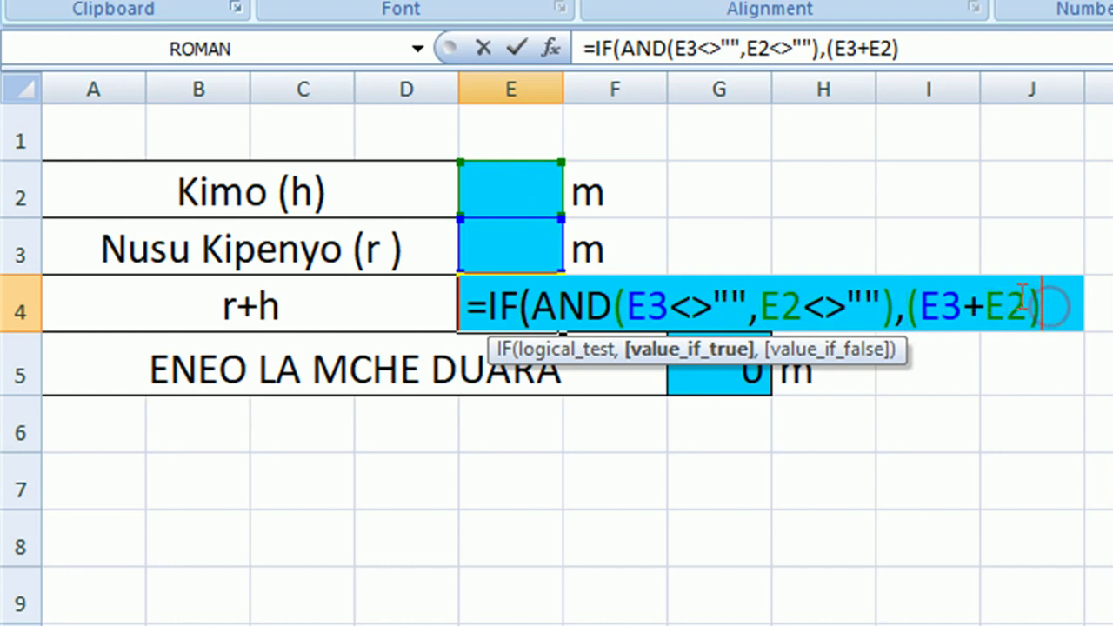
{"action": "type", "text": ","}
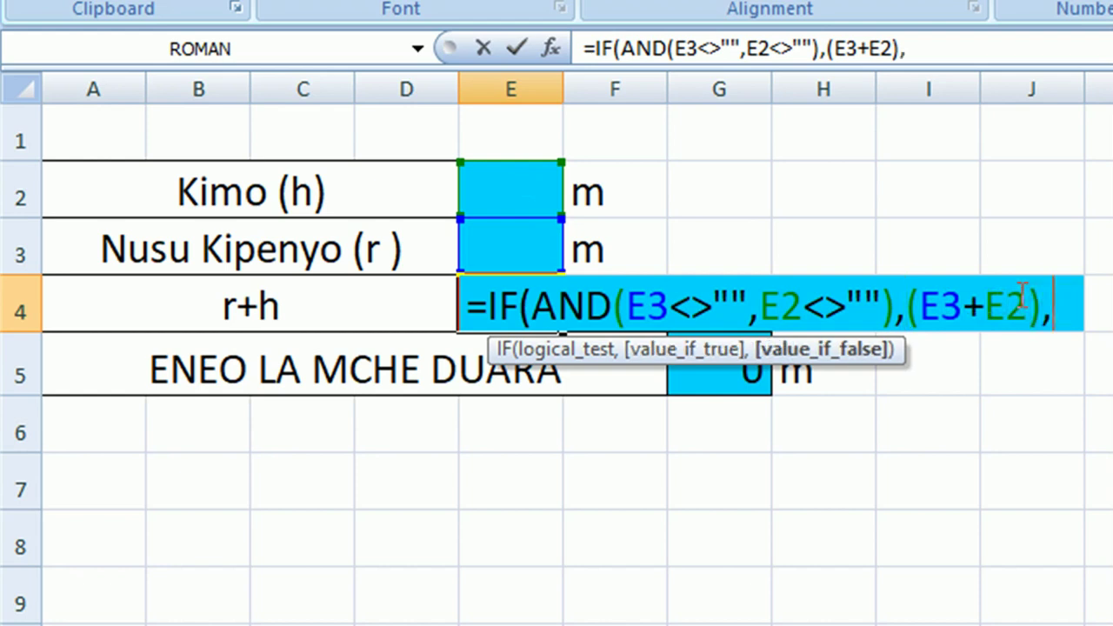
{"action": "type", "text": "\"\""}
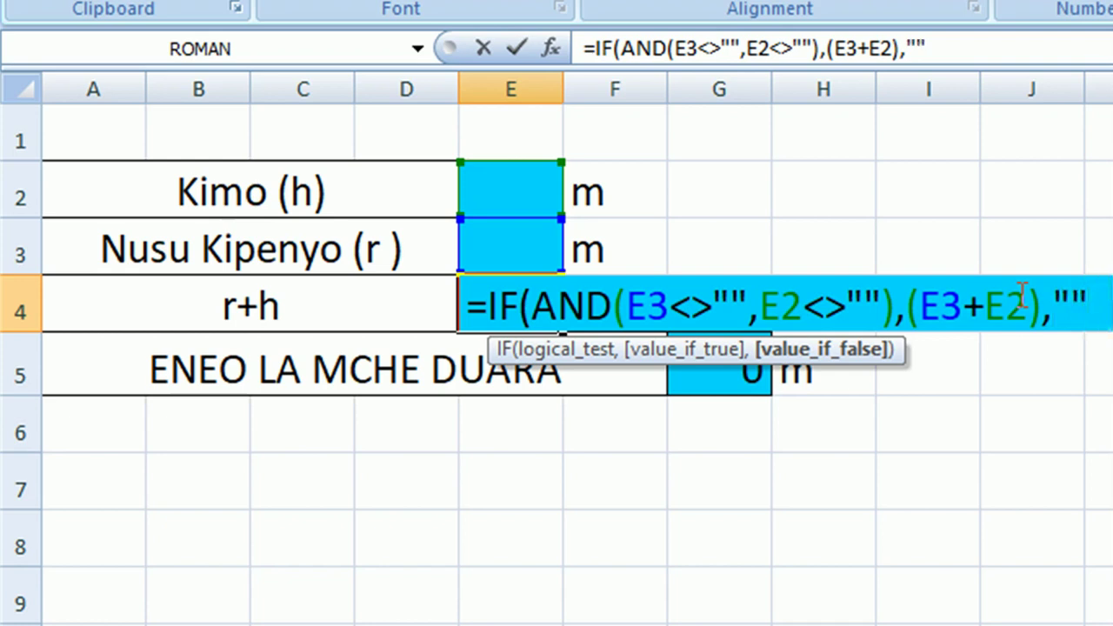
{"action": "type", "text": ")"}
{"action": "key", "text": "Return"}
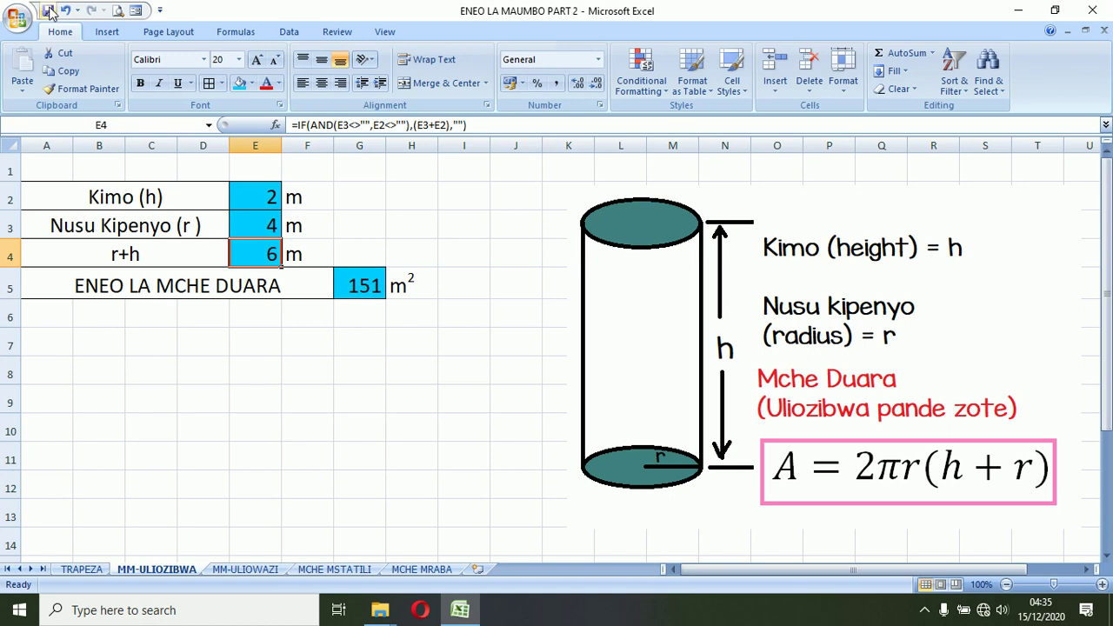
{"action": "left_click", "coordinate": [354, 287]}
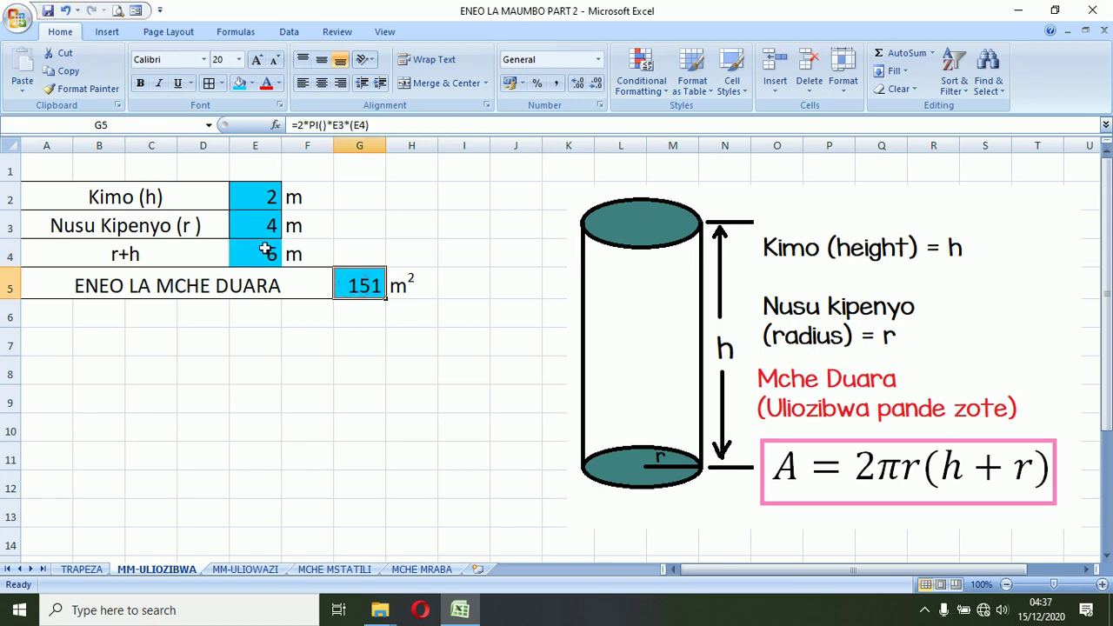
Clear the height in E2 and wrap G5's area formula as =IFERROR(2*PI()*E3*(E4),).
{"action": "left_click", "coordinate": [270, 204]}
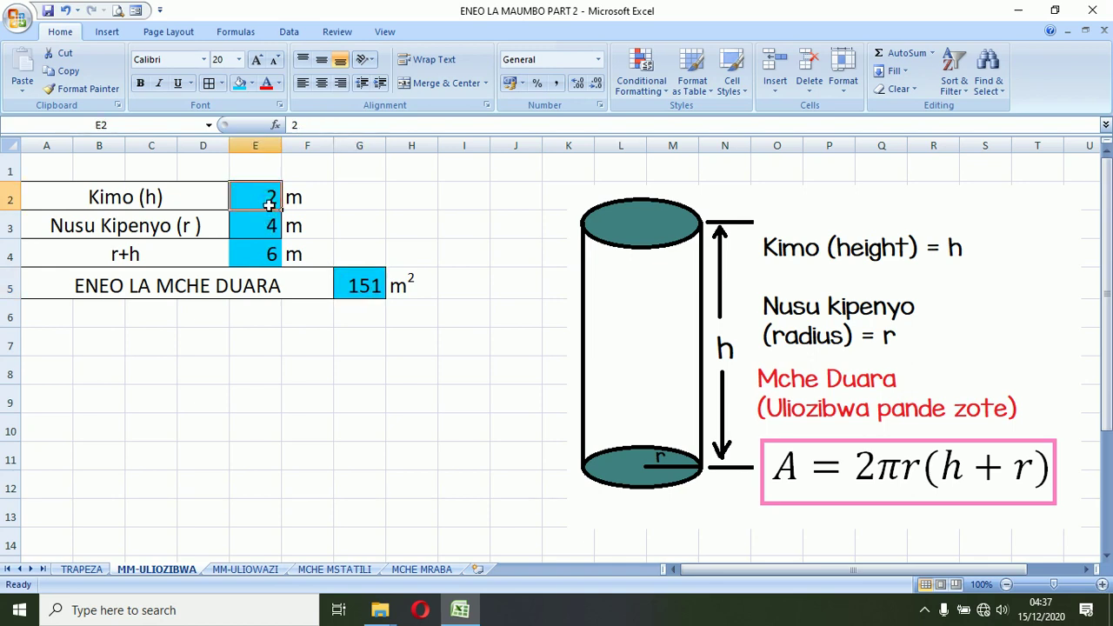
{"action": "key", "text": "Delete"}
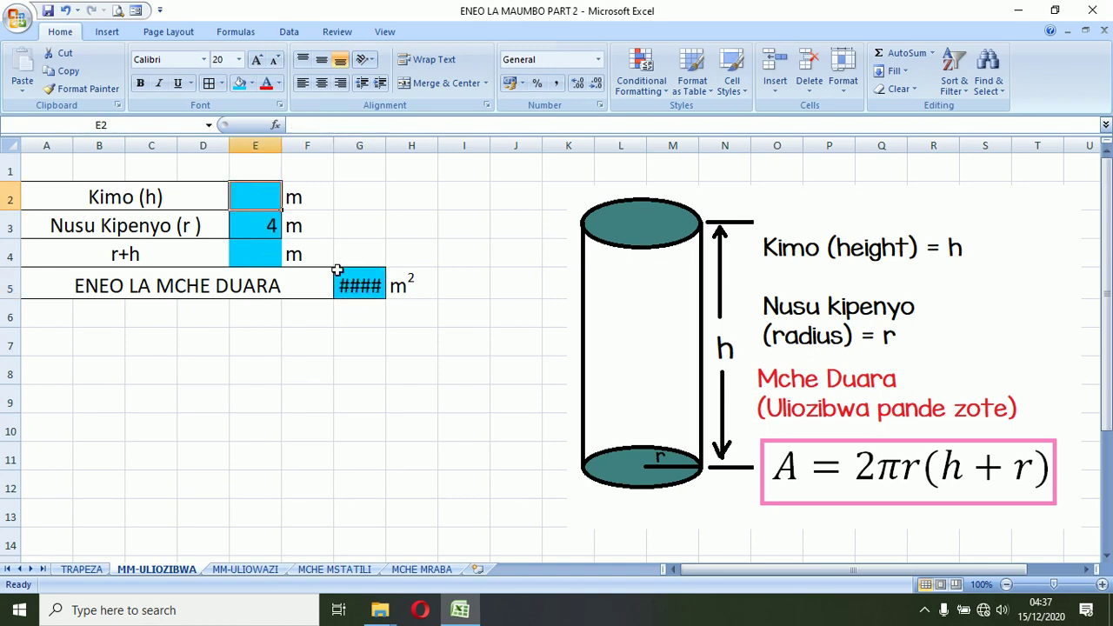
{"action": "left_click", "coordinate": [356, 278]}
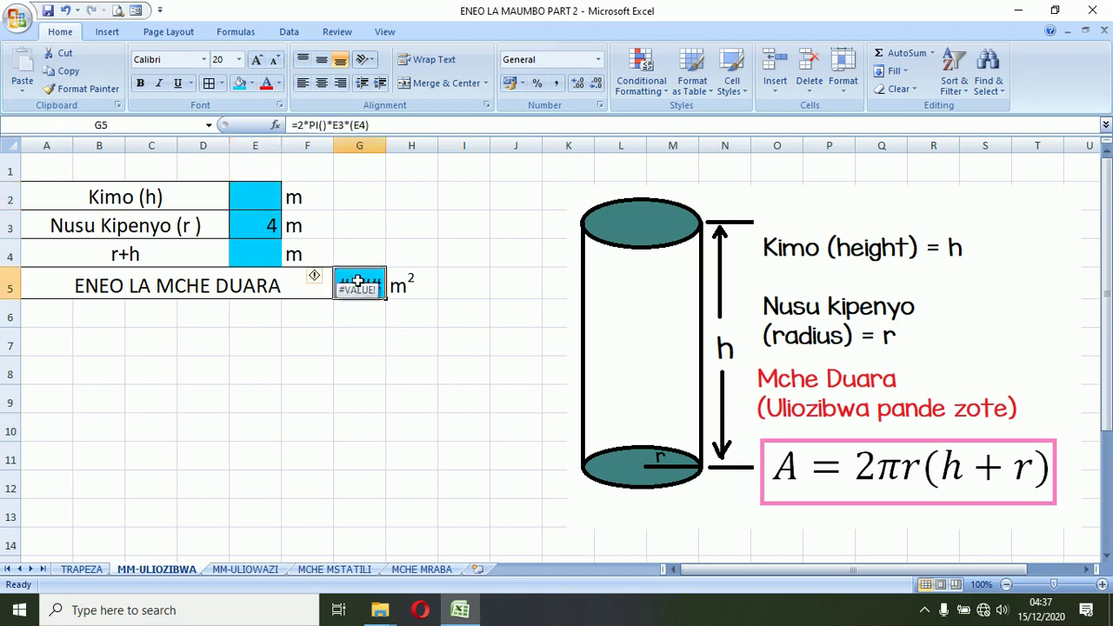
{"action": "key", "text": "F2"}
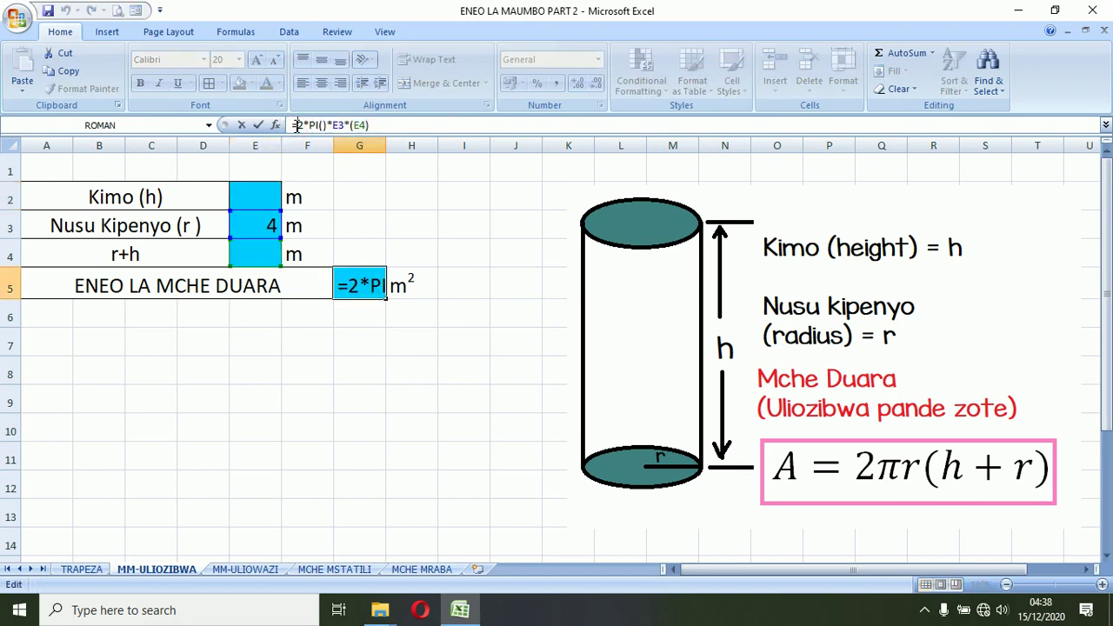
{"action": "type", "text": "IFE"}
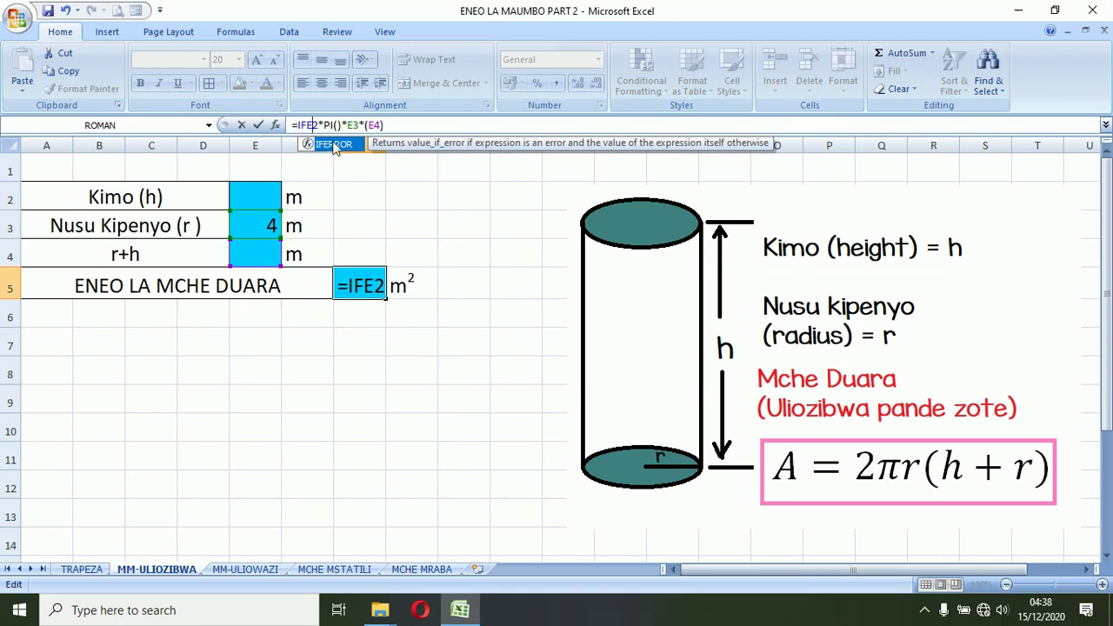
{"action": "double_click", "coordinate": [336, 144]}
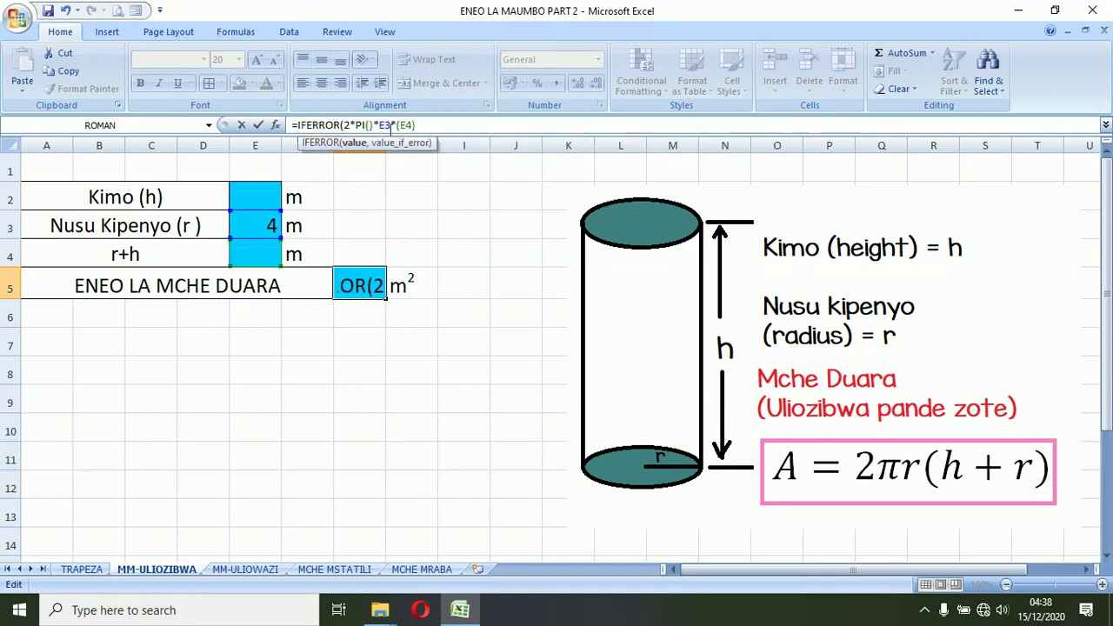
{"action": "left_click", "coordinate": [417, 125]}
{"action": "type", "text": ","}
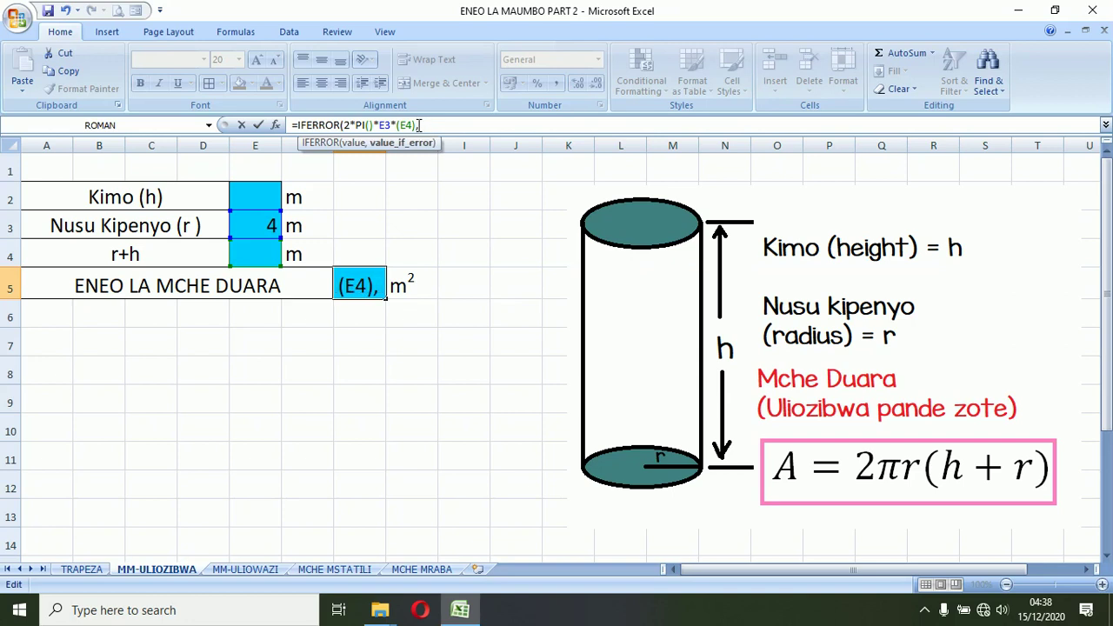
{"action": "key", "text": "Return"}
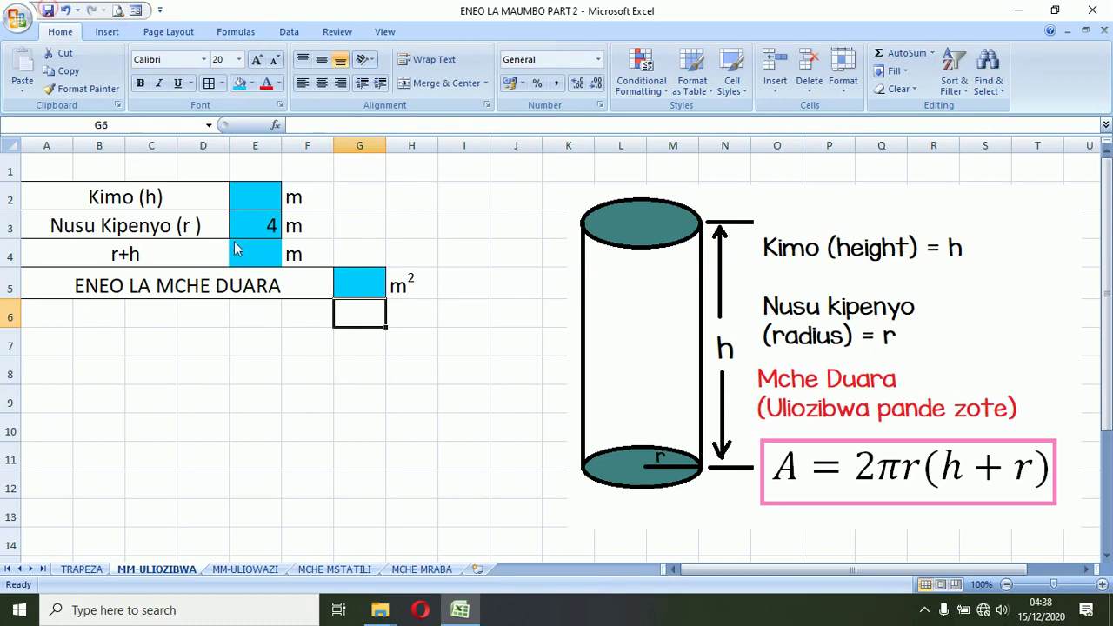
Enter height 3 in E2 and save the workbook.
{"action": "left_click", "coordinate": [244, 189]}
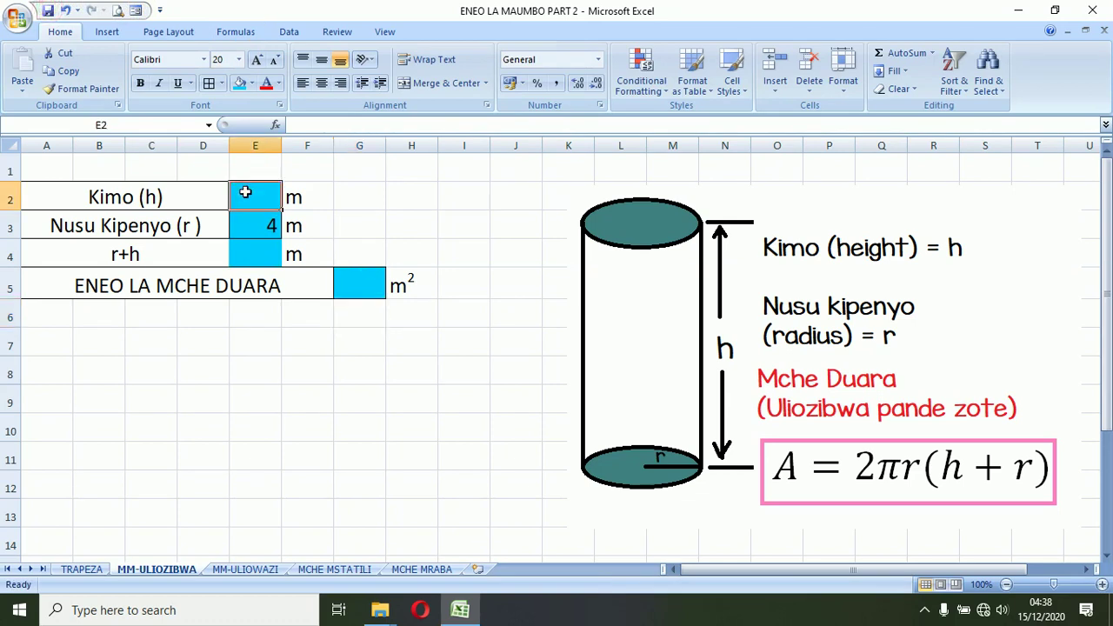
{"action": "type", "text": "3"}
{"action": "key", "text": "Return"}
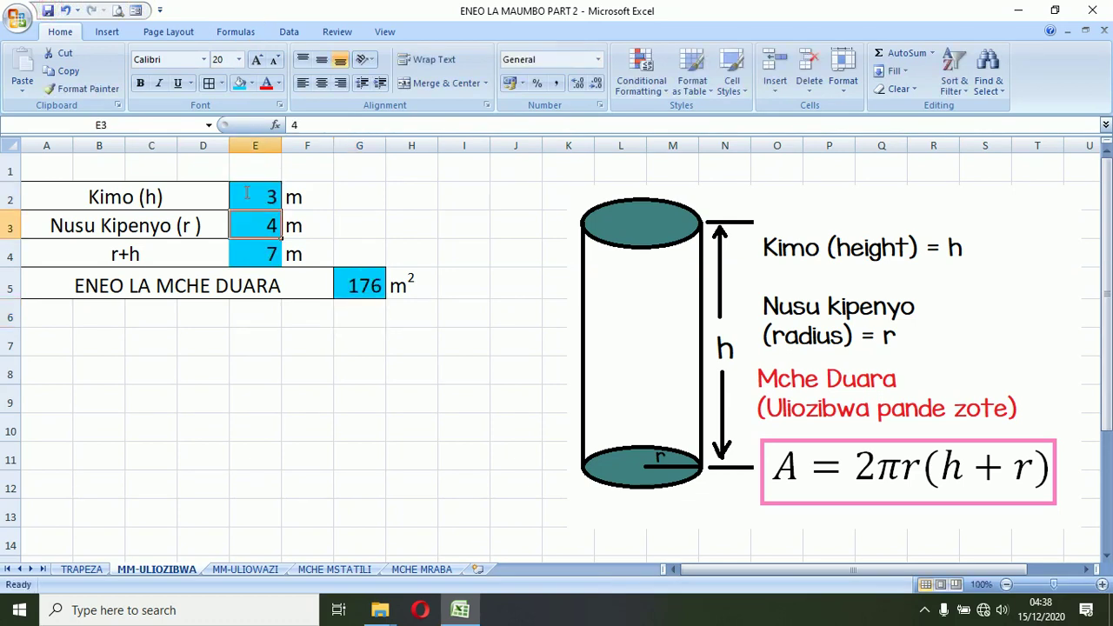
{"action": "left_click", "coordinate": [48, 11]}
{"action": "left_click", "coordinate": [10, 147]}
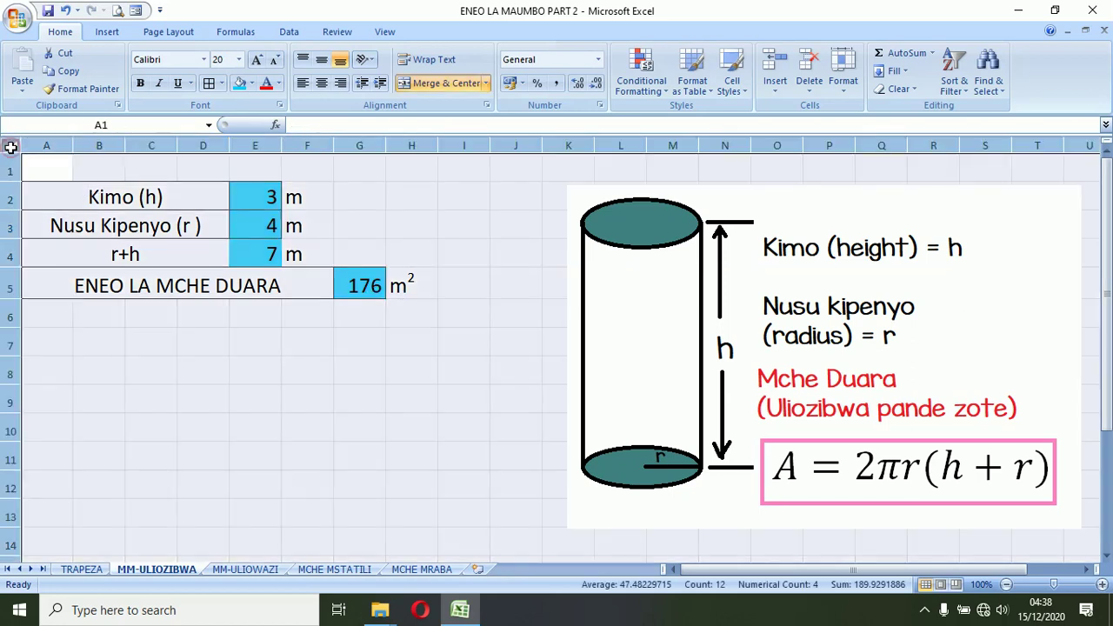
Mark every cell on the sheet as Hidden in the Protection settings.
{"action": "key", "text": "ctrl+1"}
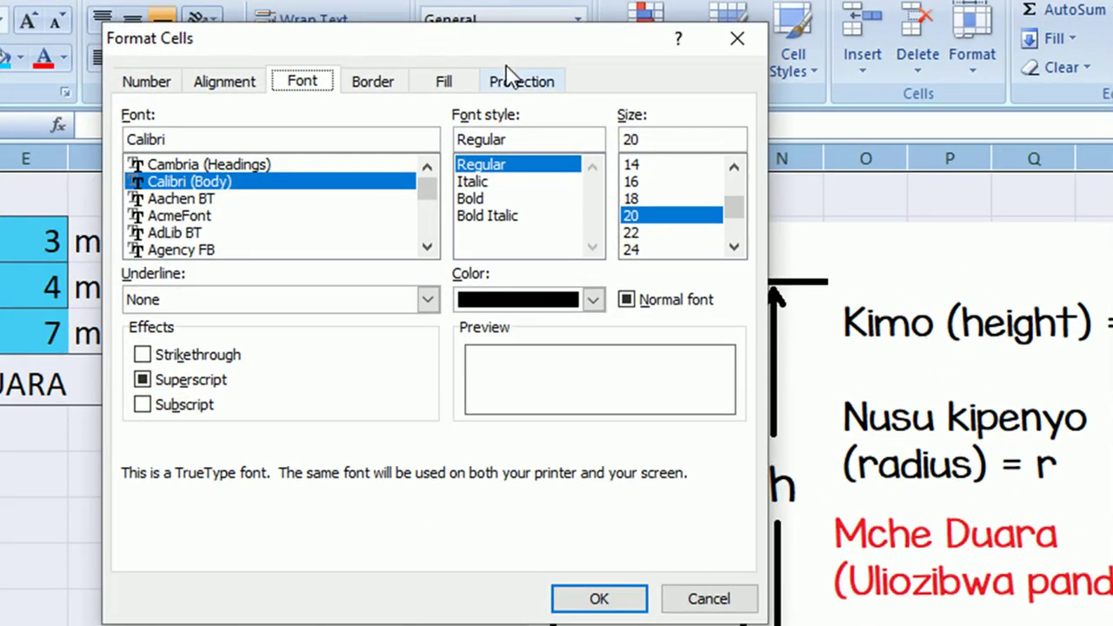
{"action": "left_click", "coordinate": [511, 80]}
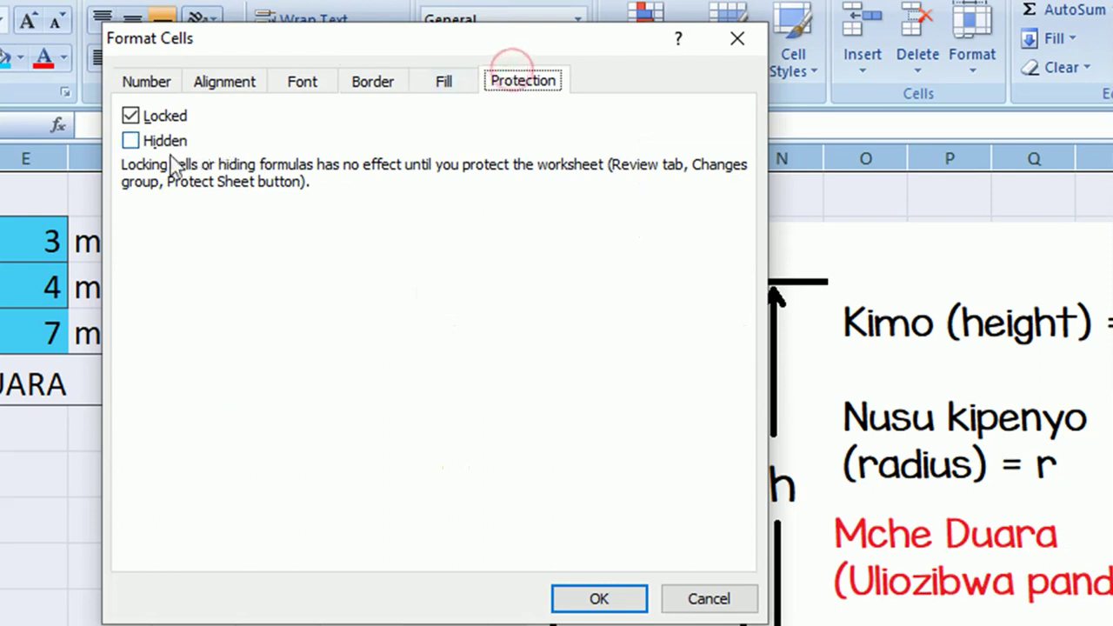
{"action": "left_click", "coordinate": [139, 142]}
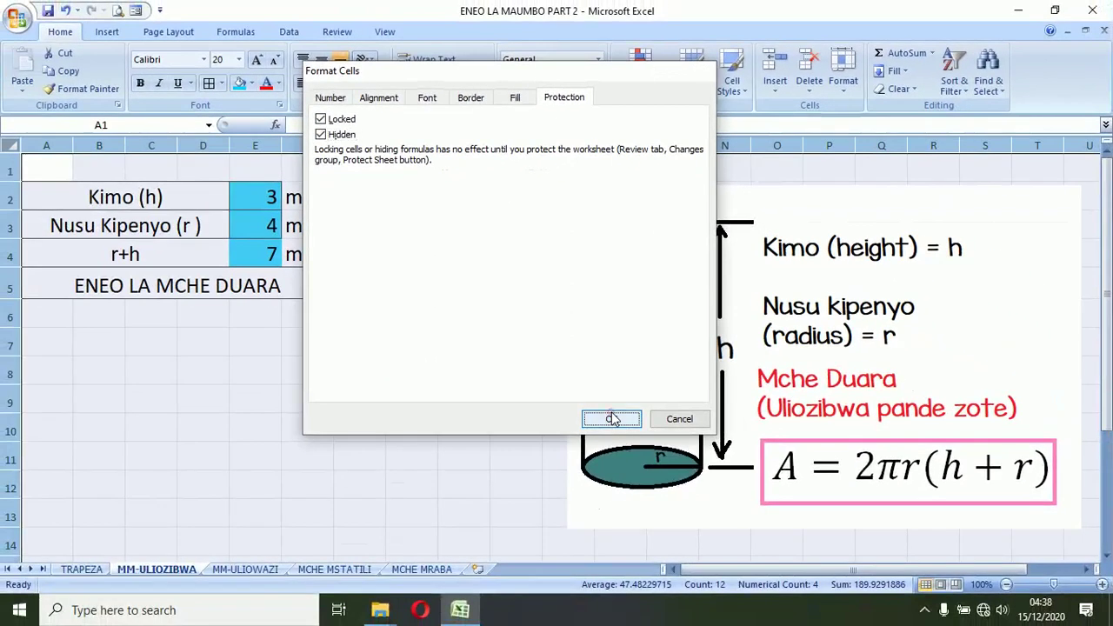
{"action": "left_click", "coordinate": [609, 417]}
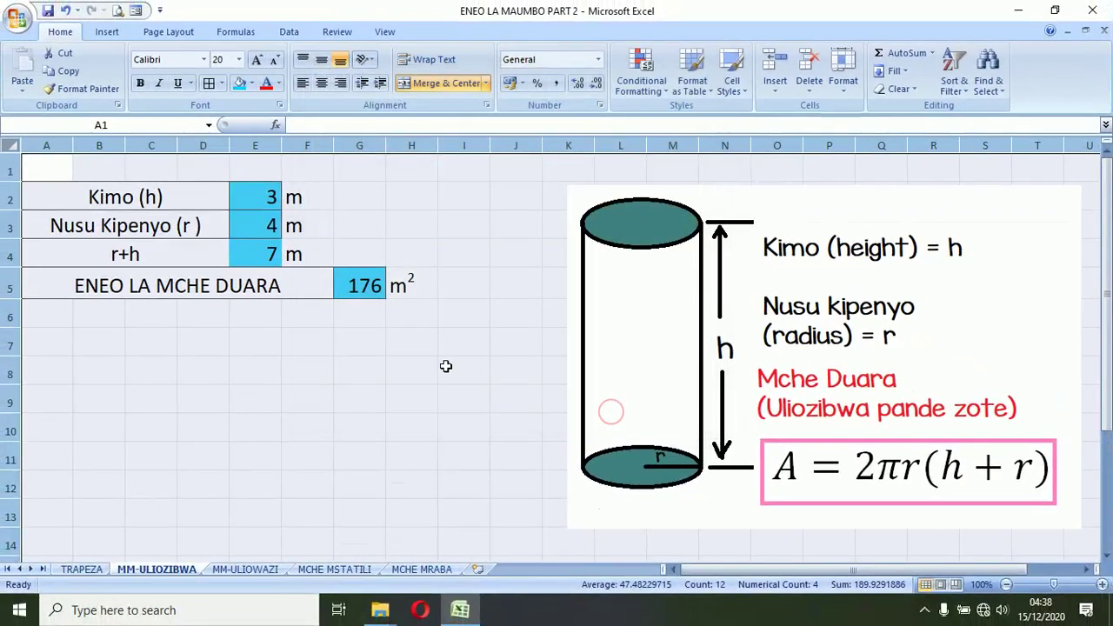
{"action": "left_click", "coordinate": [376, 383]}
Unlock the height and radius input cells E2:E3.
{"action": "left_click_drag", "start_coordinate": [265, 225], "coordinate": [261, 196]}
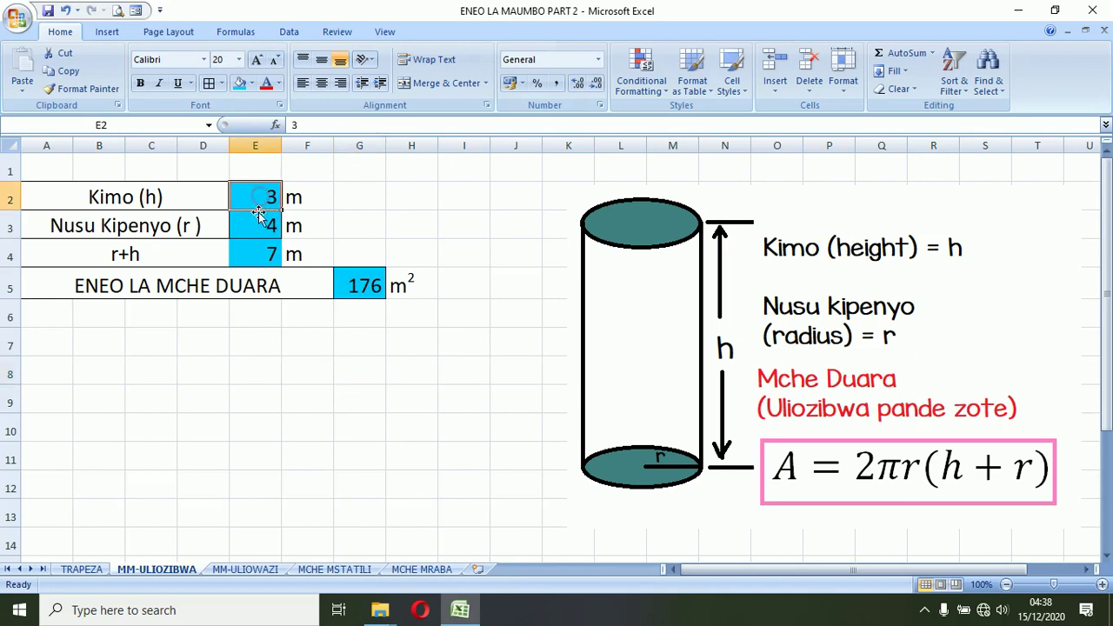
{"action": "key", "text": "ctrl+1"}
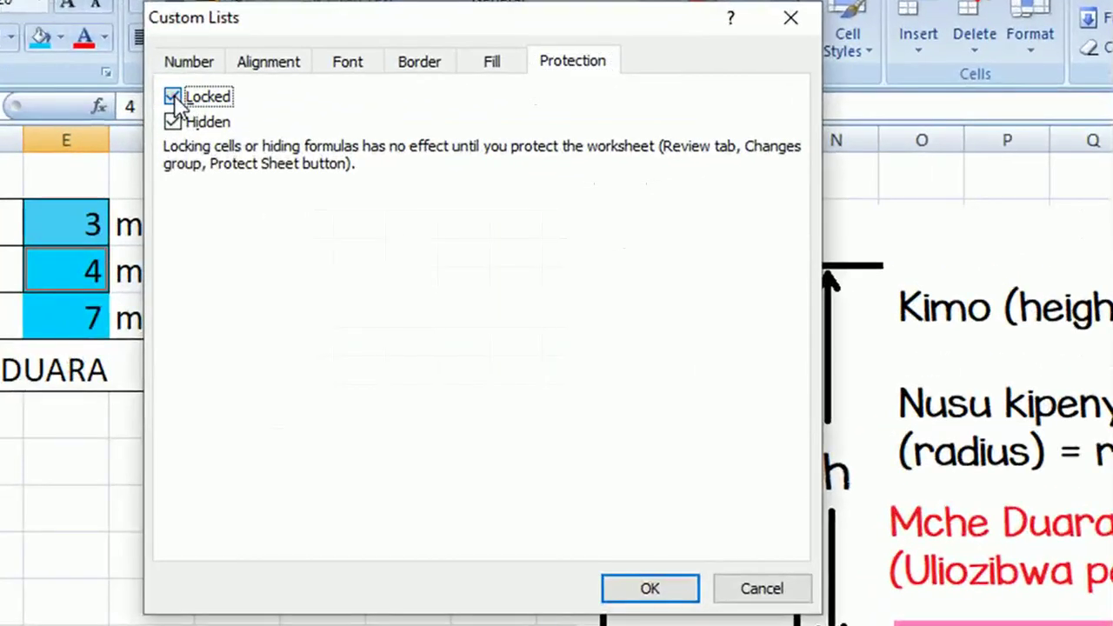
{"action": "left_click", "coordinate": [228, 104]}
{"action": "left_click", "coordinate": [648, 589]}
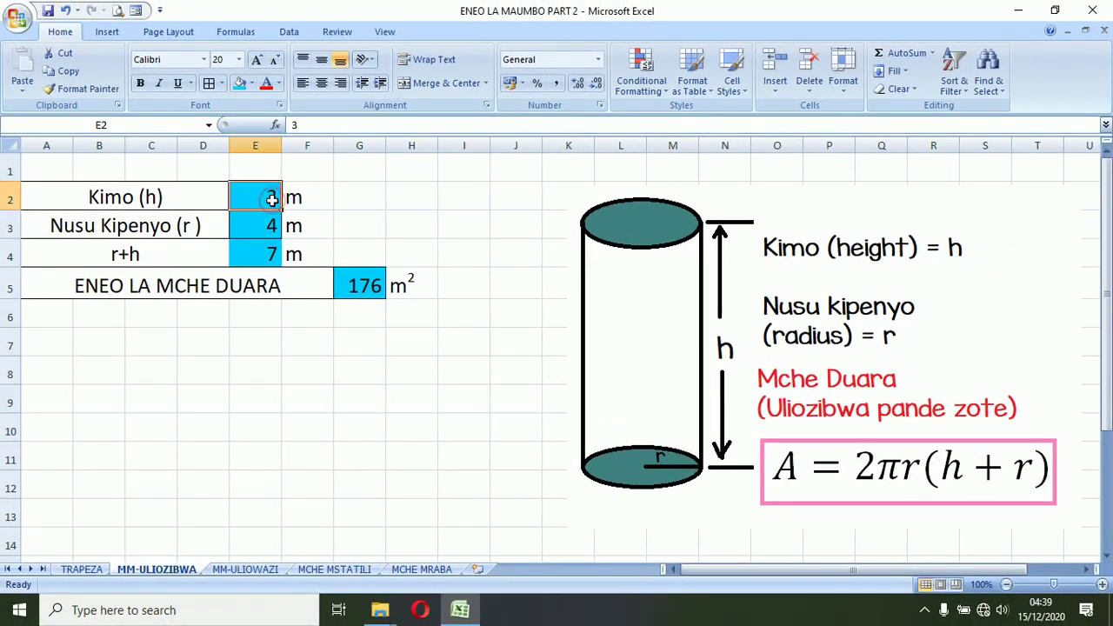
Enter test values height 2 and radius 3.
{"action": "type", "text": "2"}
{"action": "key", "text": "Return"}
{"action": "type", "text": "3"}
{"action": "key", "text": "Return"}
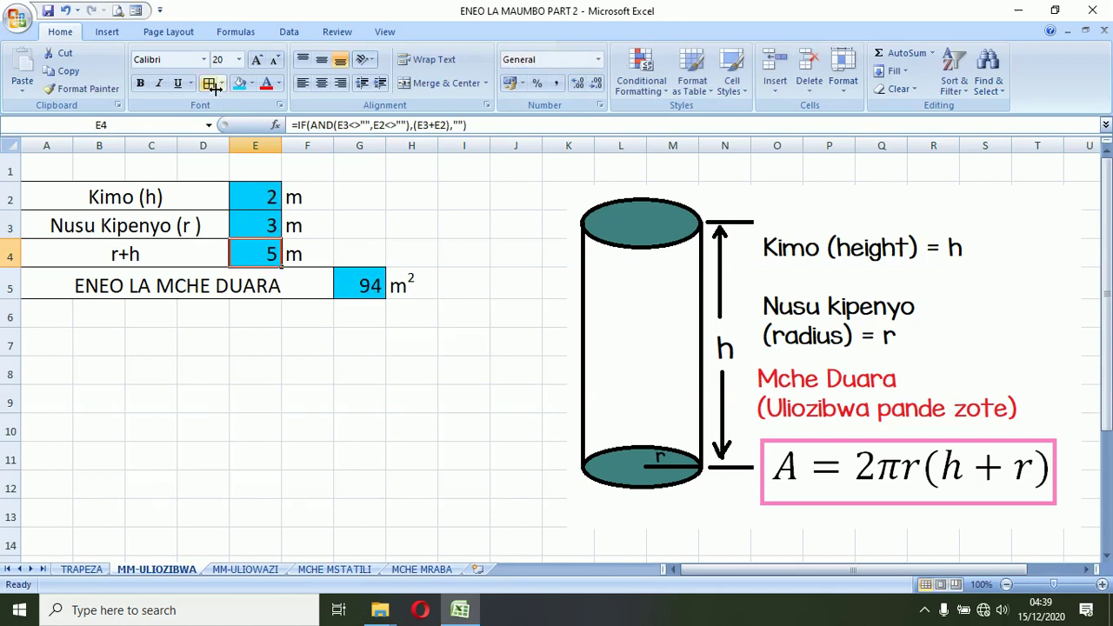
Protect the MM-ULIOZIBWA sheet with Select locked cells turned off.
{"action": "left_click", "coordinate": [335, 32]}
{"action": "left_click", "coordinate": [464, 82]}
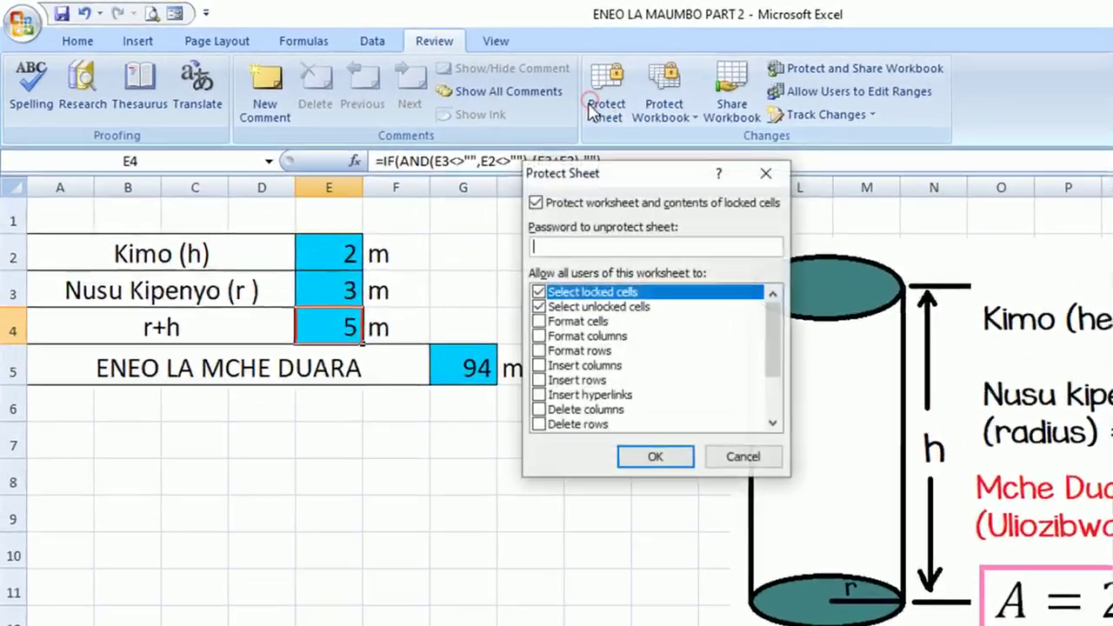
{"action": "left_click", "coordinate": [418, 227]}
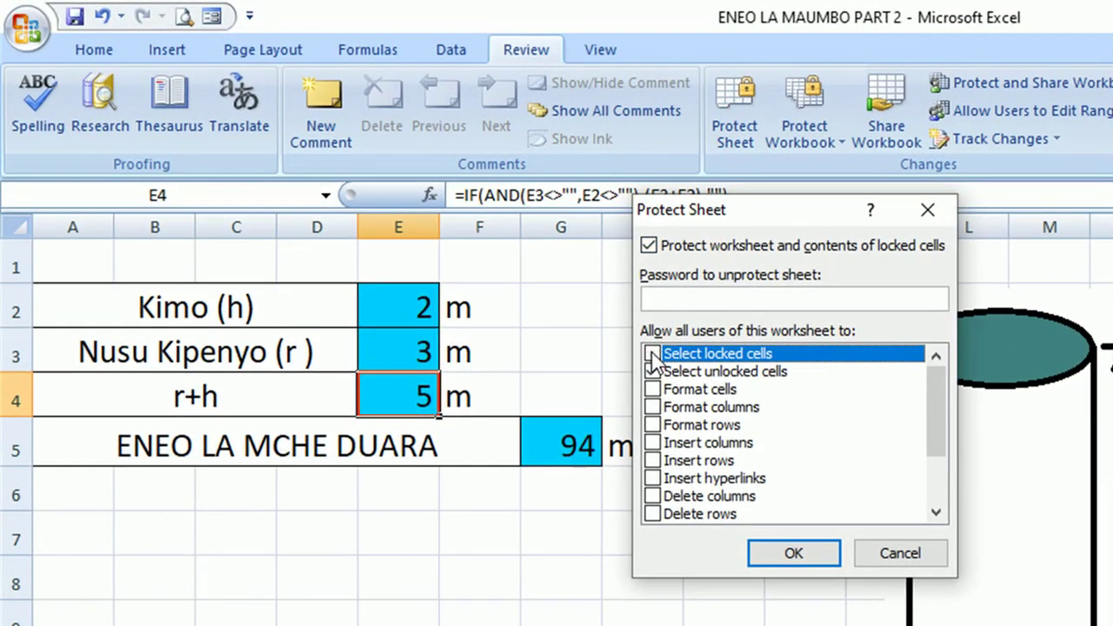
{"action": "left_click", "coordinate": [758, 554]}
{"action": "left_click", "coordinate": [647, 575]}
Check that only the unlocked input cells are selectable, then go to the MM-ULIOWAZI sheet.
{"action": "left_click", "coordinate": [535, 319]}
{"action": "left_click", "coordinate": [409, 305]}
{"action": "left_click", "coordinate": [414, 367]}
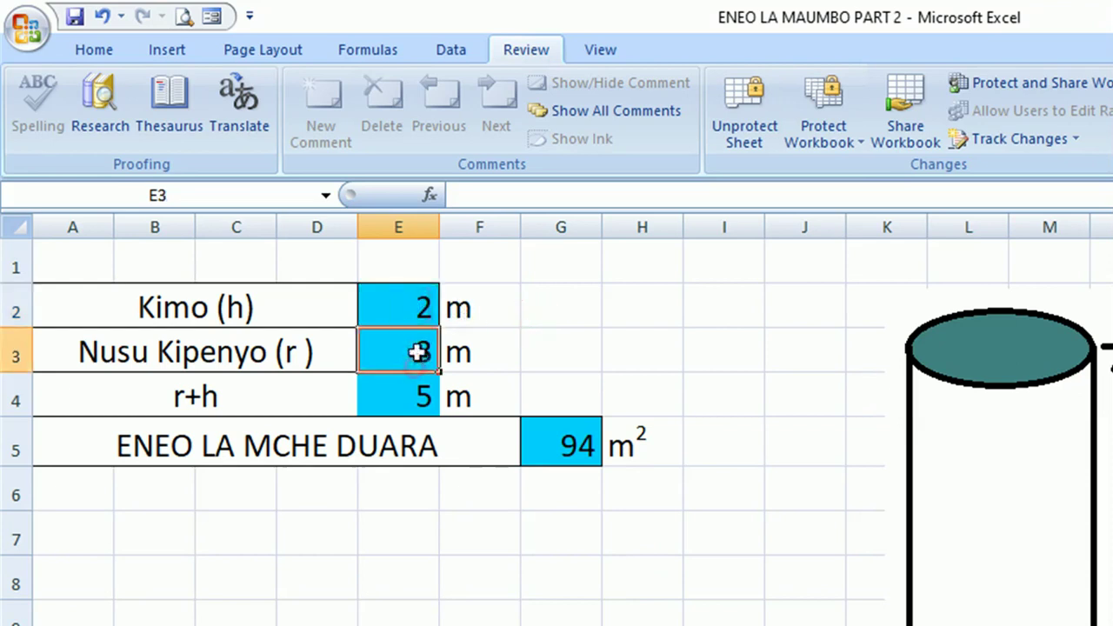
{"action": "left_click", "coordinate": [416, 392]}
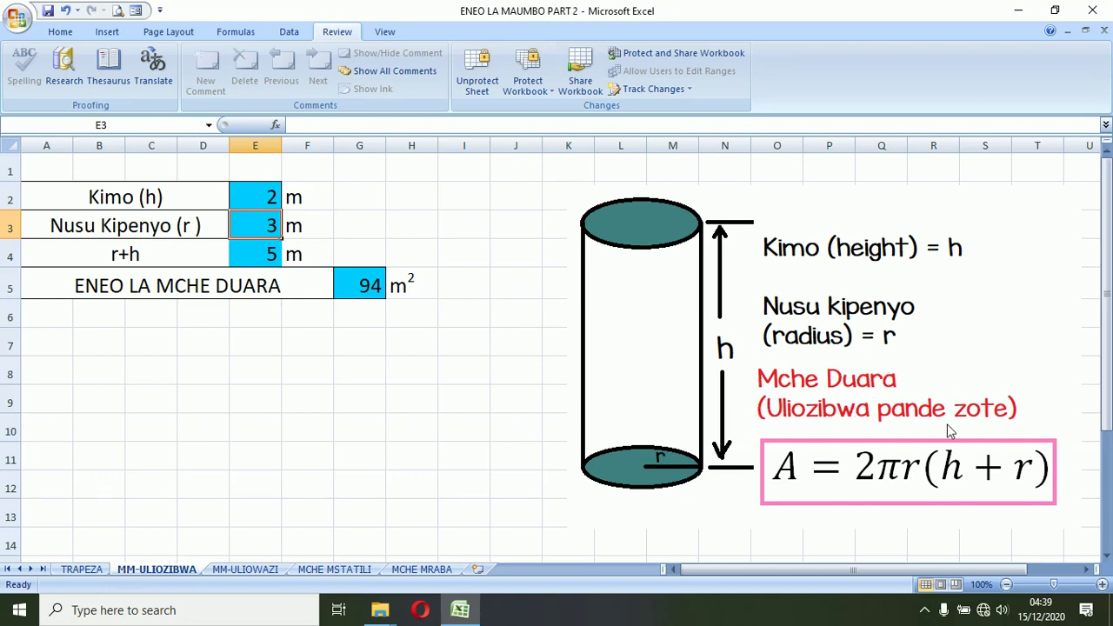
{"action": "left_click", "coordinate": [247, 570]}
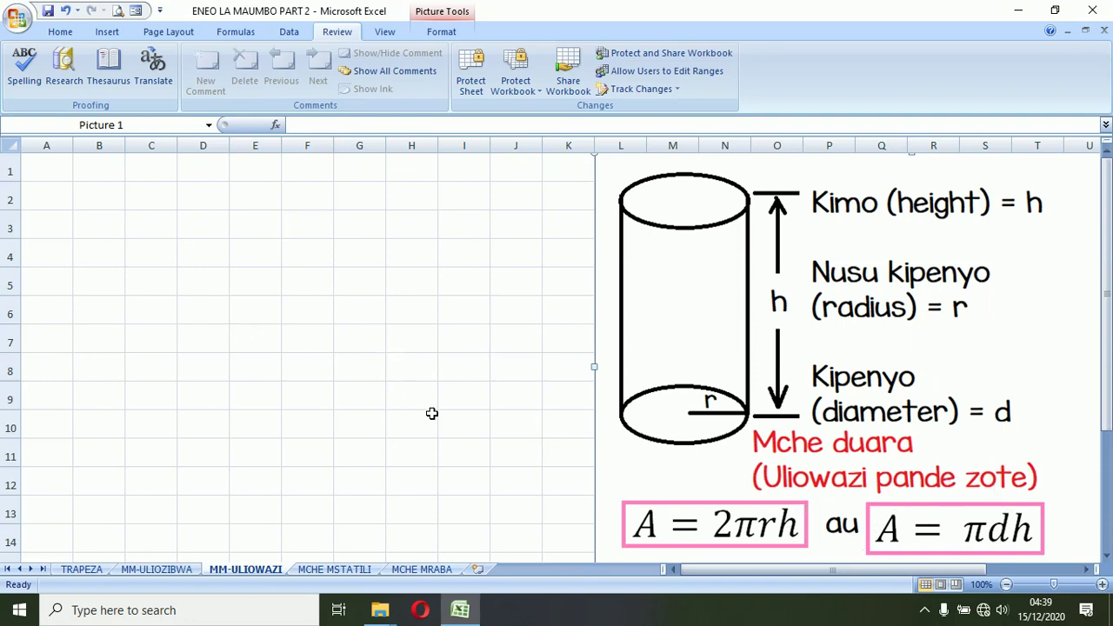
Merge A2:D2 and A3:D3 and label them Kimo (h) and Nusu kipenyo (r ).
{"action": "left_click_drag", "start_coordinate": [47, 195], "coordinate": [218, 198]}
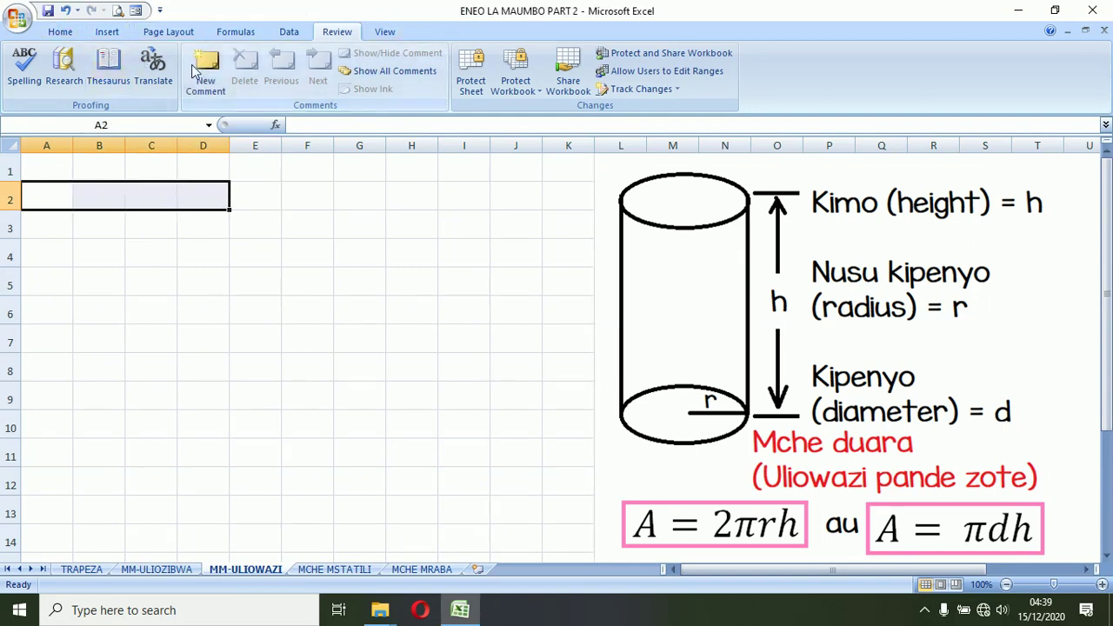
{"action": "left_click", "coordinate": [60, 32]}
{"action": "left_click", "coordinate": [417, 85]}
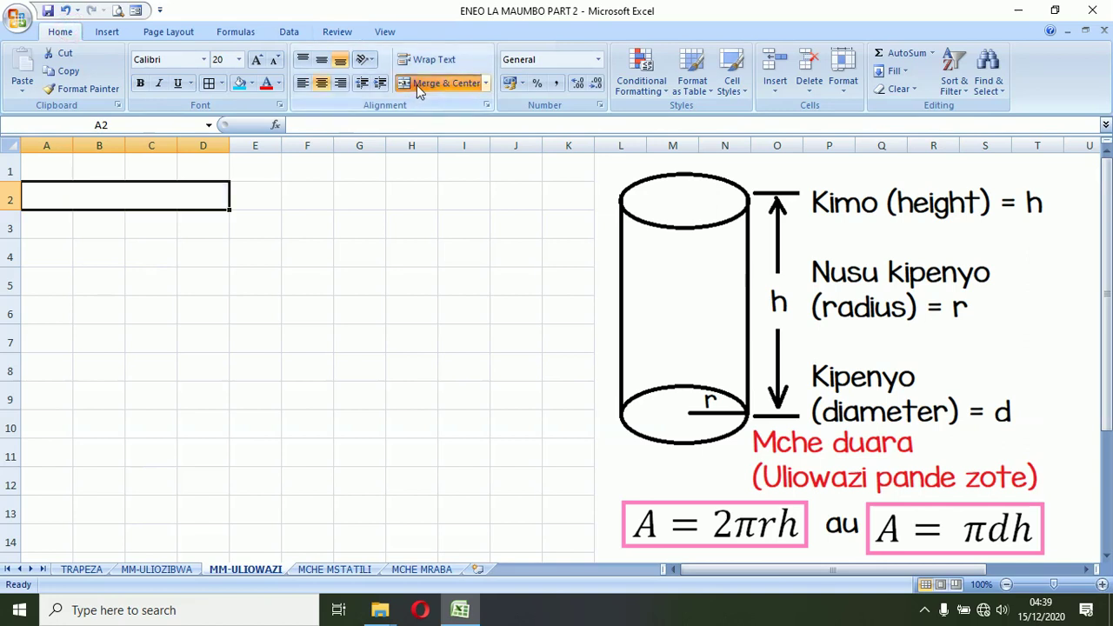
{"action": "left_click_drag", "start_coordinate": [233, 211], "coordinate": [219, 230]}
{"action": "left_click", "coordinate": [192, 199]}
{"action": "left_click", "coordinate": [191, 200]}
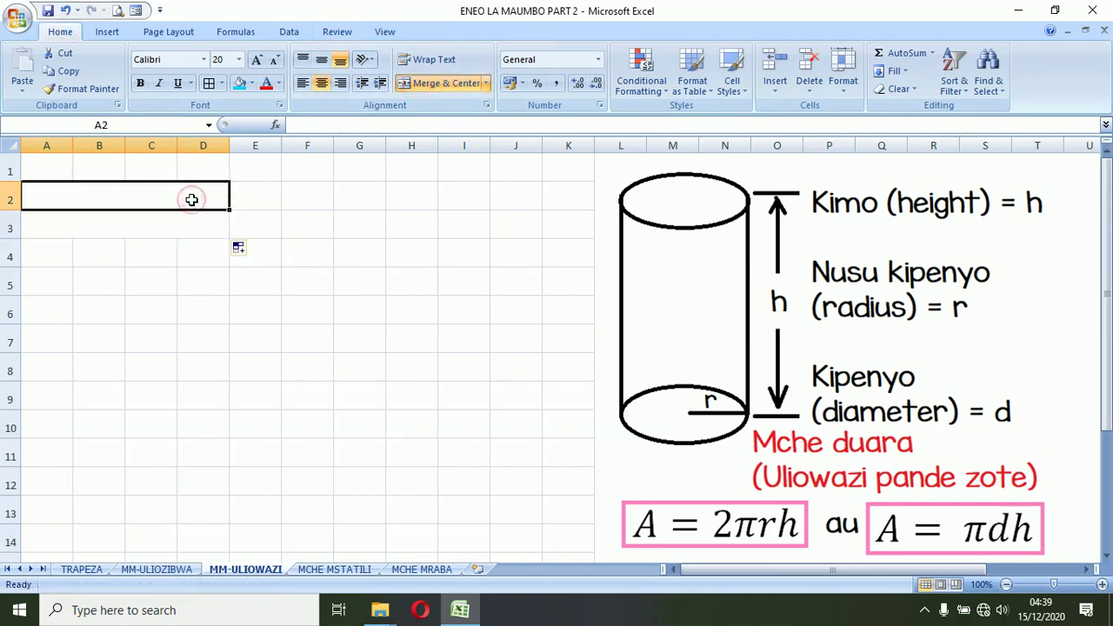
{"action": "type", "text": "Kimo ("}
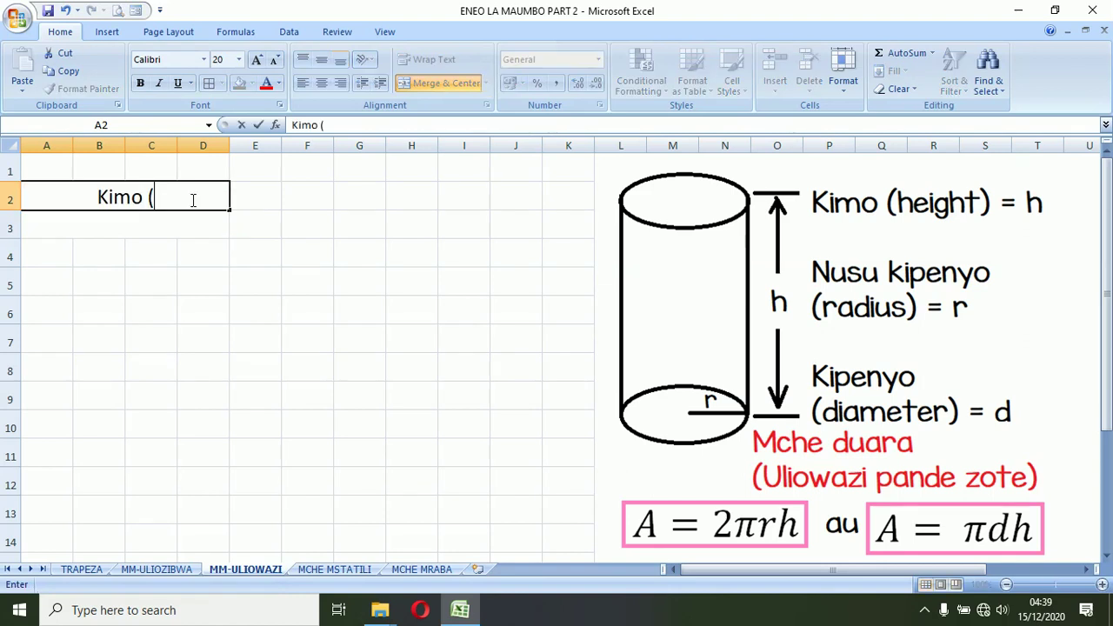
{"action": "type", "text": "h)"}
{"action": "key", "text": "Return"}
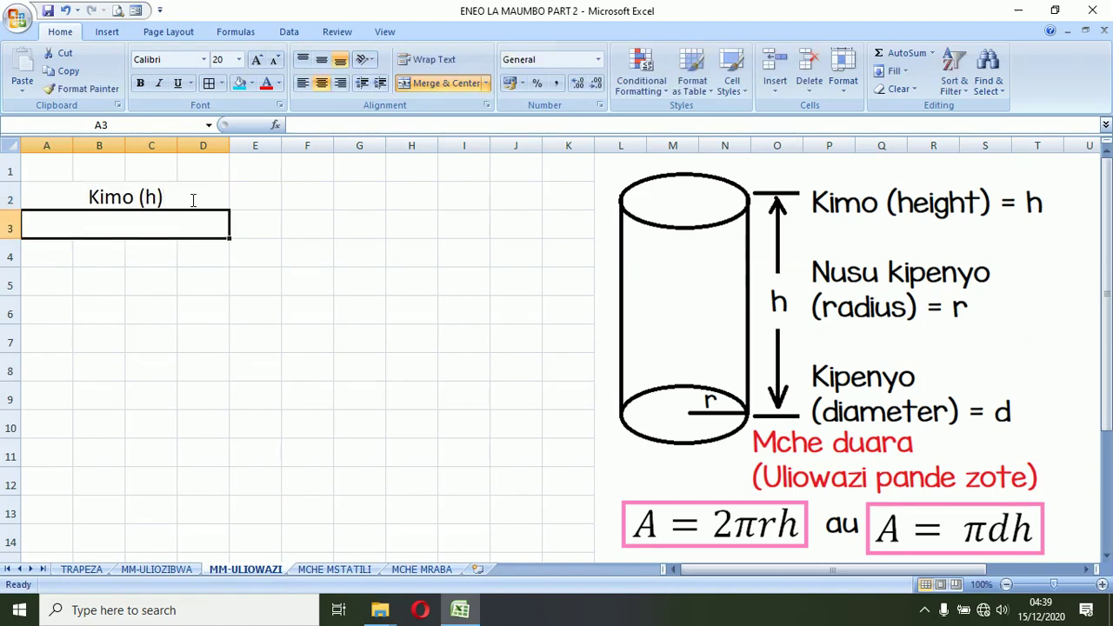
{"action": "type", "text": "Nusu kipeny"}
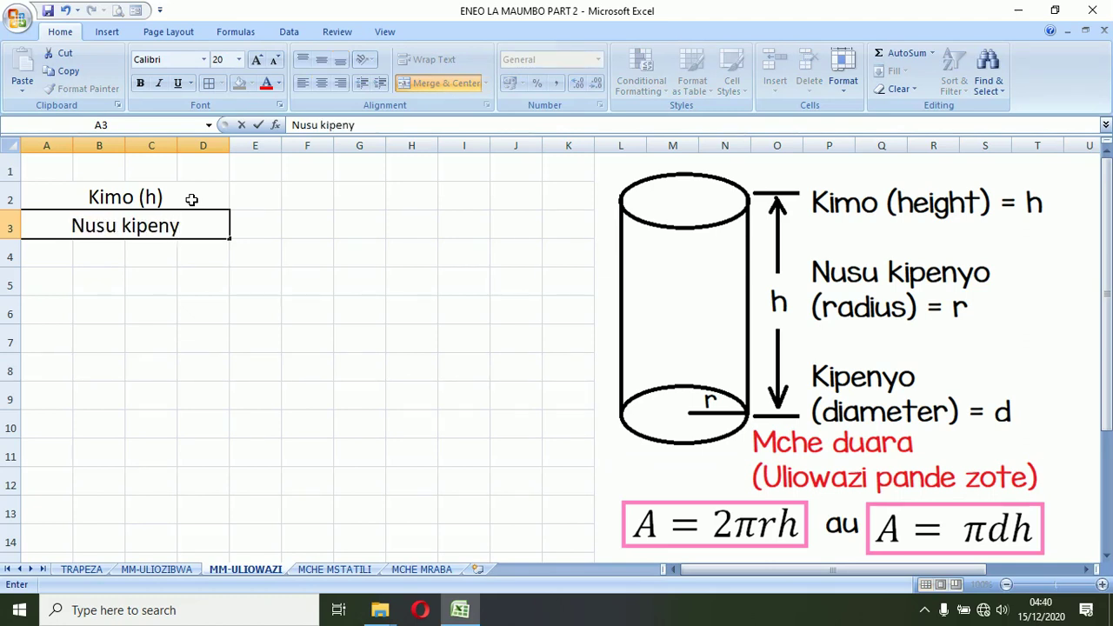
{"action": "type", "text": "o (r ("}
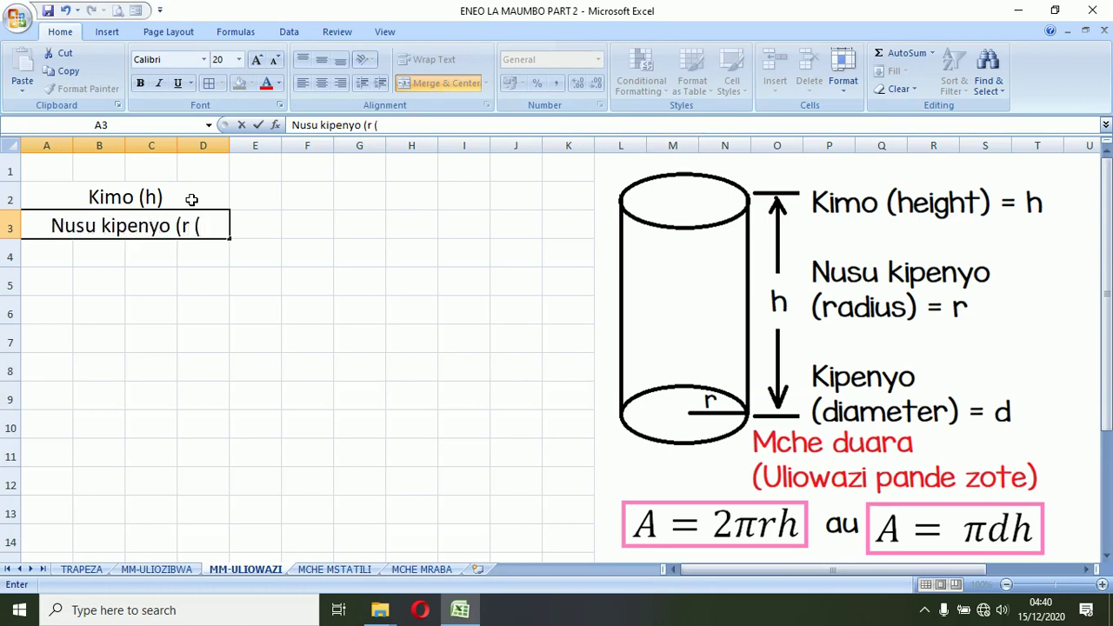
{"action": "key", "text": "BackSpace"}
{"action": "type", "text": ")"}
{"action": "key", "text": "Return"}
Outline A2:E3, fill E2 and E3 light blue, and enter m units in F2 and F3.
{"action": "left_click_drag", "start_coordinate": [191, 199], "coordinate": [250, 228]}
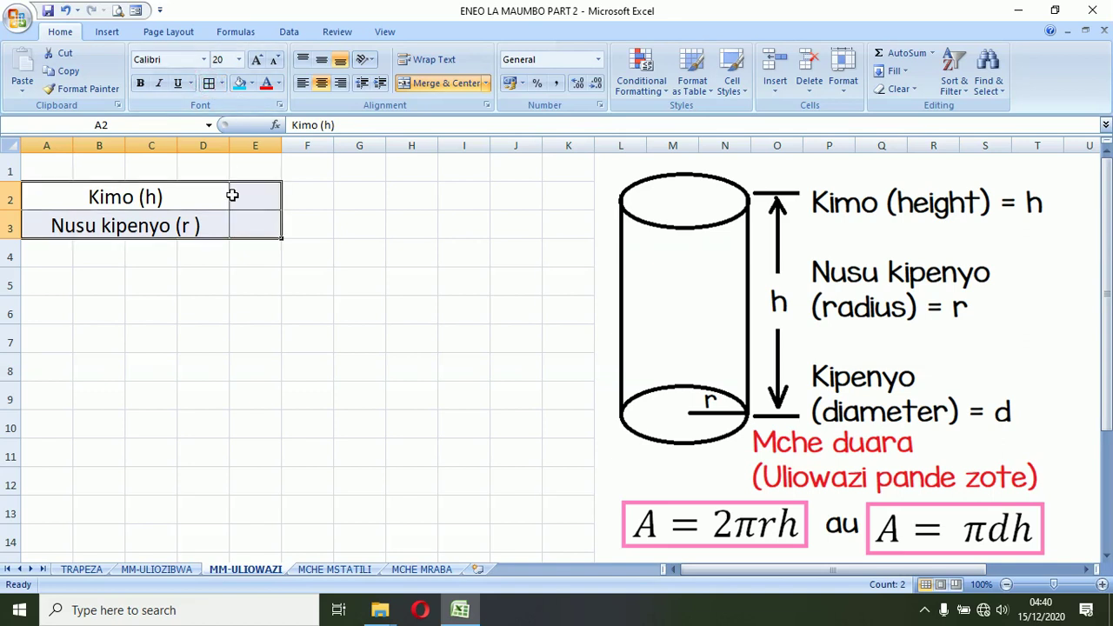
{"action": "left_click", "coordinate": [234, 196]}
{"action": "left_click", "coordinate": [239, 83]}
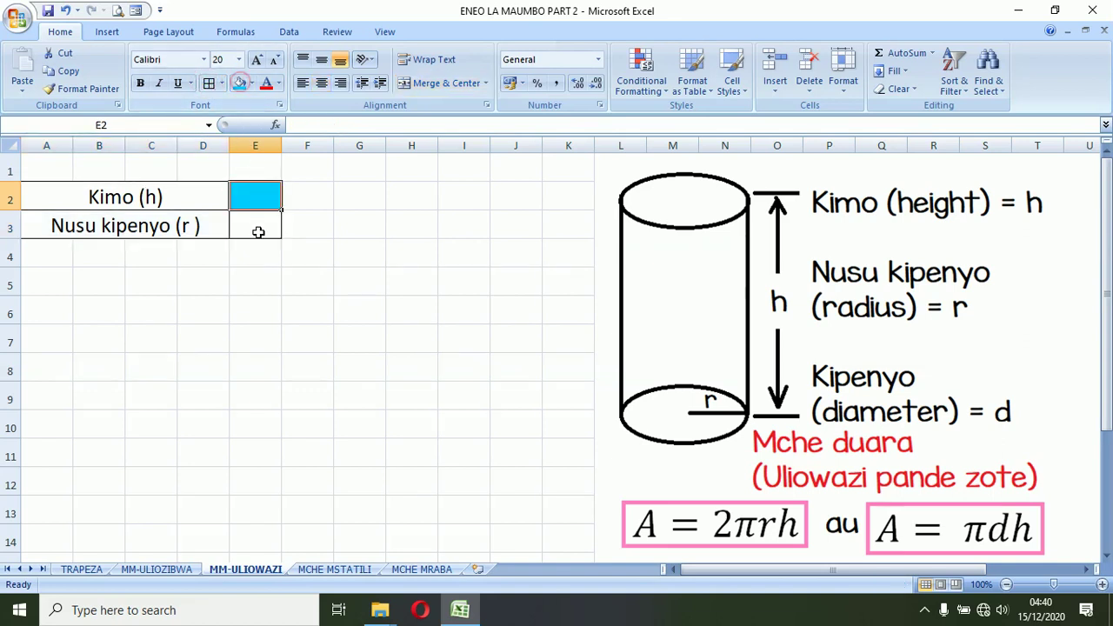
{"action": "left_click", "coordinate": [258, 231]}
{"action": "left_click", "coordinate": [239, 83]}
{"action": "left_click", "coordinate": [307, 190]}
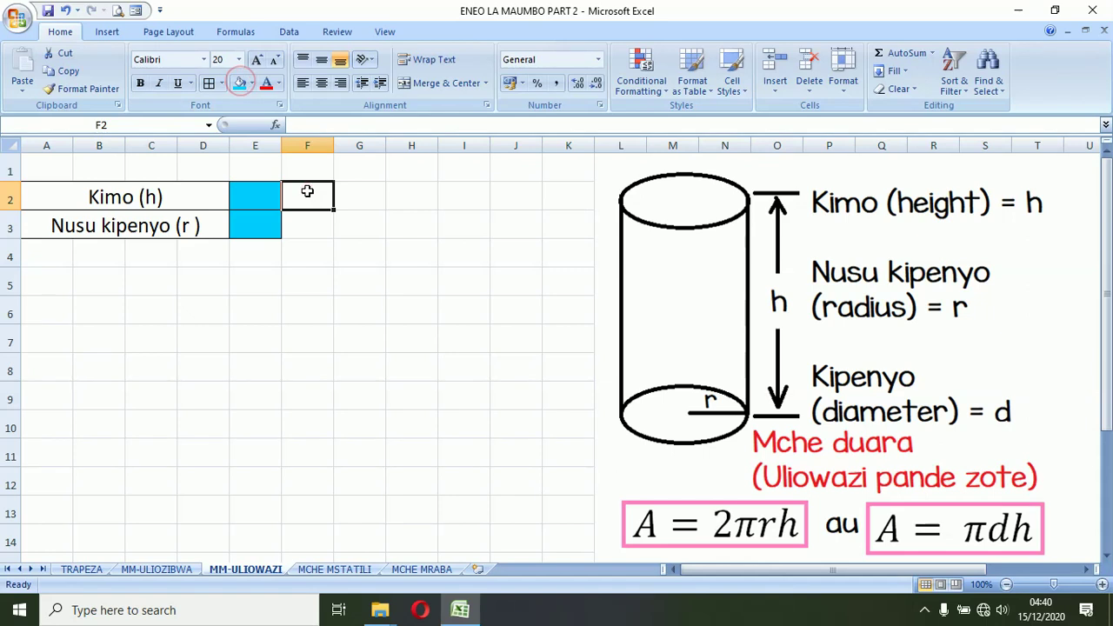
{"action": "type", "text": "m"}
{"action": "key", "text": "Return"}
{"action": "type", "text": "m"}
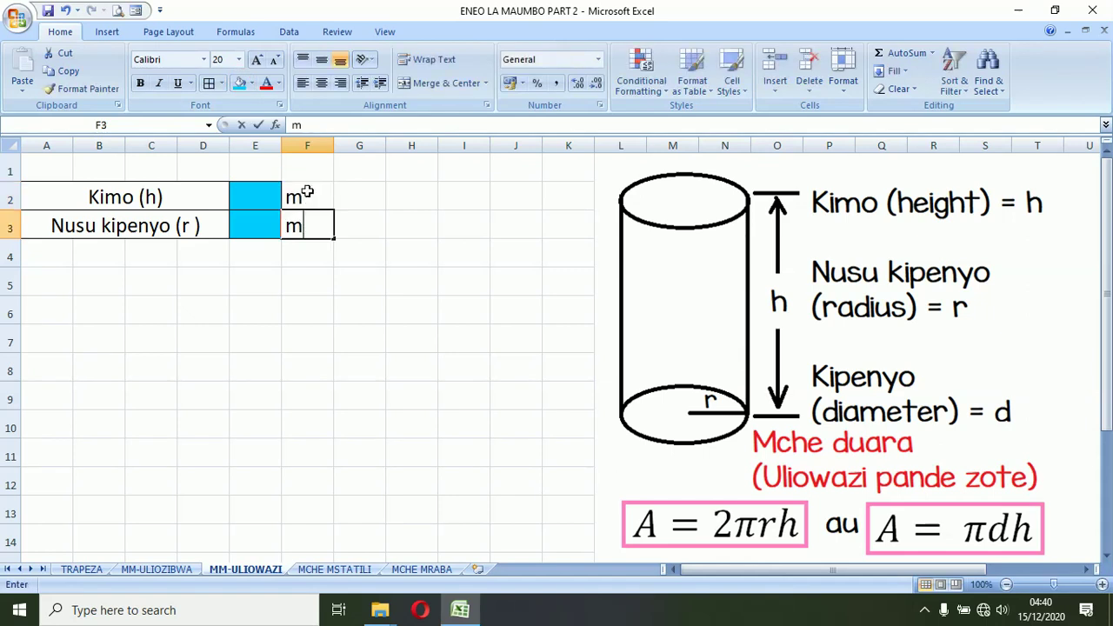
{"action": "key", "text": "Return"}
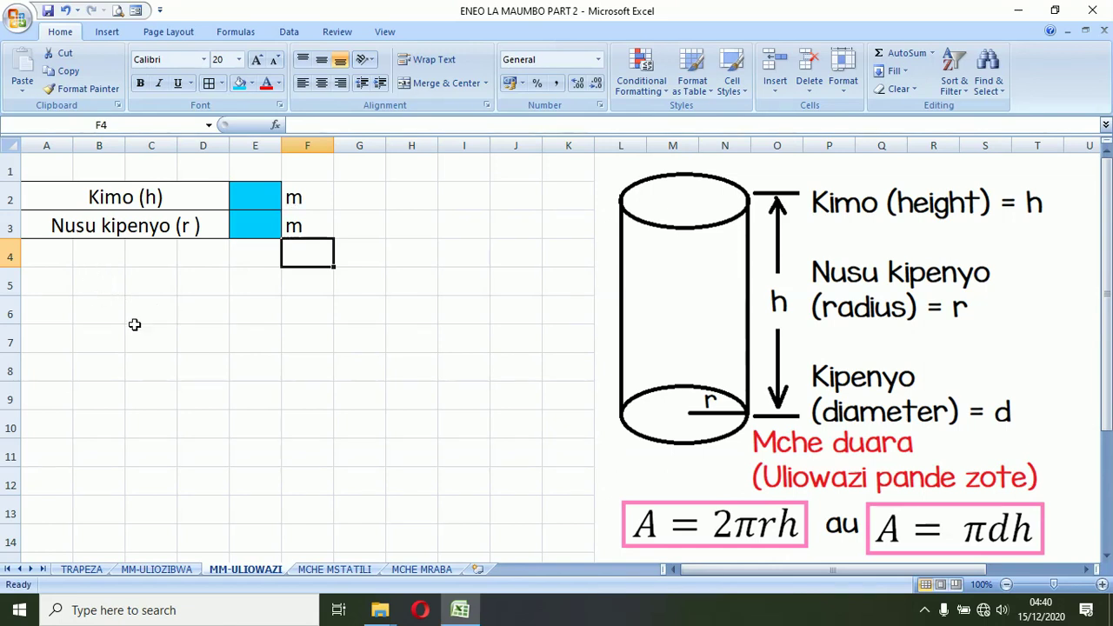
Merge A5:E5 for the result label and fill F5 light blue.
{"action": "left_click_drag", "start_coordinate": [56, 283], "coordinate": [246, 282]}
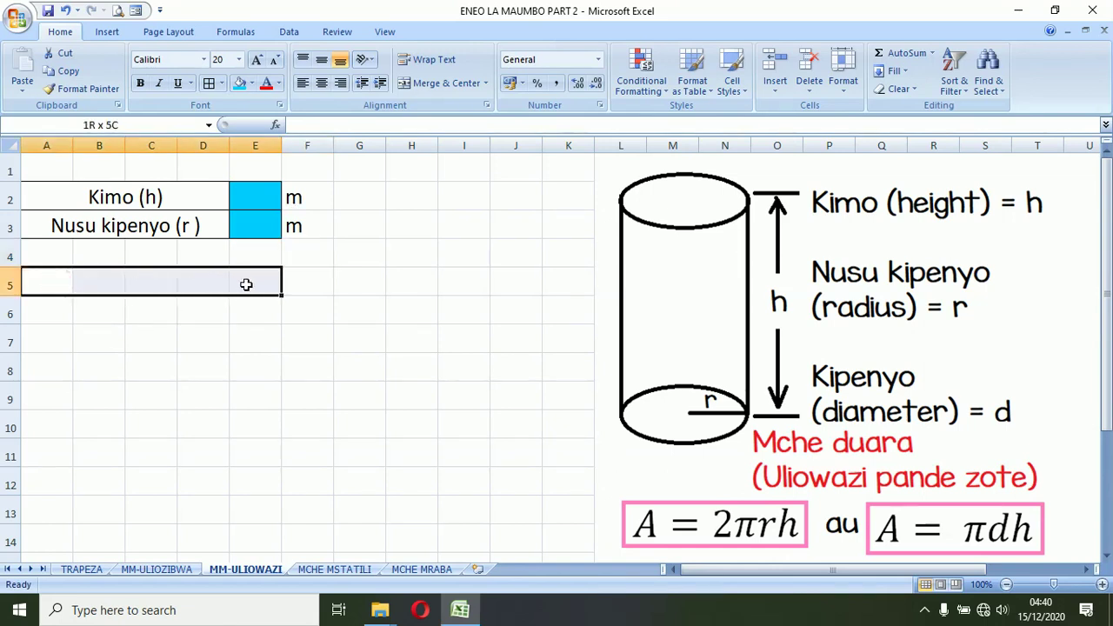
{"action": "left_click", "coordinate": [431, 80]}
{"action": "left_click", "coordinate": [309, 286], "text": "shift"}
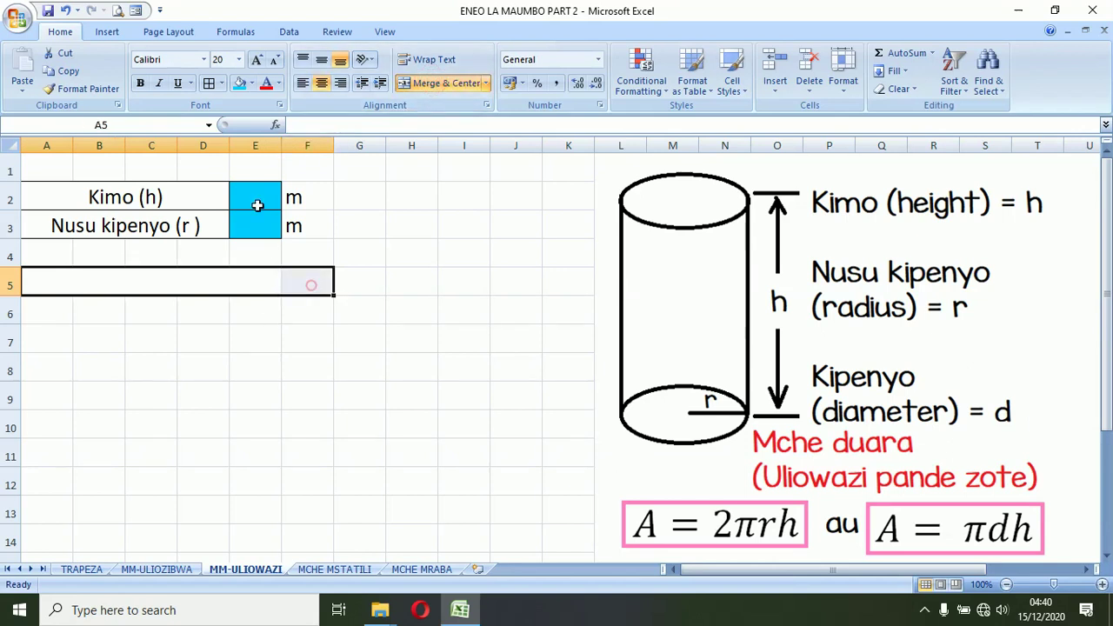
{"action": "left_click", "coordinate": [315, 285]}
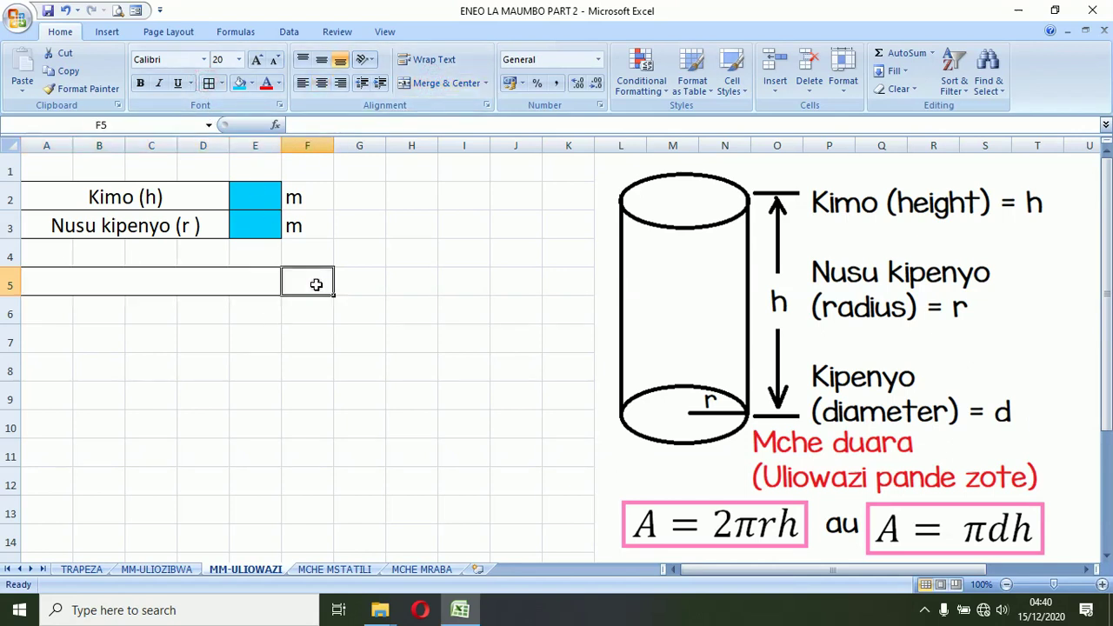
{"action": "left_click", "coordinate": [239, 83]}
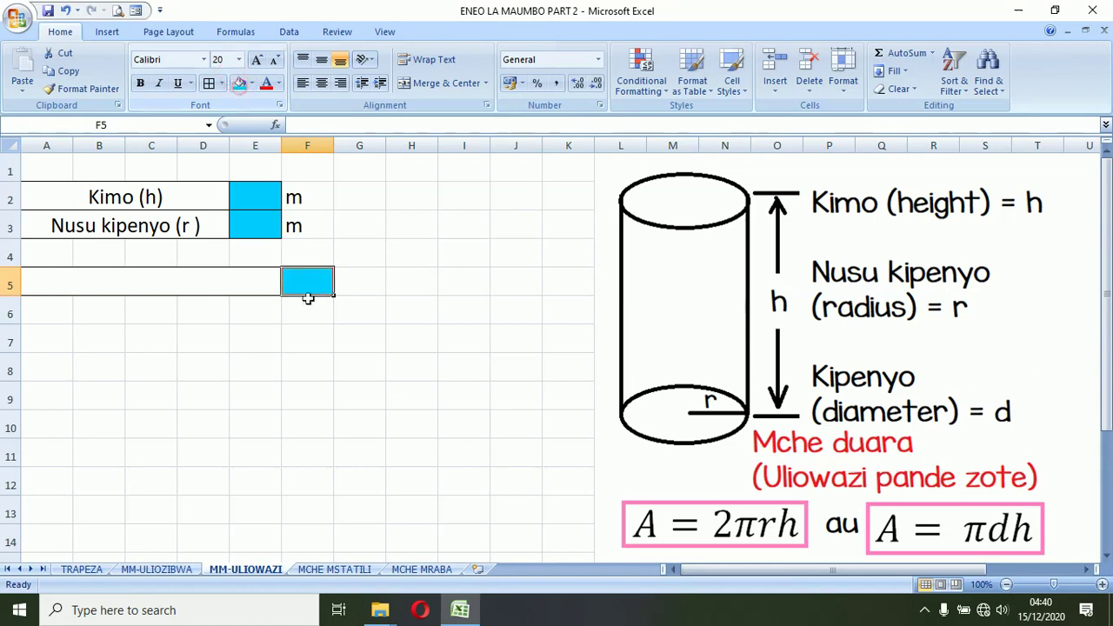
Put the unit m² in G5 with the 2 in superscript.
{"action": "left_click", "coordinate": [361, 288]}
{"action": "type", "text": "m2"}
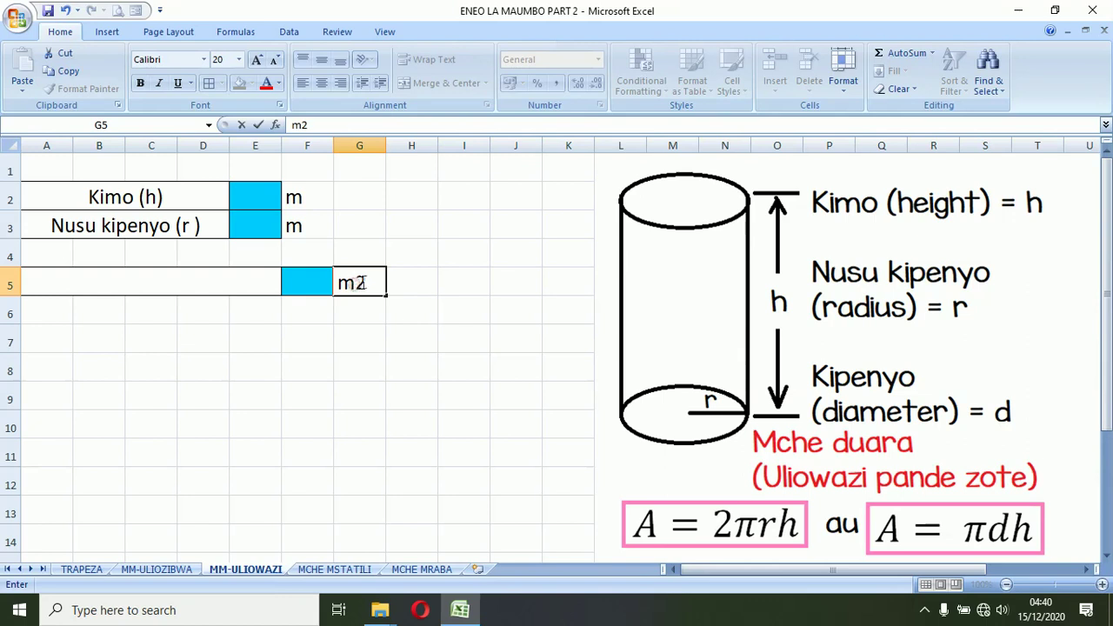
{"action": "left_click_drag", "start_coordinate": [366, 282], "coordinate": [358, 283]}
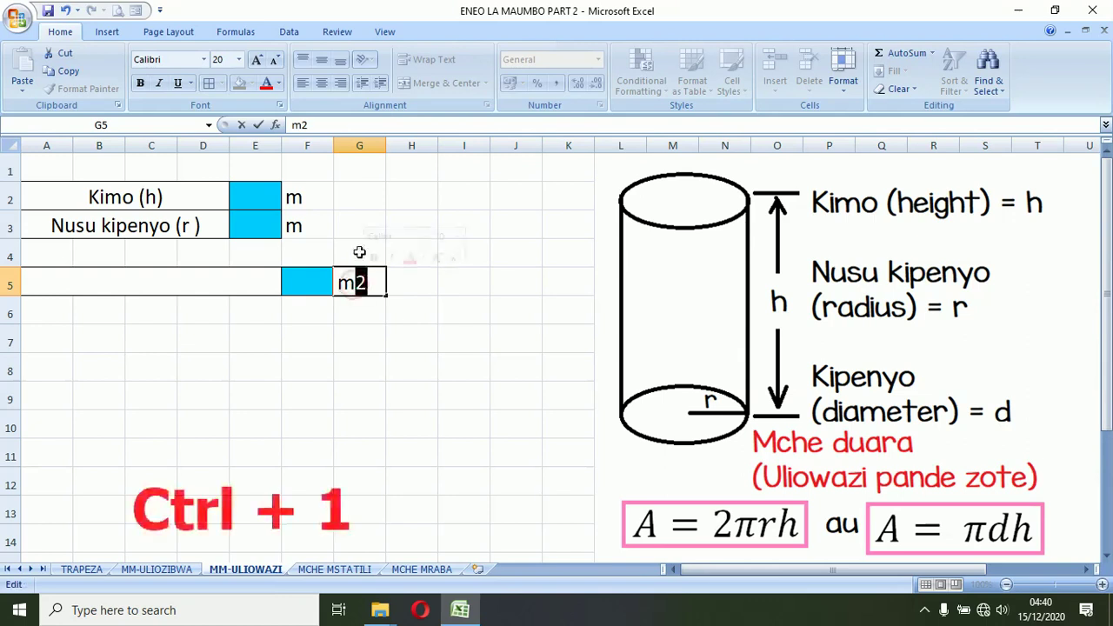
{"action": "key", "text": "ctrl+1"}
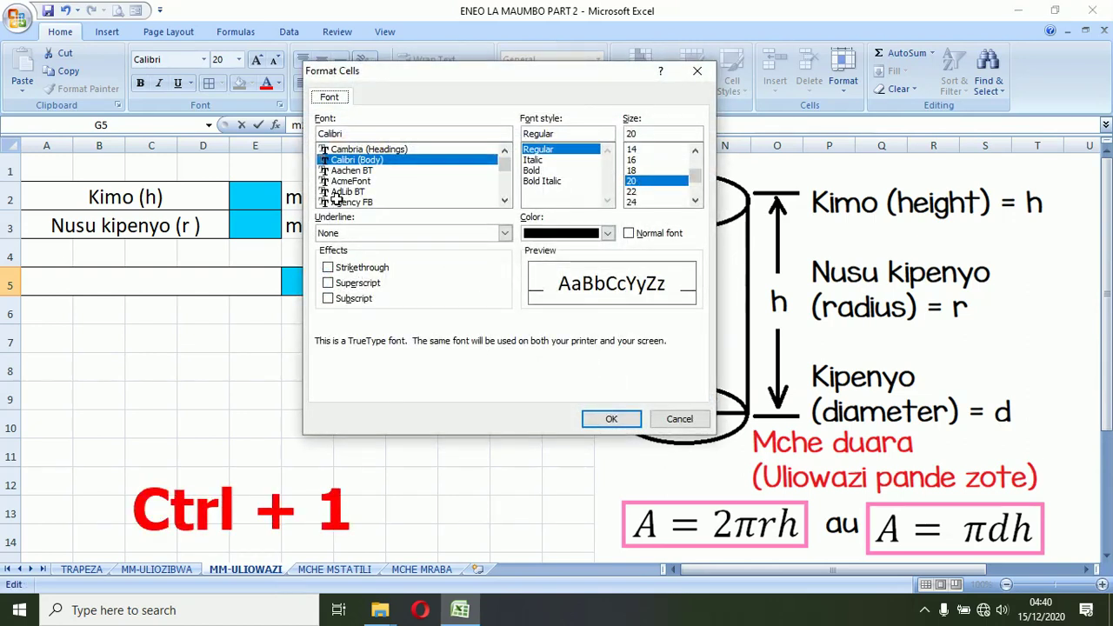
{"action": "left_click", "coordinate": [328, 283]}
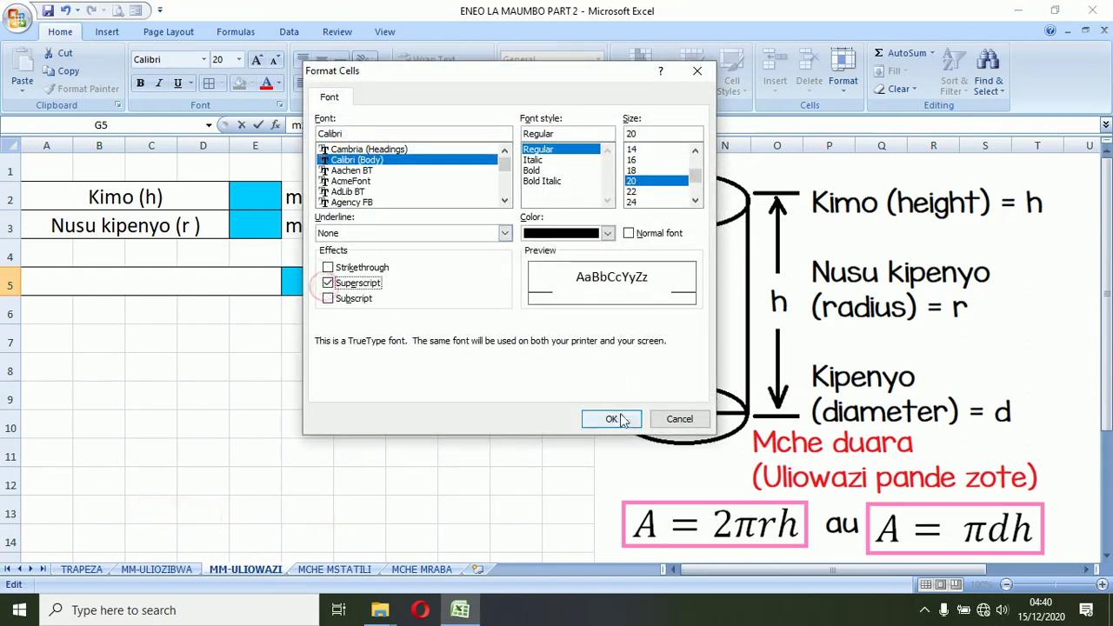
{"action": "left_click", "coordinate": [611, 418]}
{"action": "left_click", "coordinate": [359, 369]}
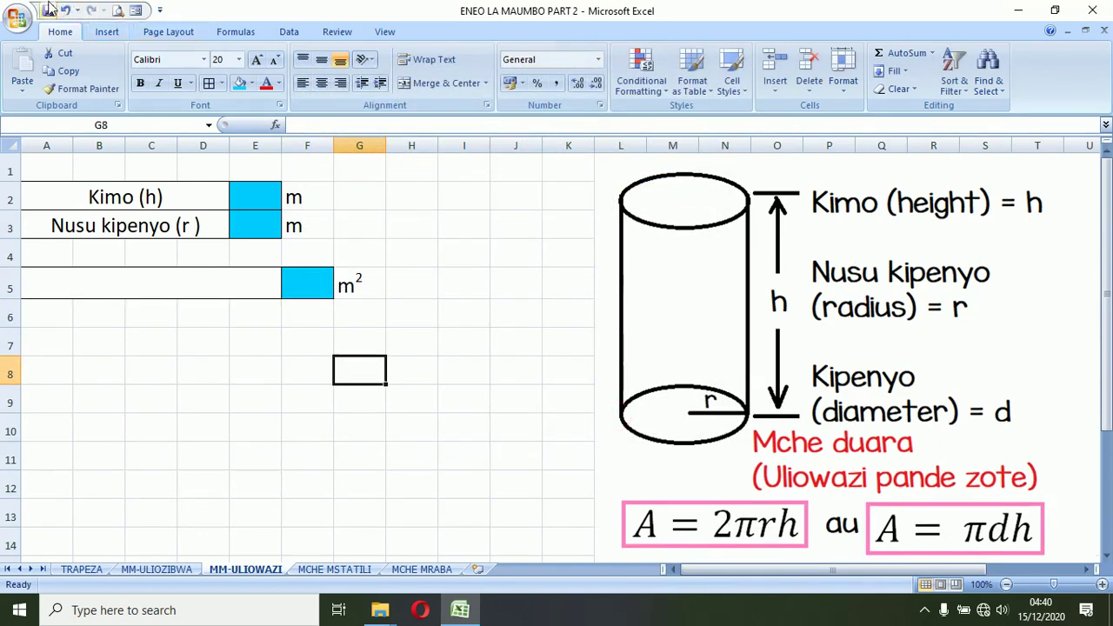
Type ENEO LA MCHE DUARA into the merged cell A5.
{"action": "left_click", "coordinate": [207, 284]}
{"action": "type", "text": "ENE"}
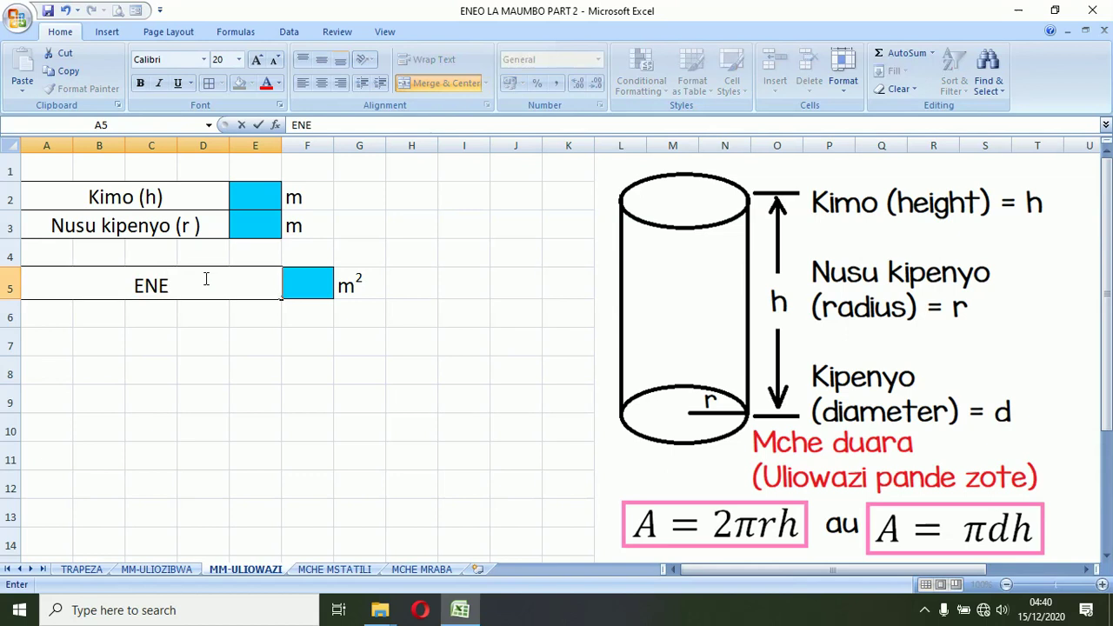
{"action": "type", "text": "O LA MCHE DUARA"}
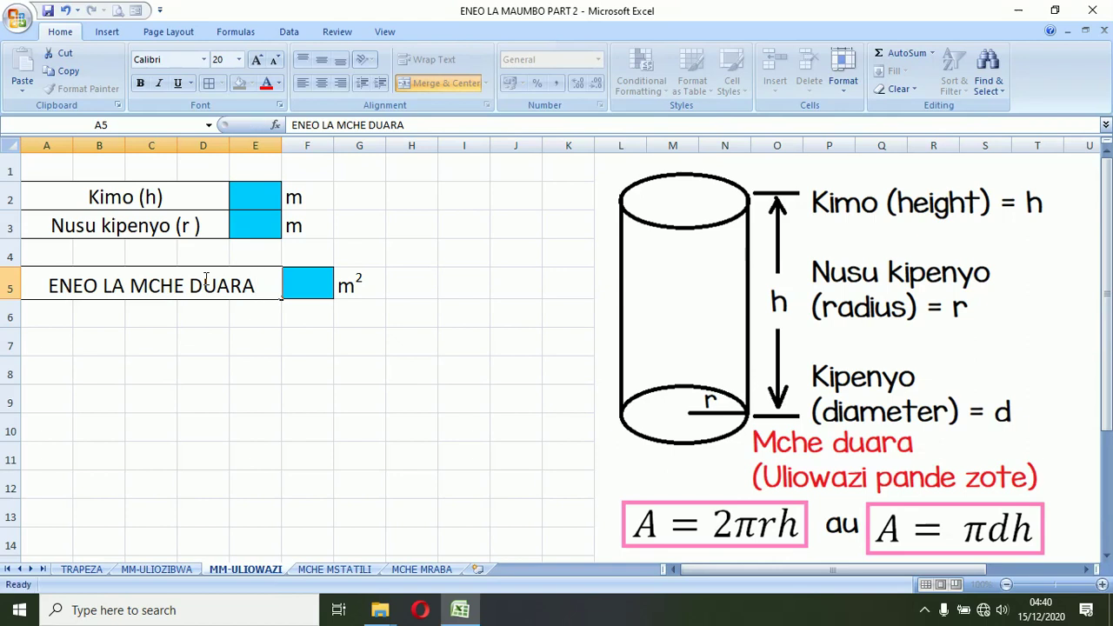
{"action": "key", "text": "Return"}
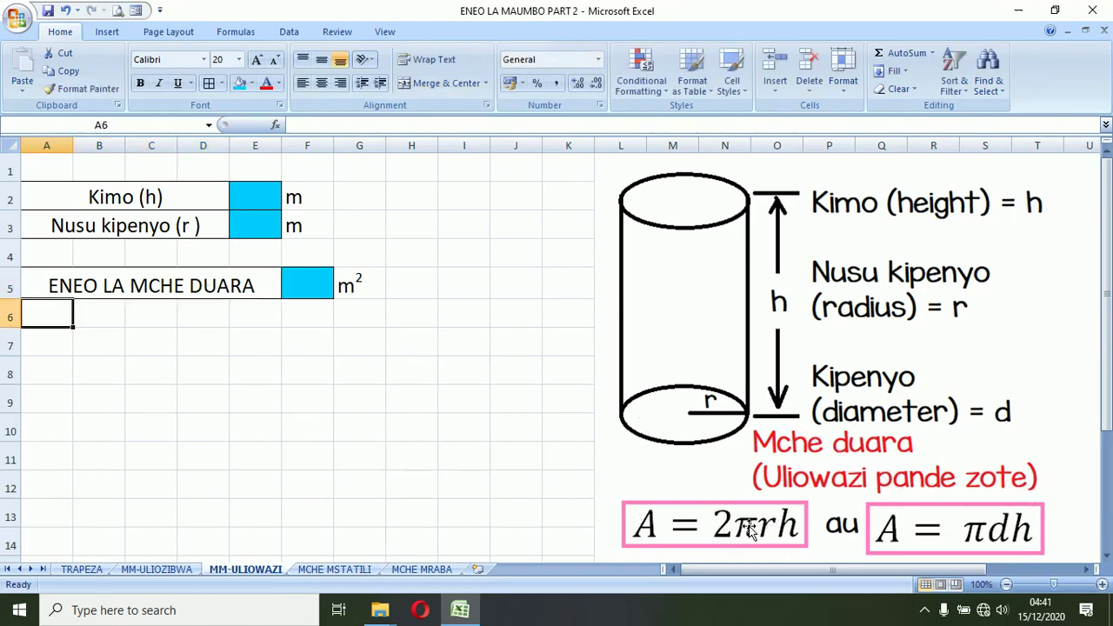
{"action": "left_click", "coordinate": [300, 280]}
Enter =2*PI()*E3*E2 in F5 for the curved surface area.
{"action": "type", "text": "=2*"}
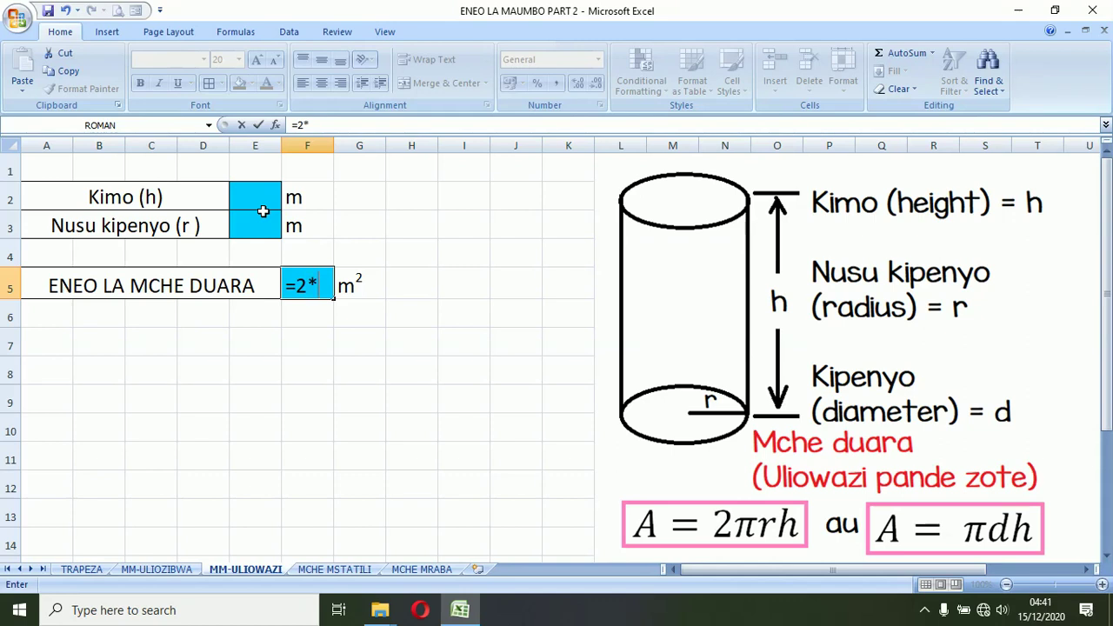
{"action": "type", "text": "PI"}
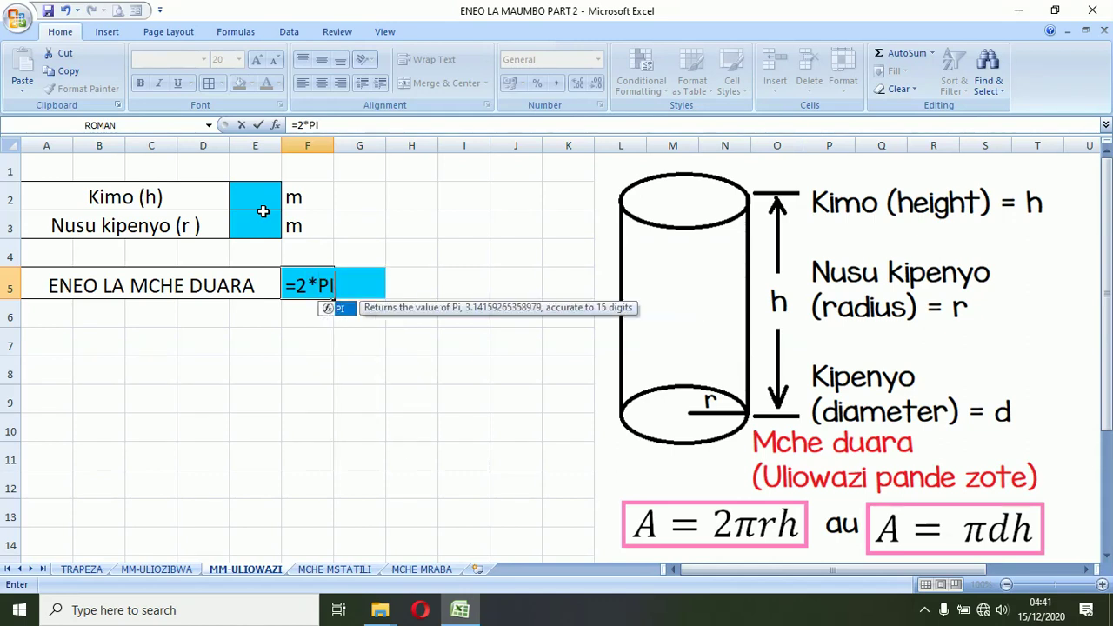
{"action": "type", "text": "()*"}
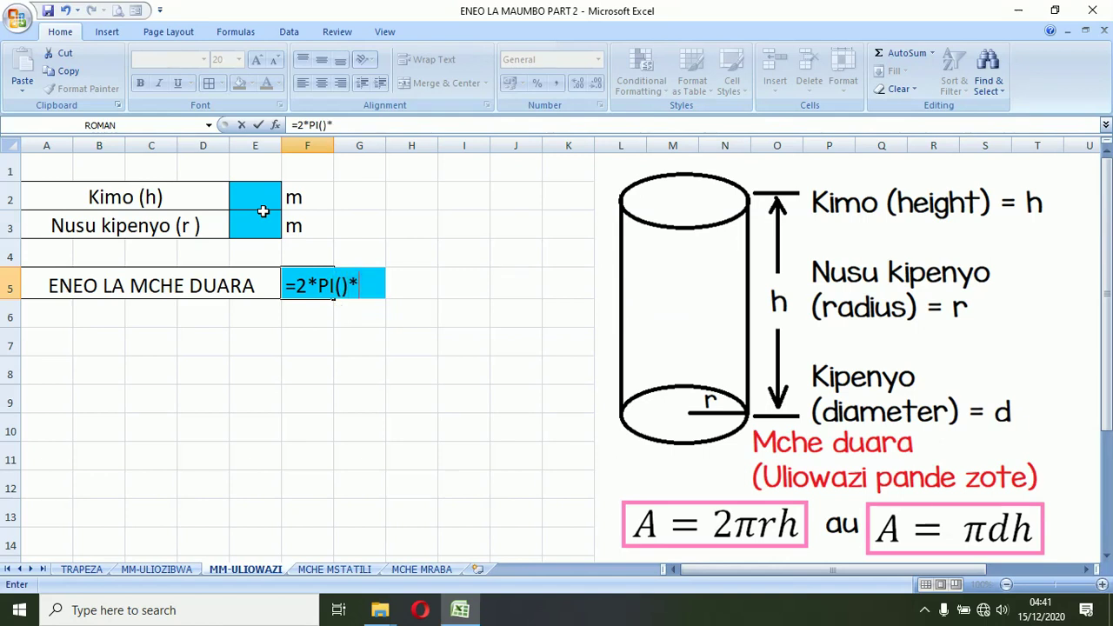
{"action": "left_click", "coordinate": [260, 226]}
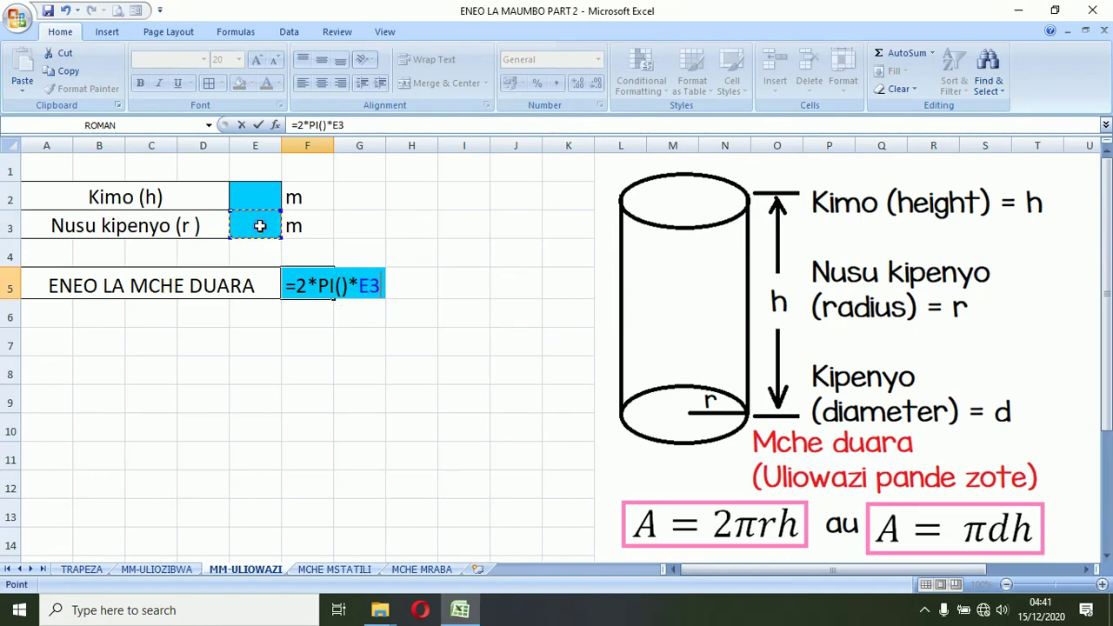
{"action": "type", "text": "*"}
{"action": "left_click", "coordinate": [260, 200]}
{"action": "key", "text": "Return"}
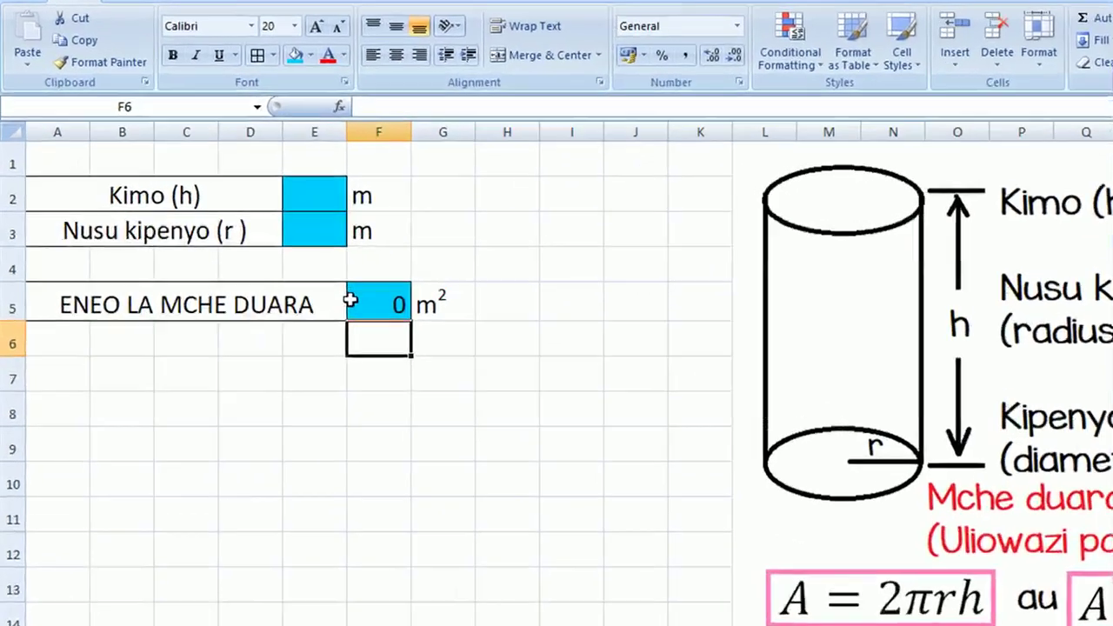
{"action": "left_click", "coordinate": [287, 288]}
{"action": "left_click", "coordinate": [596, 45]}
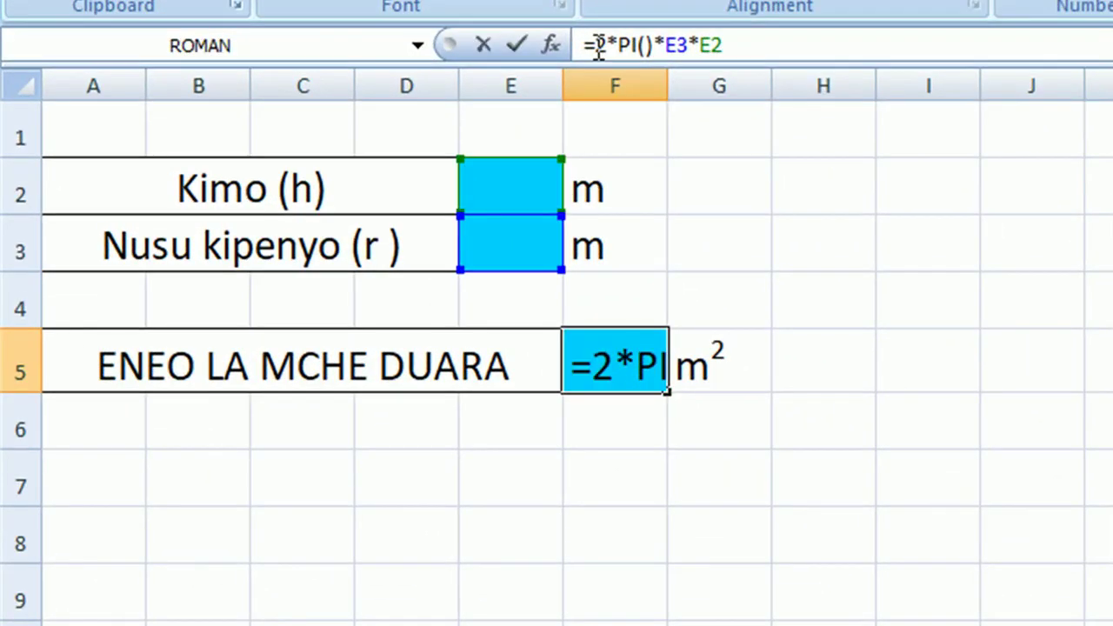
Rewrite F5 as =IF(AND(E3<>"",E2<>""),2*PI()*E3*E2,"") so it stays blank until both inputs are filled.
{"action": "type", "text": "IF("}
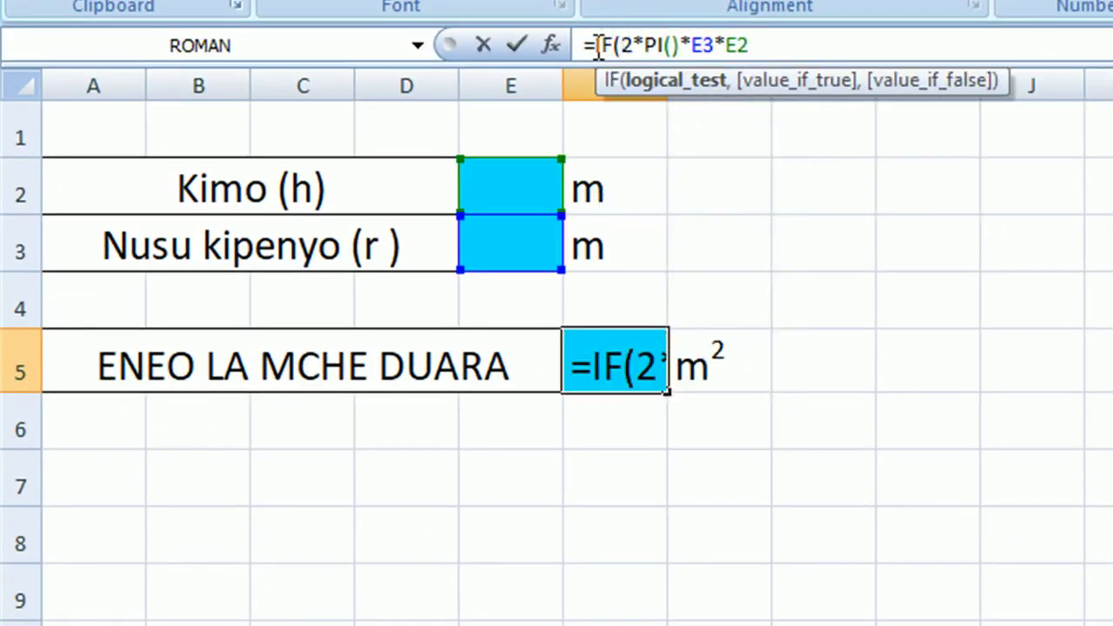
{"action": "type", "text": "AND("}
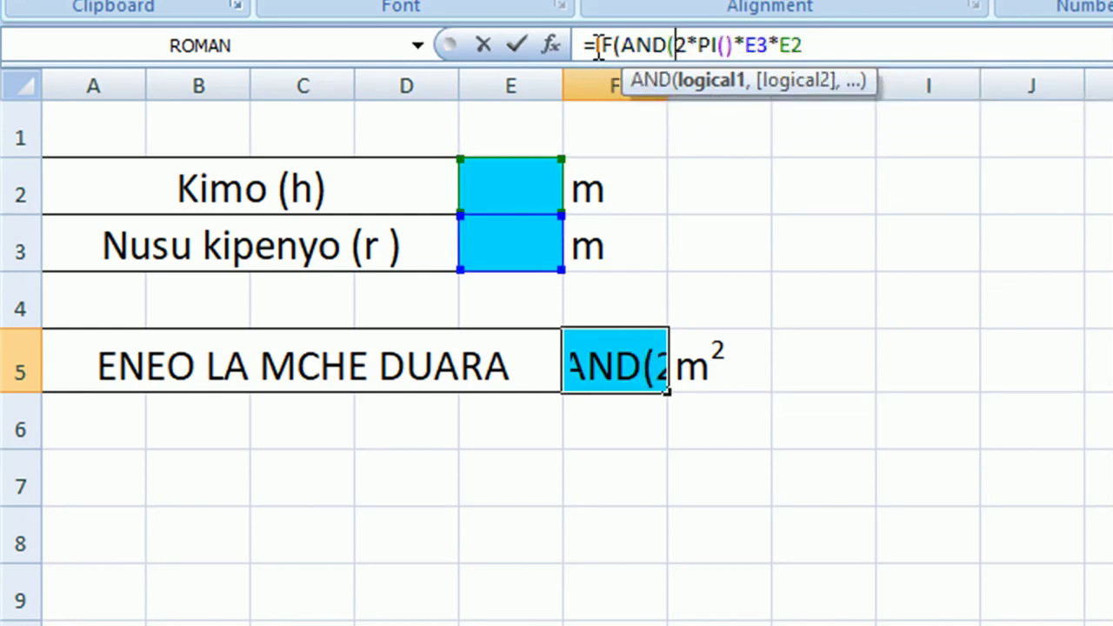
{"action": "left_click", "coordinate": [507, 248]}
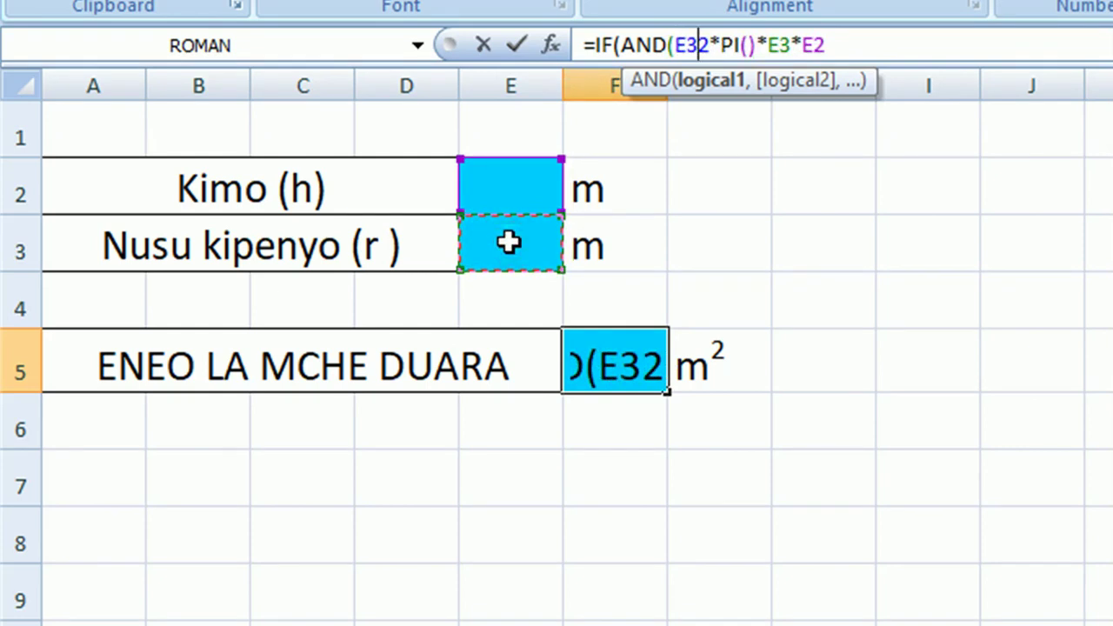
{"action": "type", "text": "<>"}
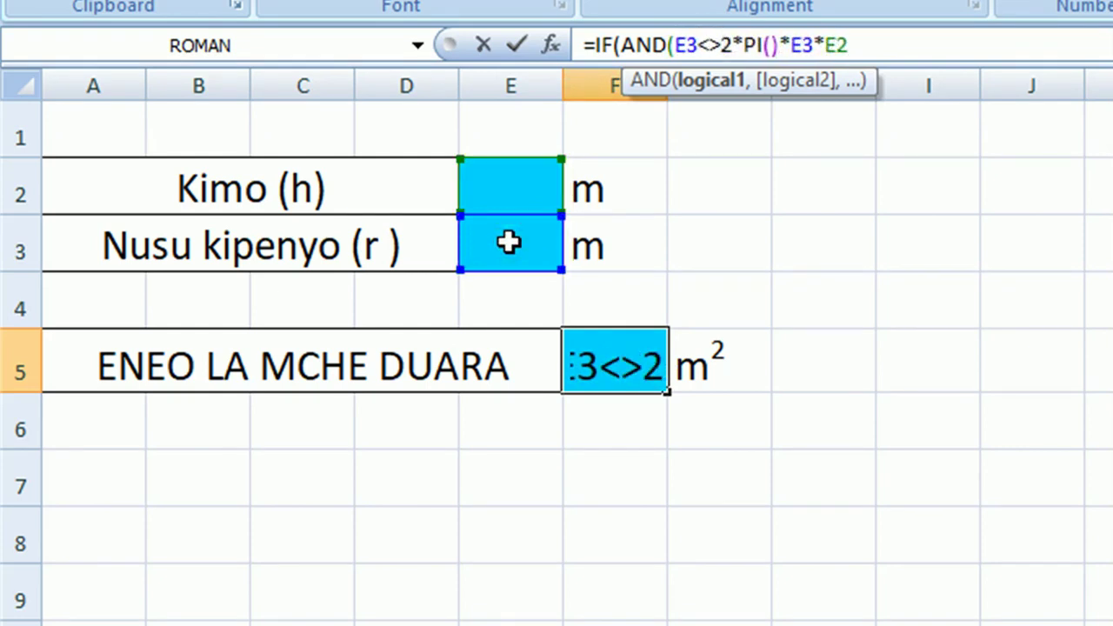
{"action": "type", "text": "\"\","}
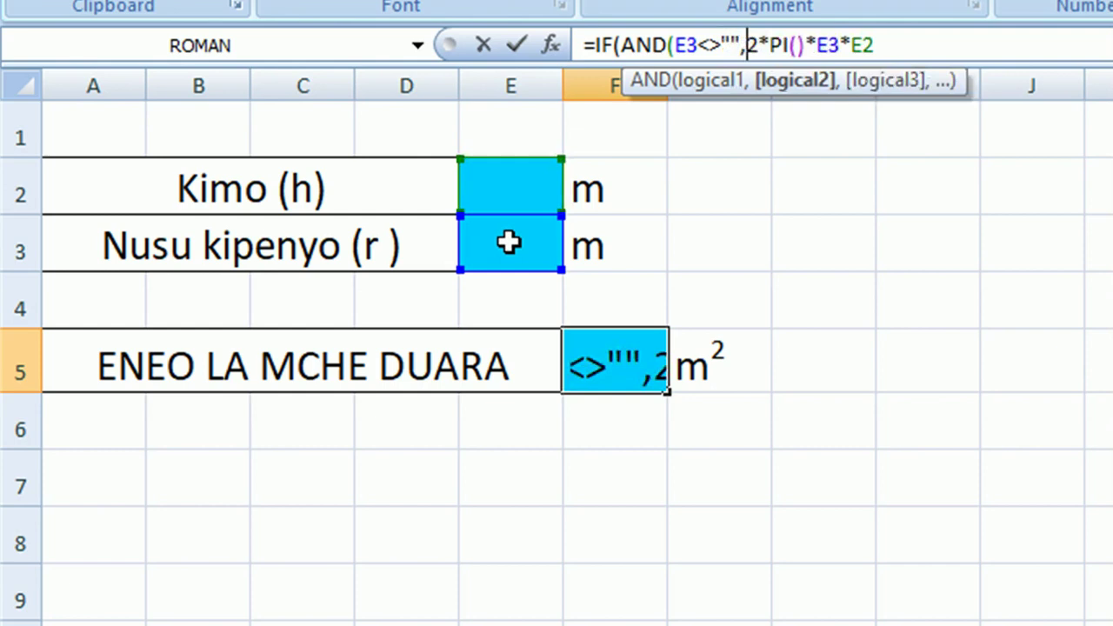
{"action": "left_click", "coordinate": [517, 191]}
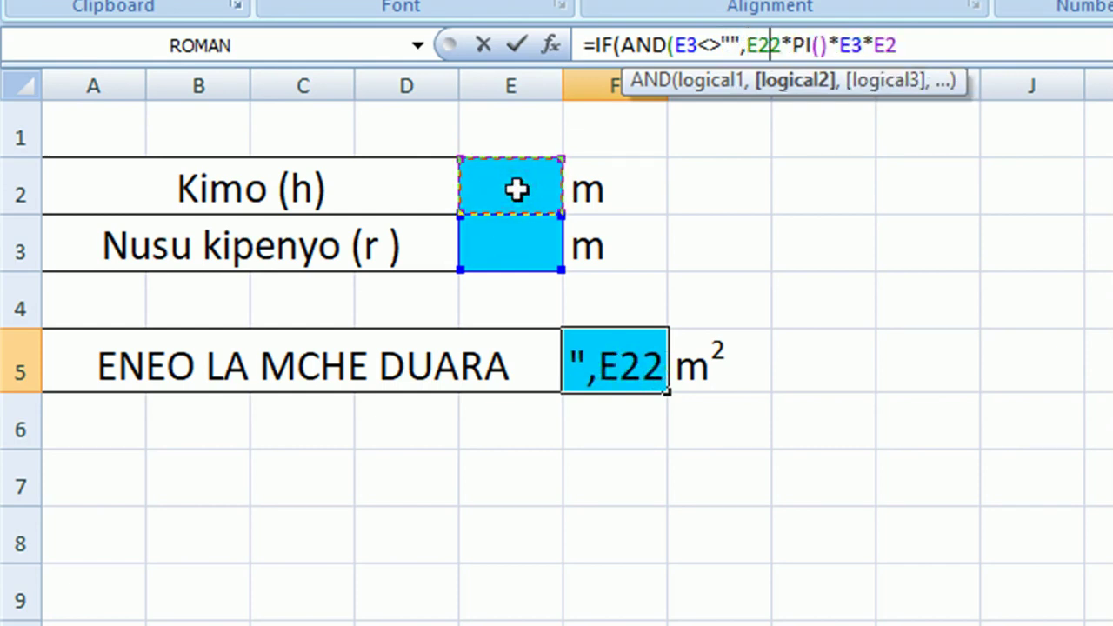
{"action": "type", "text": "<>"}
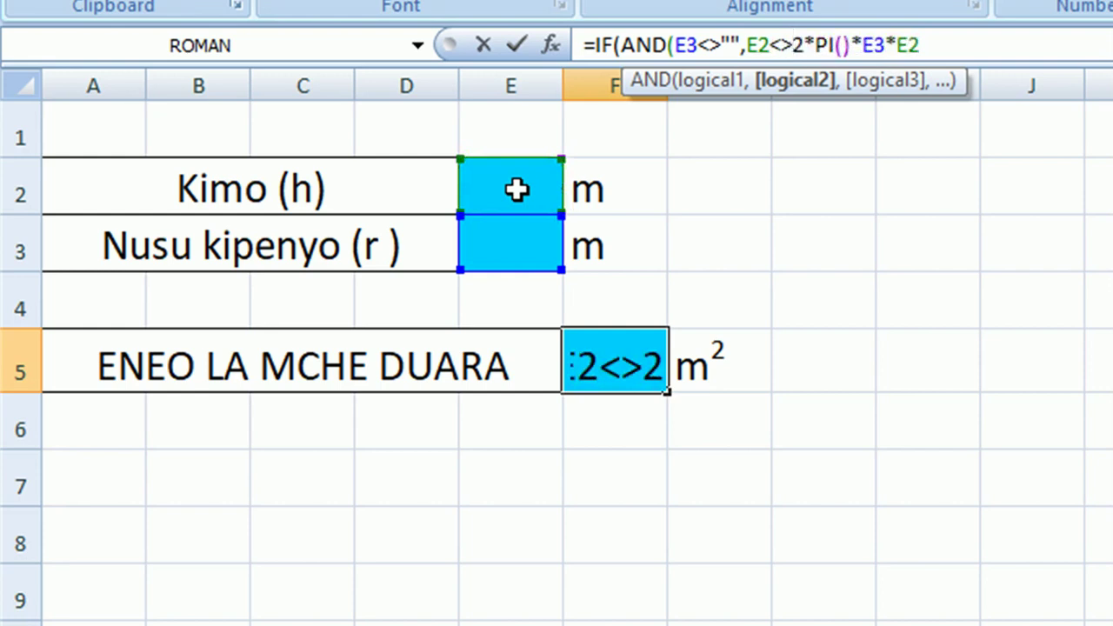
{"action": "type", "text": "\"\"),"}
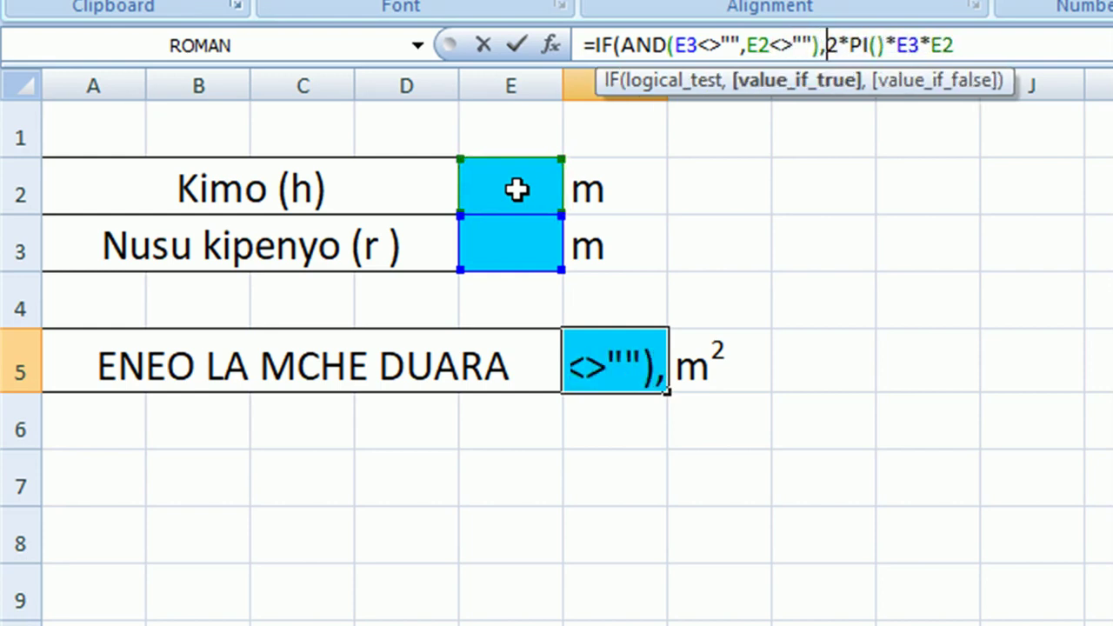
{"action": "left_click", "coordinate": [969, 45]}
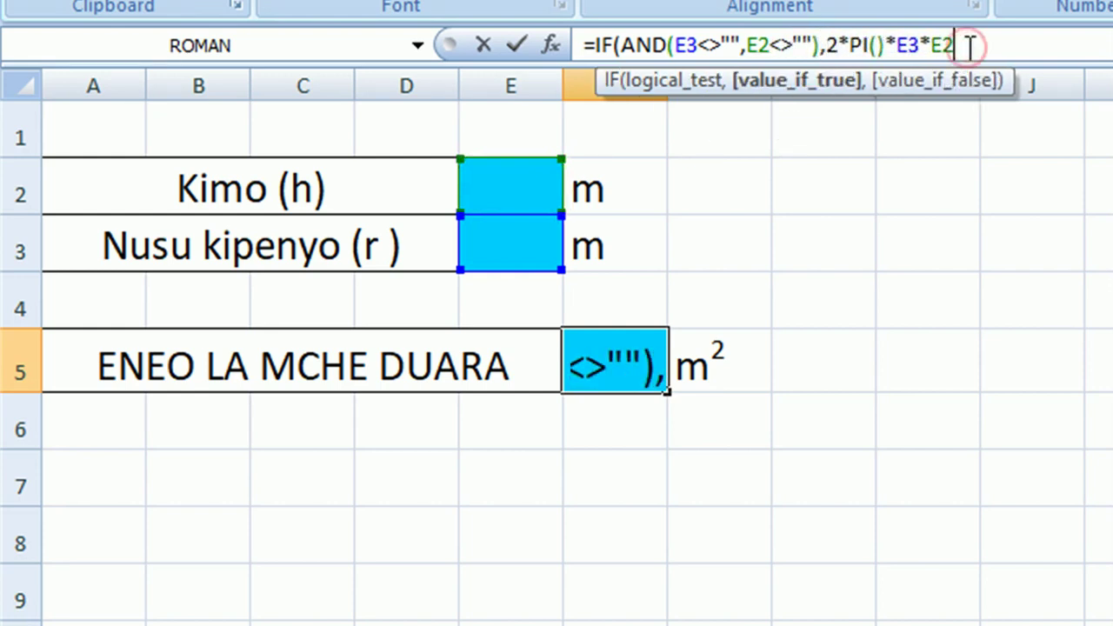
{"action": "type", "text": ",\"\""}
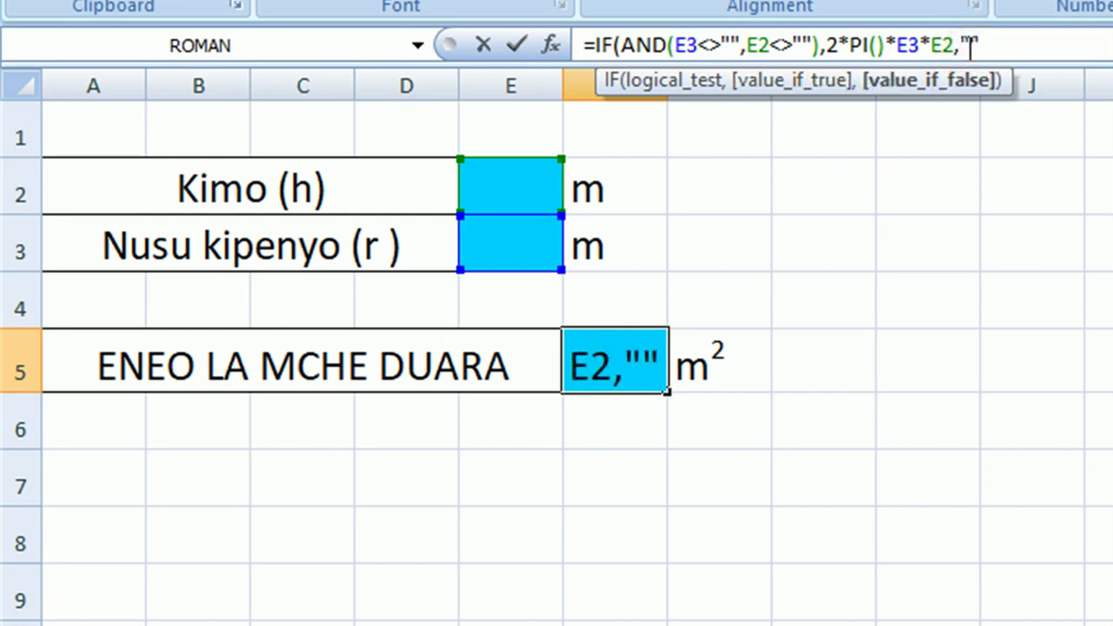
{"action": "type", "text": ")"}
{"action": "key", "text": "Return"}
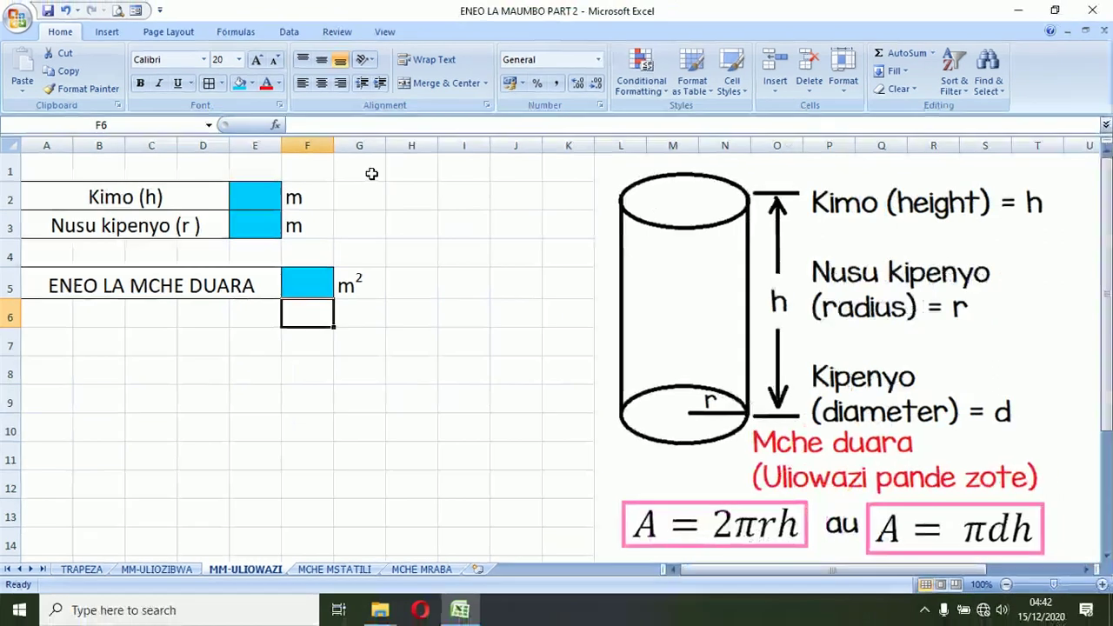
Mark every cell on the MM-ULIOWAZI sheet as Hidden in the Protection settings.
{"action": "left_click", "coordinate": [5, 143]}
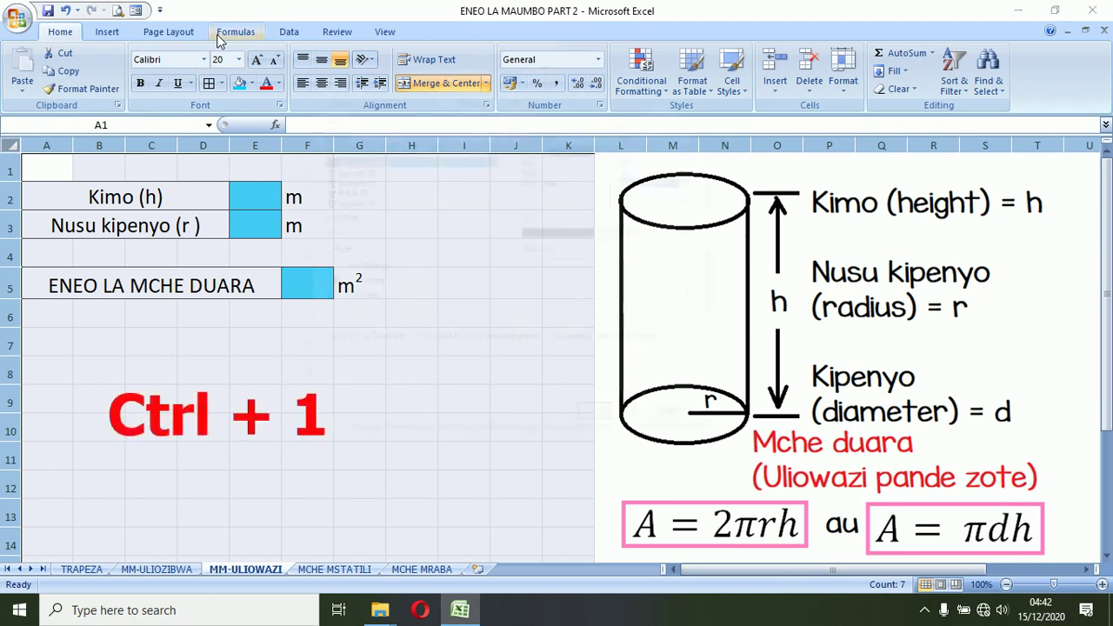
{"action": "key", "text": "ctrl+1"}
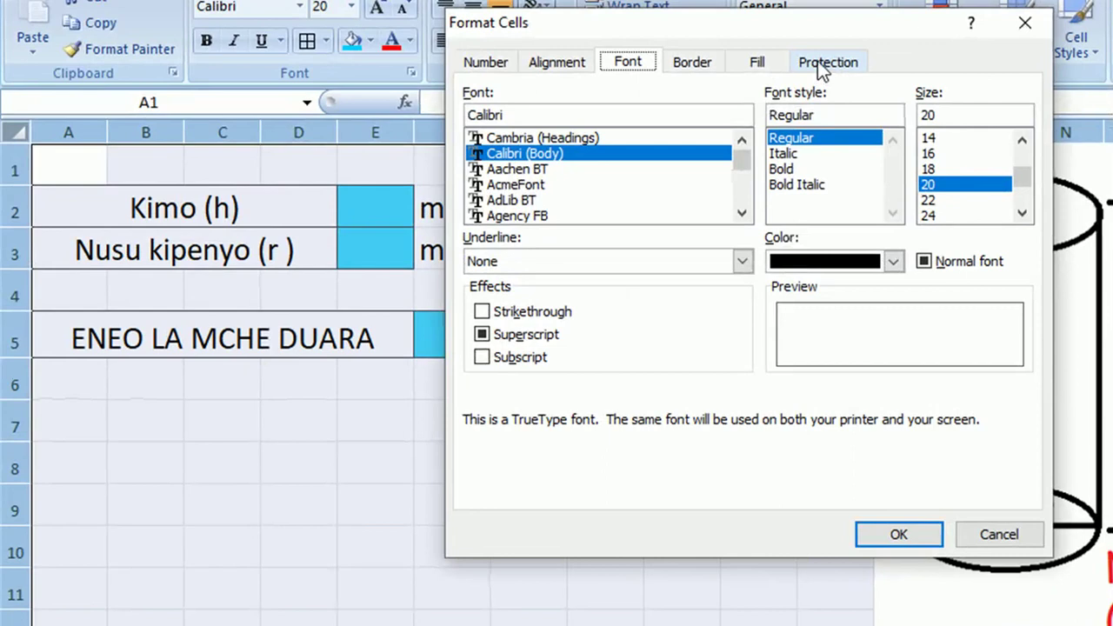
{"action": "left_click", "coordinate": [826, 62]}
{"action": "left_click", "coordinate": [495, 117]}
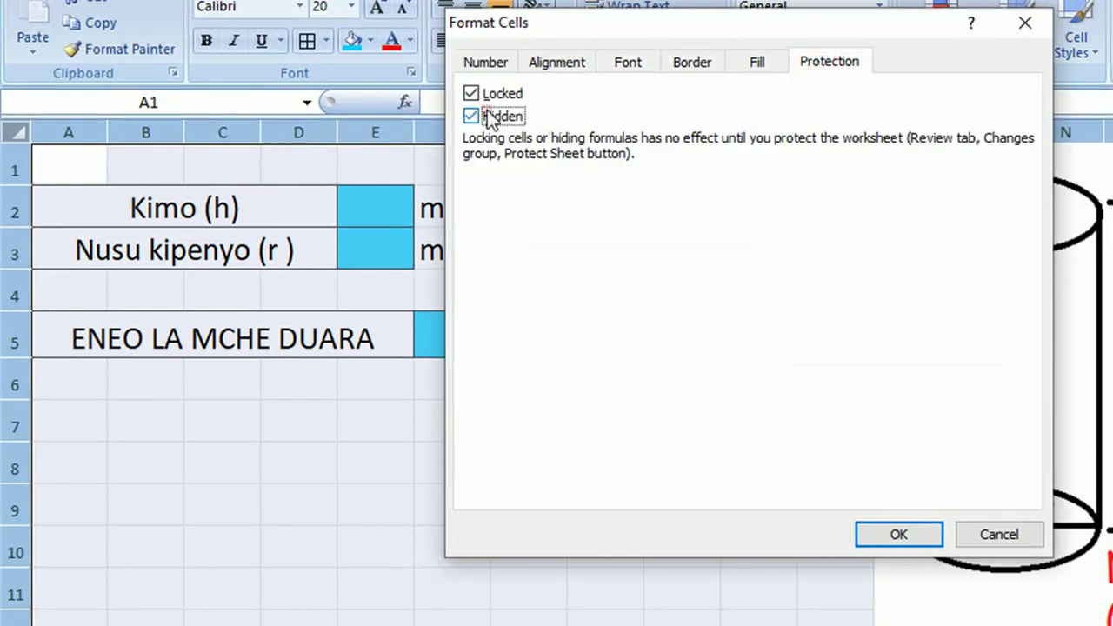
{"action": "left_click", "coordinate": [895, 534]}
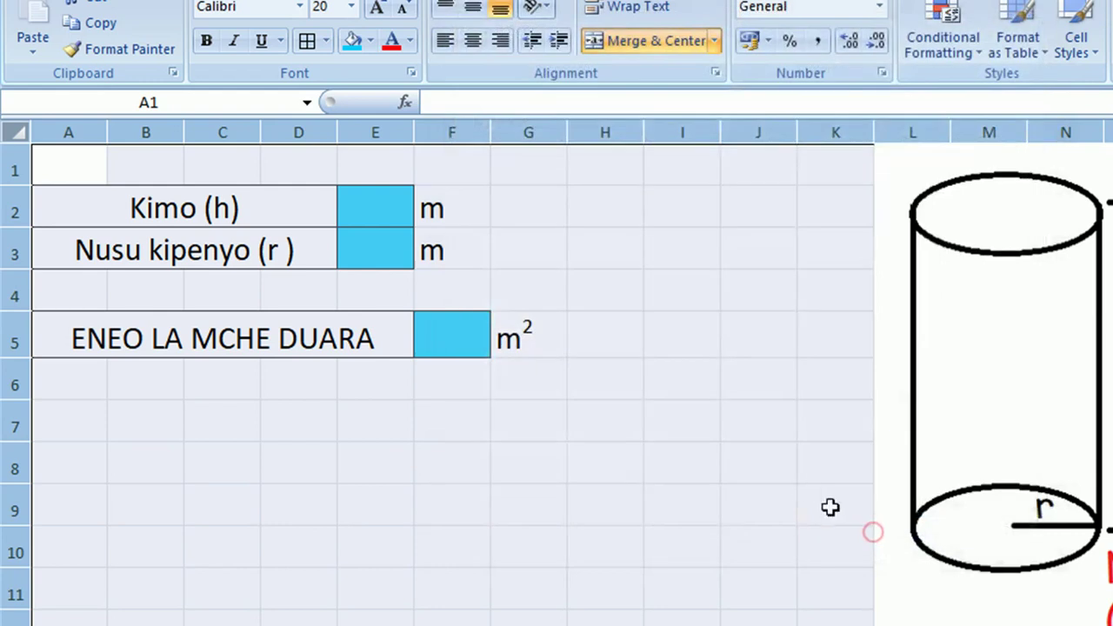
Unlock the height and radius input cells E2 and E3.
{"action": "left_click", "coordinate": [392, 210]}
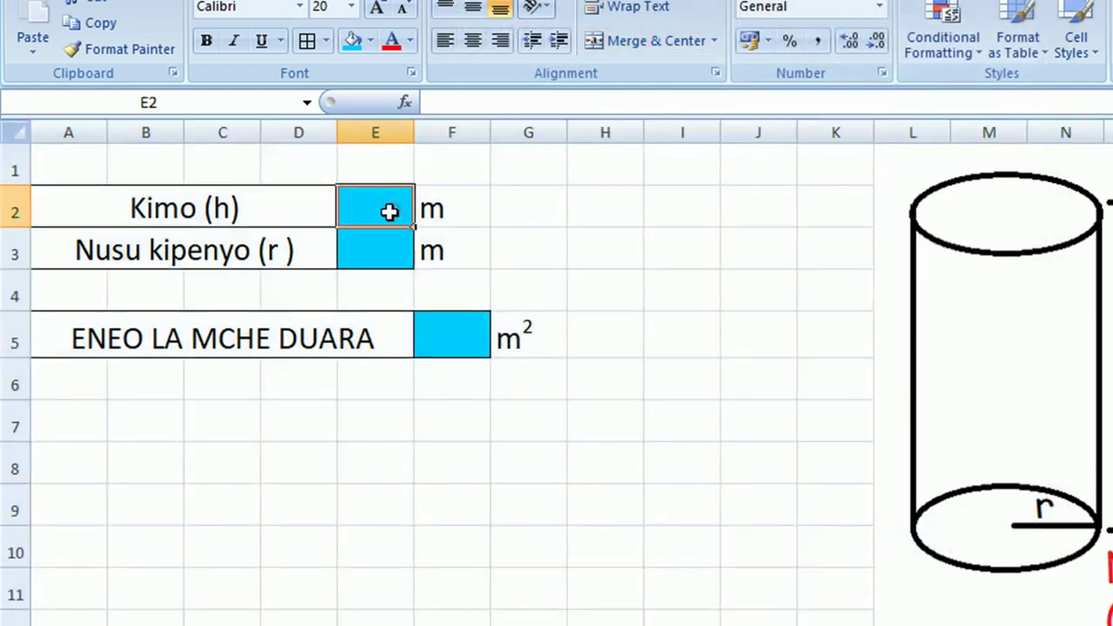
{"action": "left_click", "coordinate": [378, 251]}
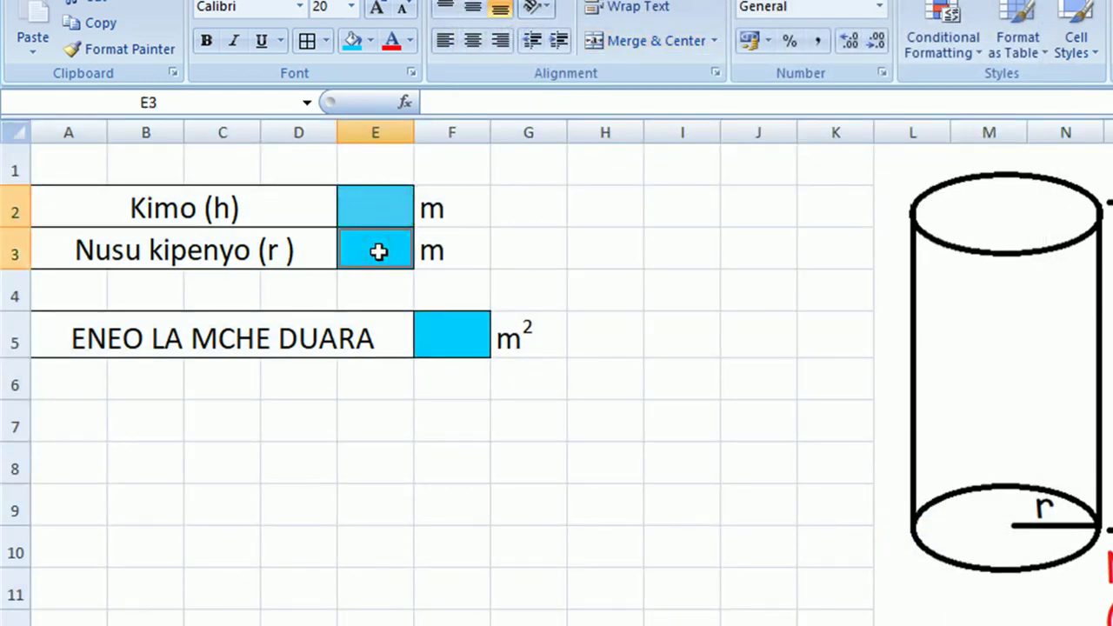
{"action": "key", "text": "ctrl+1"}
{"action": "left_click", "coordinate": [470, 93]}
{"action": "left_click", "coordinate": [860, 533]}
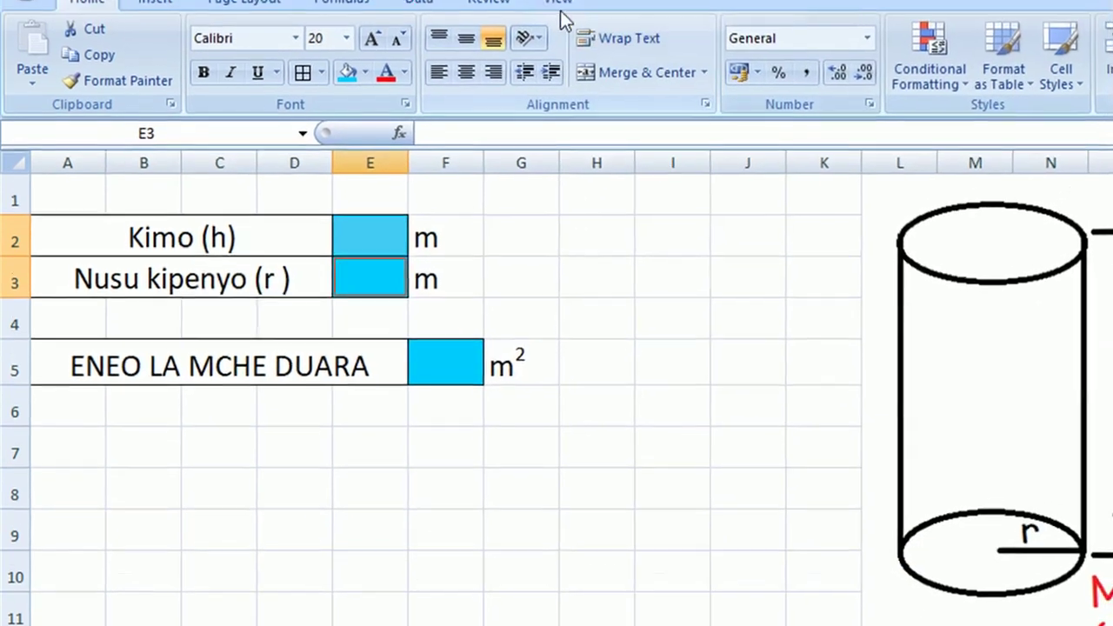
Protect the sheet with Select locked cells turned off, and save the workbook.
{"action": "left_click", "coordinate": [479, 44]}
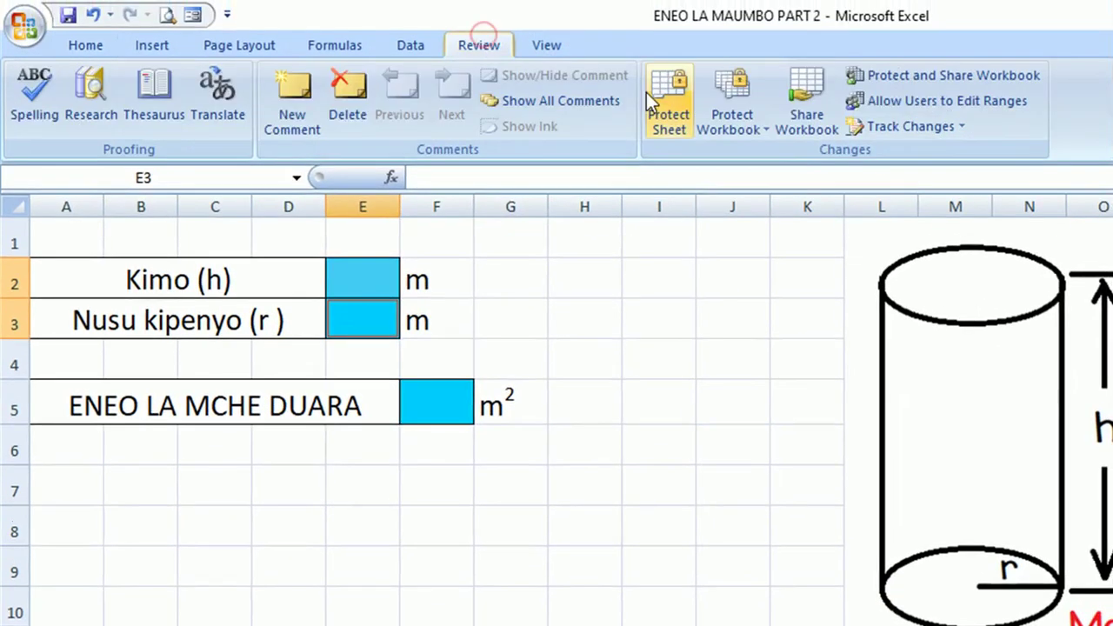
{"action": "left_click", "coordinate": [662, 94]}
{"action": "left_click", "coordinate": [594, 322]}
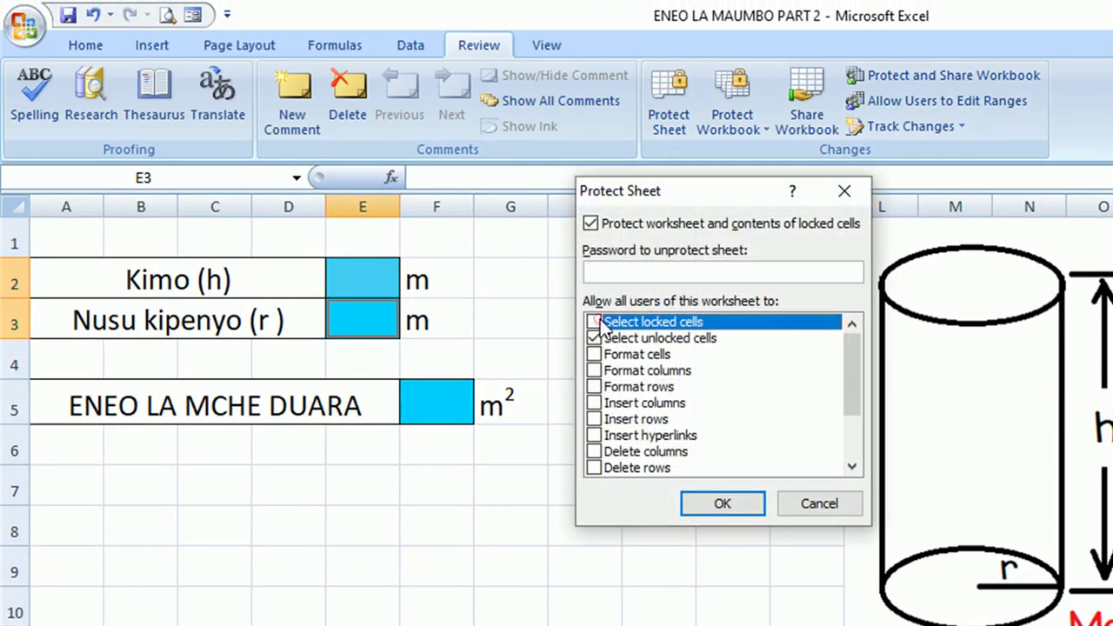
{"action": "left_click", "coordinate": [695, 502]}
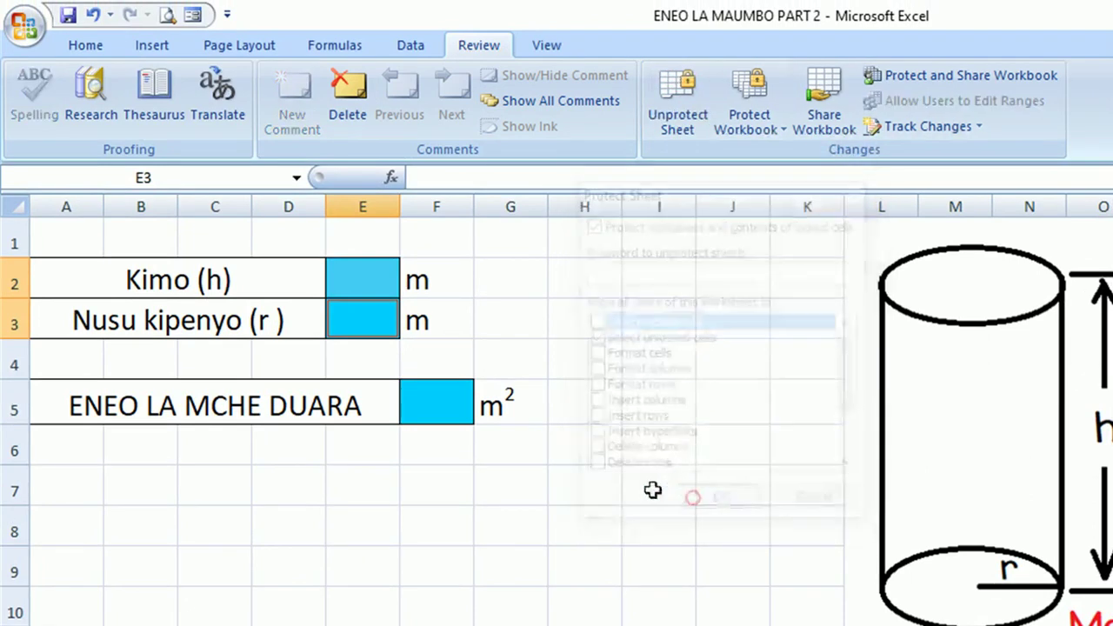
{"action": "left_click", "coordinate": [68, 15]}
Enter height 2 and radius 3, giving a surface area of 38 m².
{"action": "left_click", "coordinate": [350, 277]}
{"action": "type", "text": "2"}
{"action": "key", "text": "Return"}
{"action": "type", "text": "3"}
{"action": "key", "text": "Return"}
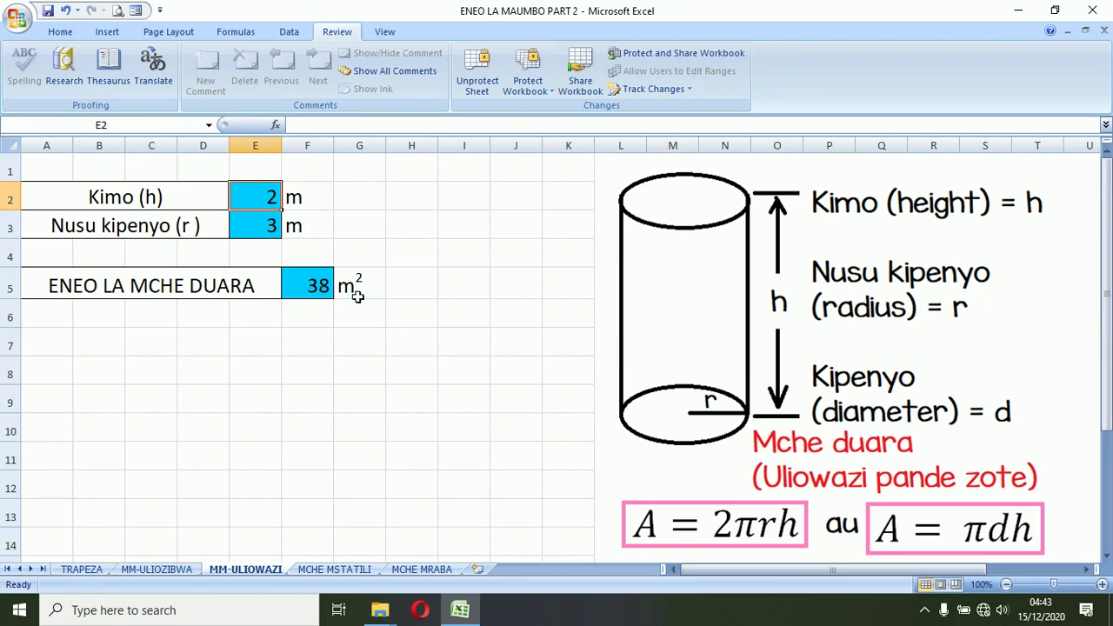
Save the workbook and switch to the MCHE MSTATILI sheet with the cuboid area formula.
{"action": "left_click", "coordinate": [48, 11]}
{"action": "left_click", "coordinate": [335, 569]}
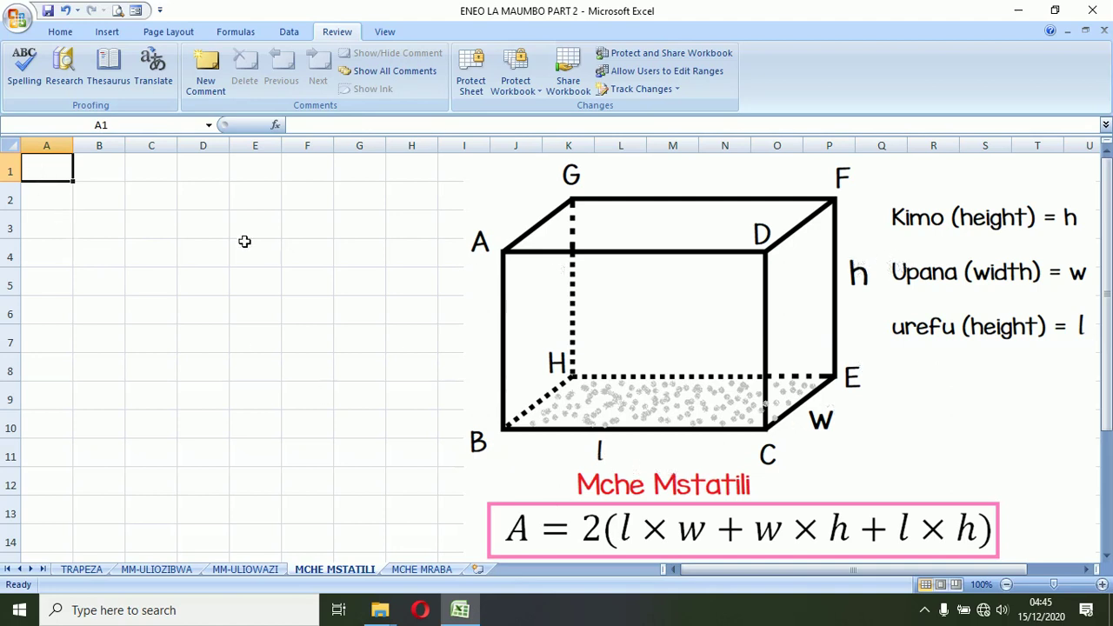
Merge and centre A2:E2, then copy the merged format down to rows 3 and 4.
{"action": "left_click_drag", "start_coordinate": [42, 197], "coordinate": [241, 200]}
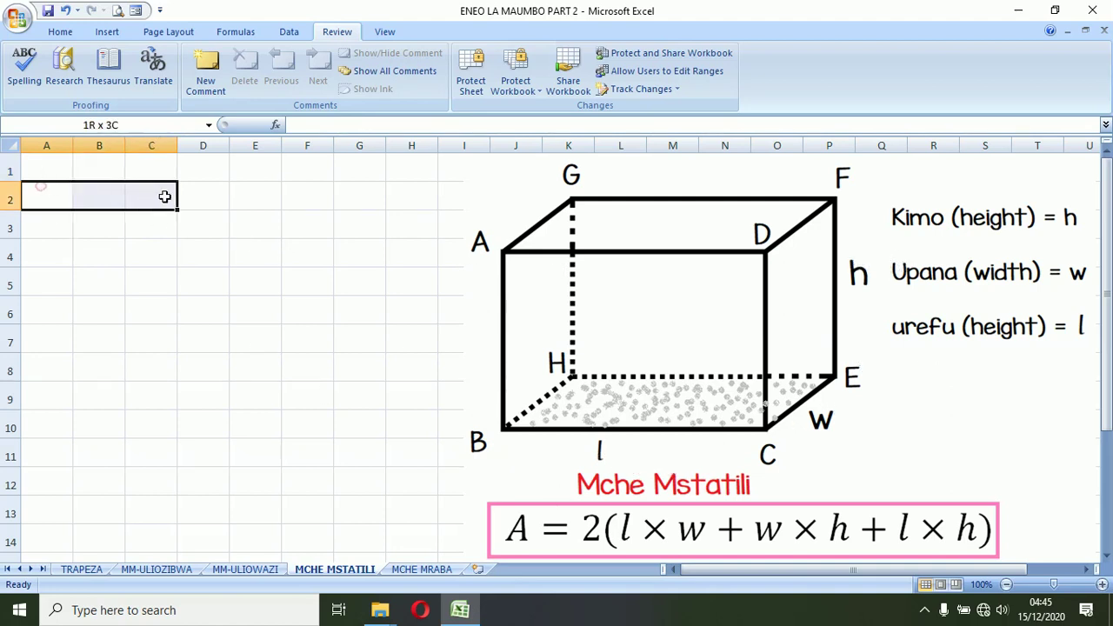
{"action": "left_click", "coordinate": [63, 32]}
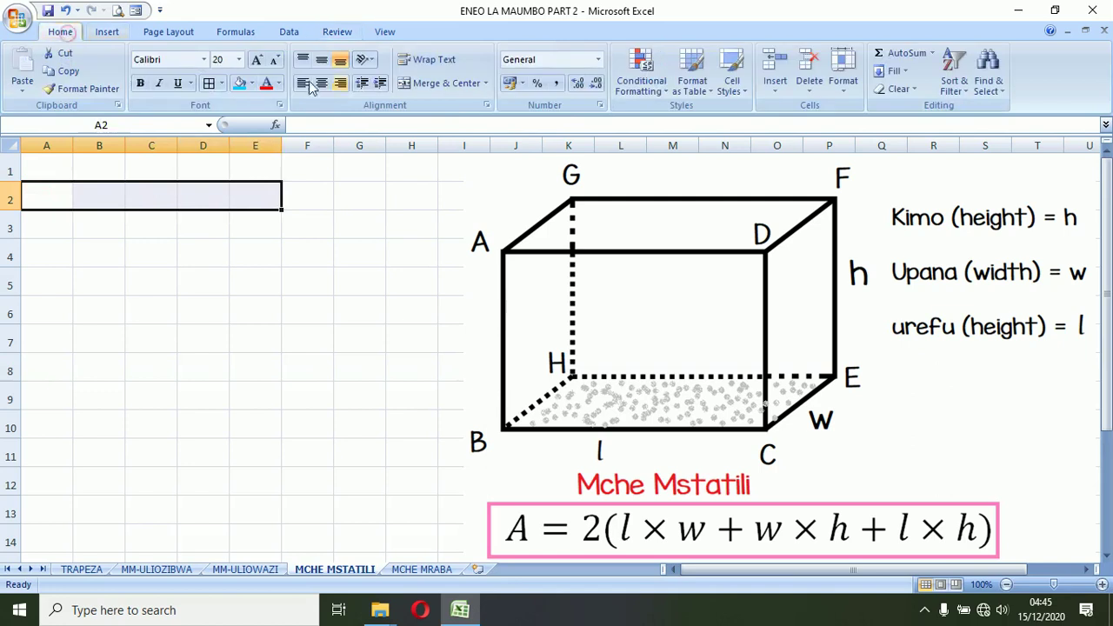
{"action": "left_click", "coordinate": [440, 83]}
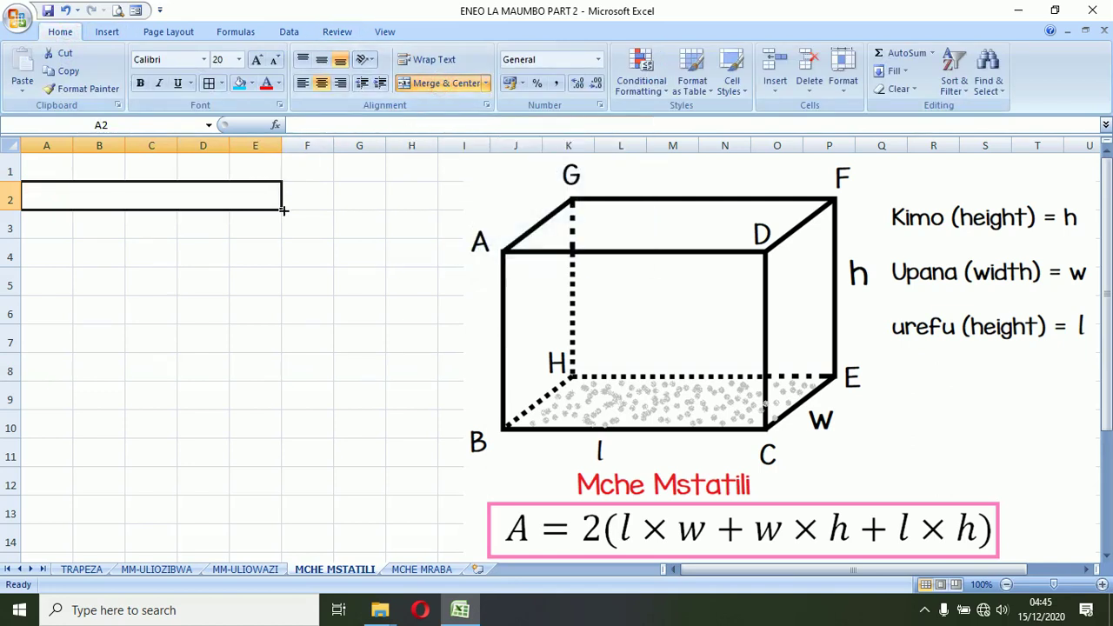
{"action": "left_click_drag", "start_coordinate": [283, 210], "coordinate": [283, 268]}
Apply All Borders to the range A2:F4.
{"action": "left_click", "coordinate": [199, 191]}
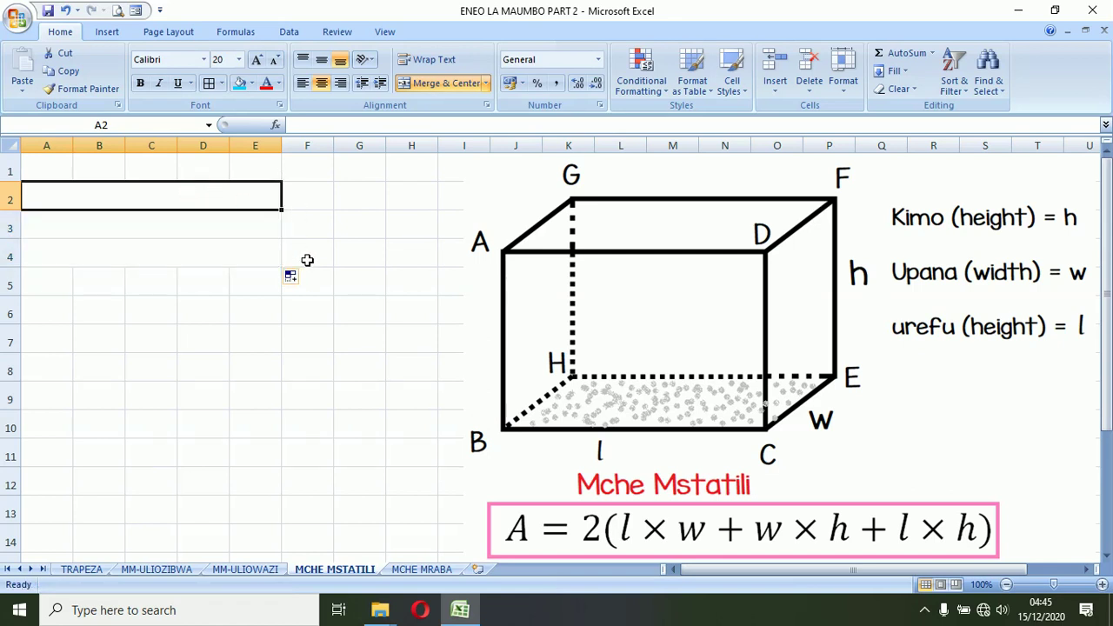
{"action": "left_click_drag", "start_coordinate": [199, 191], "coordinate": [307, 260]}
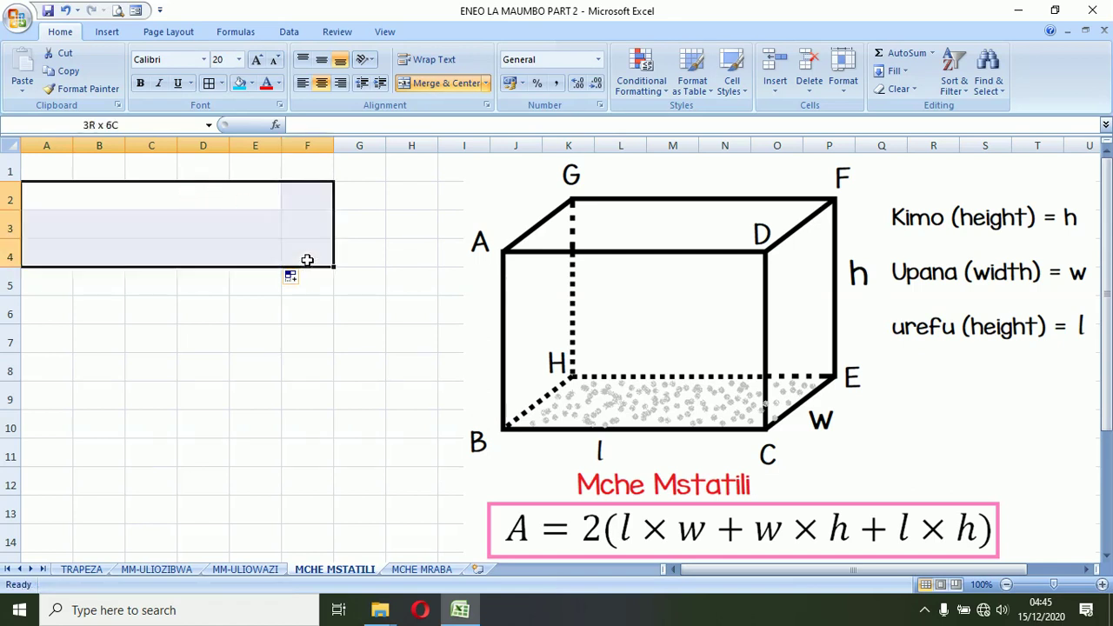
{"action": "left_click", "coordinate": [209, 85]}
{"action": "left_click", "coordinate": [176, 202]}
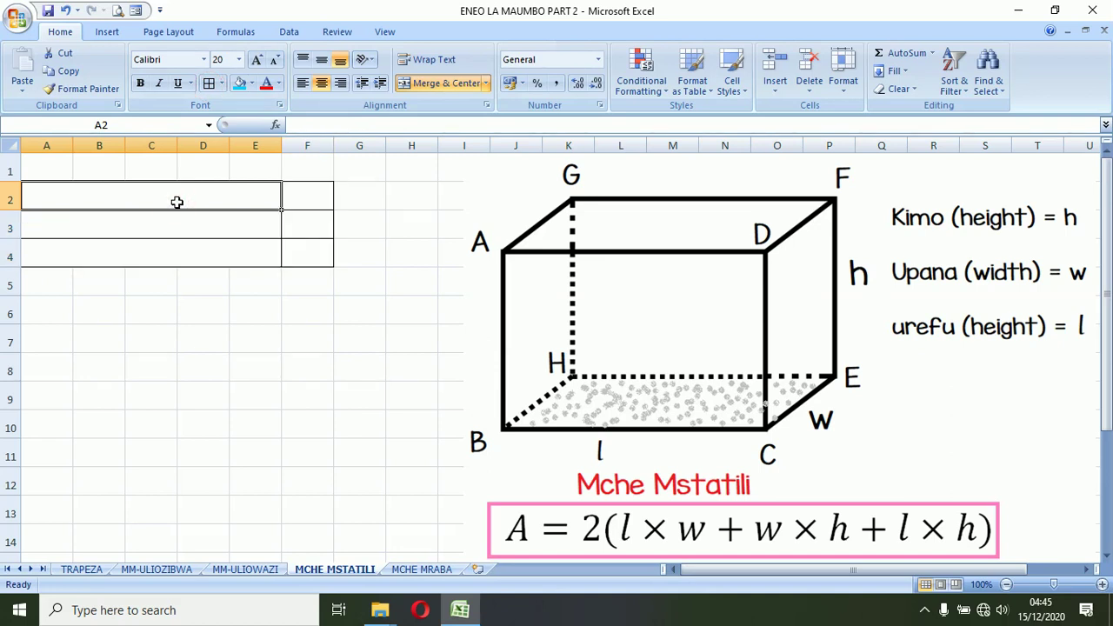
Enter the labels Urefu (l), Upana (w) and Kimo (h) in merged rows 2, 3 and 4.
{"action": "type", "text": "Ki"}
{"action": "key", "text": "BackSpace"}
{"action": "type", "text": "Urefu (l"}
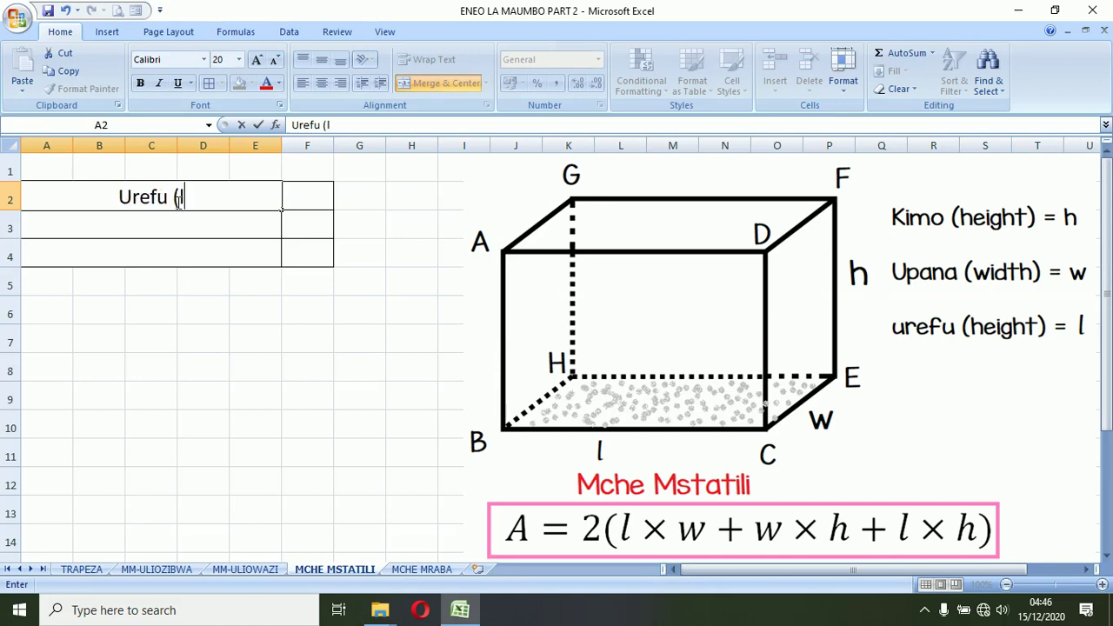
{"action": "type", "text": ")"}
{"action": "key", "text": "Return"}
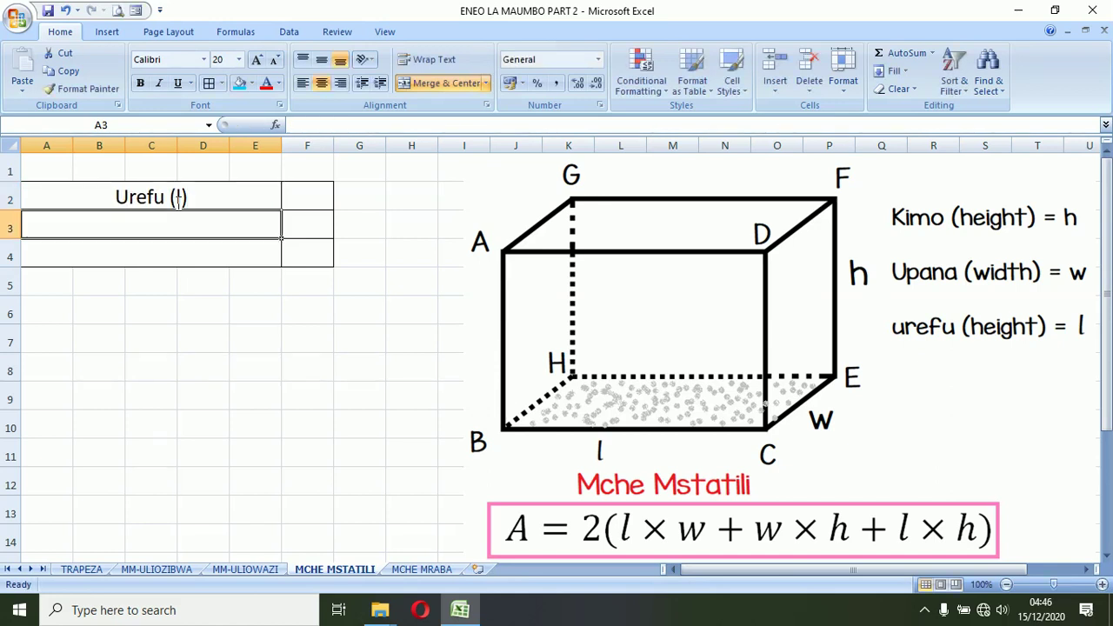
{"action": "type", "text": "Upana (w)"}
{"action": "key", "text": "Return"}
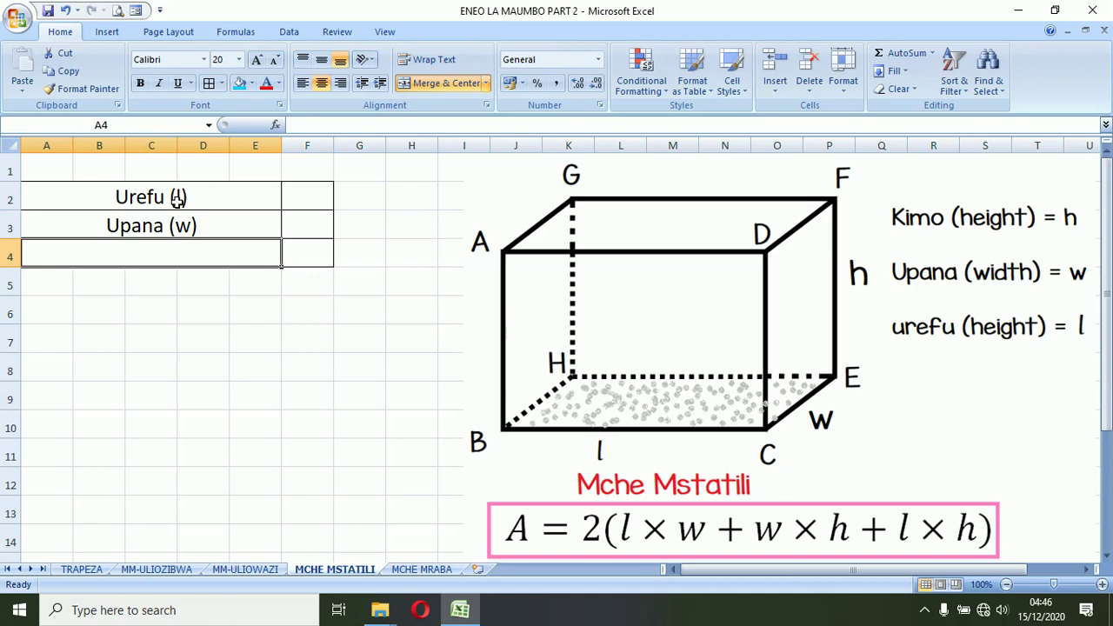
{"action": "type", "text": "Kimo (h)"}
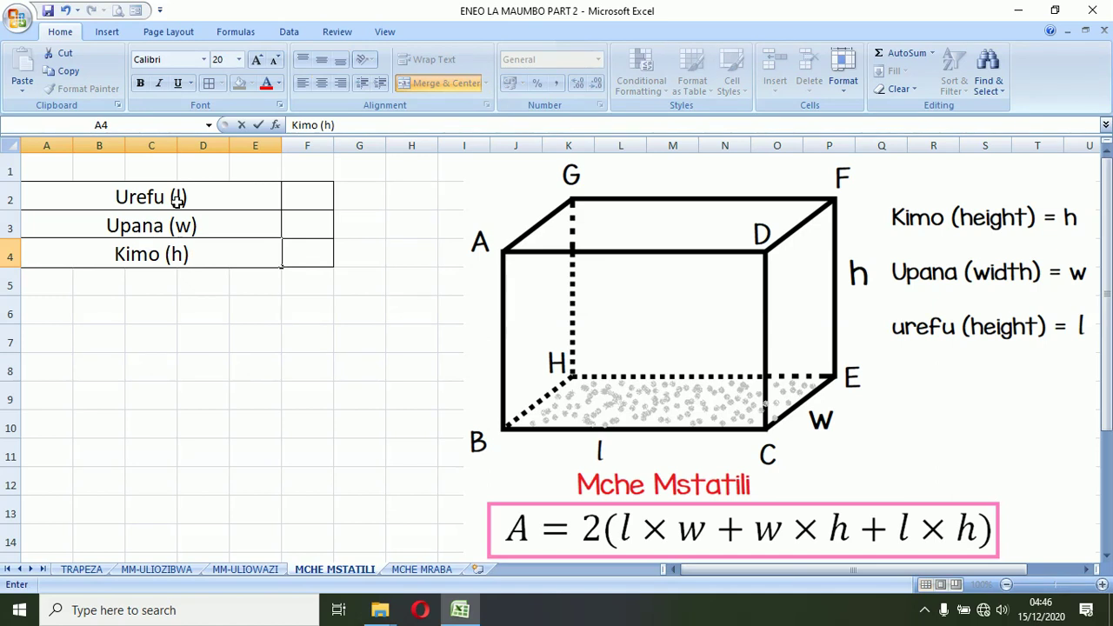
{"action": "left_click_drag", "start_coordinate": [304, 186], "coordinate": [310, 247]}
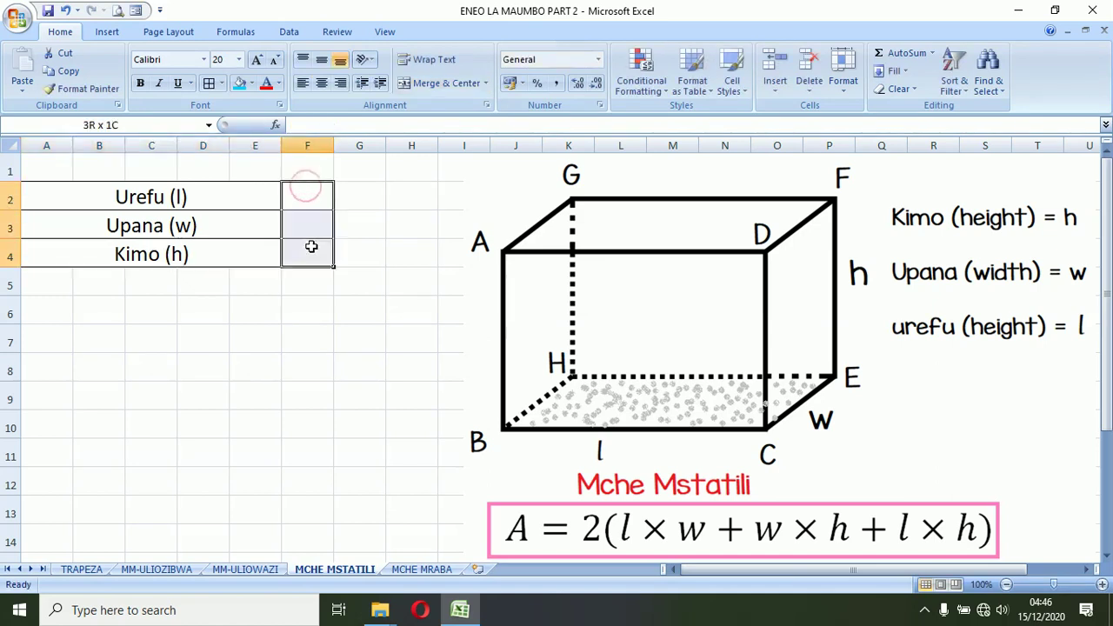
Shade F2:F4 light blue, merge and centre A6:E6, and border A6:F6.
{"action": "left_click", "coordinate": [240, 83]}
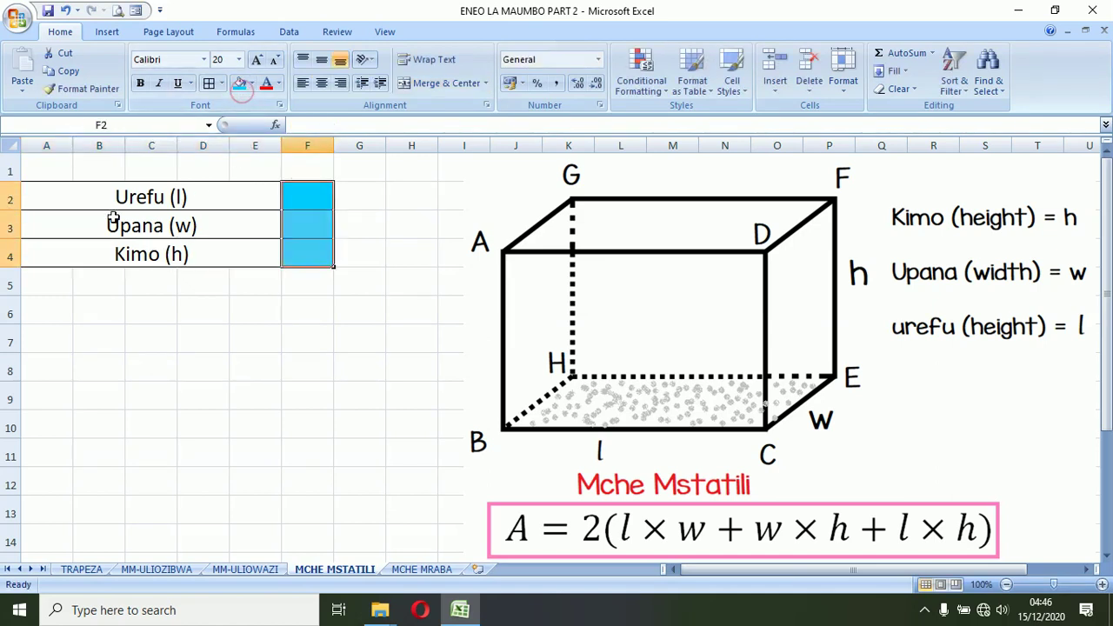
{"action": "left_click_drag", "start_coordinate": [47, 310], "coordinate": [266, 315]}
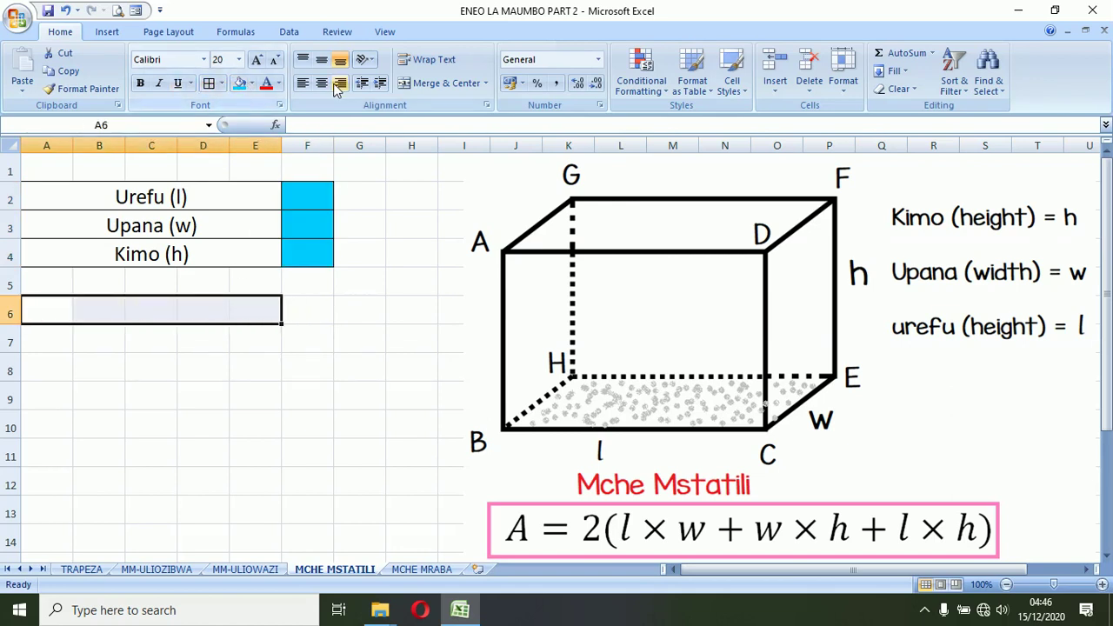
{"action": "left_click", "coordinate": [423, 87]}
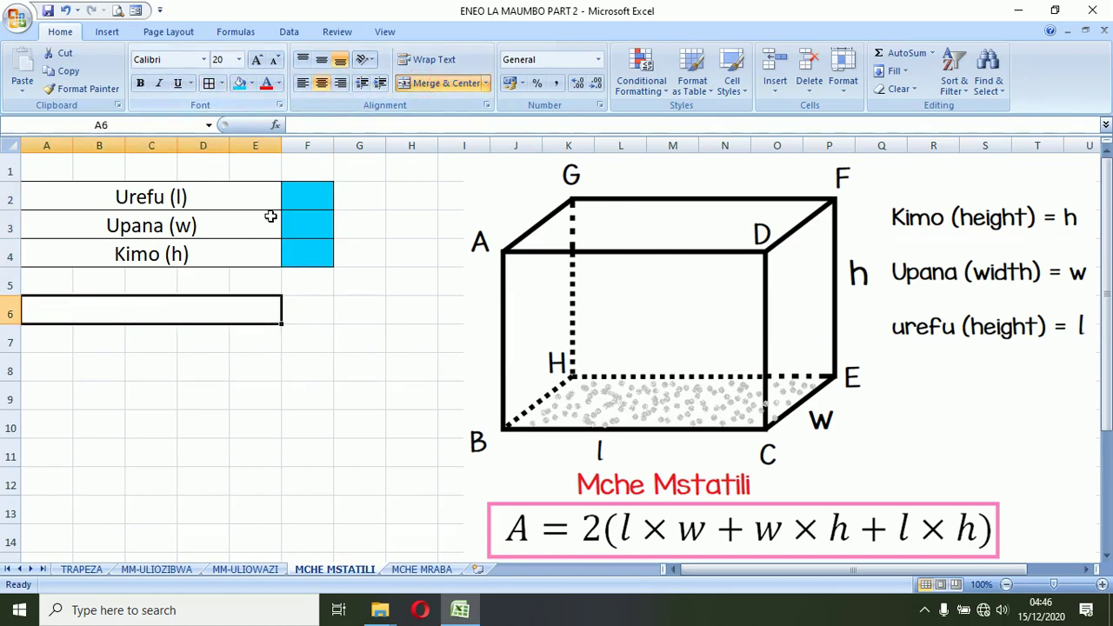
{"action": "left_click_drag", "start_coordinate": [280, 304], "coordinate": [294, 298]}
{"action": "left_click", "coordinate": [209, 83]}
Enter the unit m in G2, G3, G4 and G6.
{"action": "left_click", "coordinate": [341, 191]}
{"action": "type", "text": "m"}
{"action": "key", "text": "Return"}
{"action": "type", "text": "m"}
{"action": "key", "text": "Return"}
{"action": "type", "text": "m"}
{"action": "key", "text": "Return"}
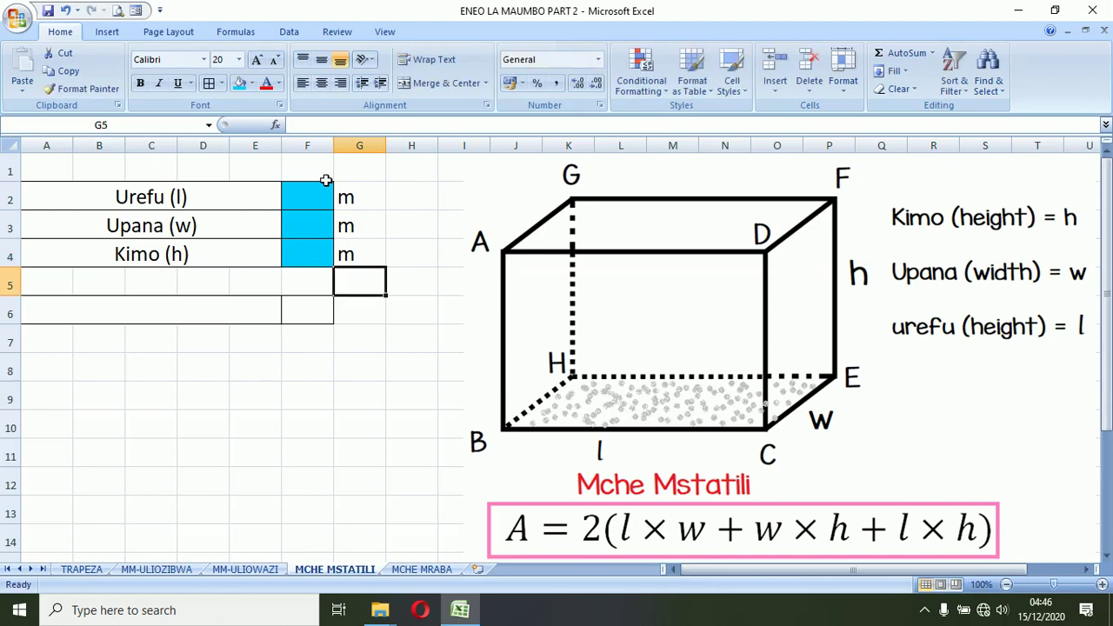
{"action": "key", "text": "Return"}
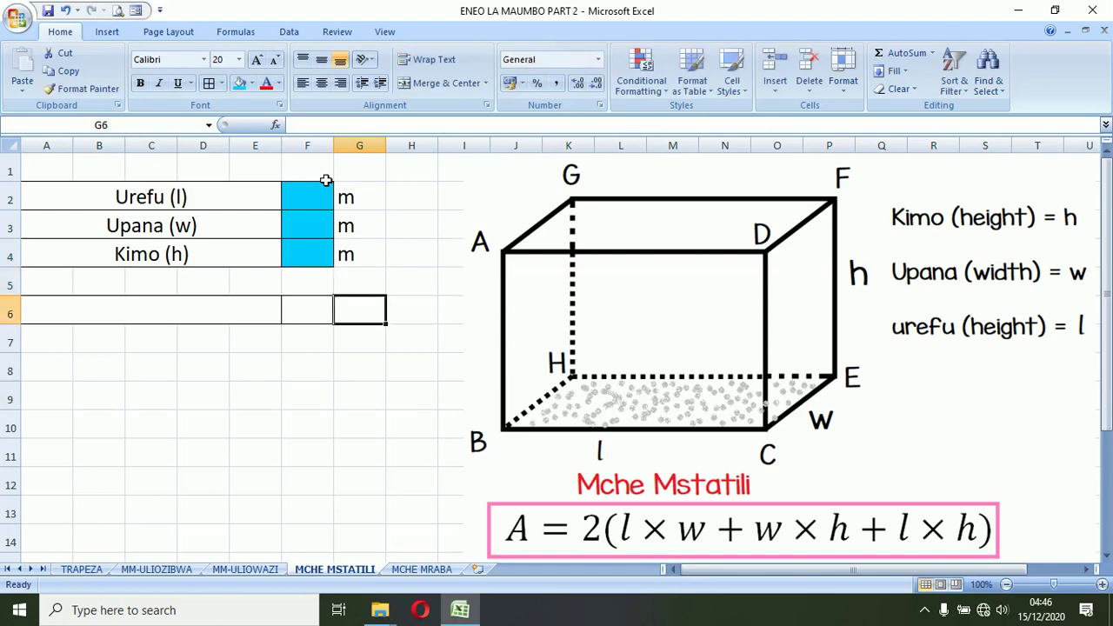
{"action": "type", "text": "m"}
{"action": "key", "text": "Return"}
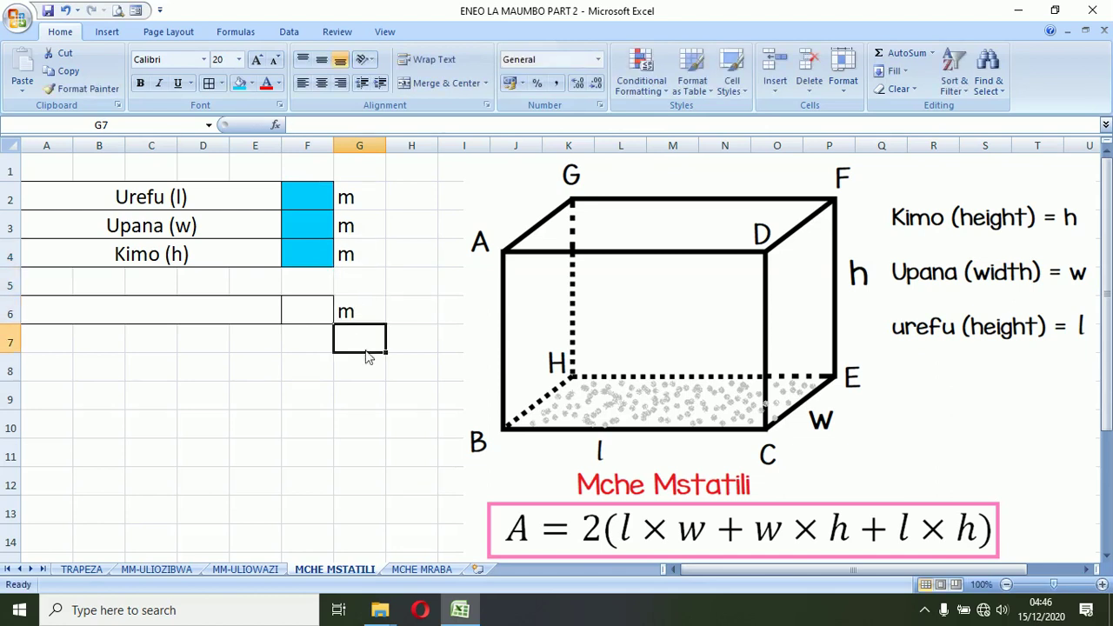
Change G6's unit to m2 and select the 2 for formatting.
{"action": "double_click", "coordinate": [375, 317]}
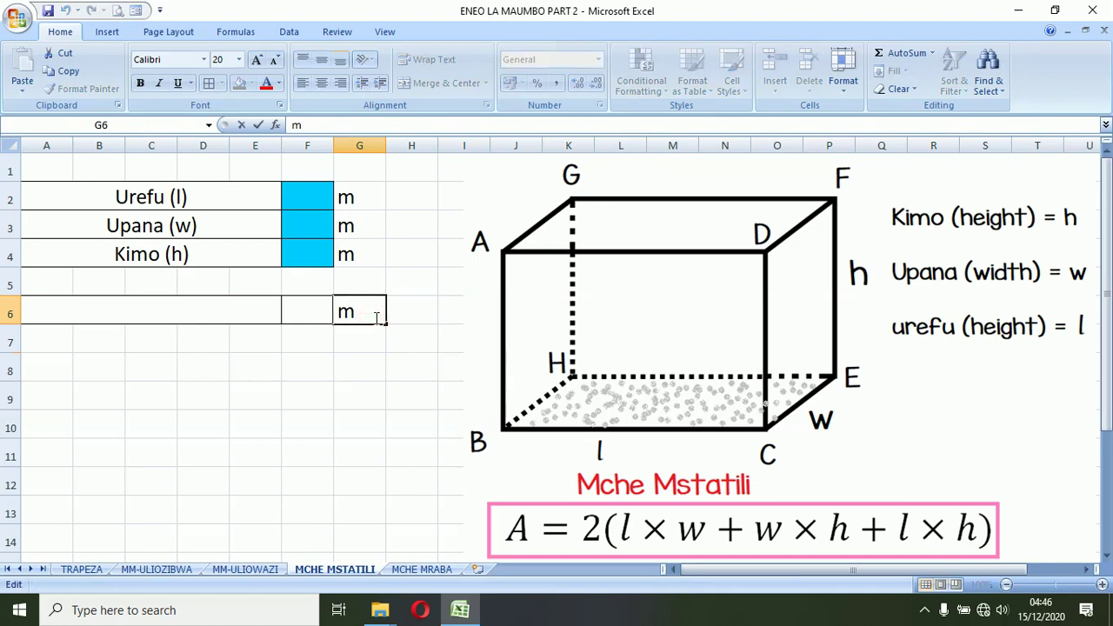
{"action": "type", "text": "2"}
{"action": "key", "text": "Return"}
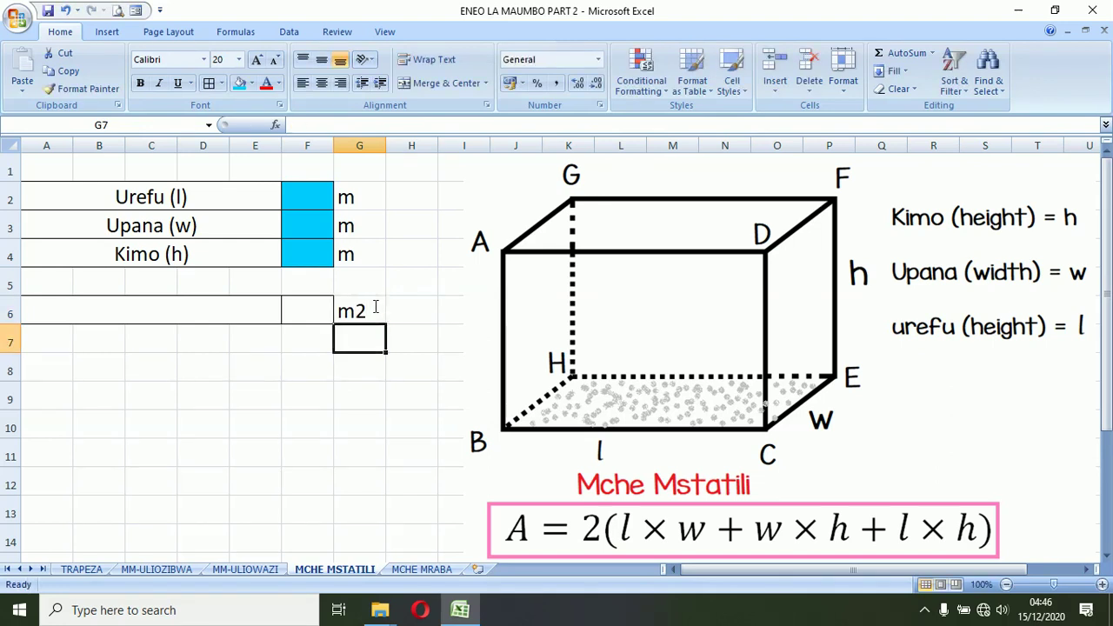
{"action": "double_click", "coordinate": [372, 309]}
{"action": "key", "text": "shift+Left"}
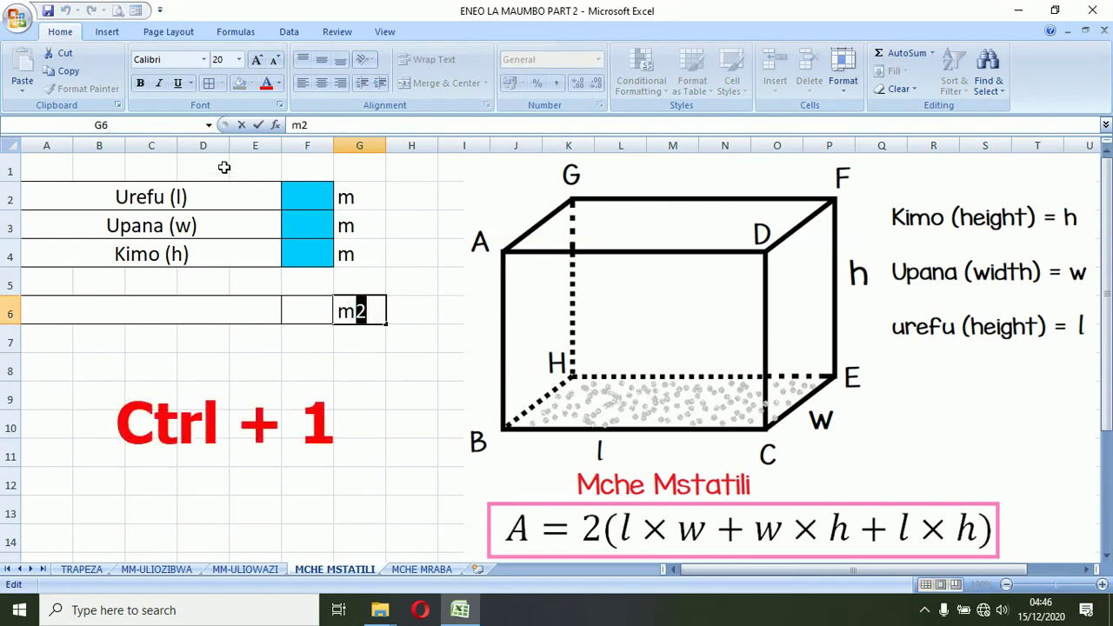
Format the 2 in G6 as superscript so the unit reads m².
{"action": "key", "text": "ctrl+1"}
{"action": "left_click", "coordinate": [327, 282]}
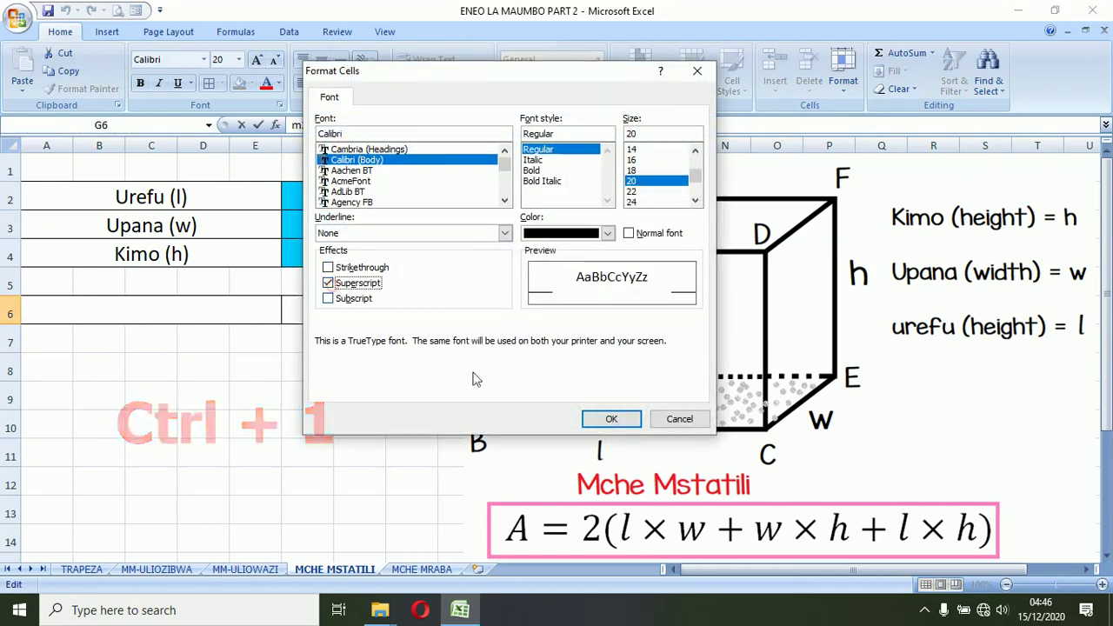
{"action": "left_click", "coordinate": [612, 419]}
Label the result row A6 'ENEO LA MCHE MSTATILI'.
{"action": "left_click", "coordinate": [120, 305]}
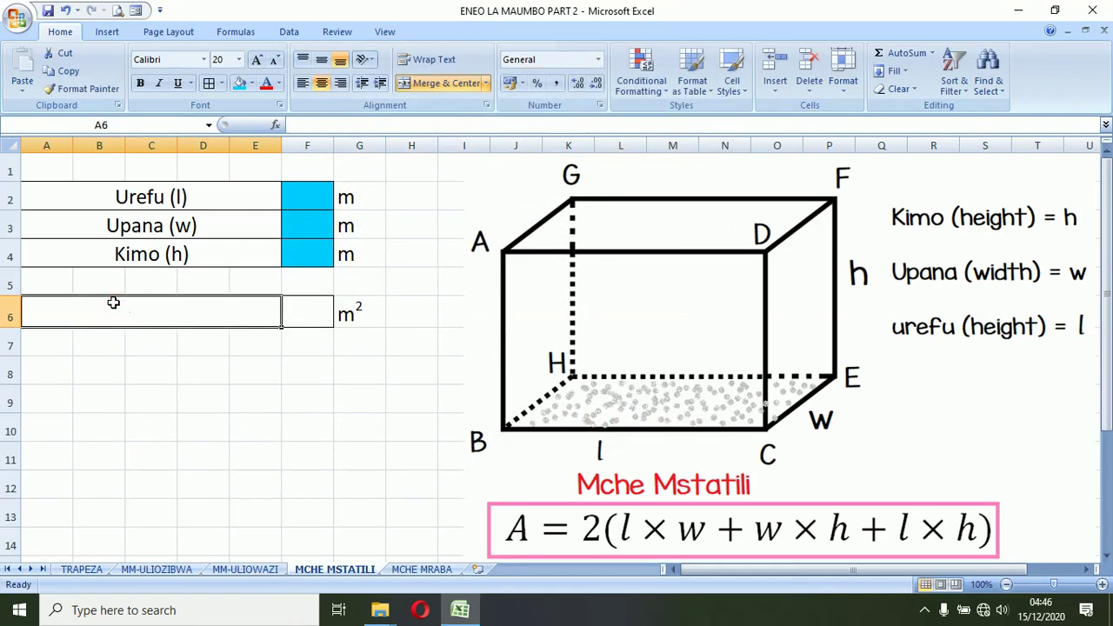
{"action": "type", "text": "ENEO LA "}
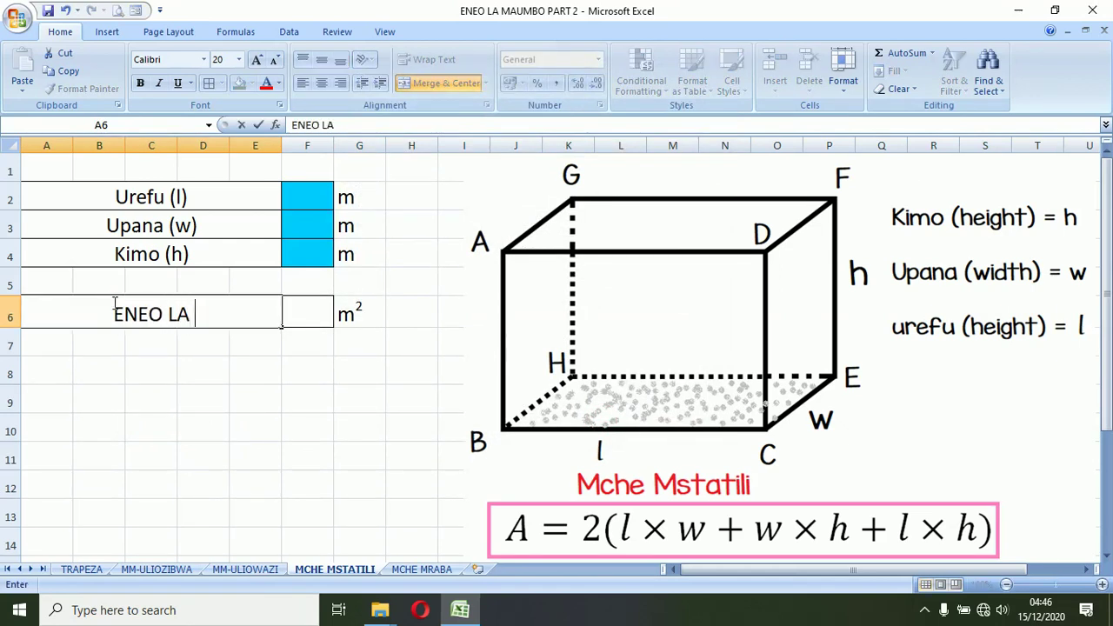
{"action": "type", "text": "MCHE MSTATILI"}
{"action": "key", "text": "Return"}
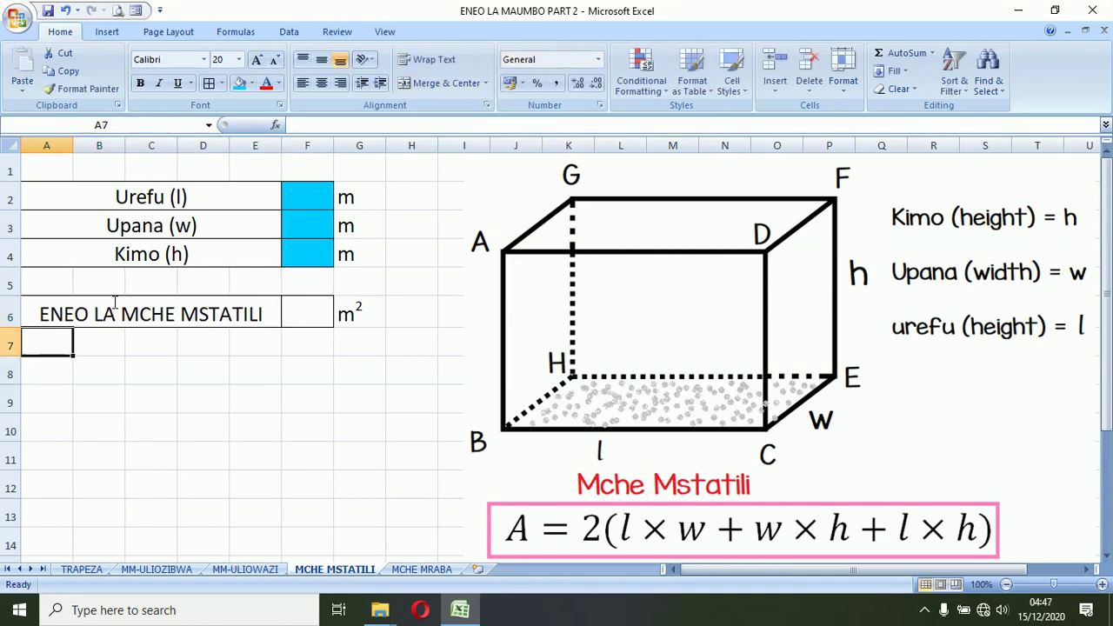
{"action": "left_click", "coordinate": [311, 313]}
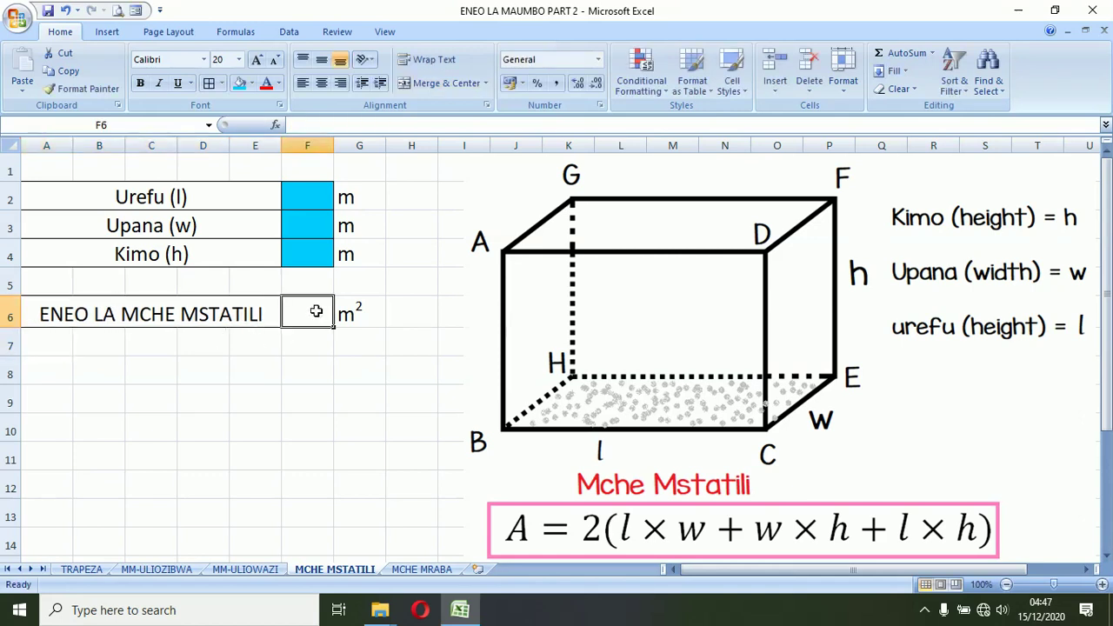
Shade F6 light blue and enter the formula =2*(F2*F3+F3*F4+F2*F4).
{"action": "left_click", "coordinate": [241, 87]}
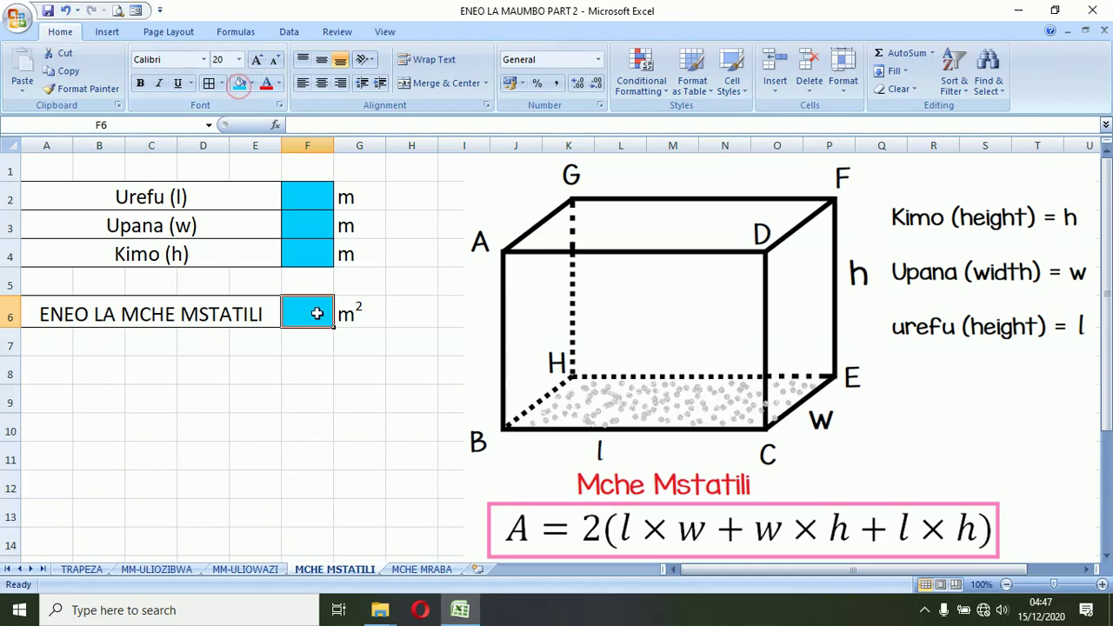
{"action": "type", "text": "="}
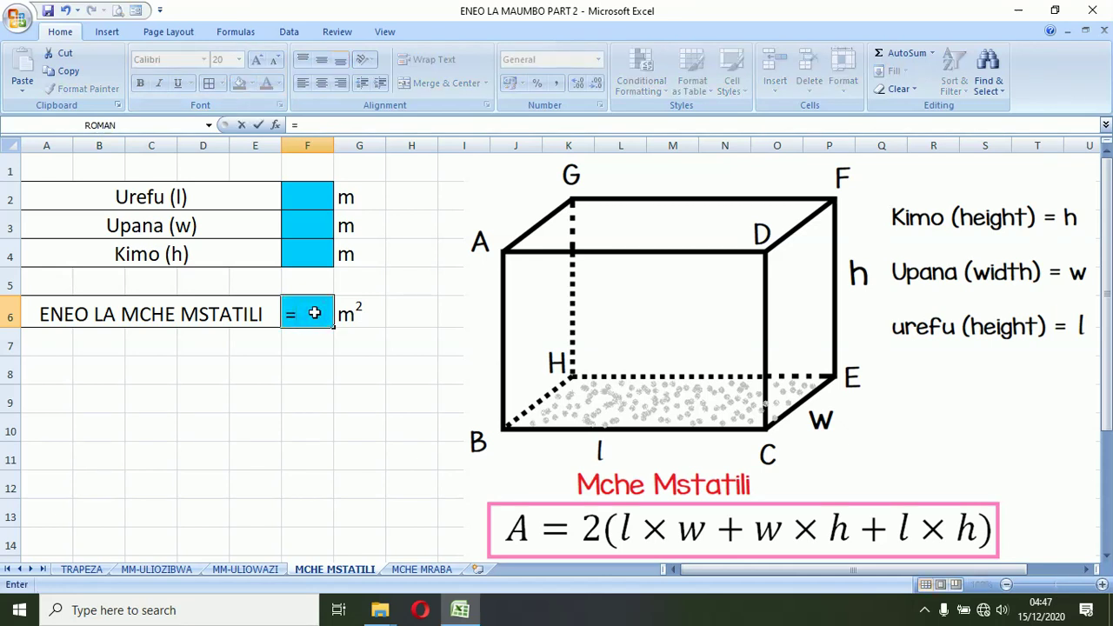
{"action": "type", "text": "2*("}
{"action": "left_click", "coordinate": [313, 197]}
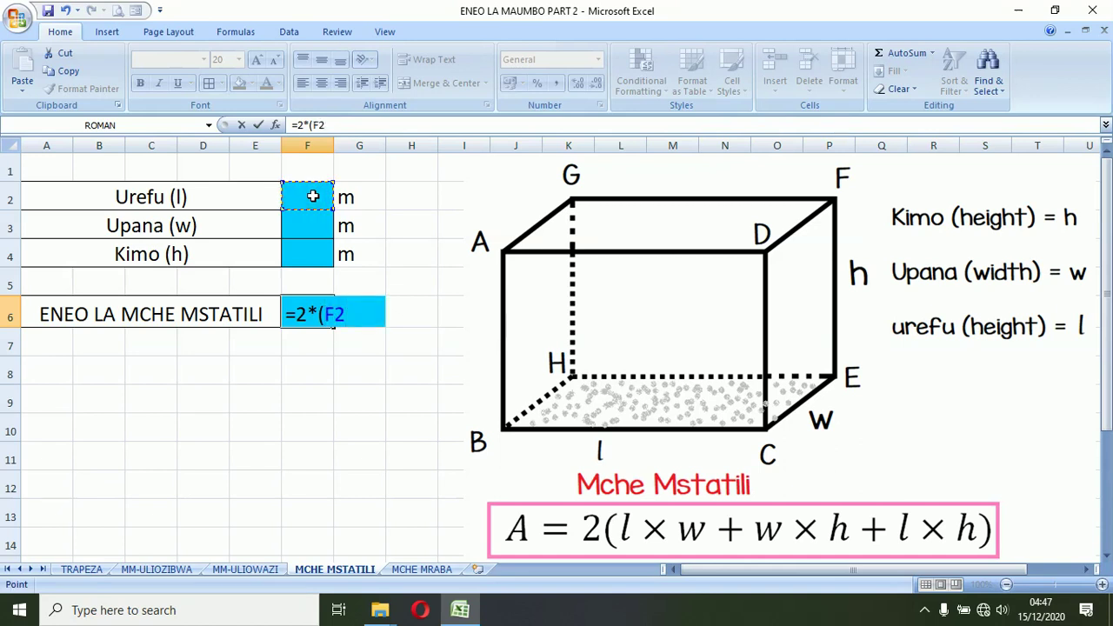
{"action": "type", "text": "*"}
{"action": "left_click", "coordinate": [313, 225]}
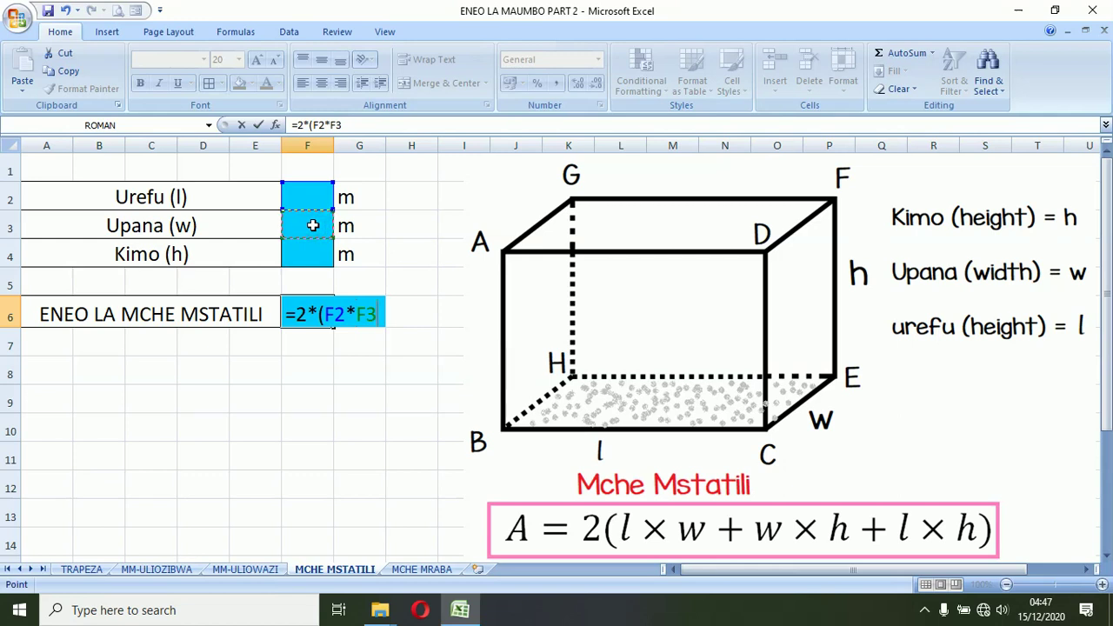
{"action": "type", "text": "+"}
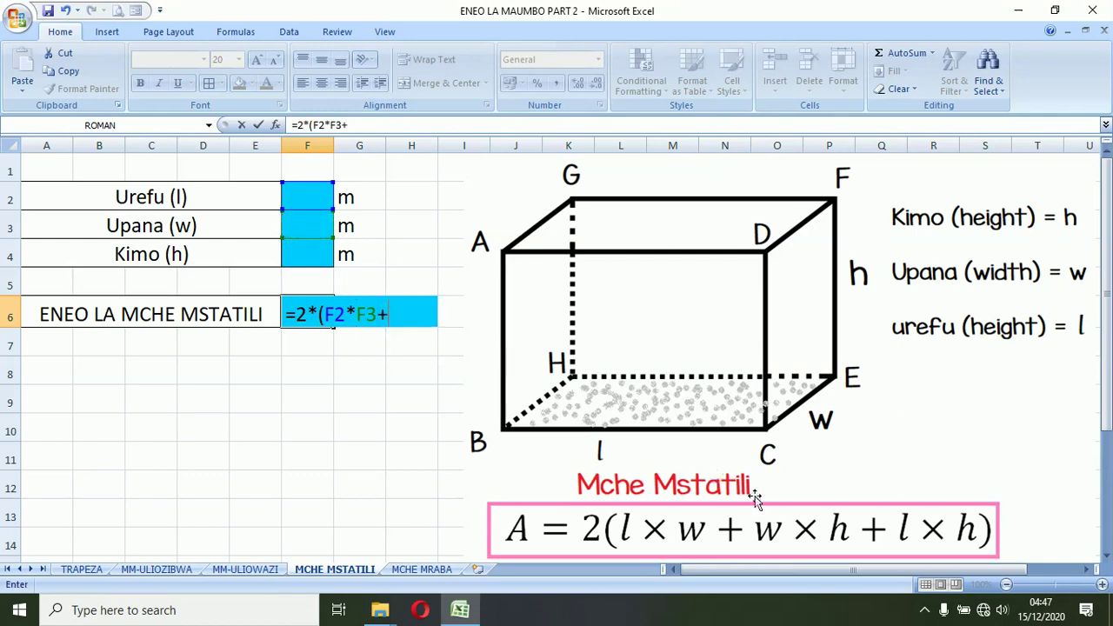
{"action": "left_click", "coordinate": [313, 227]}
{"action": "type", "text": "*"}
{"action": "left_click", "coordinate": [314, 251]}
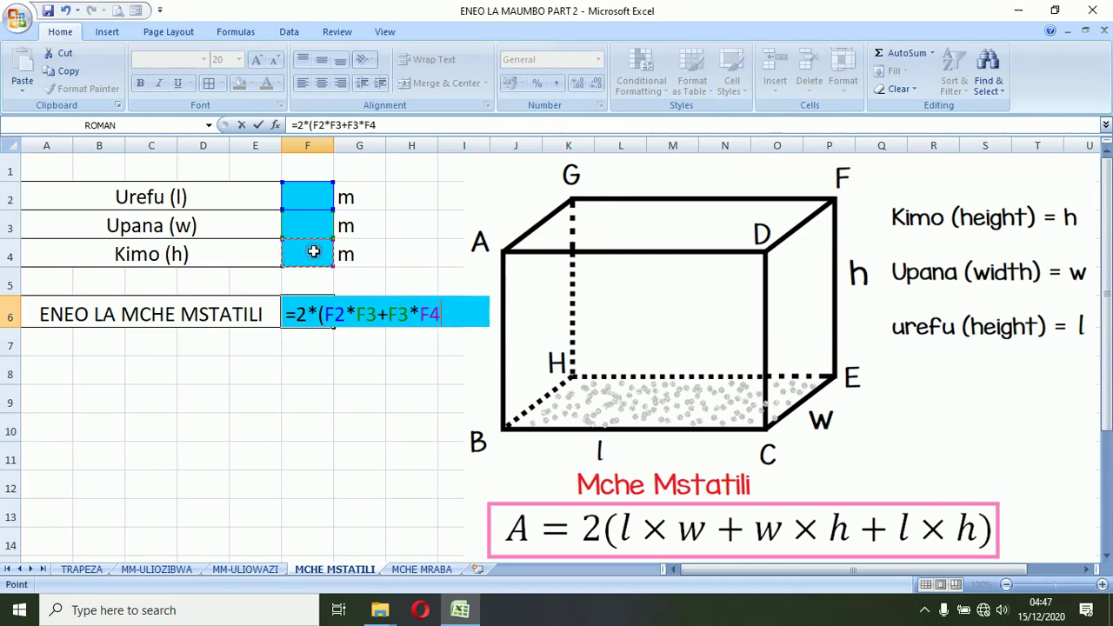
{"action": "left_click", "coordinate": [314, 199]}
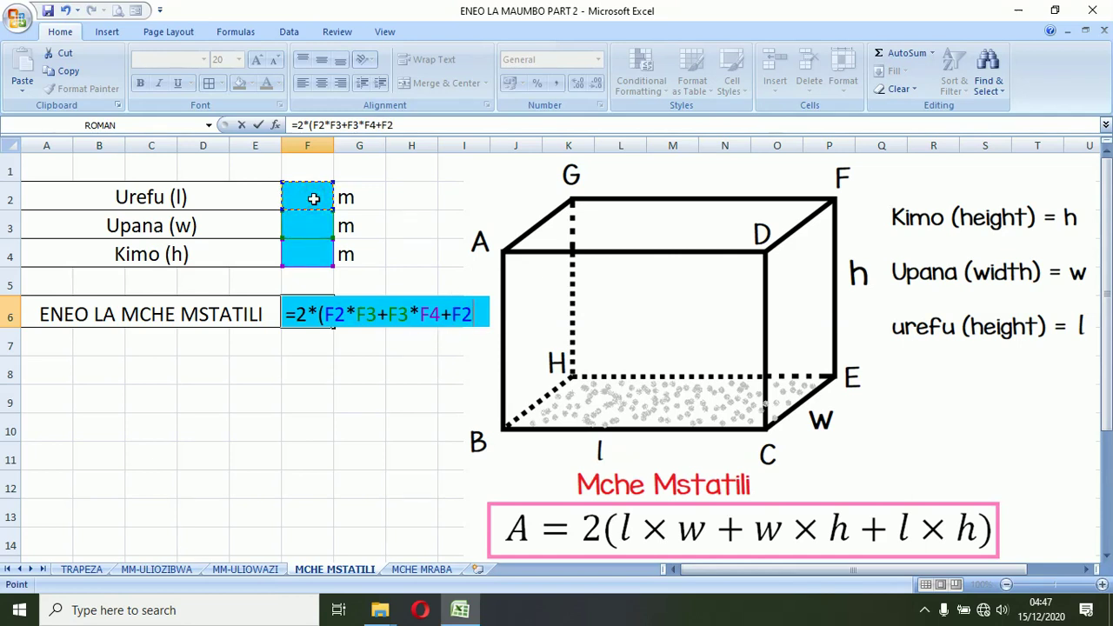
{"action": "left_click", "coordinate": [300, 253]}
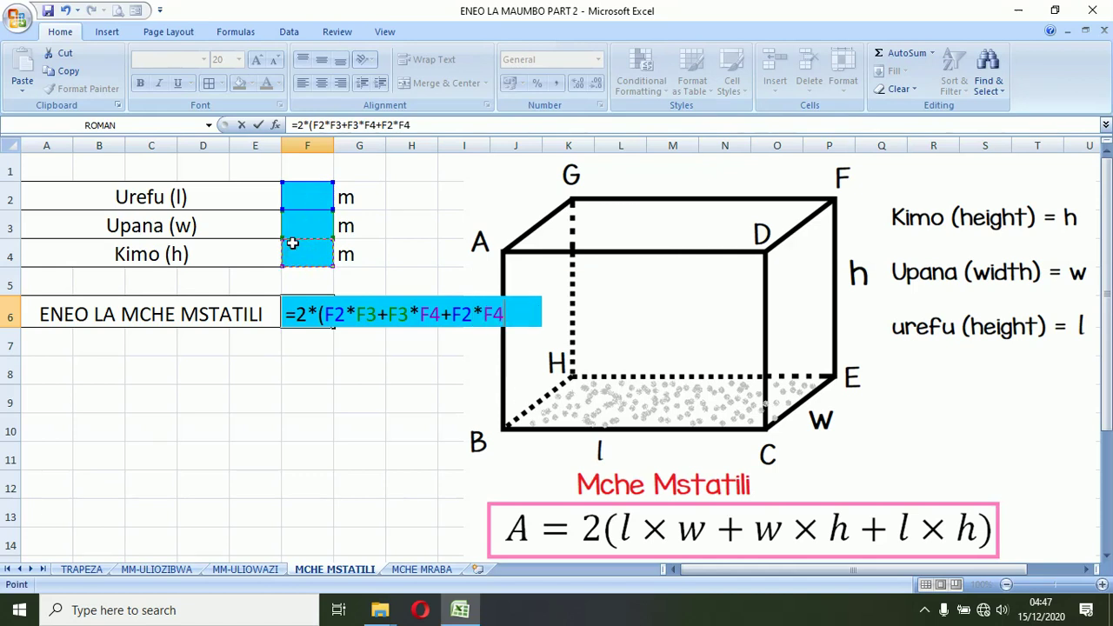
{"action": "key", "text": "Return"}
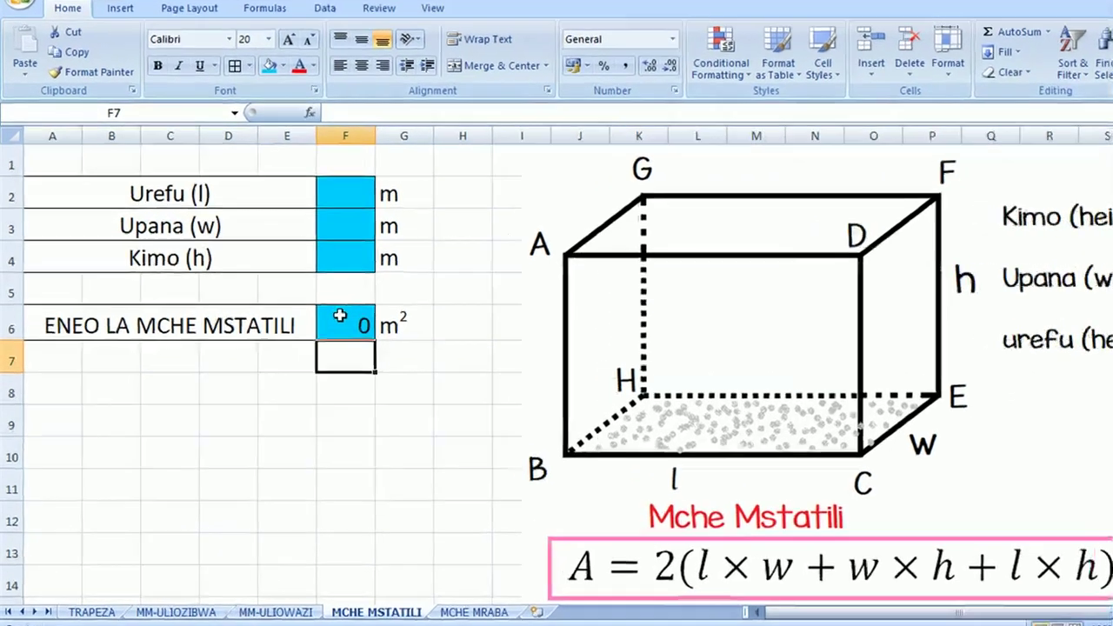
{"action": "left_click", "coordinate": [307, 307]}
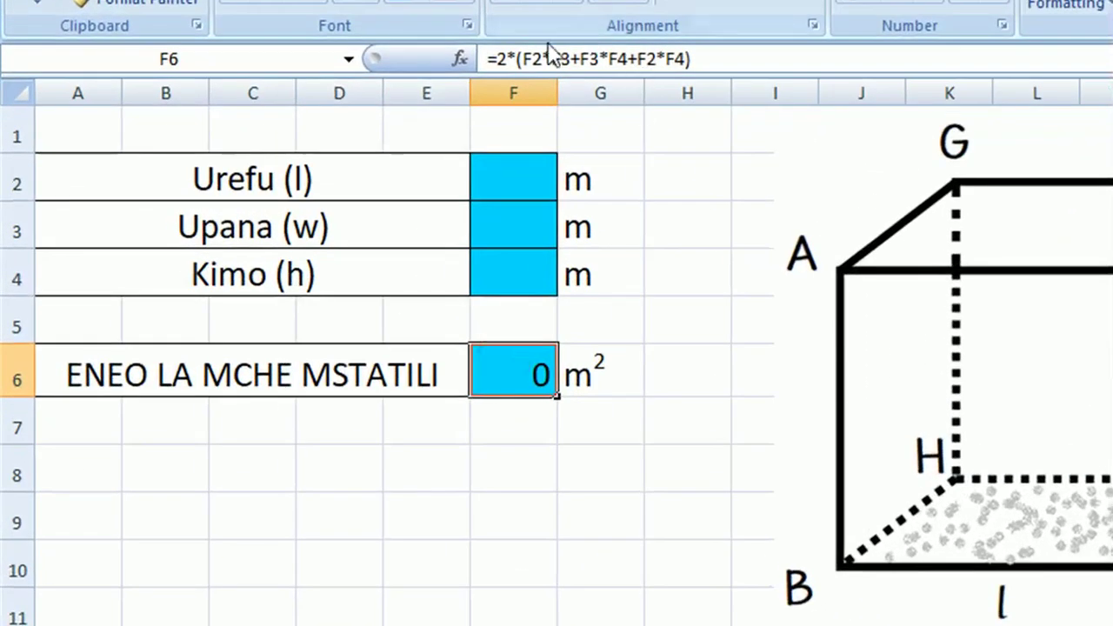
Wrap F6 as =IF(AND(F2<>"",F3<>"",F4<>""),2*(F2*F3+F3*F4+F2*F4),"").
{"action": "left_click", "coordinate": [492, 59]}
{"action": "type", "text": "IF"}
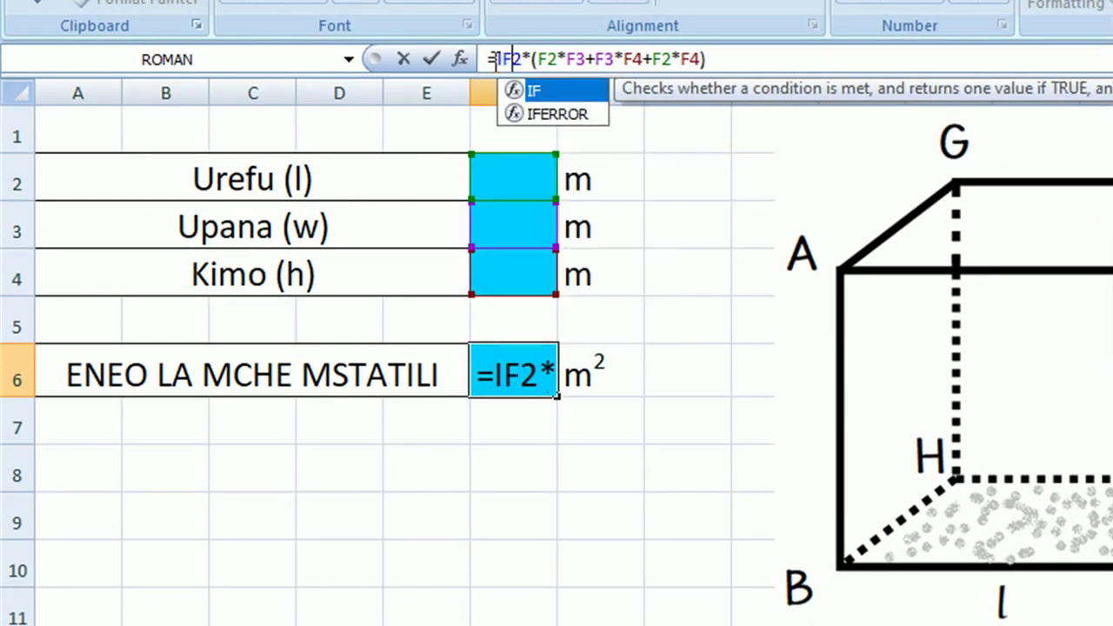
{"action": "type", "text": "(AND("}
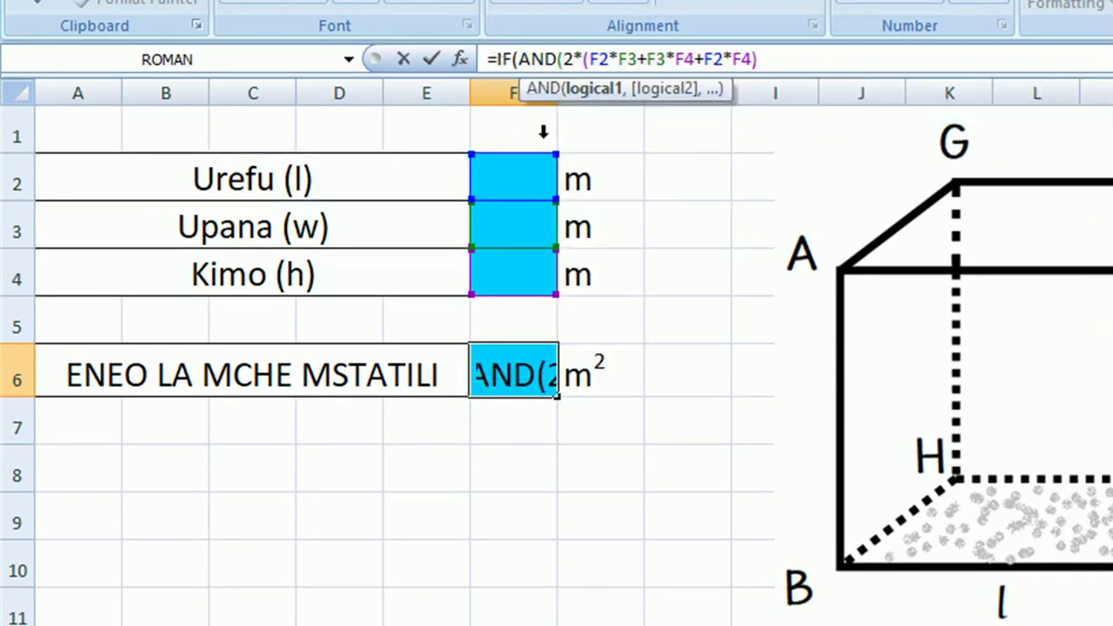
{"action": "left_click", "coordinate": [539, 173]}
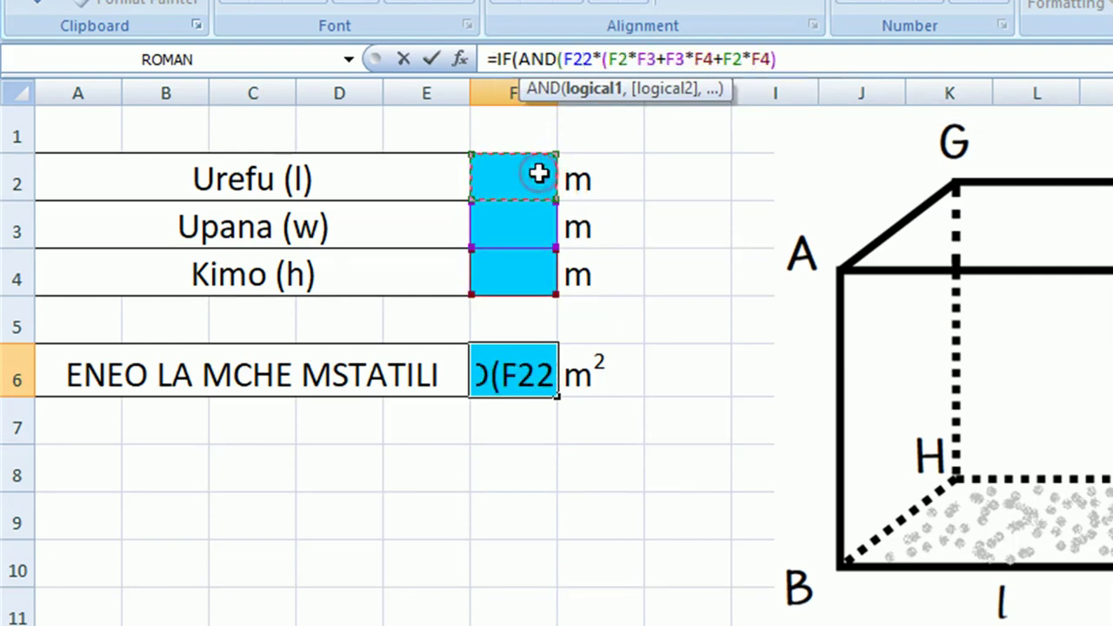
{"action": "type", "text": "<>"}
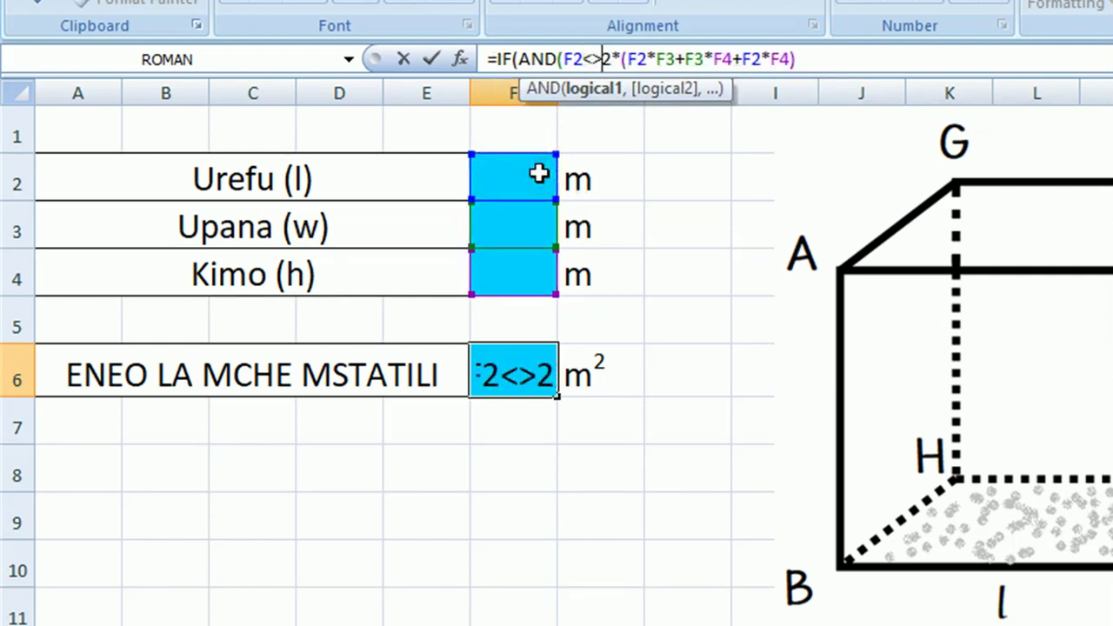
{"action": "type", "text": "\"\","}
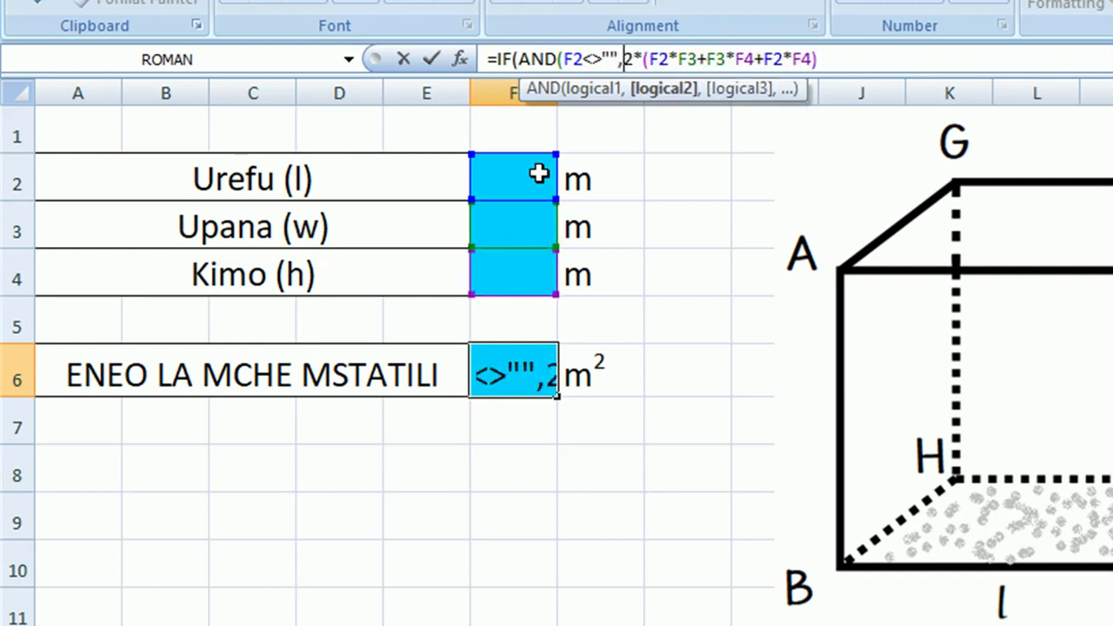
{"action": "left_click", "coordinate": [522, 227]}
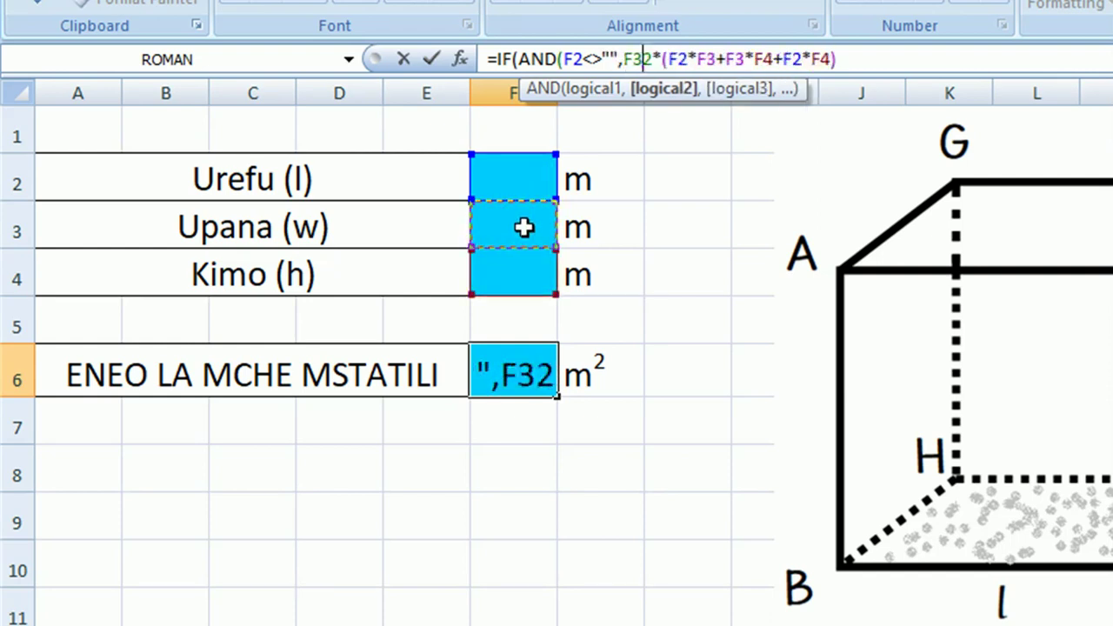
{"action": "type", "text": "<>"}
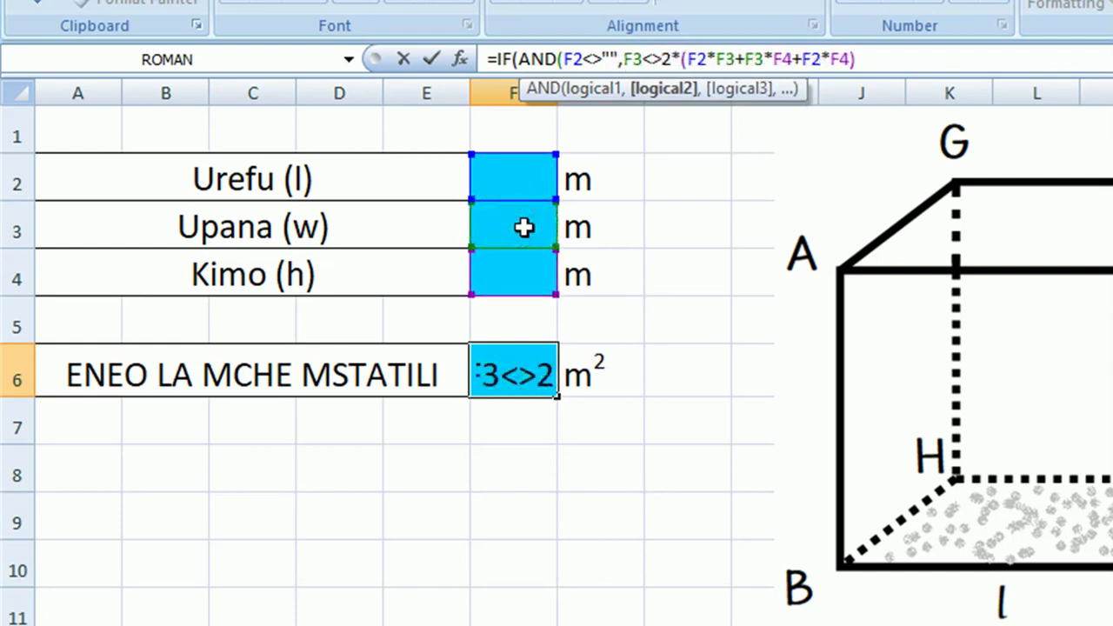
{"action": "type", "text": "\"\""}
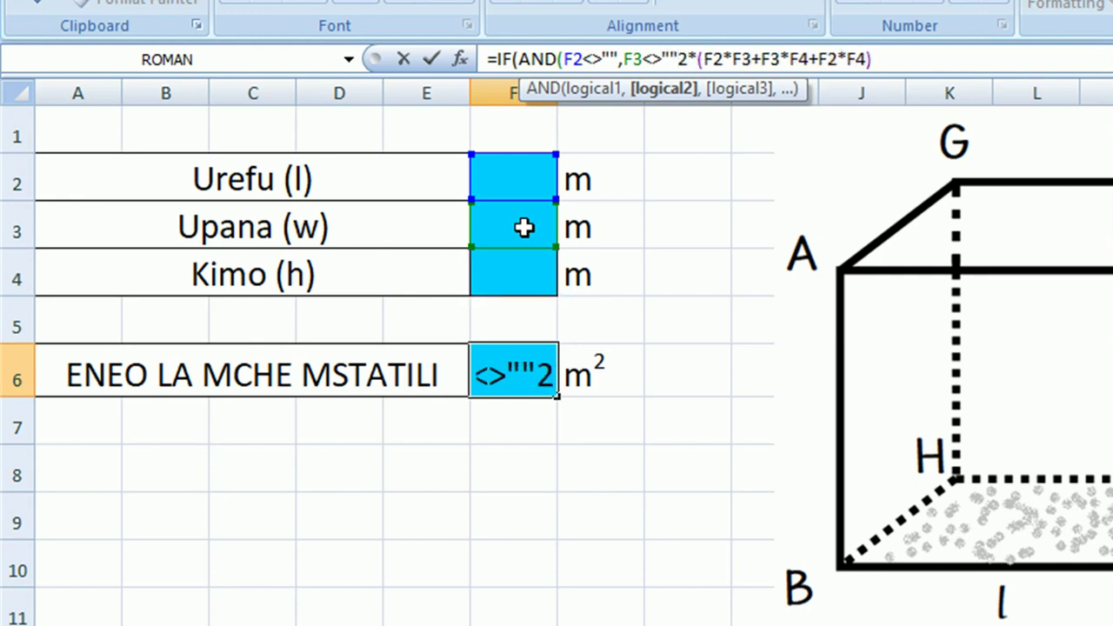
{"action": "type", "text": ","}
{"action": "left_click", "coordinate": [518, 269]}
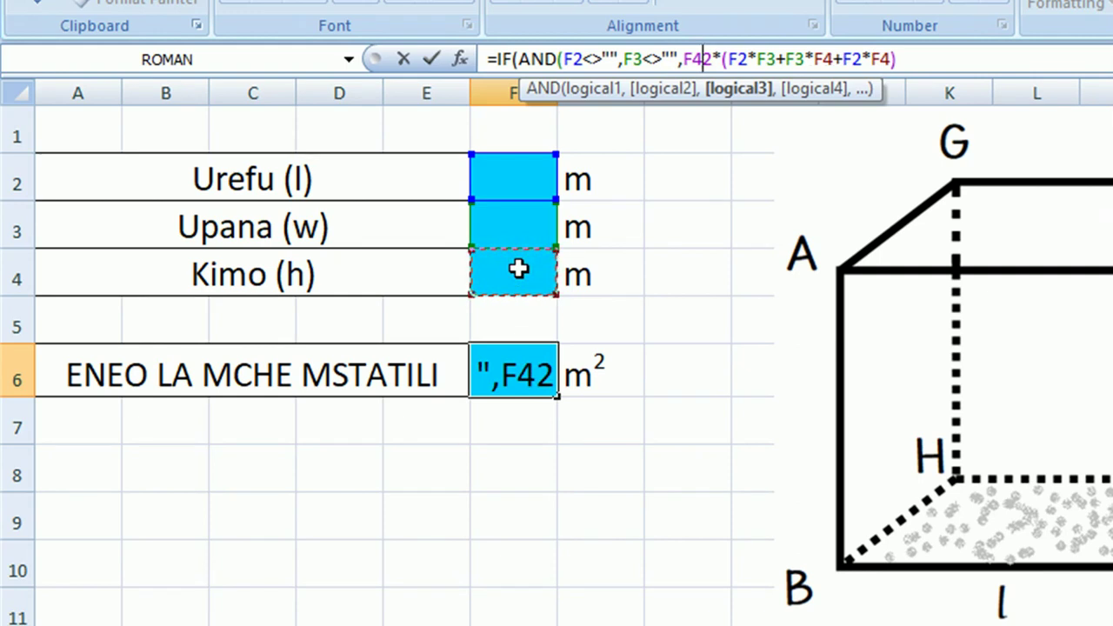
{"action": "type", "text": "<>\"\")"}
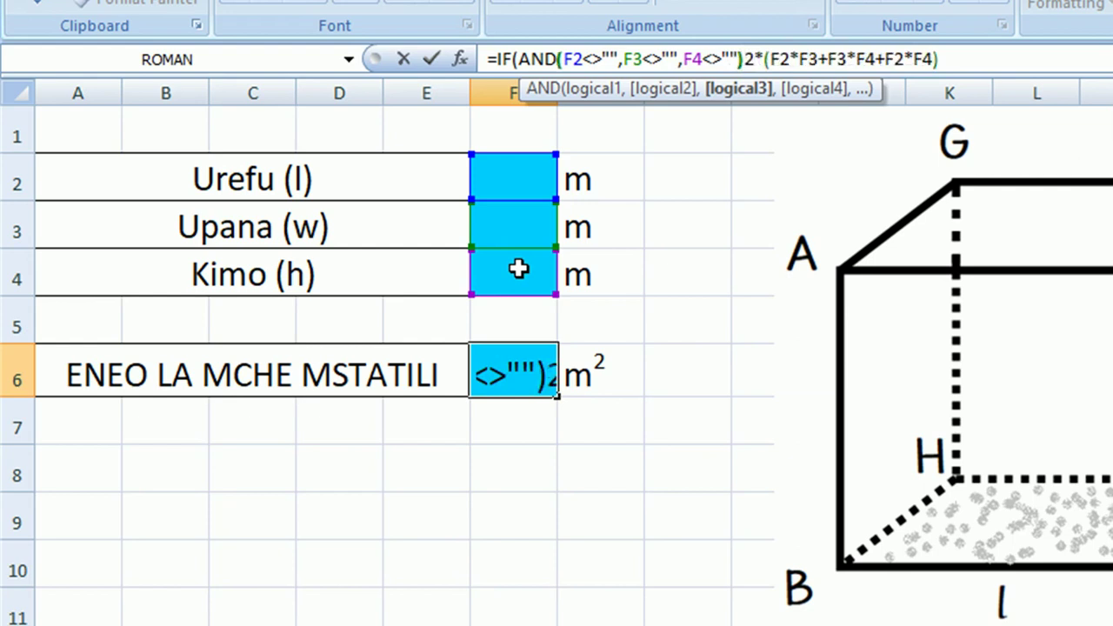
{"action": "type", "text": ","}
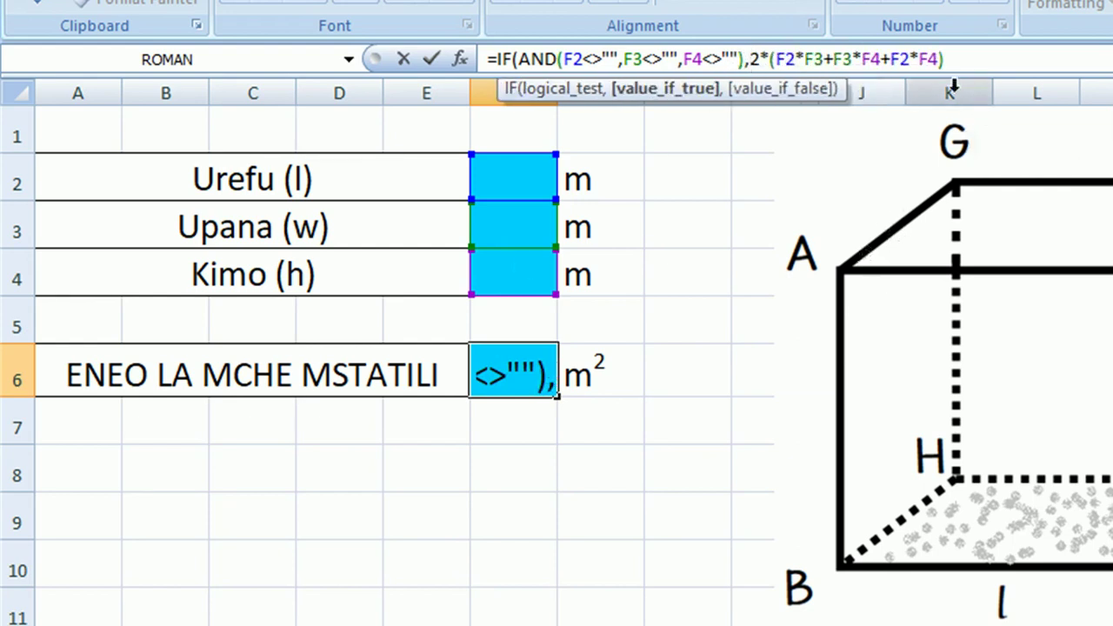
{"action": "left_click", "coordinate": [965, 70]}
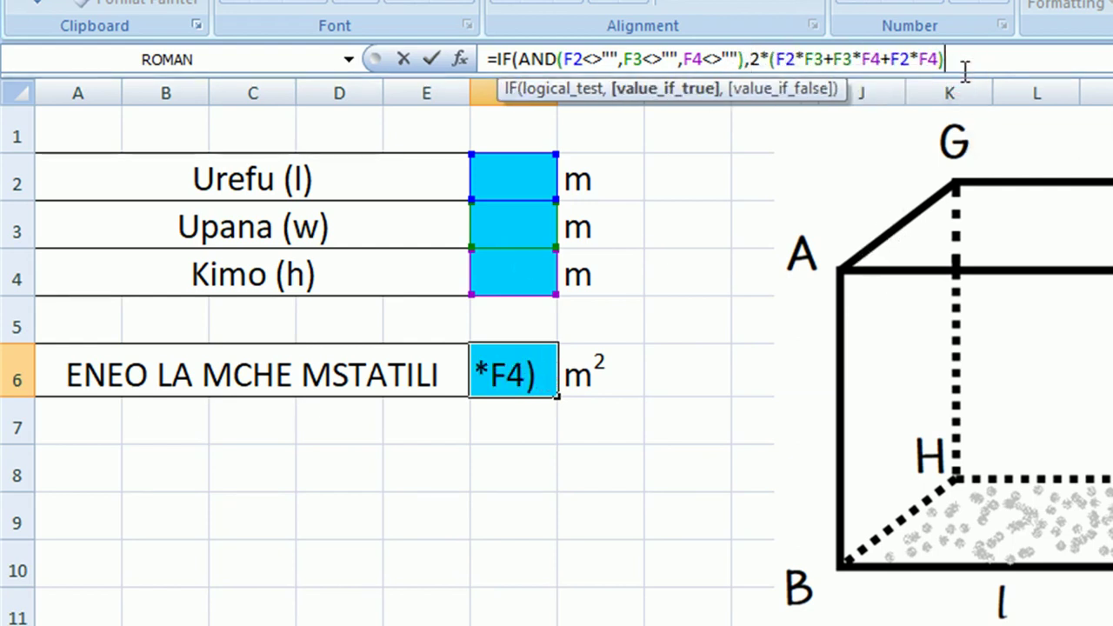
{"action": "type", "text": ","}
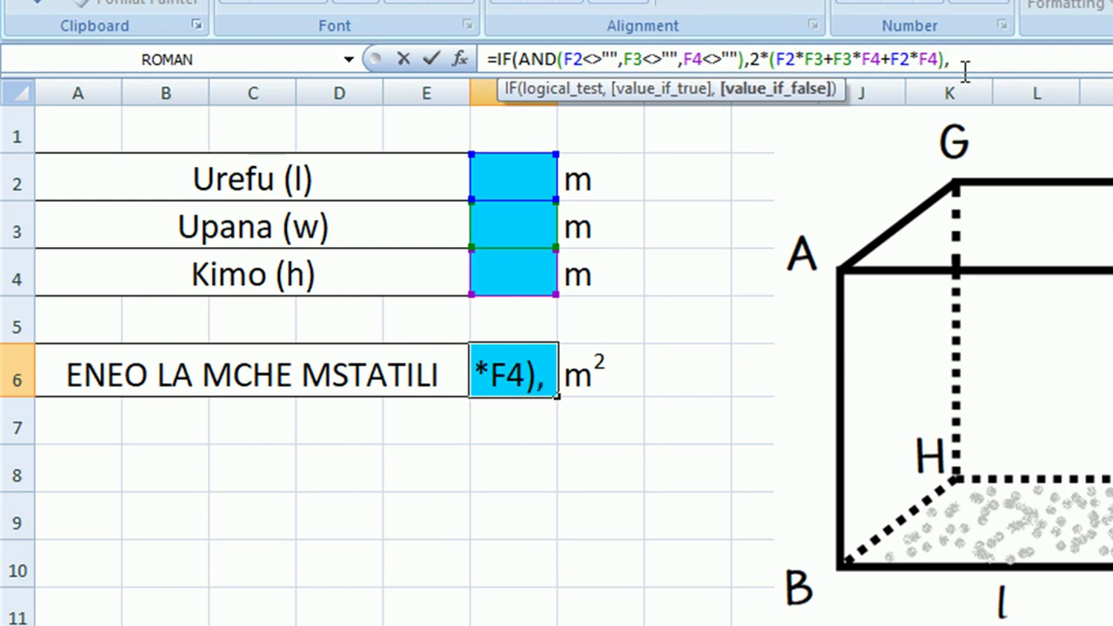
{"action": "type", "text": "\"\""}
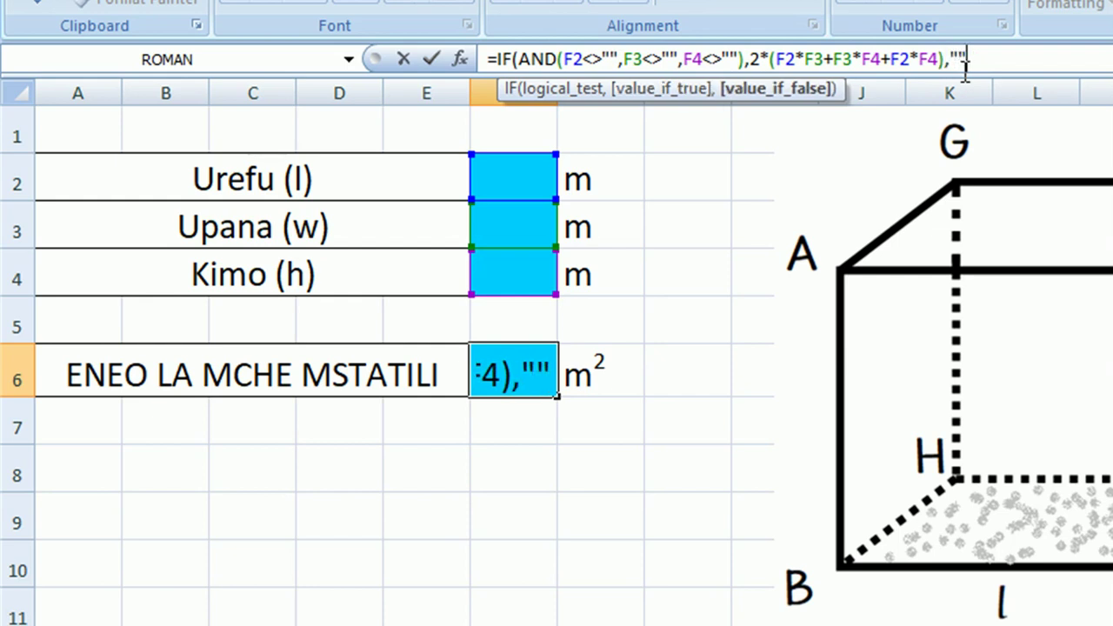
{"action": "type", "text": ")"}
{"action": "key", "text": "Return"}
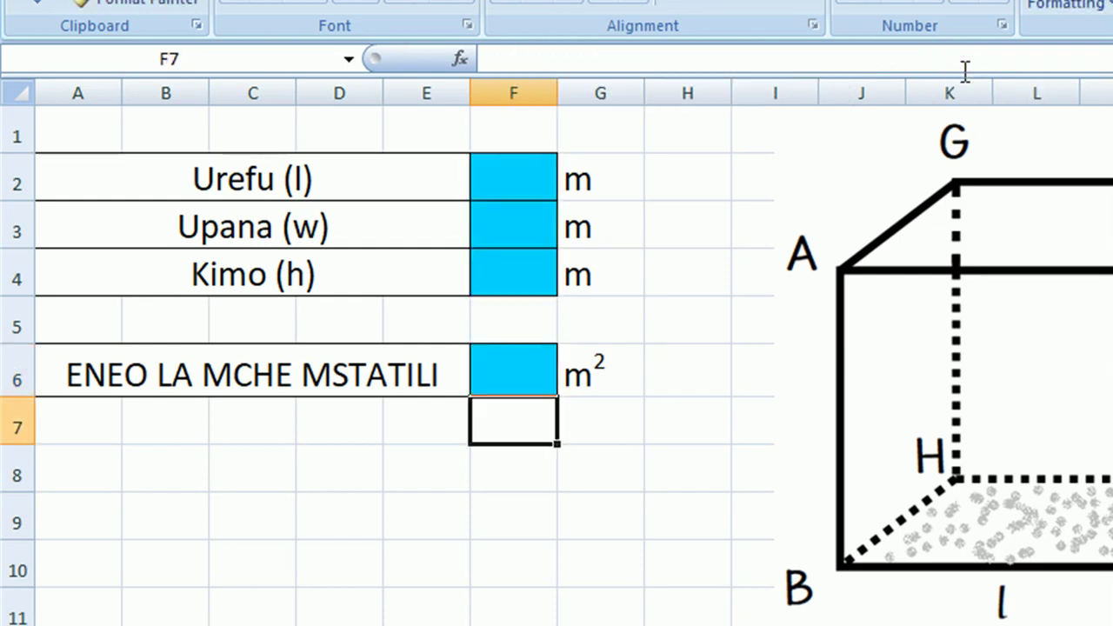
Enter test dimensions 7, 3 and 4 in F2, F3 and F4.
{"action": "left_click", "coordinate": [508, 172]}
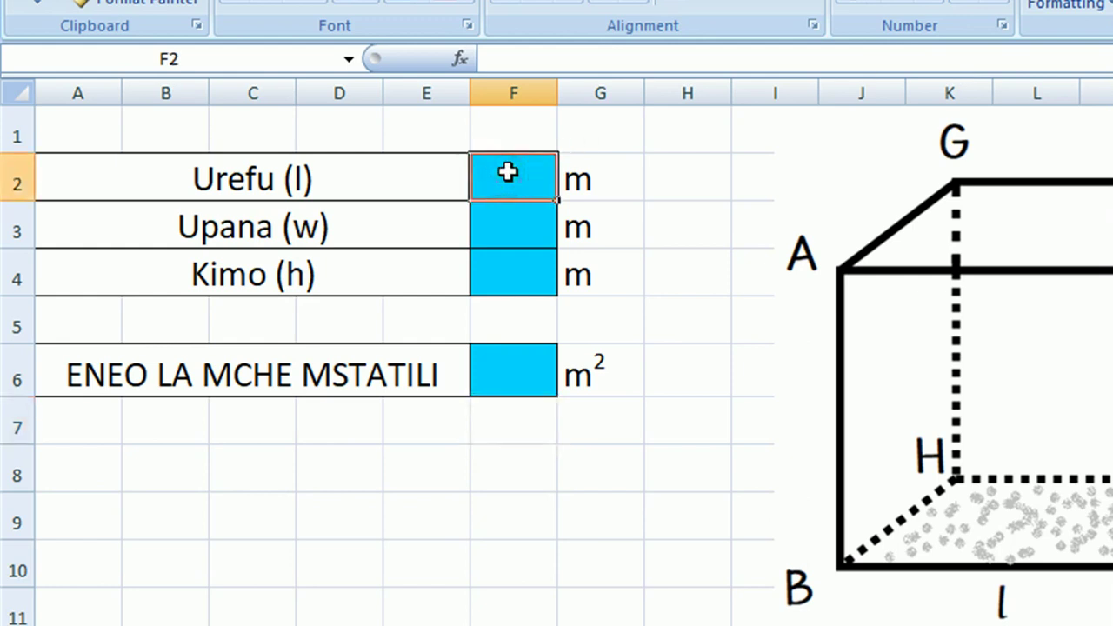
{"action": "type", "text": "7"}
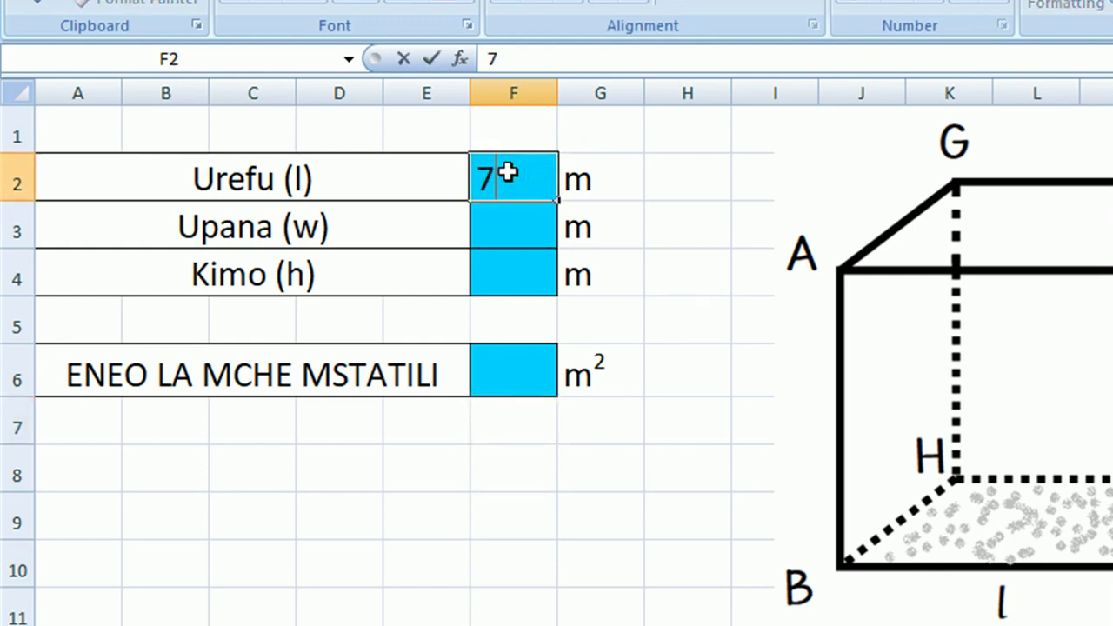
{"action": "key", "text": "Return"}
{"action": "type", "text": "3"}
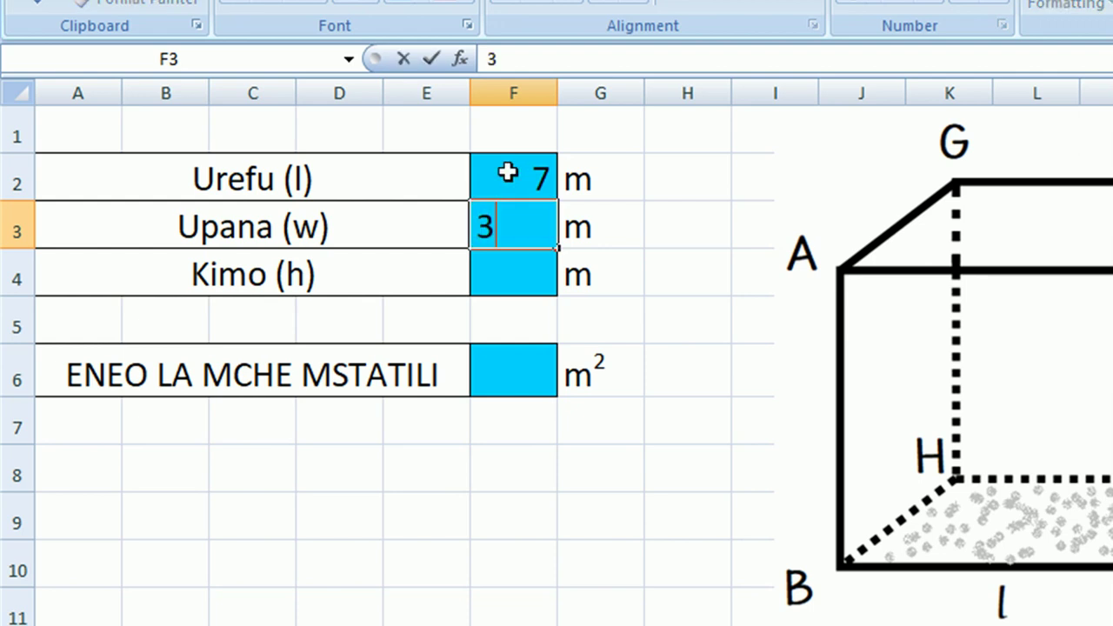
{"action": "key", "text": "Return"}
{"action": "type", "text": "4"}
{"action": "key", "text": "Return"}
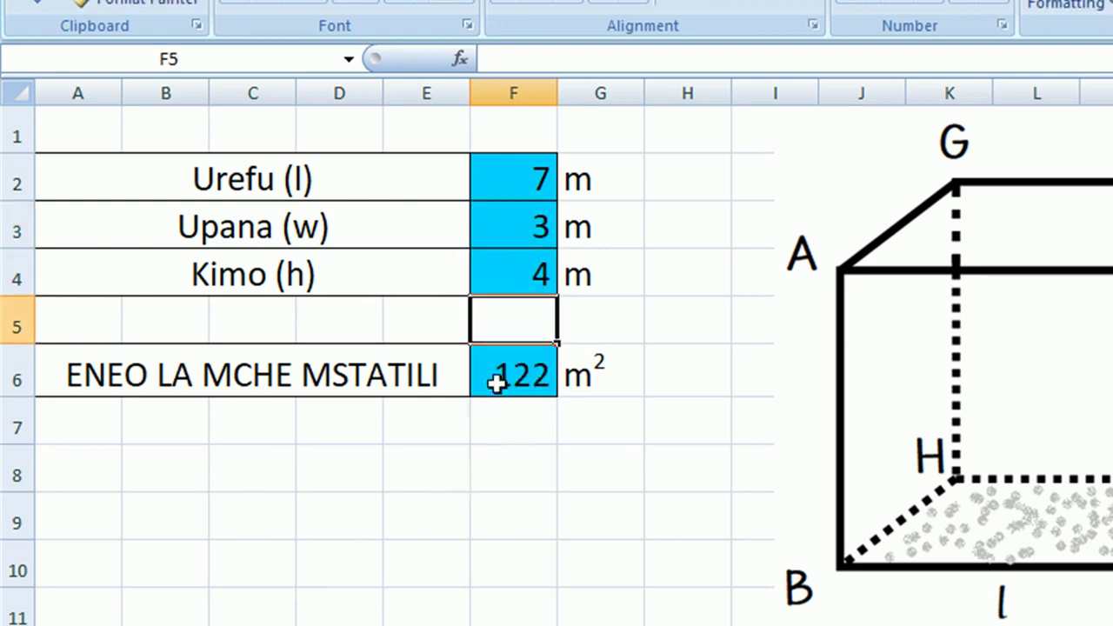
Change the dimensions to 3, 2 and 2 so the area reads 32.
{"action": "left_click", "coordinate": [543, 193]}
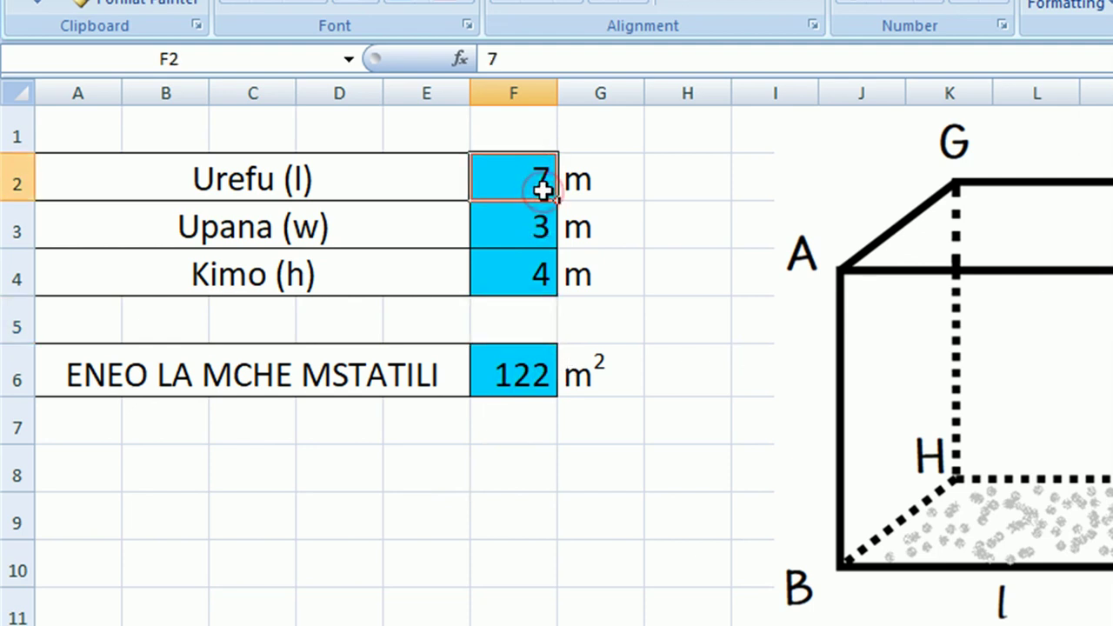
{"action": "type", "text": "3"}
{"action": "key", "text": "Return"}
{"action": "type", "text": "2"}
{"action": "key", "text": "Return"}
{"action": "type", "text": "2"}
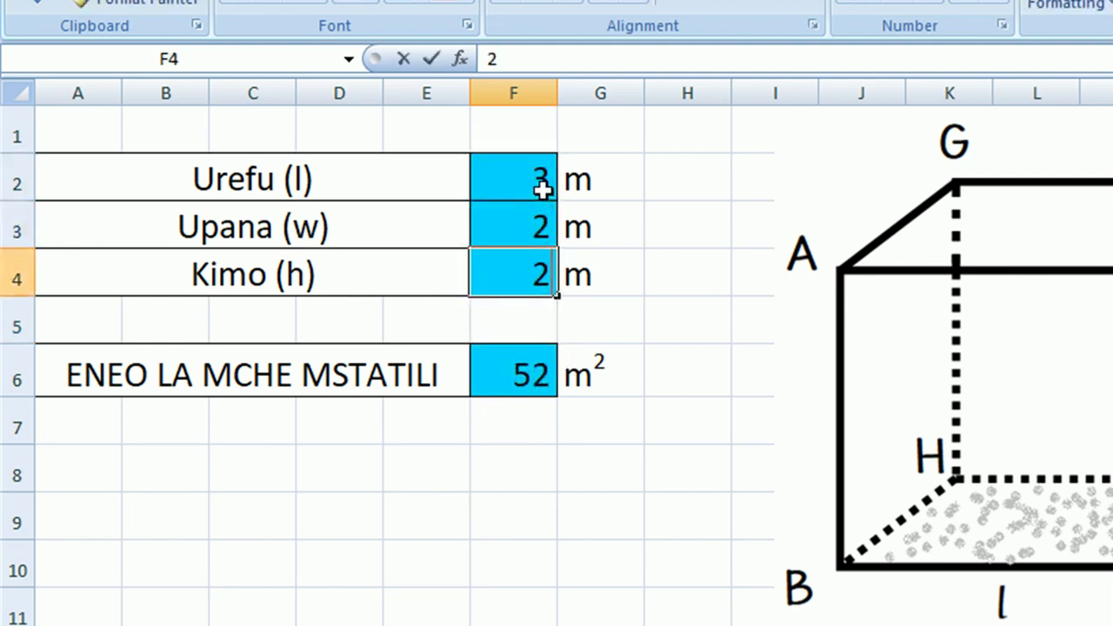
{"action": "key", "text": "Return"}
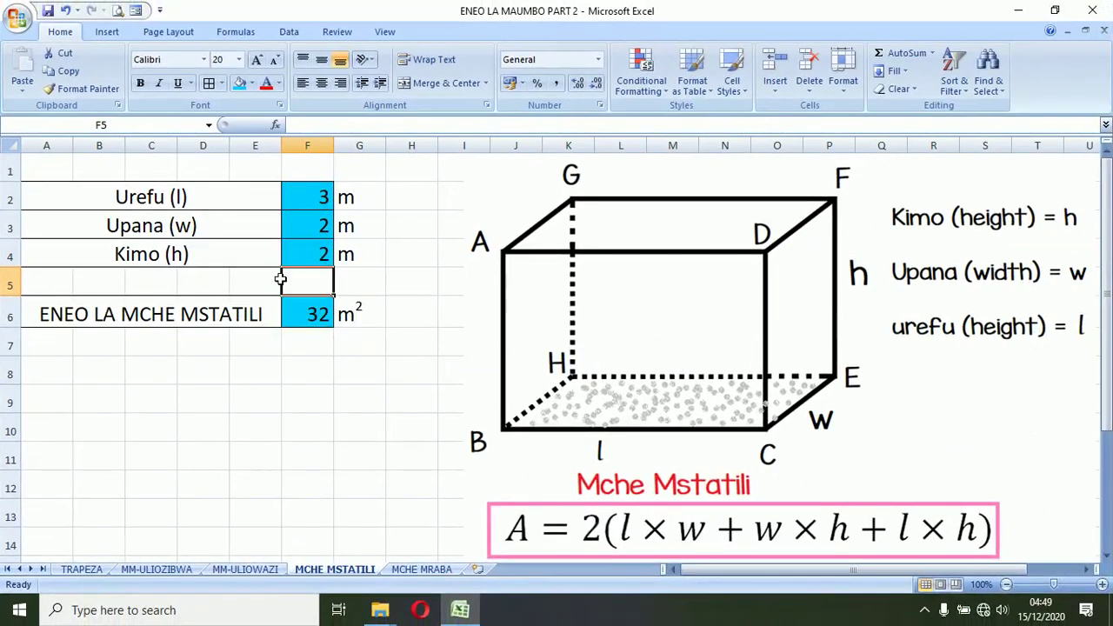
Mark every cell on the sheet as Hidden in the cell protection settings.
{"action": "left_click", "coordinate": [309, 383]}
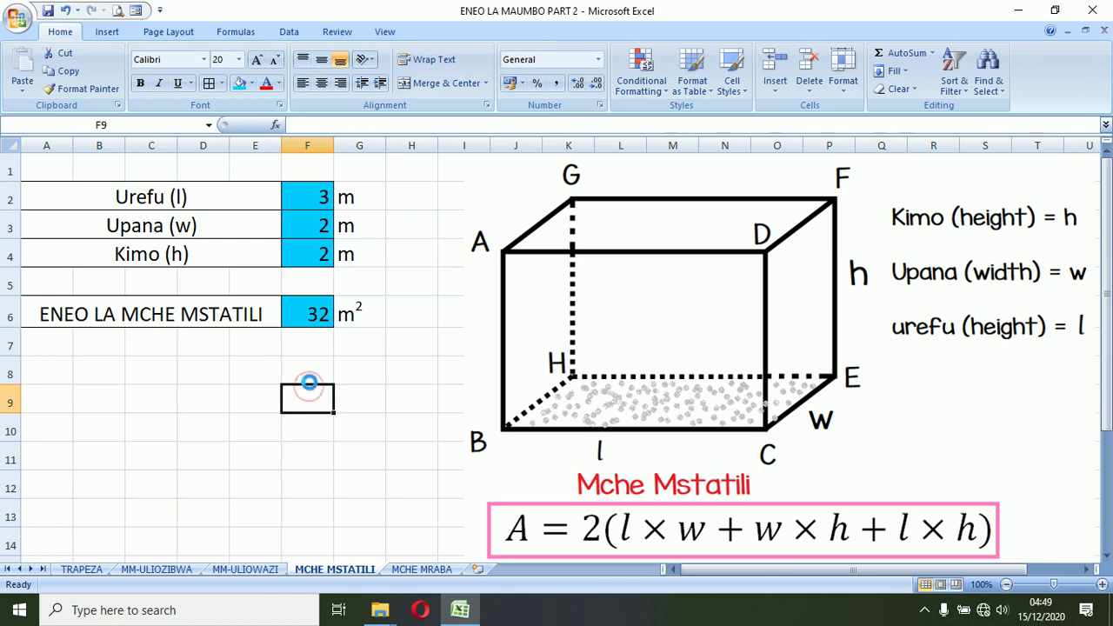
{"action": "left_click", "coordinate": [8, 145]}
{"action": "key", "text": "ctrl+1"}
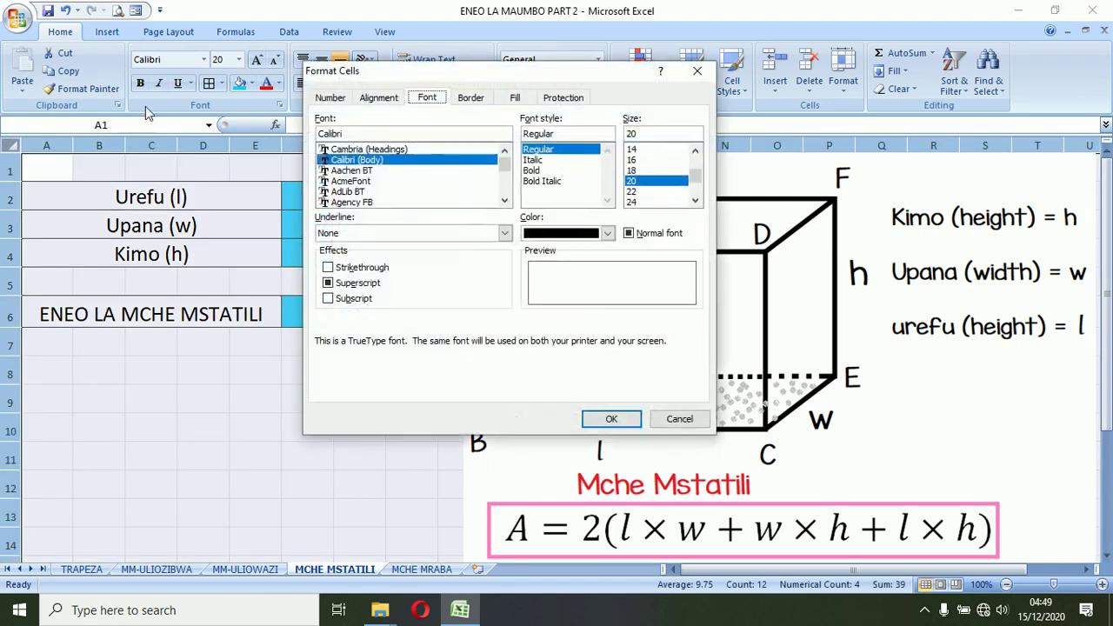
{"action": "left_click", "coordinate": [563, 97]}
{"action": "left_click", "coordinate": [321, 135]}
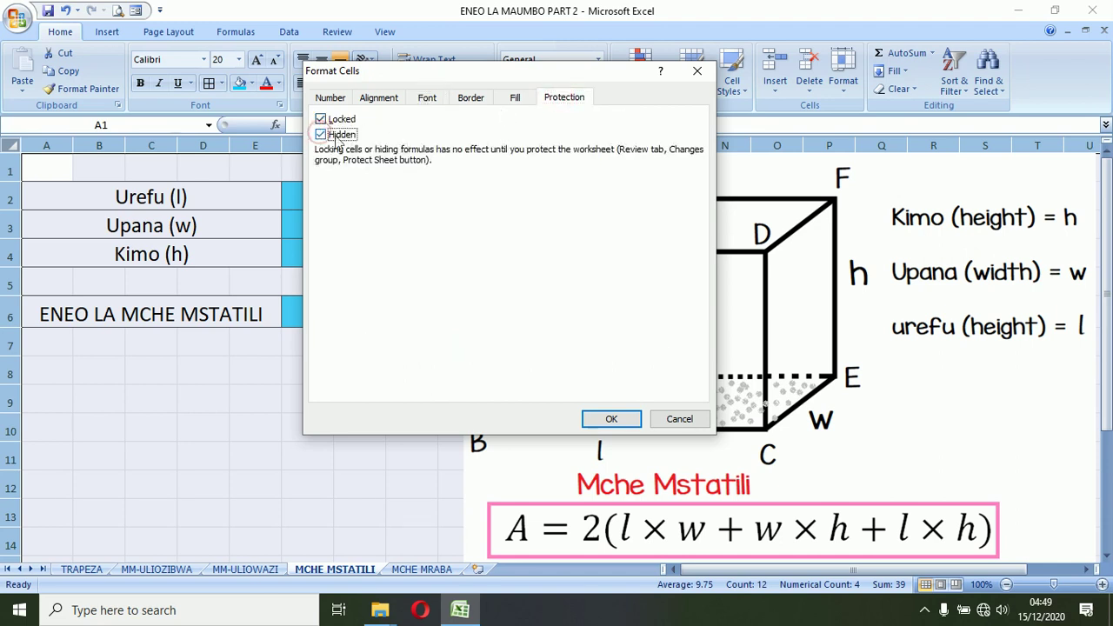
{"action": "left_click", "coordinate": [611, 418]}
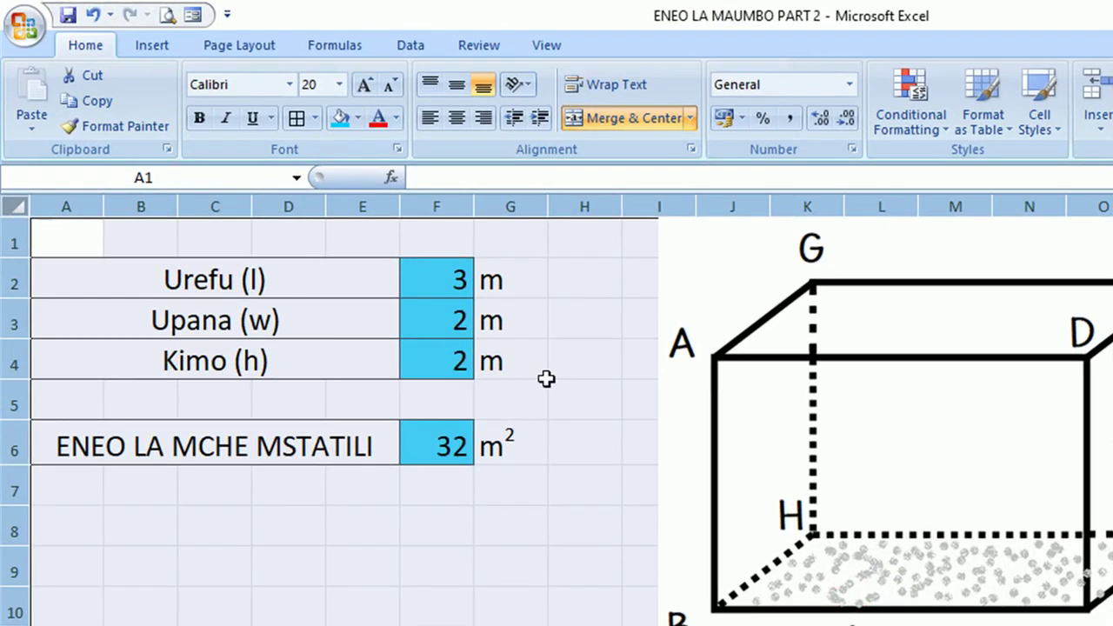
{"action": "left_click", "coordinate": [545, 375]}
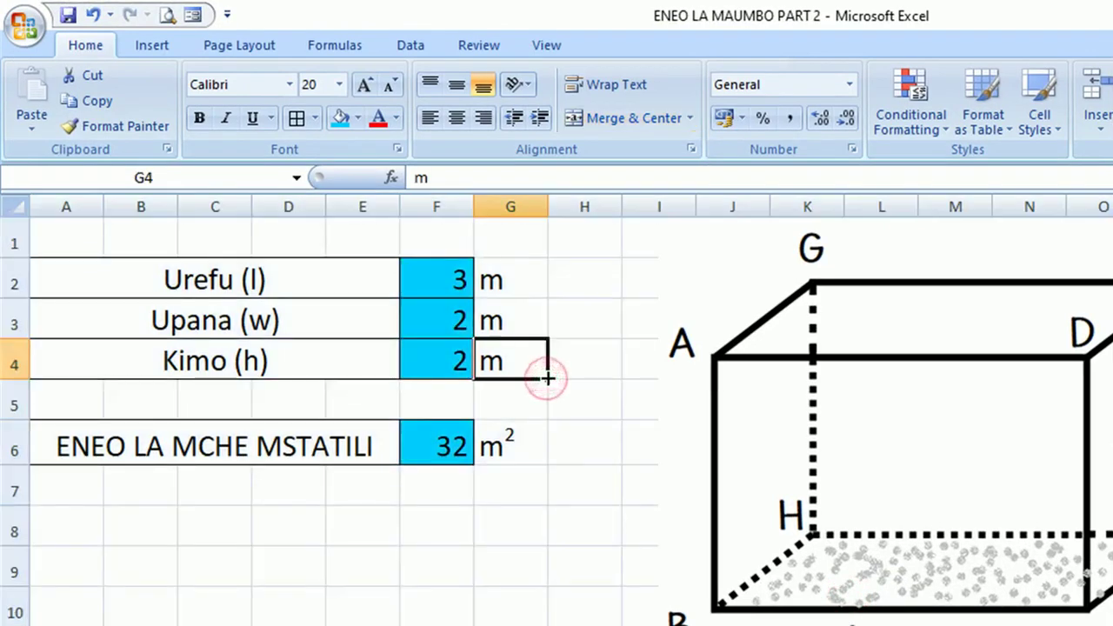
Unlock the input cells F2:F4, then bring up the Protect Sheet dialog.
{"action": "left_click", "coordinate": [446, 279]}
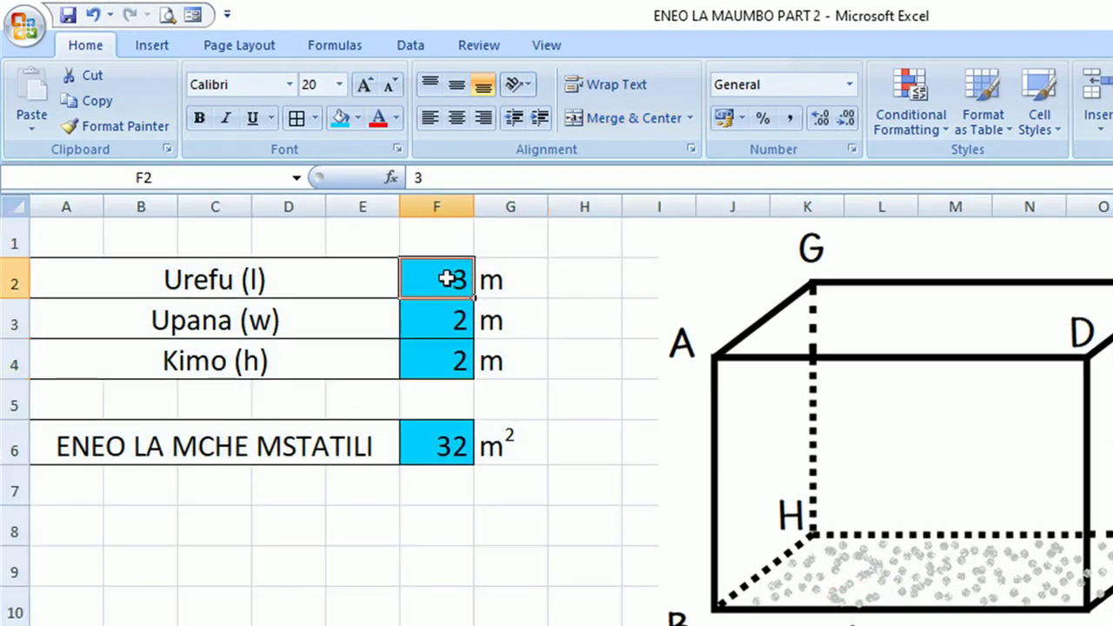
{"action": "left_click", "coordinate": [443, 313]}
{"action": "left_click", "coordinate": [444, 363]}
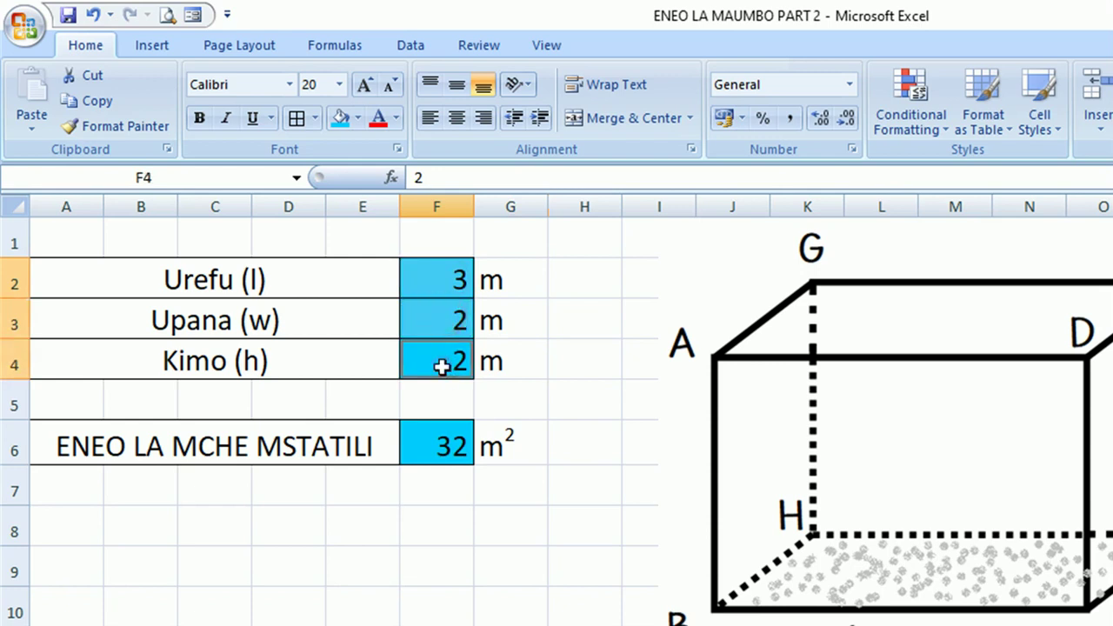
{"action": "key", "text": "ctrl+1"}
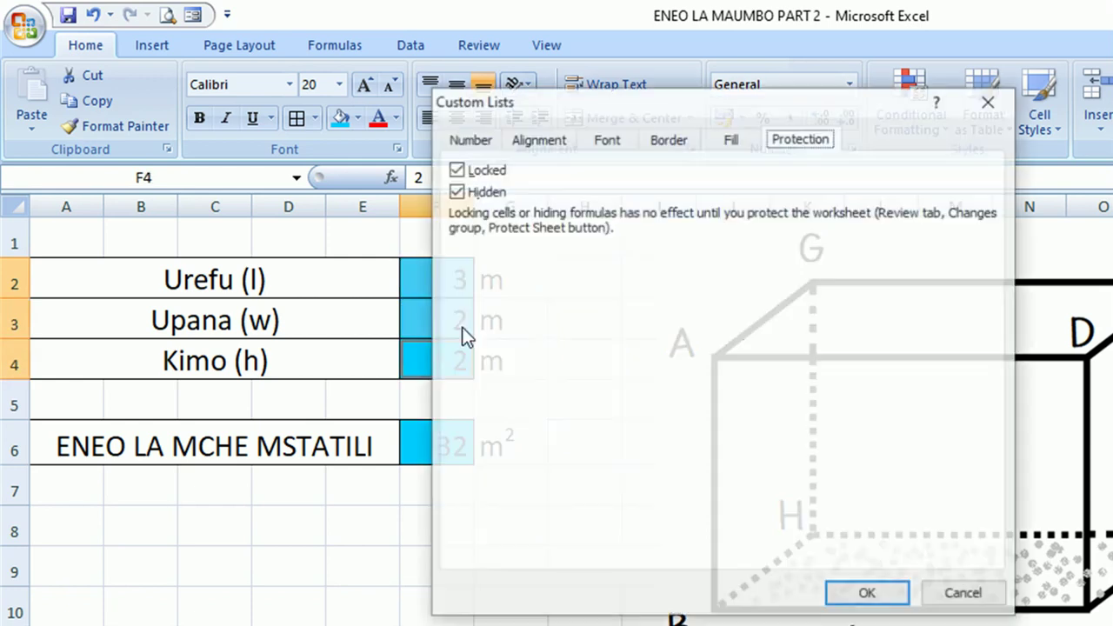
{"action": "left_click", "coordinate": [463, 168]}
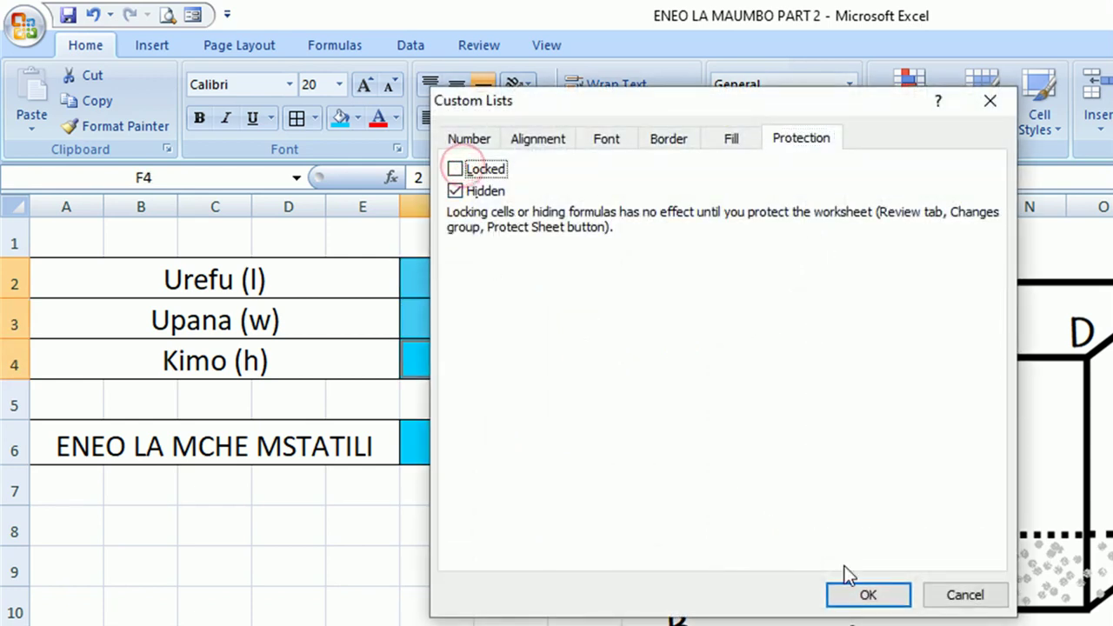
{"action": "left_click", "coordinate": [848, 593]}
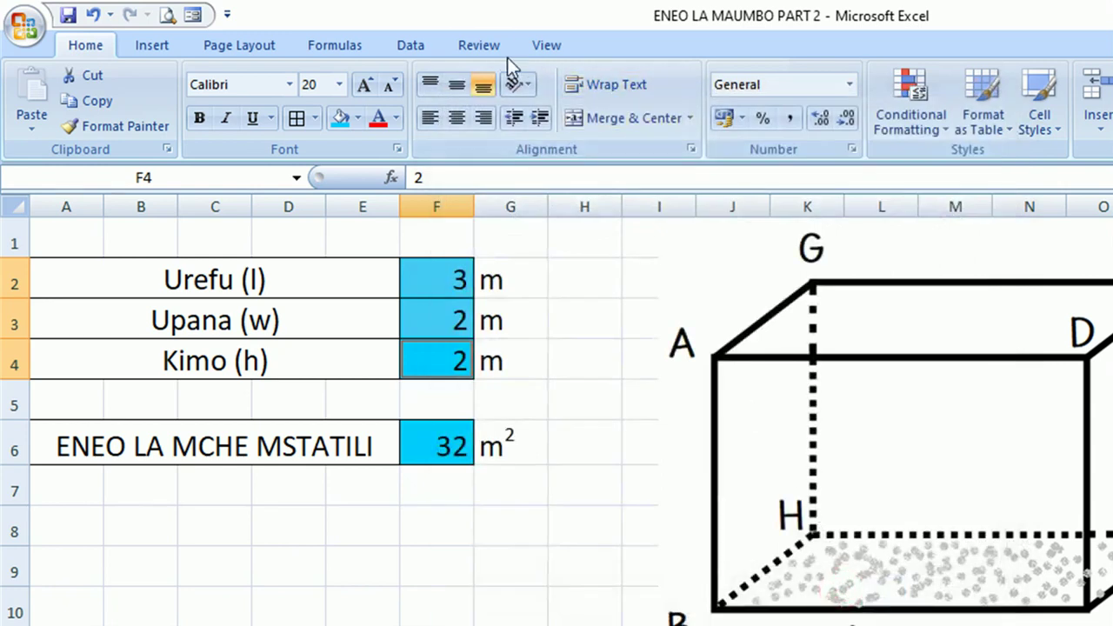
{"action": "left_click", "coordinate": [479, 45]}
{"action": "left_click", "coordinate": [667, 104]}
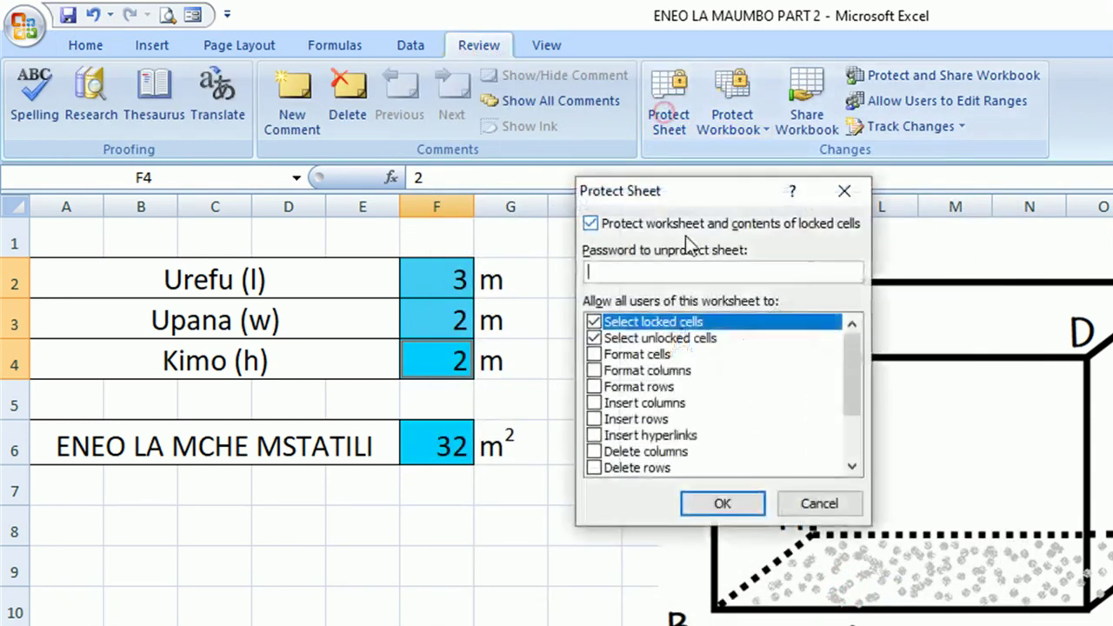
Protect the sheet with locked cells unselectable, and check that only F2:F4 can be selected.
{"action": "left_click", "coordinate": [594, 321]}
{"action": "left_click", "coordinate": [696, 501]}
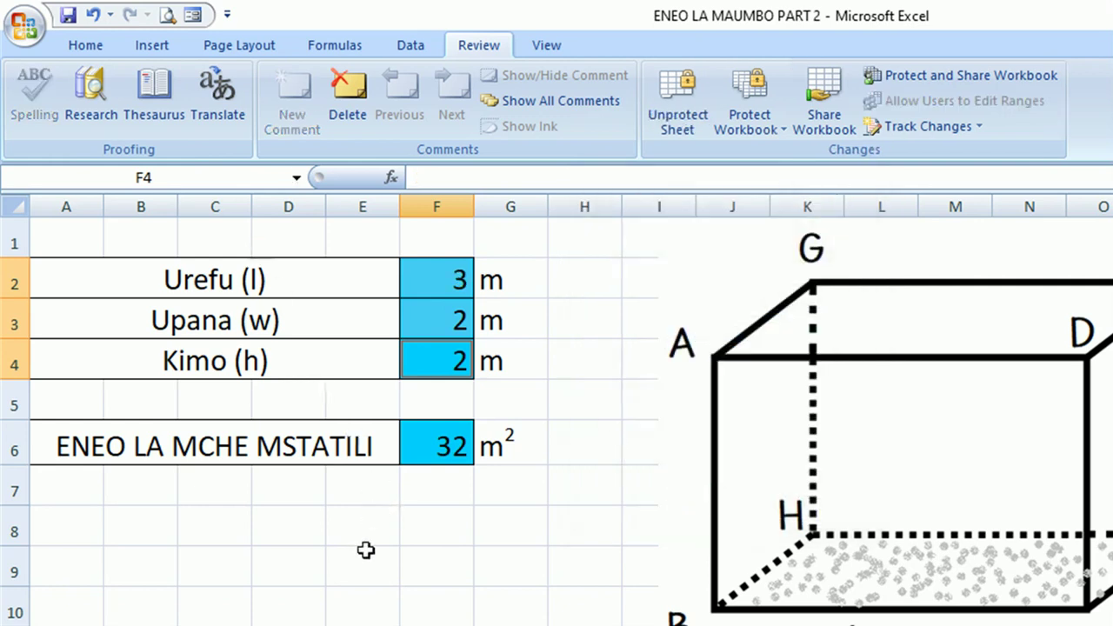
{"action": "left_click", "coordinate": [365, 550]}
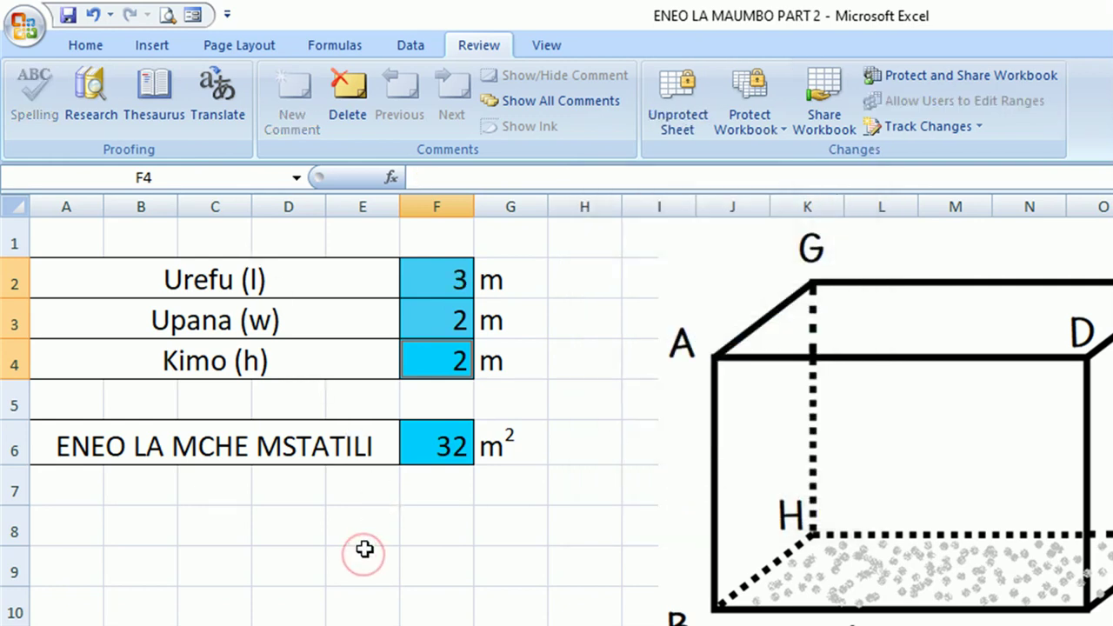
{"action": "left_click", "coordinate": [448, 276]}
{"action": "left_click", "coordinate": [445, 319]}
{"action": "left_click", "coordinate": [443, 351]}
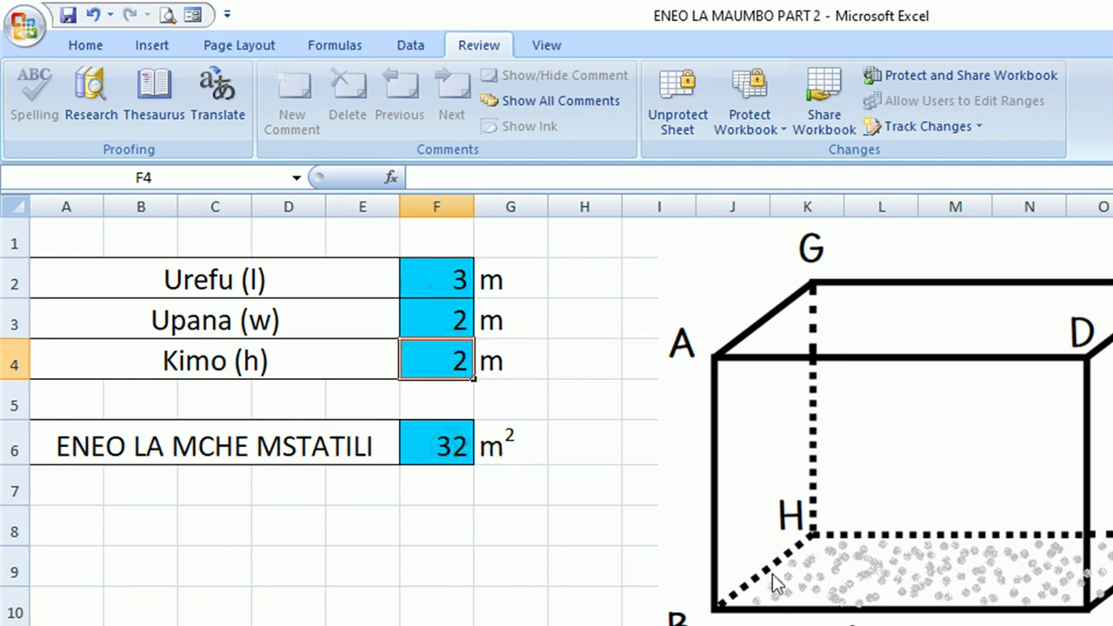
{"action": "left_click", "coordinate": [334, 618]}
Set length and height to 4 so the area reads 64, then go to the MCHE MRABA sheet.
{"action": "left_click", "coordinate": [439, 278]}
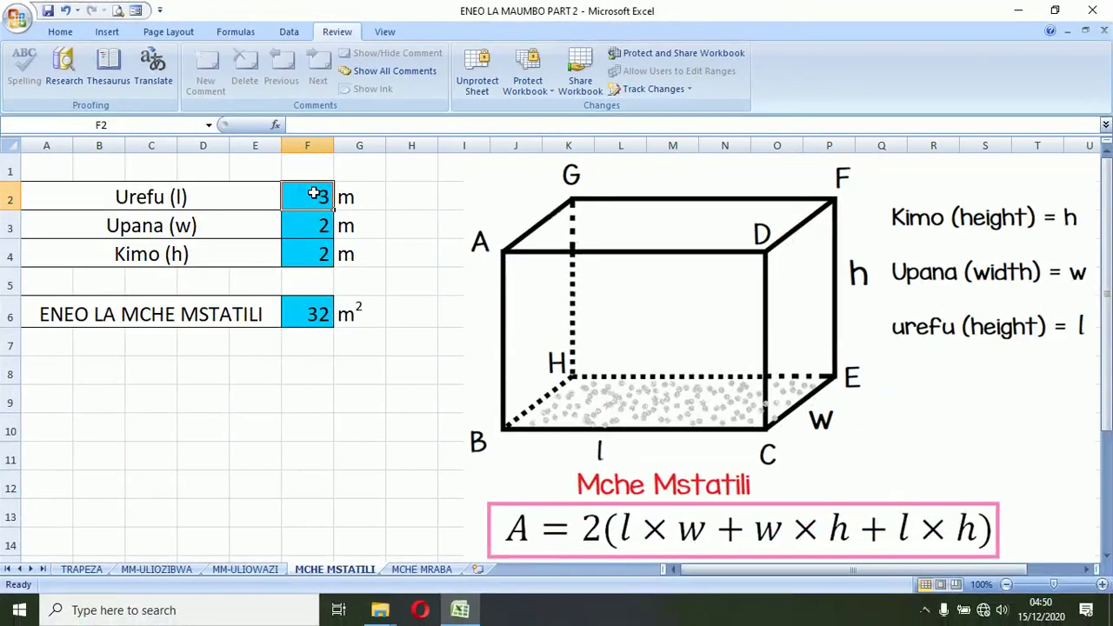
{"action": "type", "text": "4"}
{"action": "key", "text": "Return"}
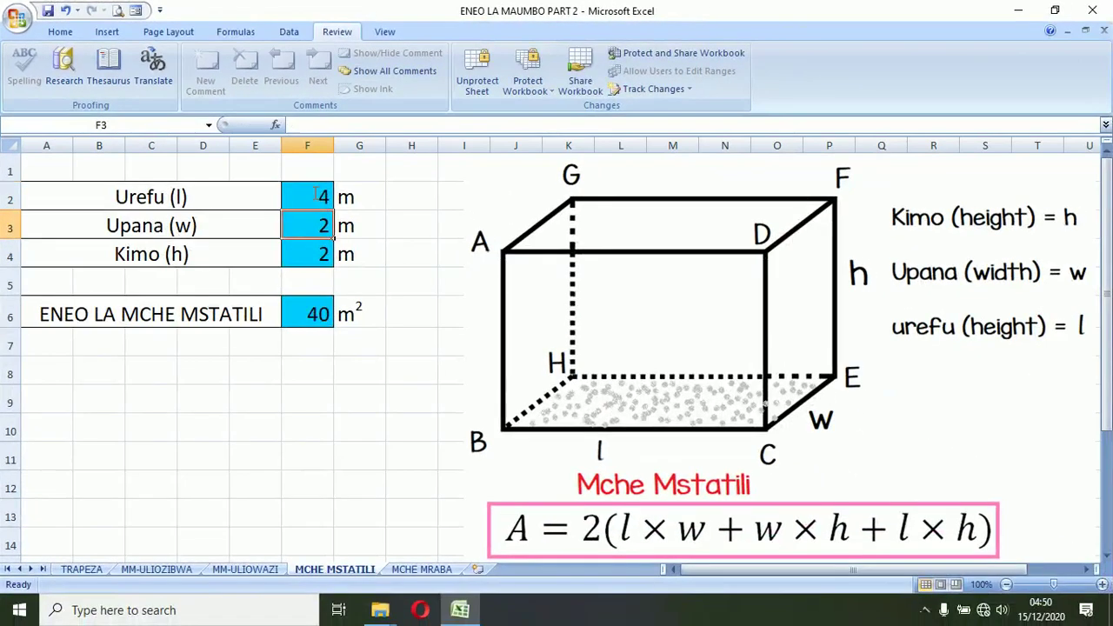
{"action": "key", "text": "Return"}
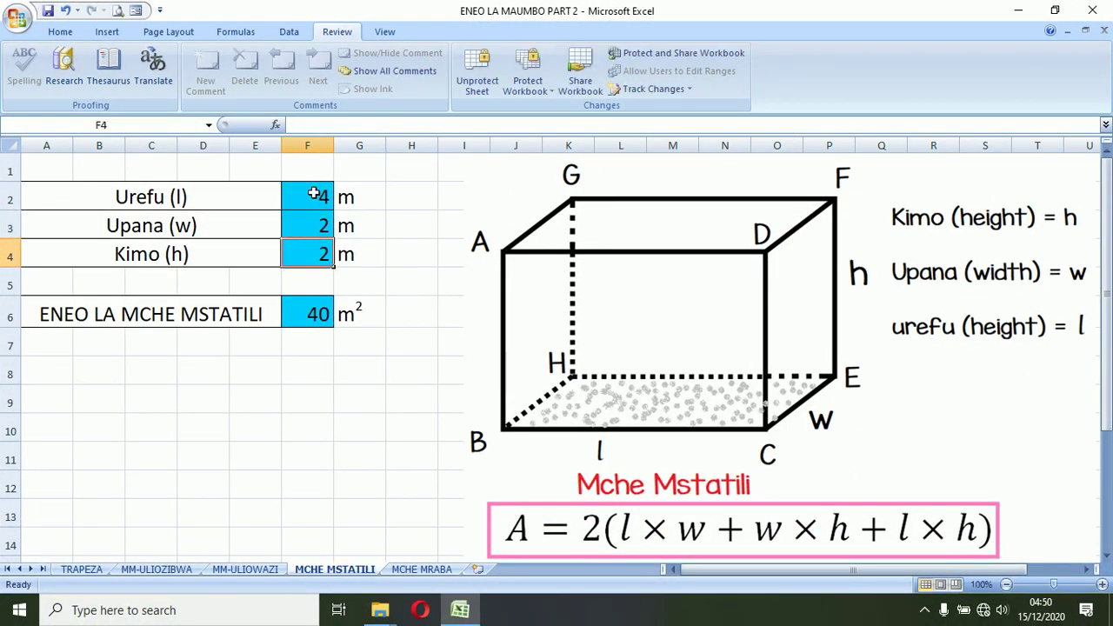
{"action": "type", "text": "4"}
{"action": "left_click", "coordinate": [314, 194]}
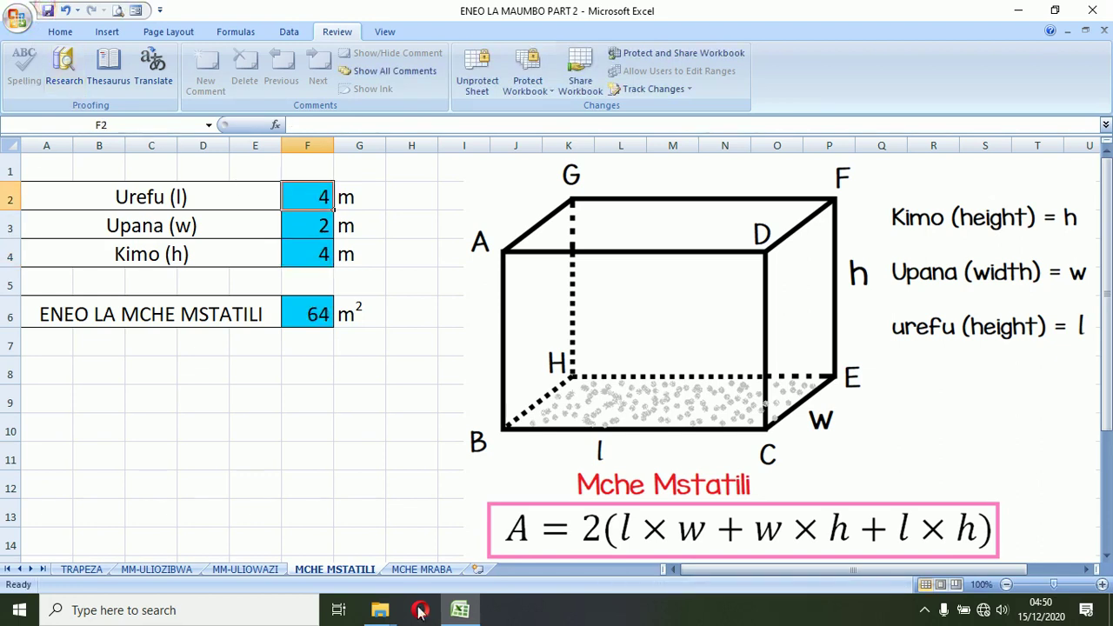
{"action": "left_click", "coordinate": [409, 569]}
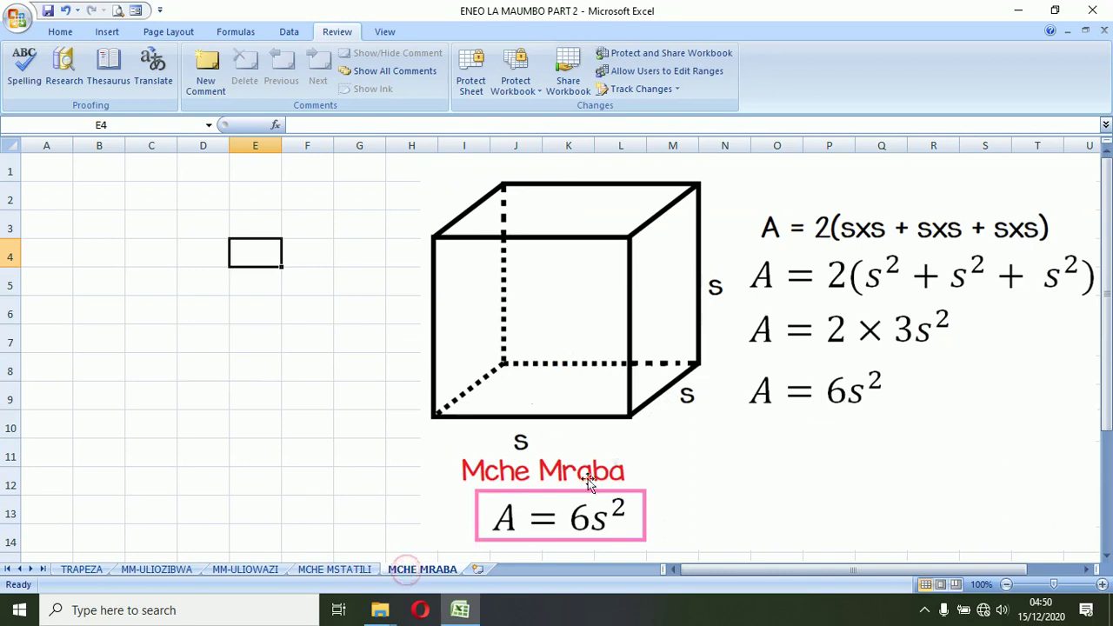
{"action": "left_click", "coordinate": [334, 570]}
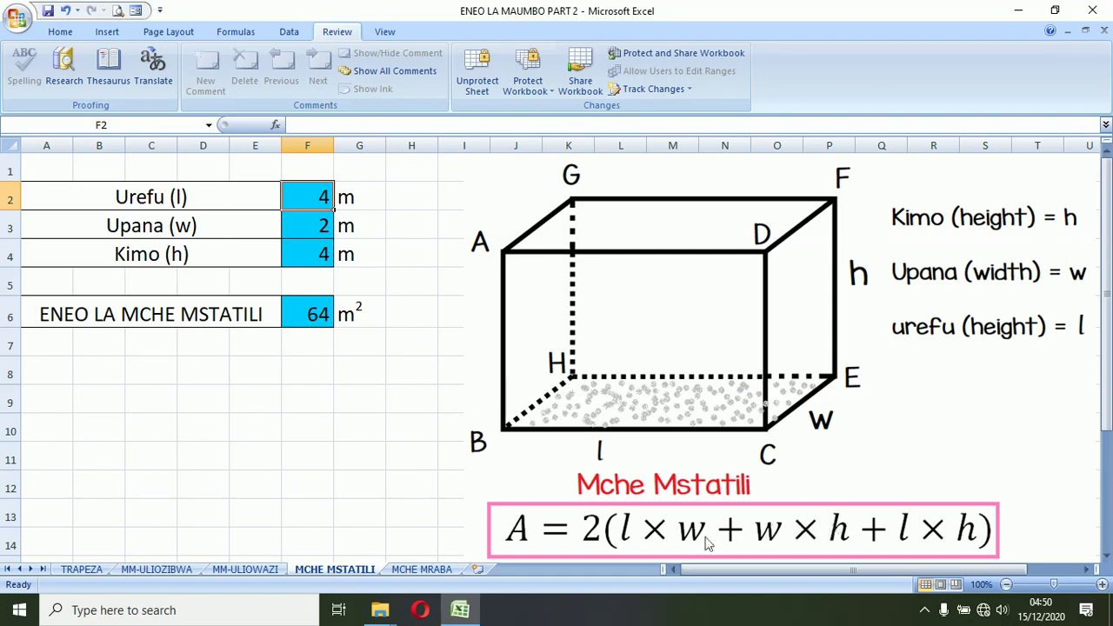
{"action": "left_click", "coordinate": [423, 569]}
{"action": "left_click", "coordinate": [340, 557]}
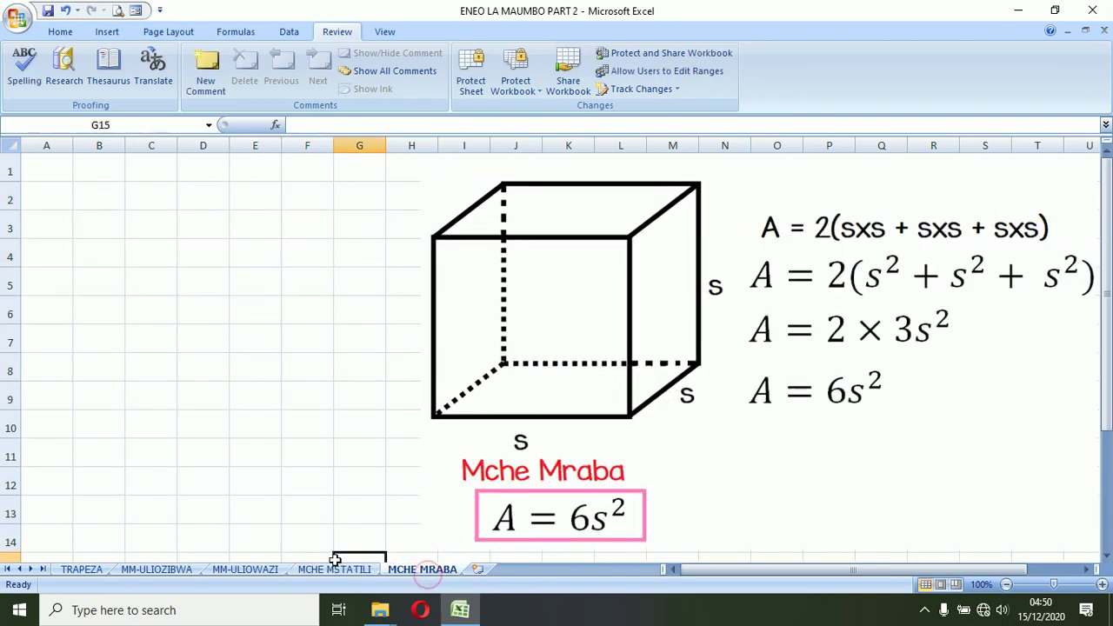
{"action": "left_click", "coordinate": [349, 570]}
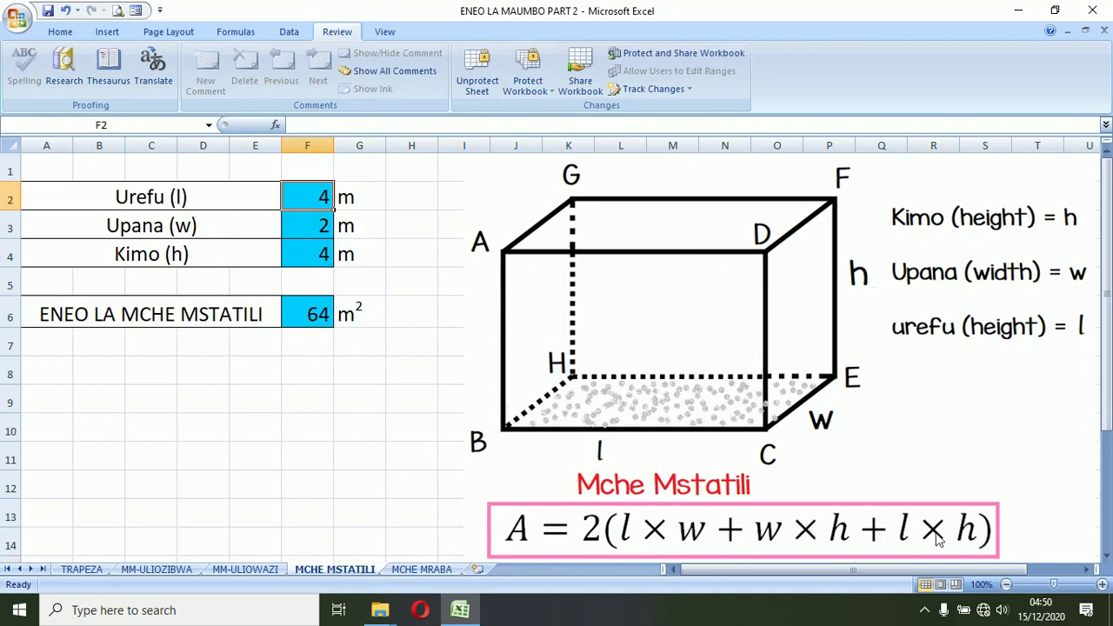
{"action": "left_click", "coordinate": [424, 569]}
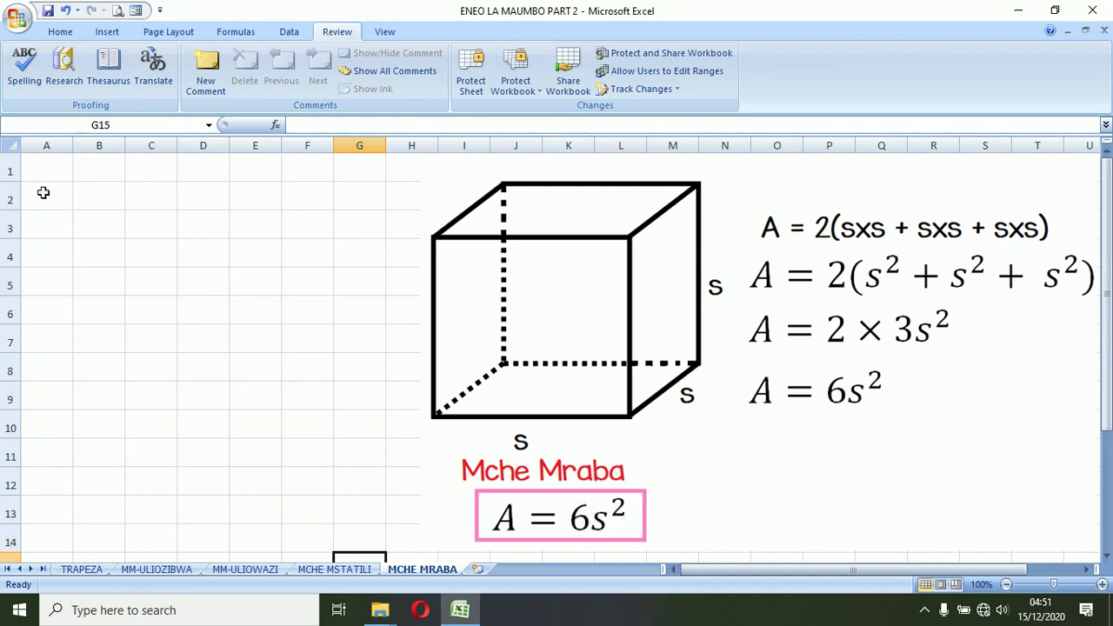
Merge and centre A2:D2 and label it UREFU WA UPANDE.
{"action": "left_click_drag", "start_coordinate": [43, 192], "coordinate": [260, 198]}
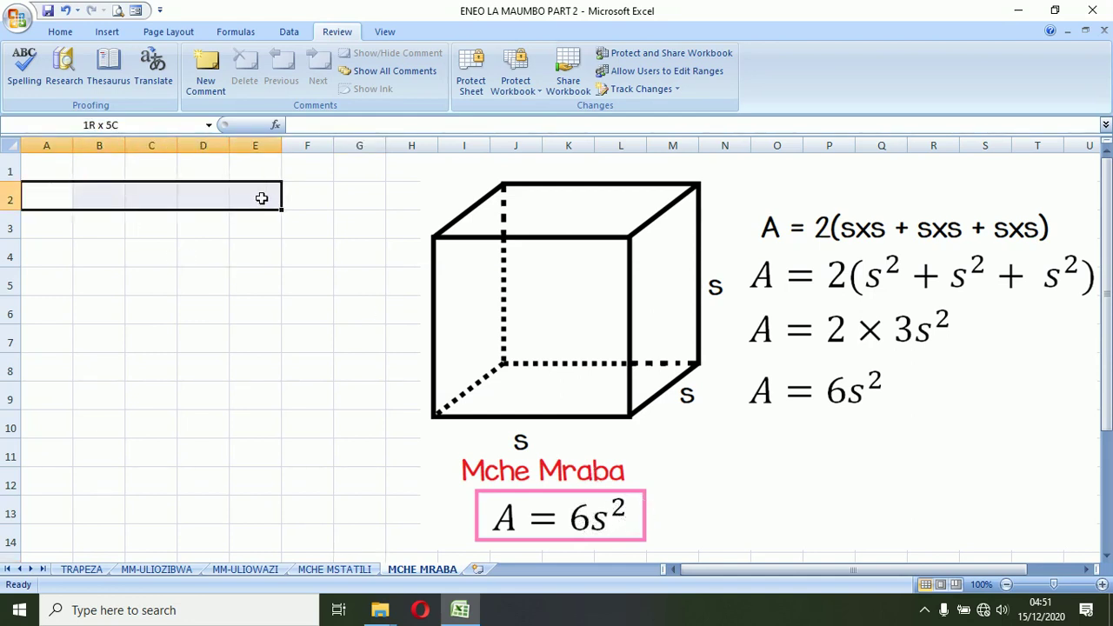
{"action": "left_click_drag", "start_coordinate": [229, 196], "coordinate": [219, 196]}
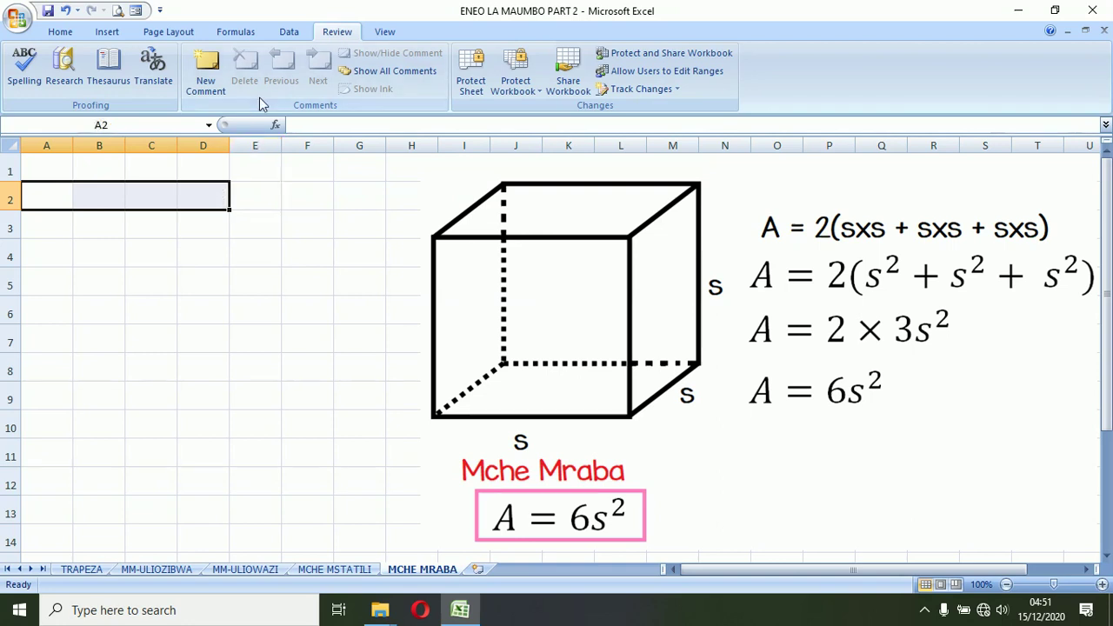
{"action": "left_click", "coordinate": [59, 32]}
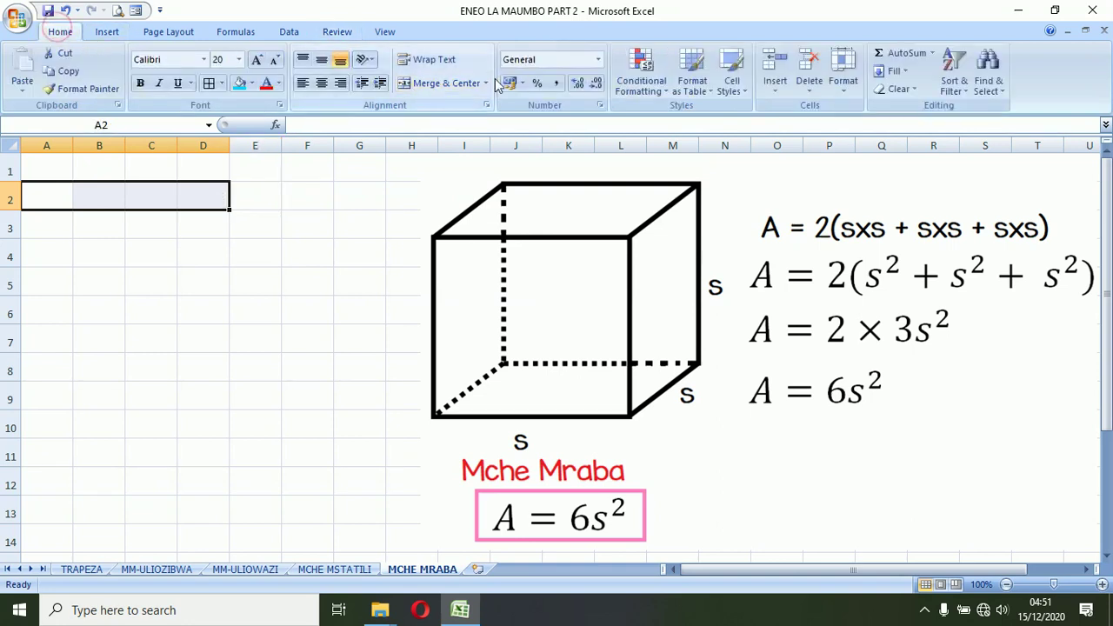
{"action": "left_click", "coordinate": [416, 81]}
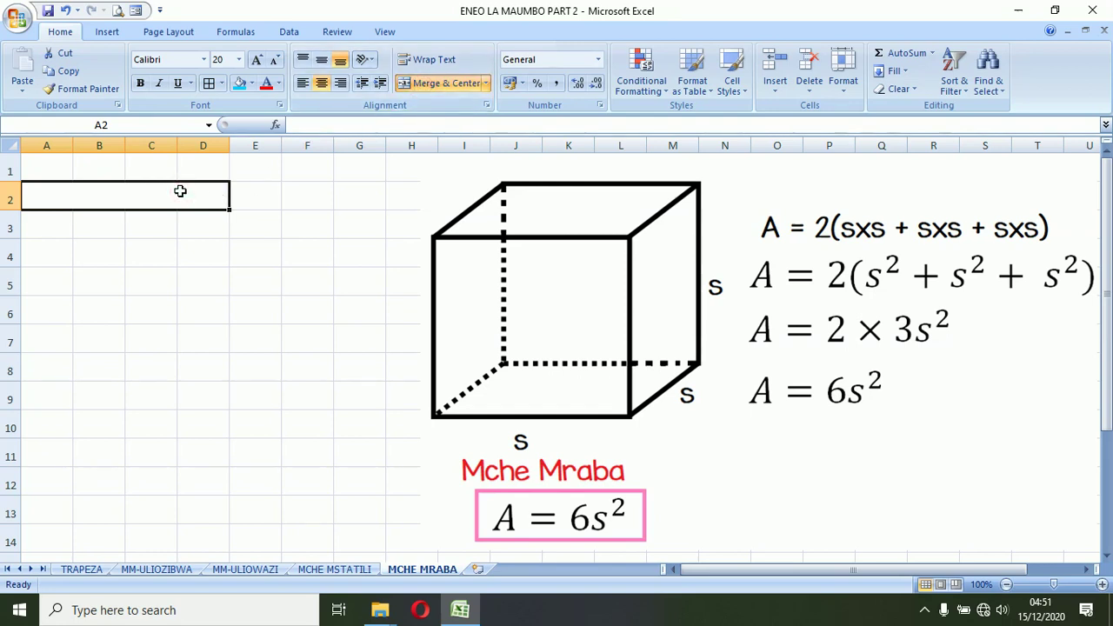
{"action": "type", "text": "UREFU WA UPANDE"}
{"action": "key", "text": "Return"}
Border A2:E2 and enter the unit m in F2.
{"action": "left_click_drag", "start_coordinate": [46, 196], "coordinate": [250, 195]}
{"action": "left_click", "coordinate": [216, 84]}
{"action": "left_click", "coordinate": [307, 195]}
{"action": "type", "text": "m"}
{"action": "key", "text": "Return"}
{"action": "key", "text": "Return"}
{"action": "key", "text": "Left"}
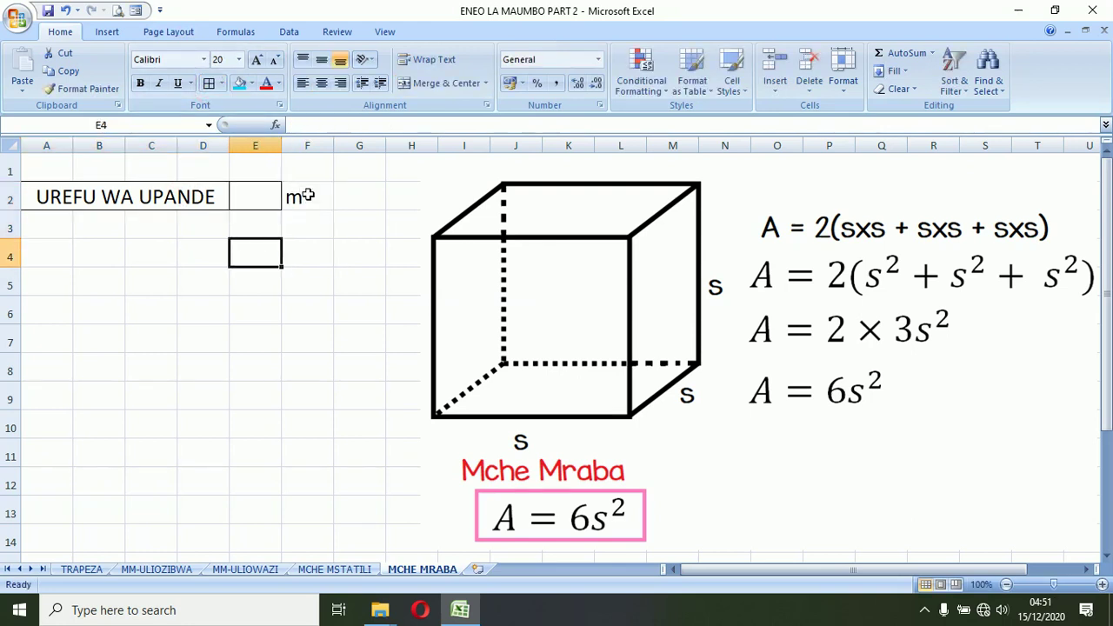
{"action": "key", "text": "Left"}
{"action": "key", "text": "Left"}
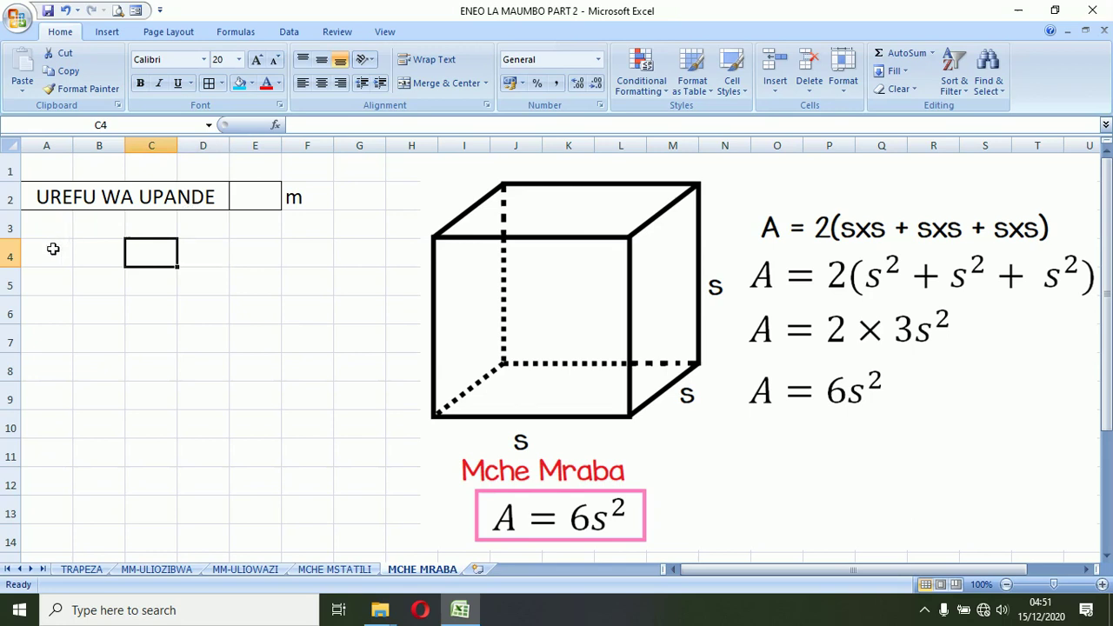
Merge A4:E4, label it ENEO LA MCHE MRABA, and type m2 in G4.
{"action": "left_click_drag", "start_coordinate": [53, 249], "coordinate": [233, 252]}
{"action": "key", "text": "alt+h"}
{"action": "type", "text": "mcENEO LA MCHE MRABA"}
{"action": "left_click", "coordinate": [309, 252]}
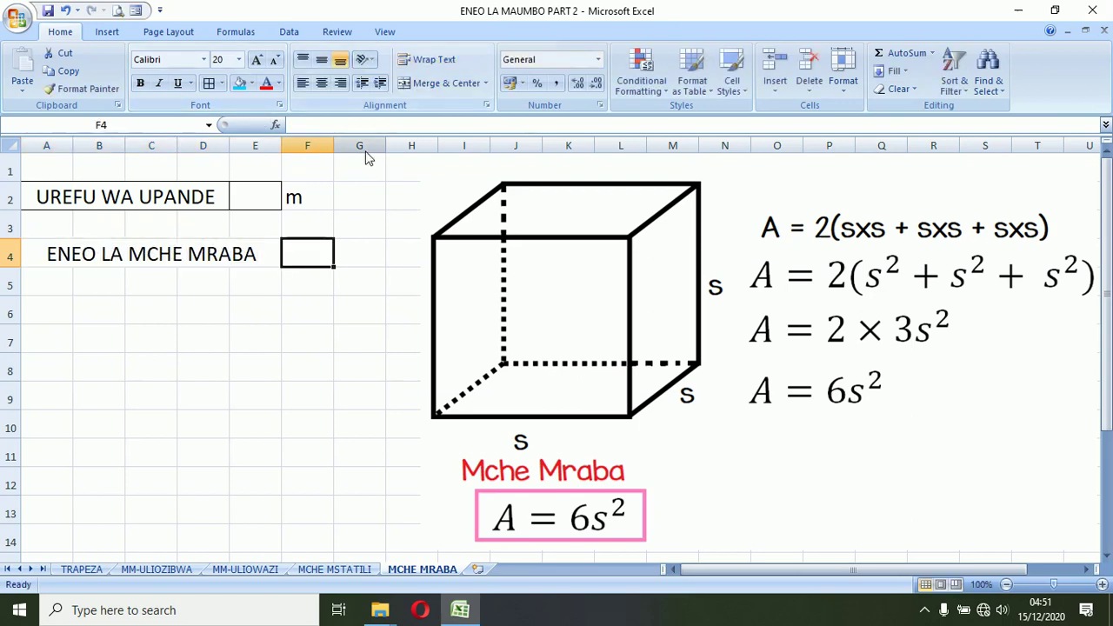
{"action": "left_click", "coordinate": [339, 252]}
{"action": "type", "text": "m2"}
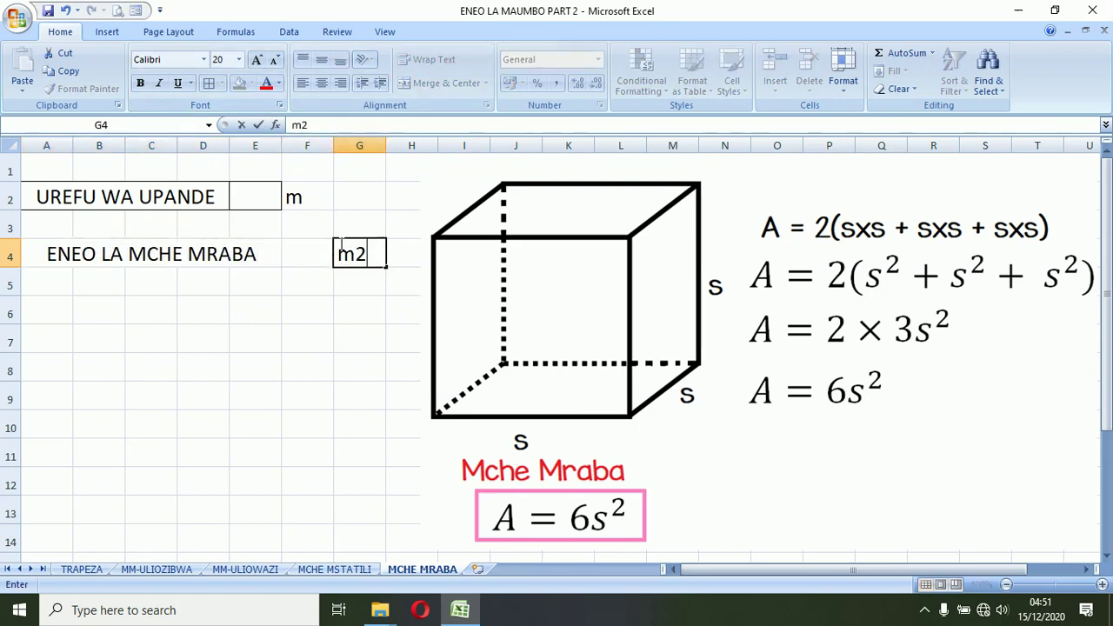
Make the 2 in the G4 unit superscript so it reads m².
{"action": "left_click_drag", "start_coordinate": [368, 254], "coordinate": [356, 255]}
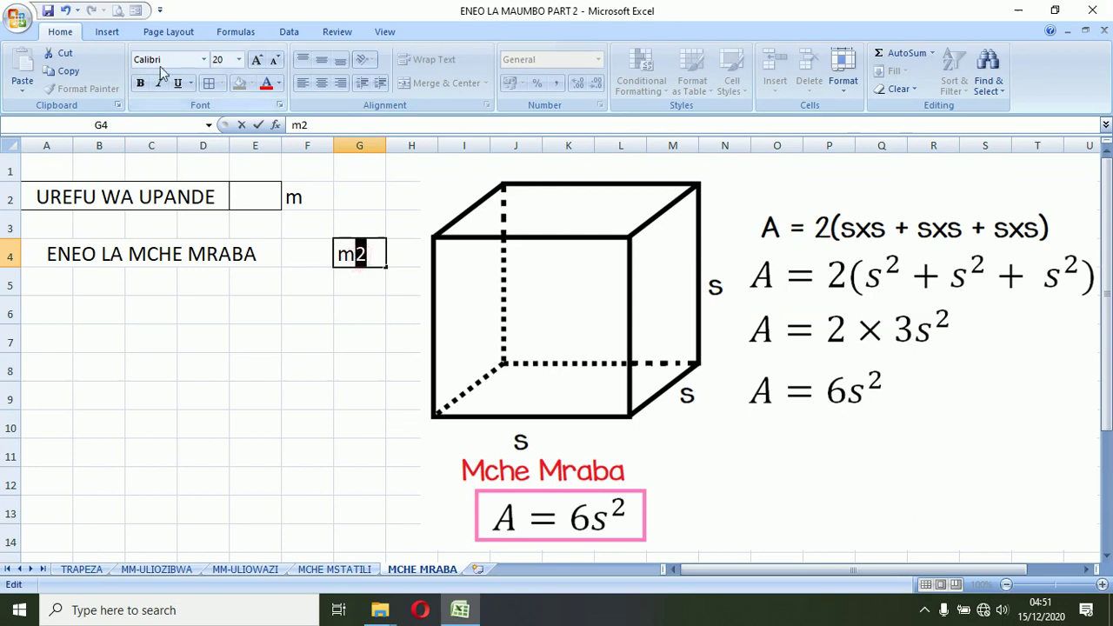
{"action": "key", "text": "ctrl+1"}
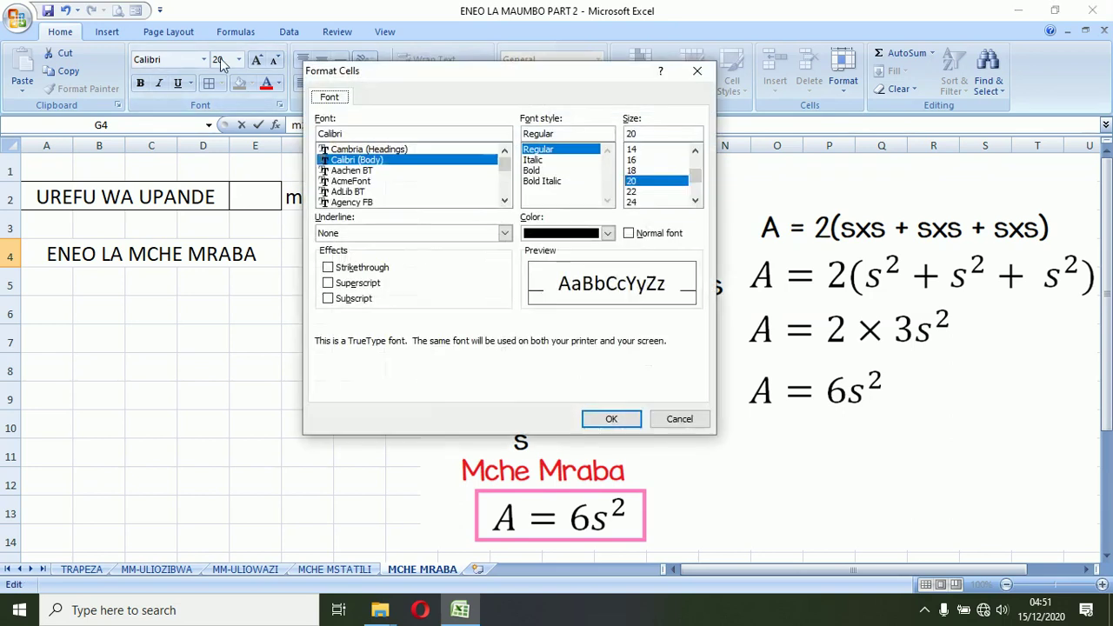
{"action": "left_click", "coordinate": [327, 283]}
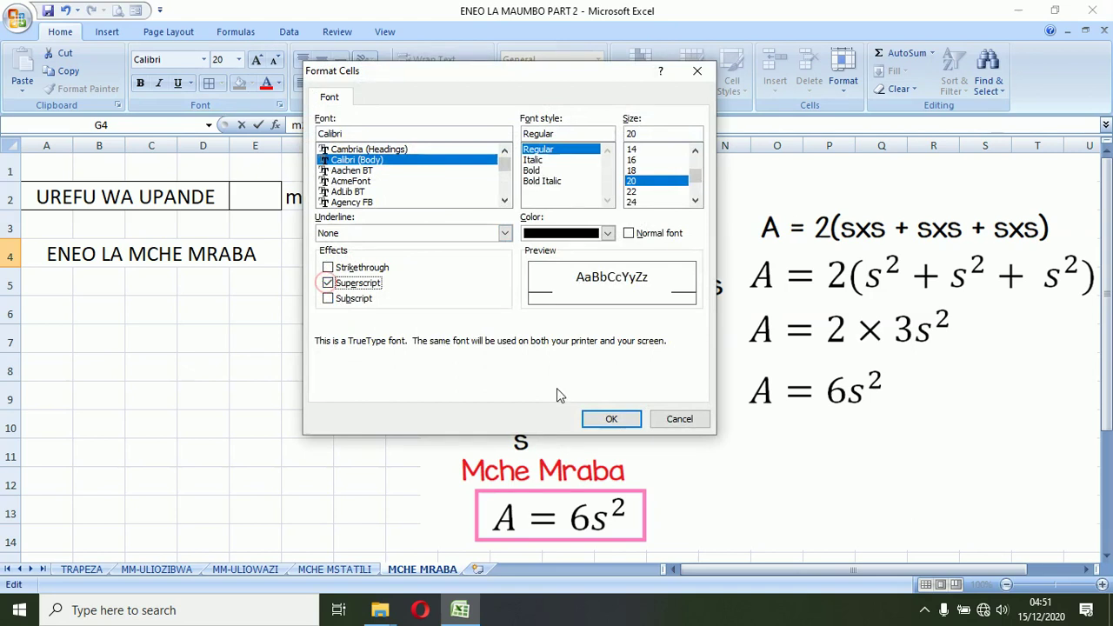
{"action": "left_click", "coordinate": [611, 418]}
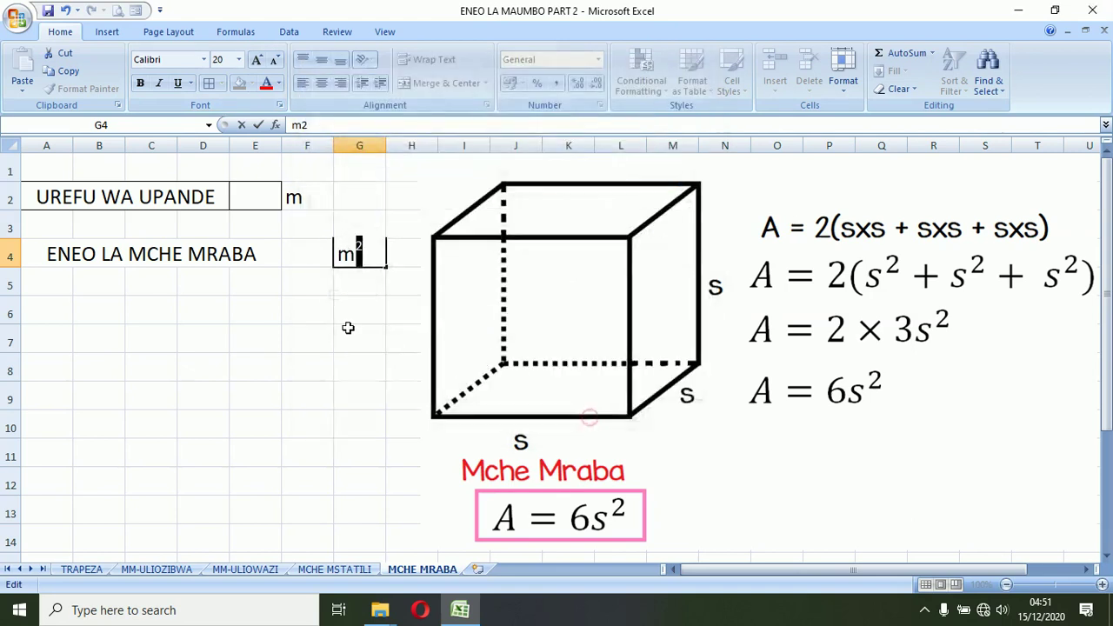
{"action": "left_click", "coordinate": [234, 254]}
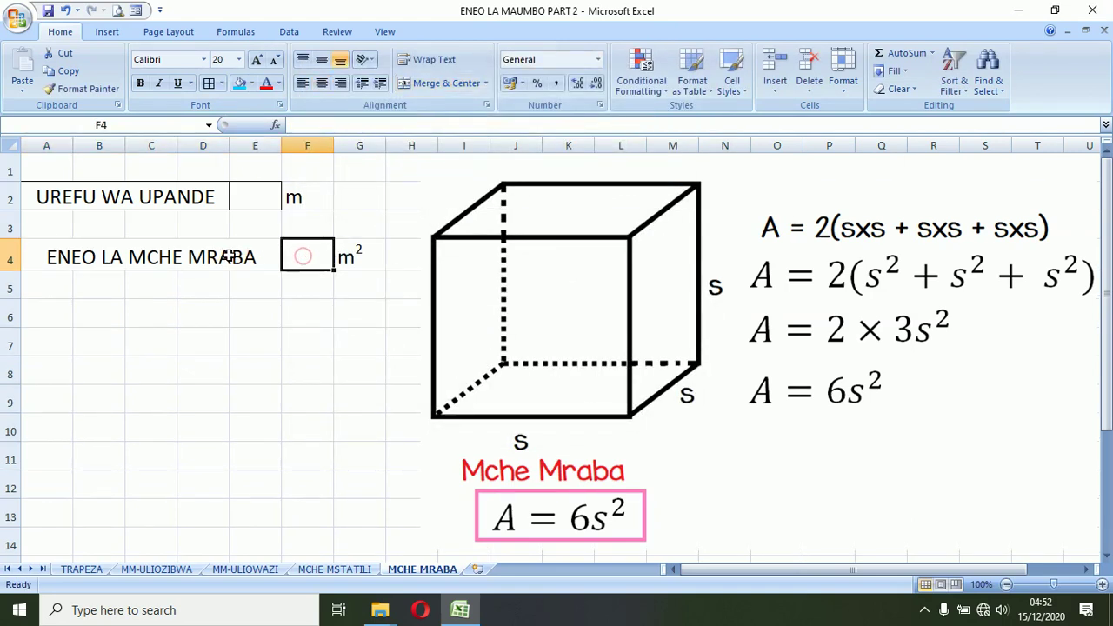
Border the area row A4:F4 and shade cells E2 and F4 light blue.
{"action": "left_click_drag", "start_coordinate": [304, 256], "coordinate": [125, 246]}
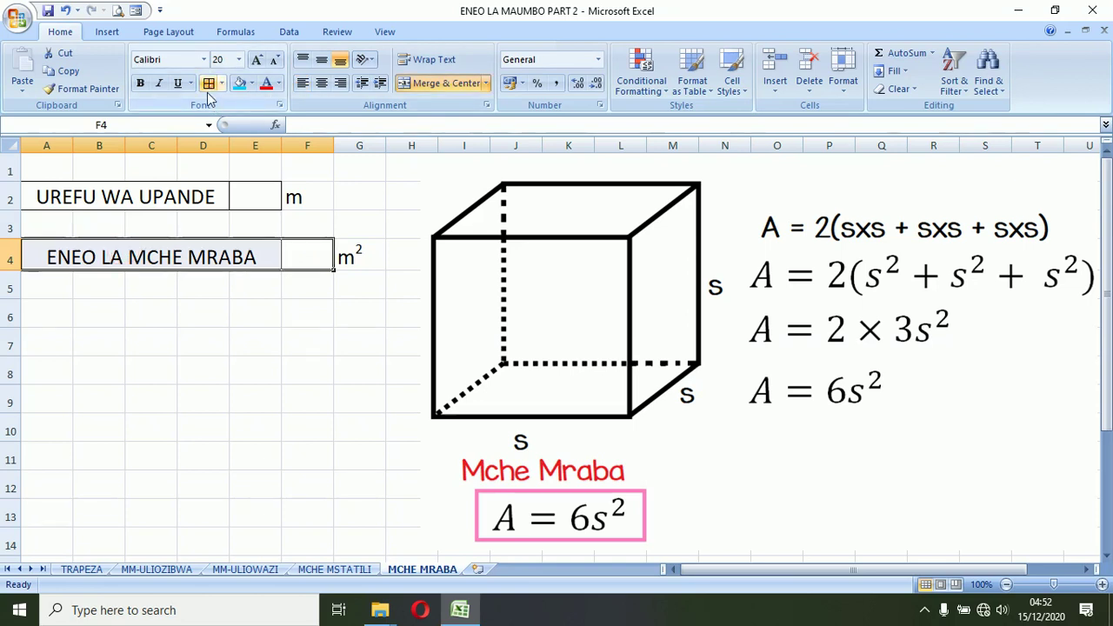
{"action": "left_click", "coordinate": [318, 253]}
{"action": "left_click", "coordinate": [258, 200]}
{"action": "left_click", "coordinate": [300, 252], "text": "ctrl"}
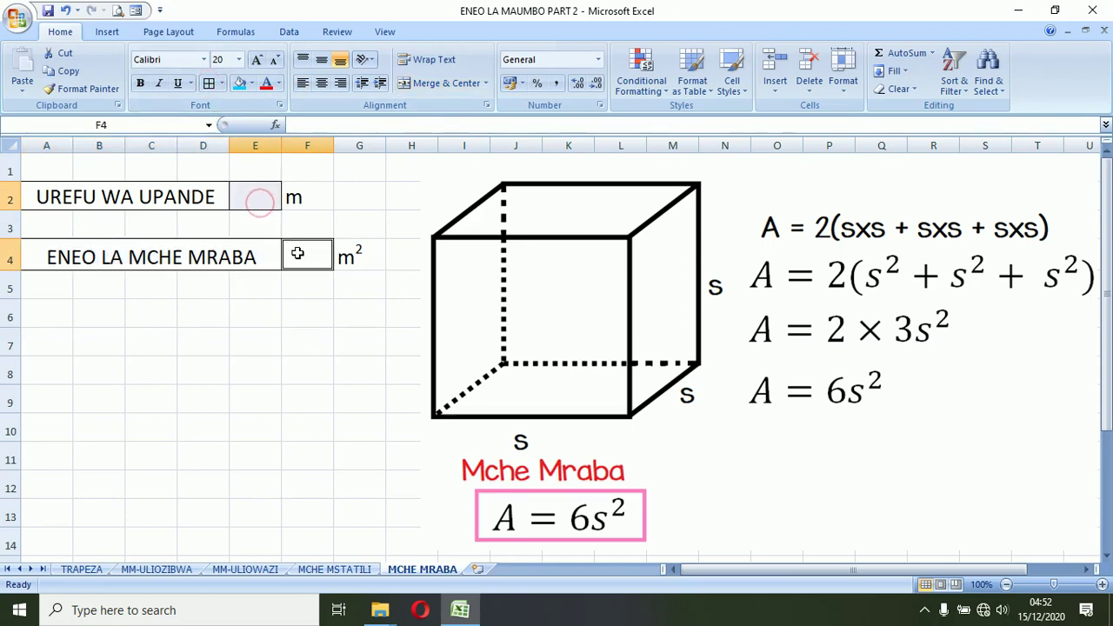
{"action": "left_click", "coordinate": [238, 83]}
{"action": "left_click", "coordinate": [323, 294]}
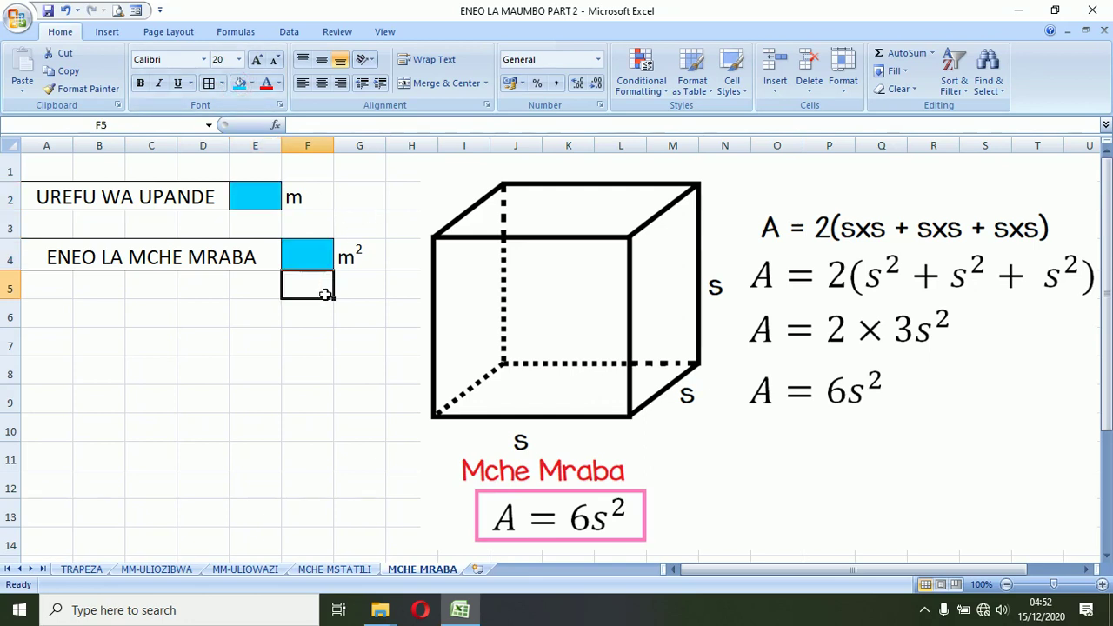
{"action": "left_click", "coordinate": [293, 252]}
Enter the cube area formula =6*E2^2 in F4.
{"action": "type", "text": "="}
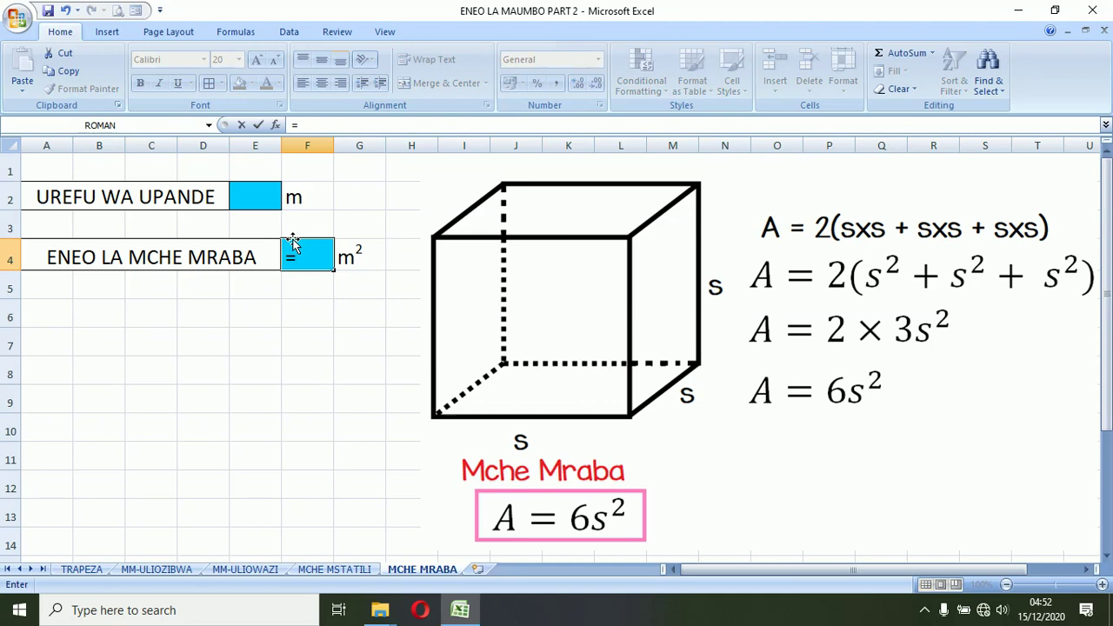
{"action": "type", "text": "6*"}
{"action": "left_click", "coordinate": [261, 200]}
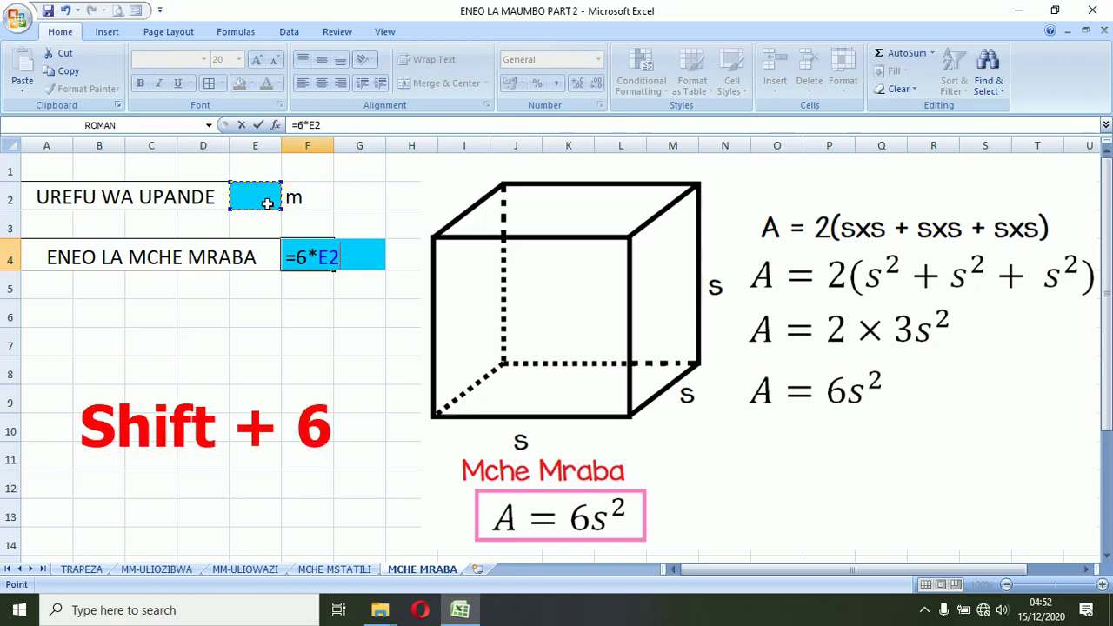
{"action": "type", "text": "^2"}
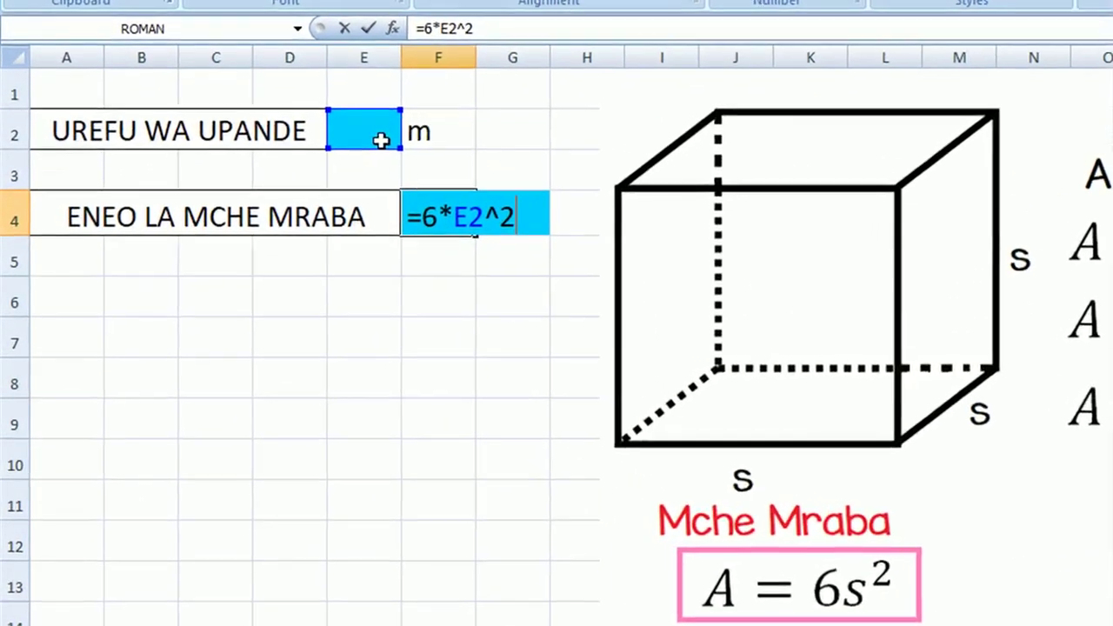
{"action": "key", "text": "Return"}
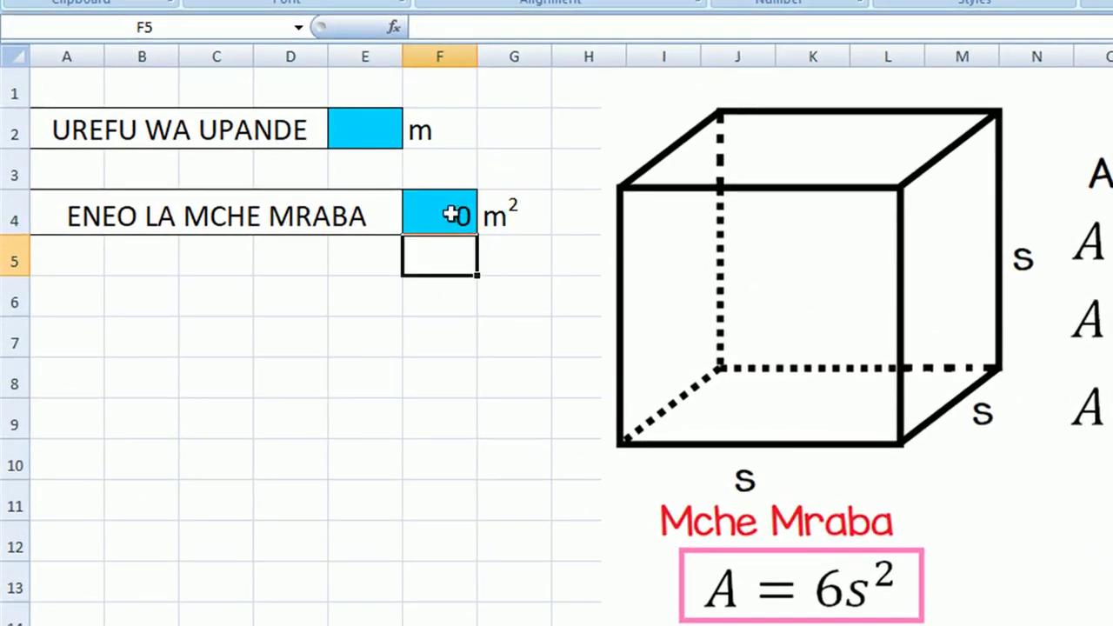
Rewrite F4 as =IF(E2<>"",6*E2^2,"") so it stays blank while E2 is empty.
{"action": "left_click", "coordinate": [449, 211]}
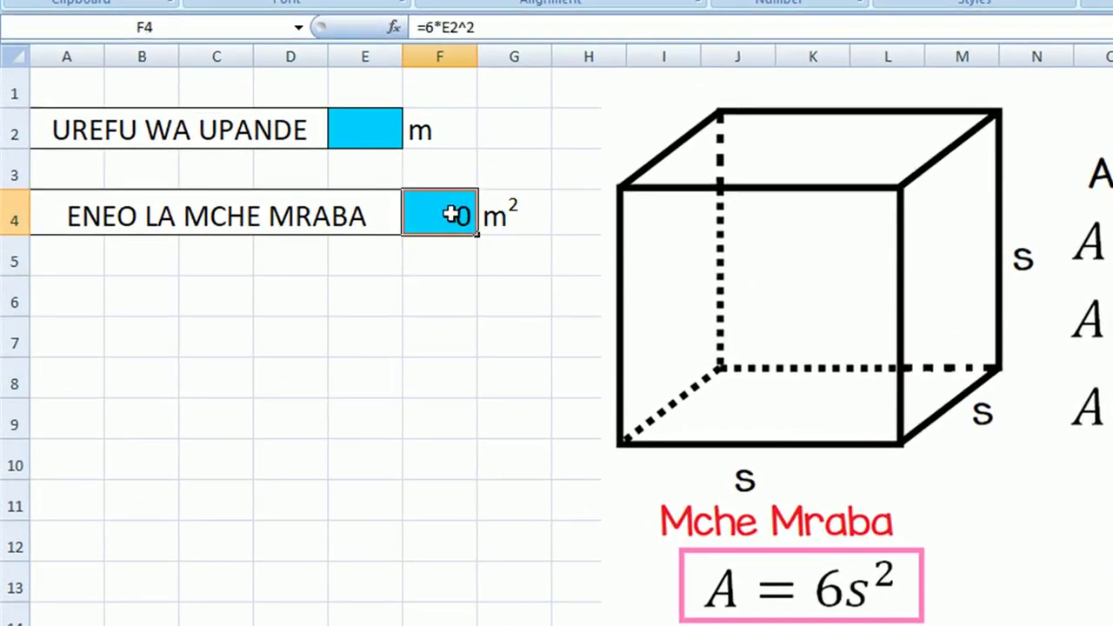
{"action": "left_click", "coordinate": [425, 28]}
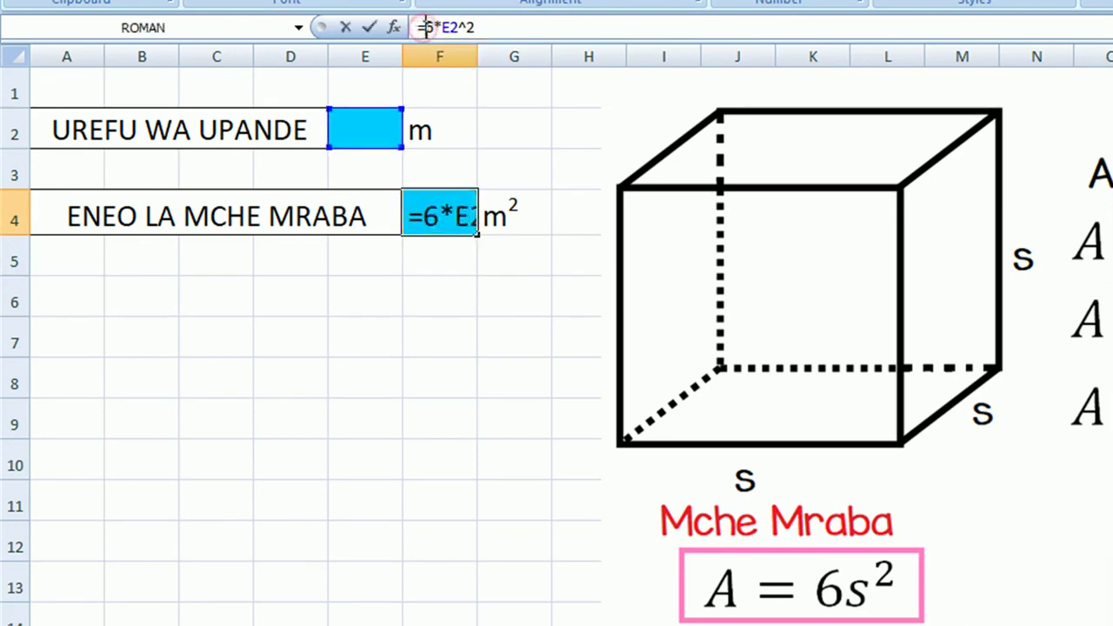
{"action": "type", "text": "if"}
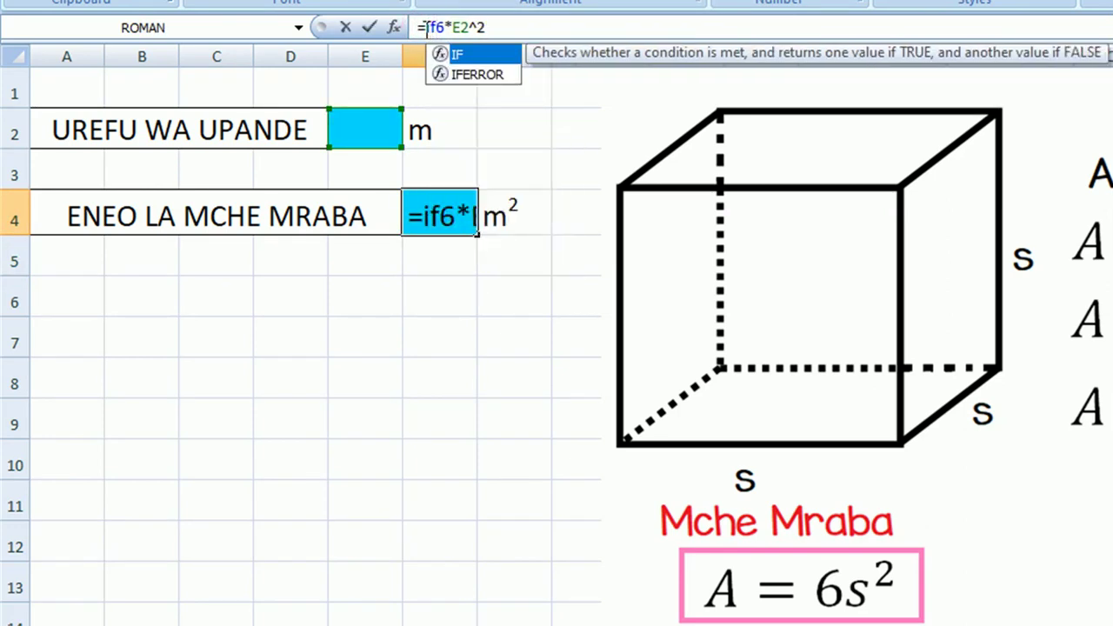
{"action": "type", "text": "("}
{"action": "left_click", "coordinate": [375, 130]}
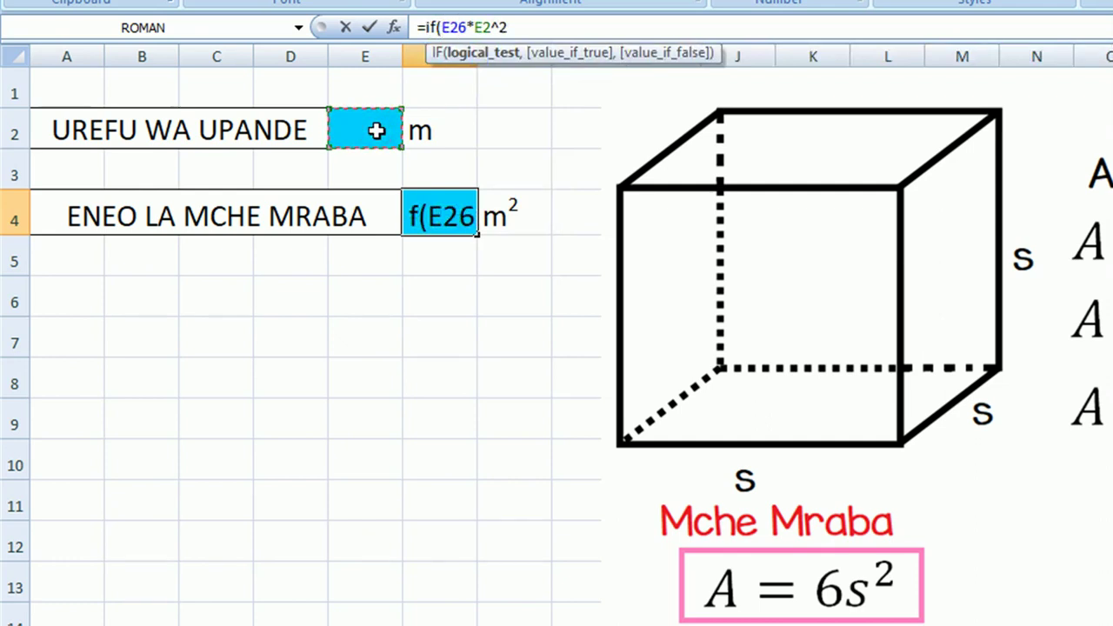
{"action": "type", "text": "<>"}
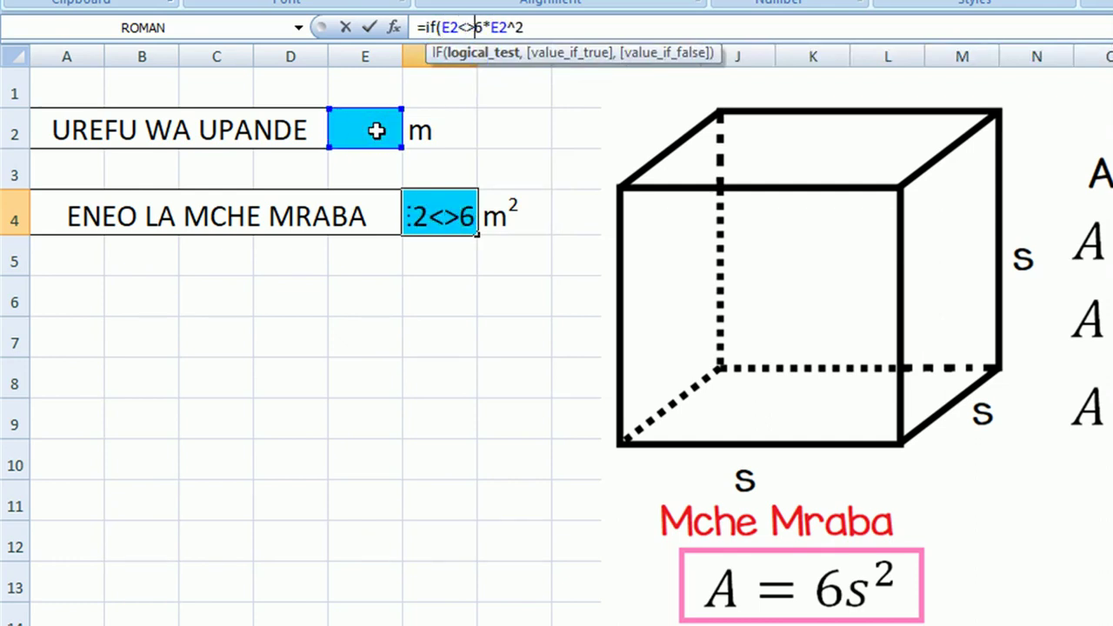
{"action": "type", "text": "\"\",6*E2^2"}
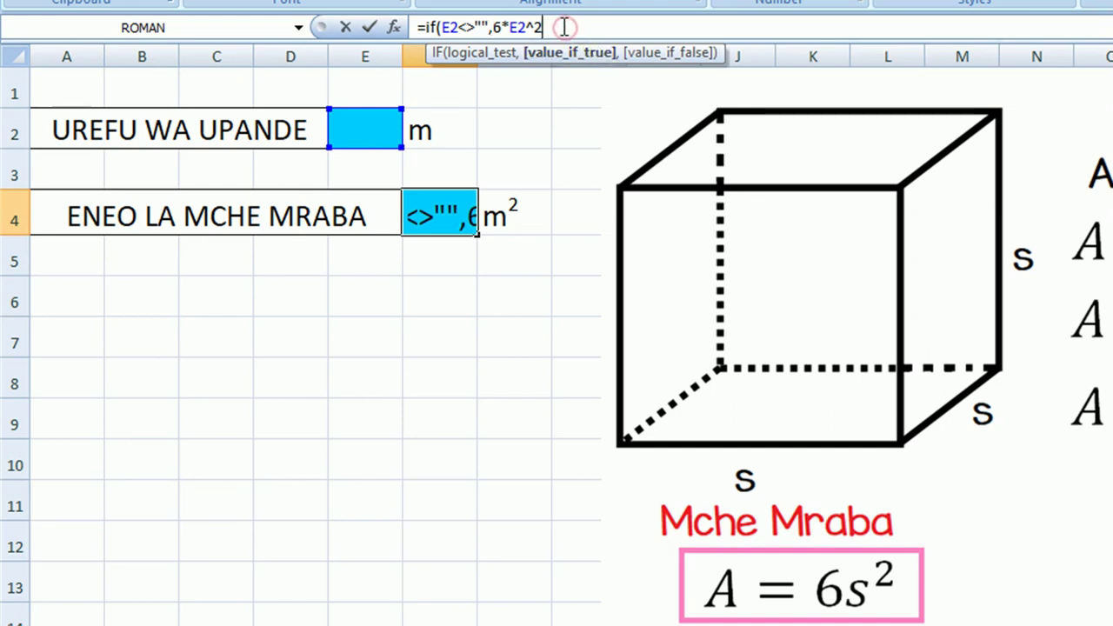
{"action": "type", "text": ",\"\""}
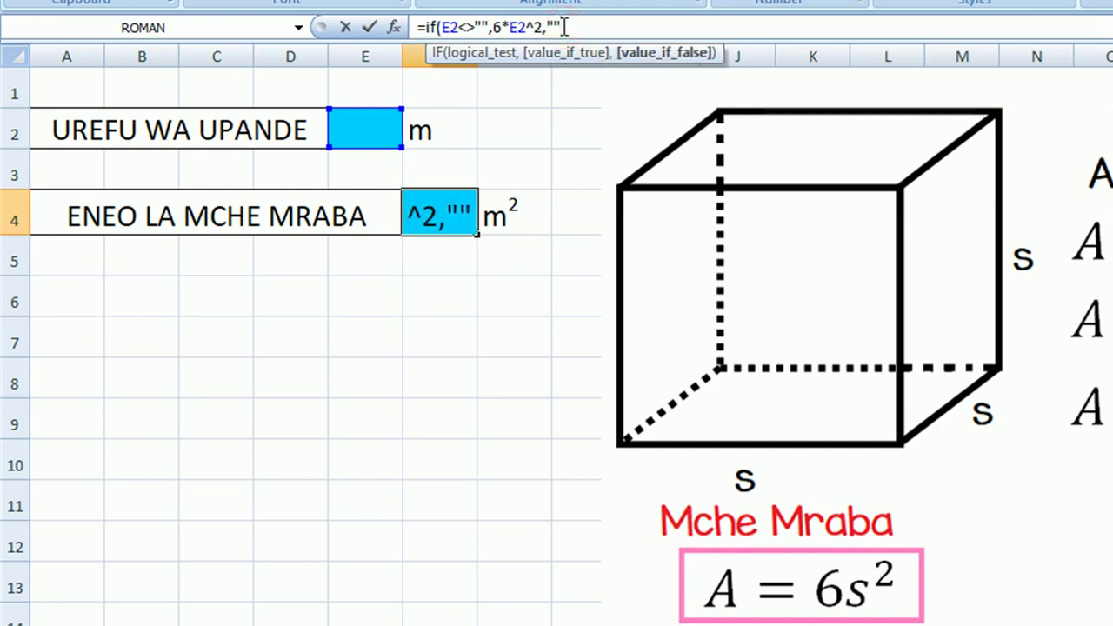
{"action": "type", "text": ")"}
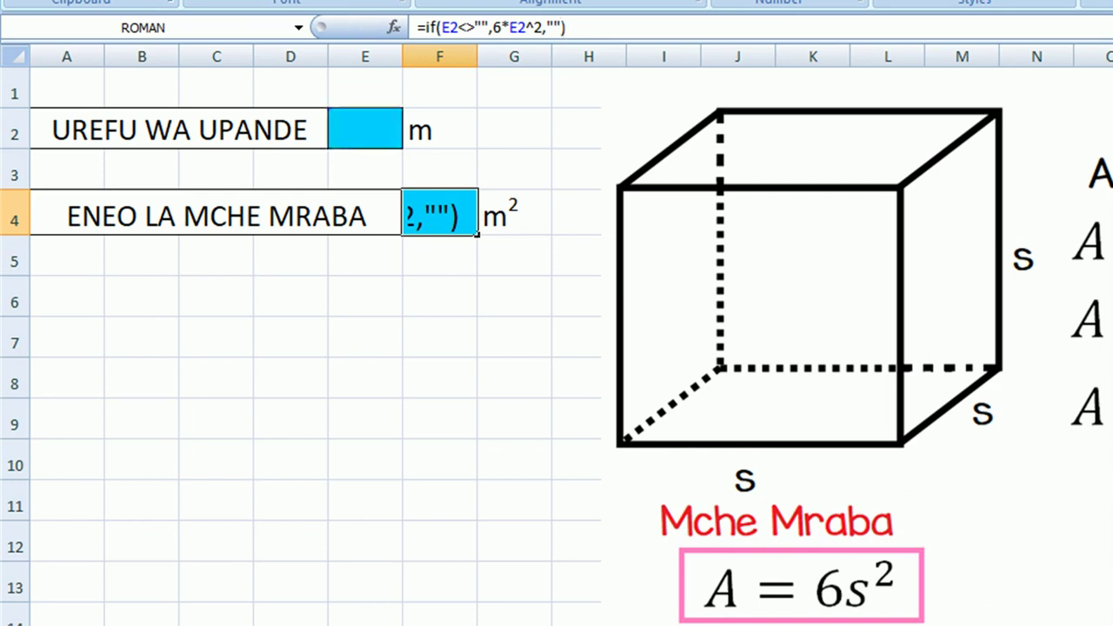
{"action": "key", "text": "Return"}
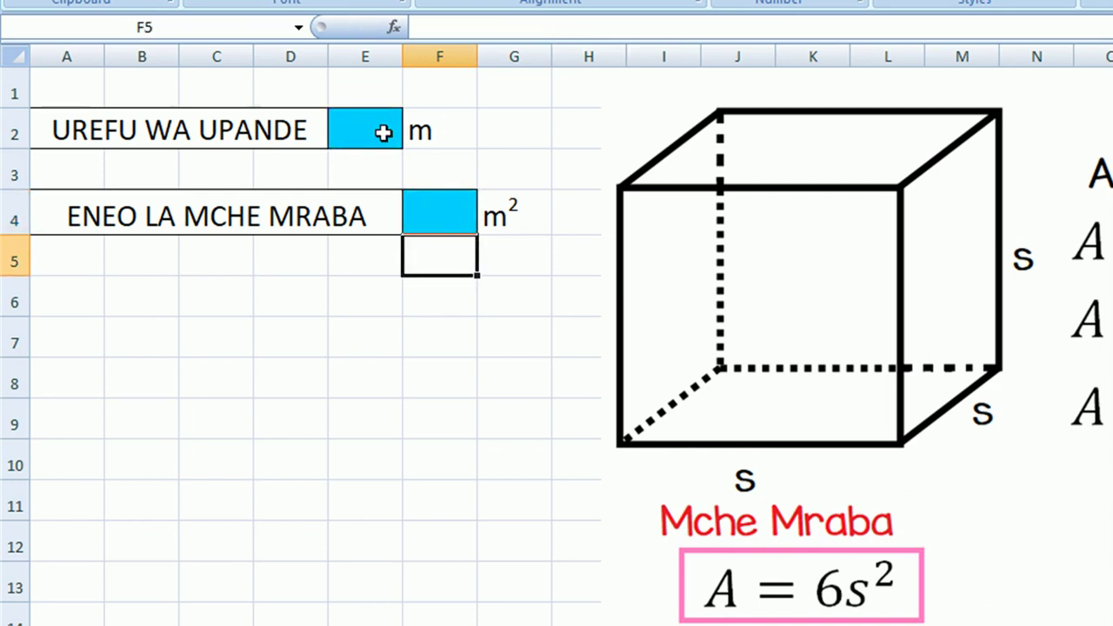
{"action": "left_click", "coordinate": [372, 122]}
Test the calculator with side length 3, then change E2 to 2 (area 24).
{"action": "type", "text": "3"}
{"action": "key", "text": "Return"}
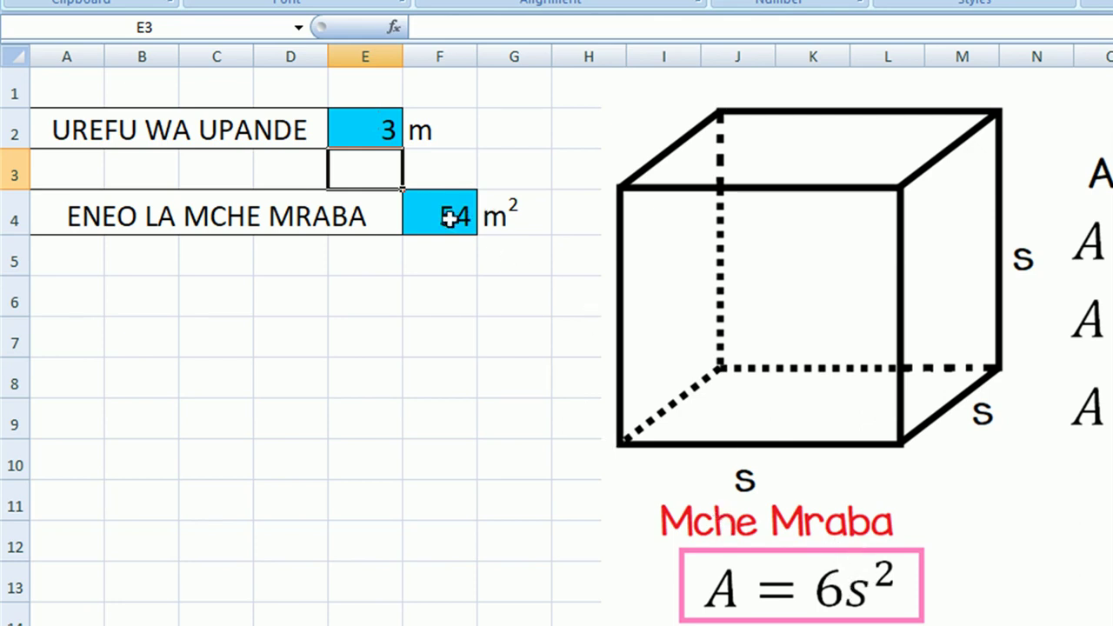
{"action": "left_click", "coordinate": [382, 130]}
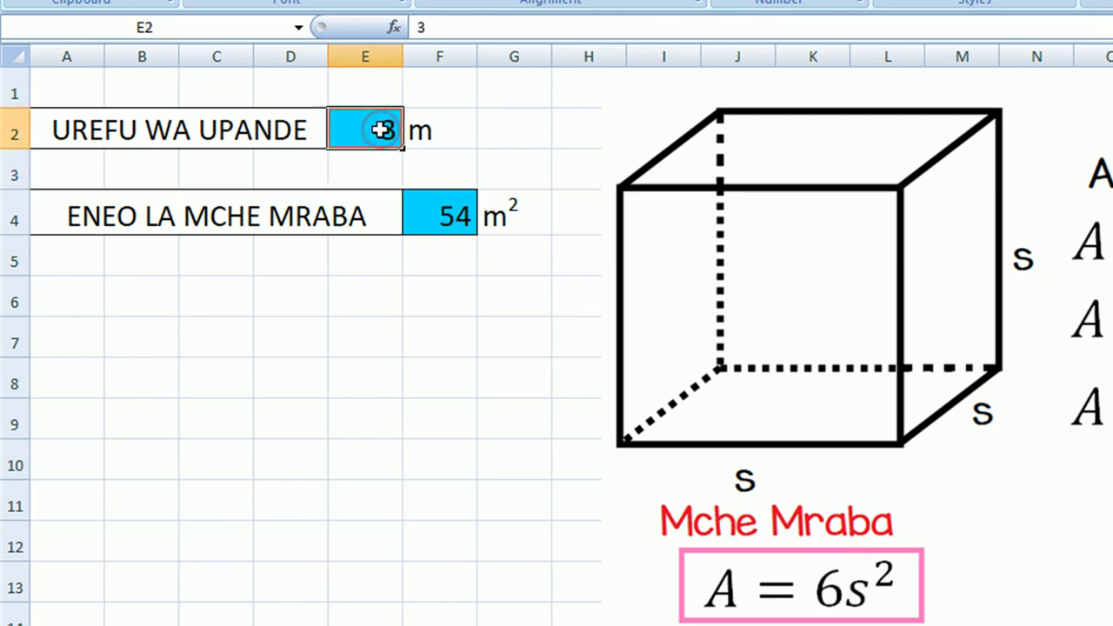
{"action": "type", "text": "2"}
{"action": "key", "text": "Return"}
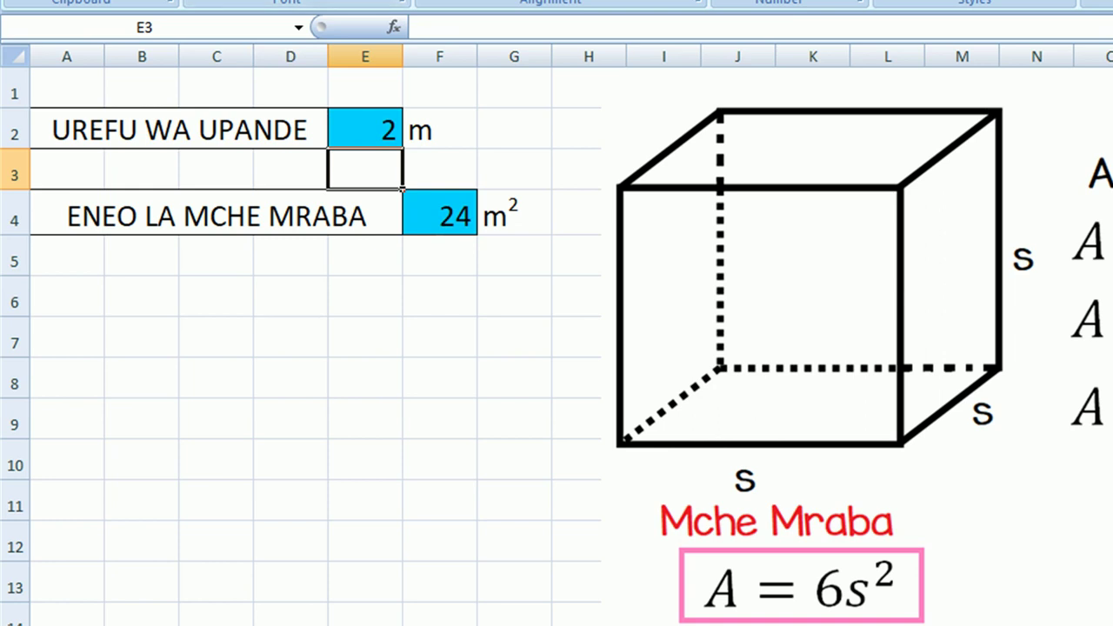
Select every cell on the sheet and bring up Format Cells.
{"action": "left_click", "coordinate": [315, 324]}
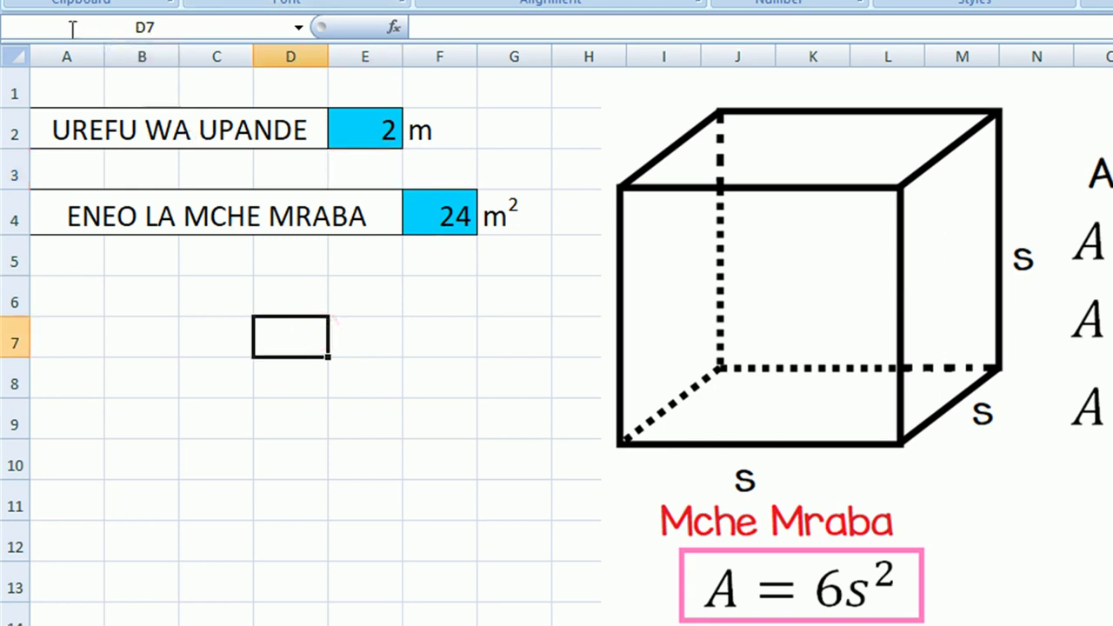
{"action": "left_click", "coordinate": [12, 54]}
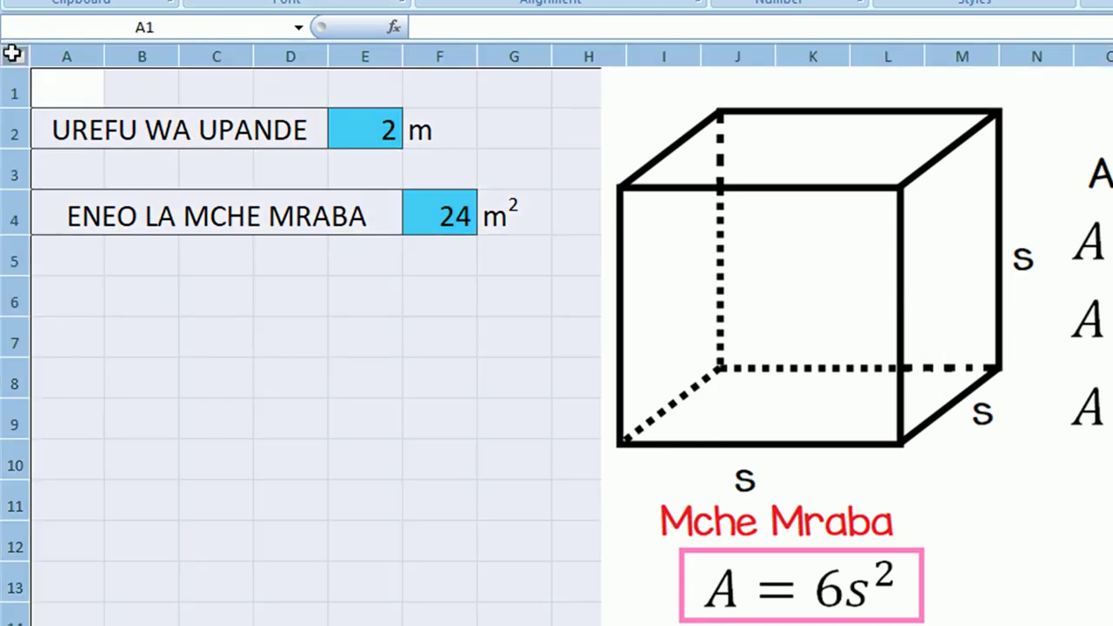
{"action": "key", "text": "ctrl+1"}
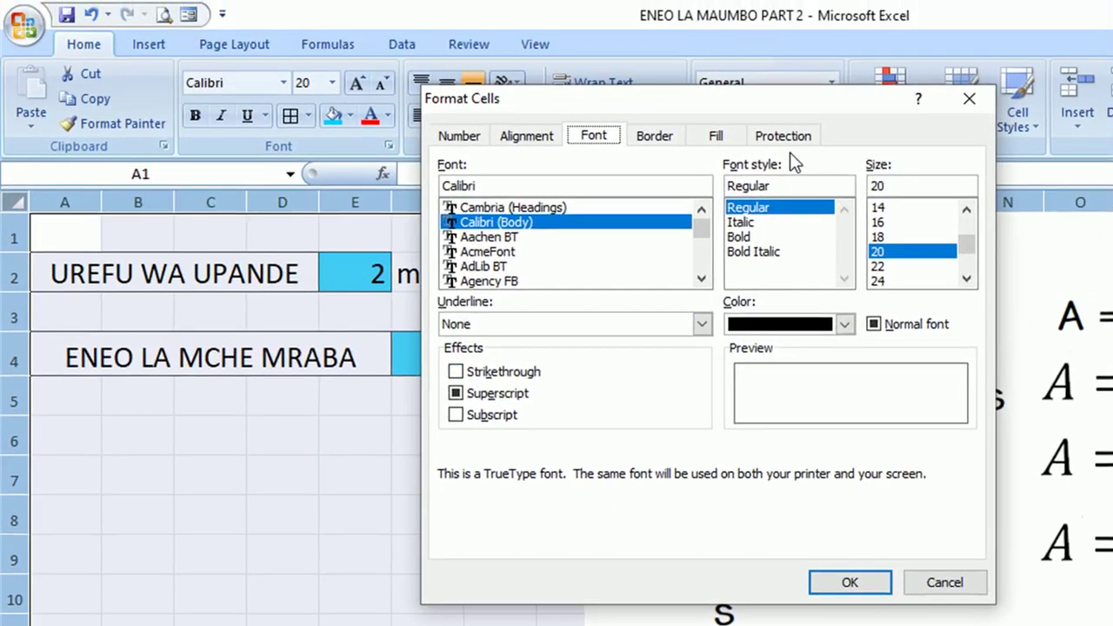
Set all cells on the sheet to Hidden so formulas are concealed.
{"action": "left_click", "coordinate": [783, 136]}
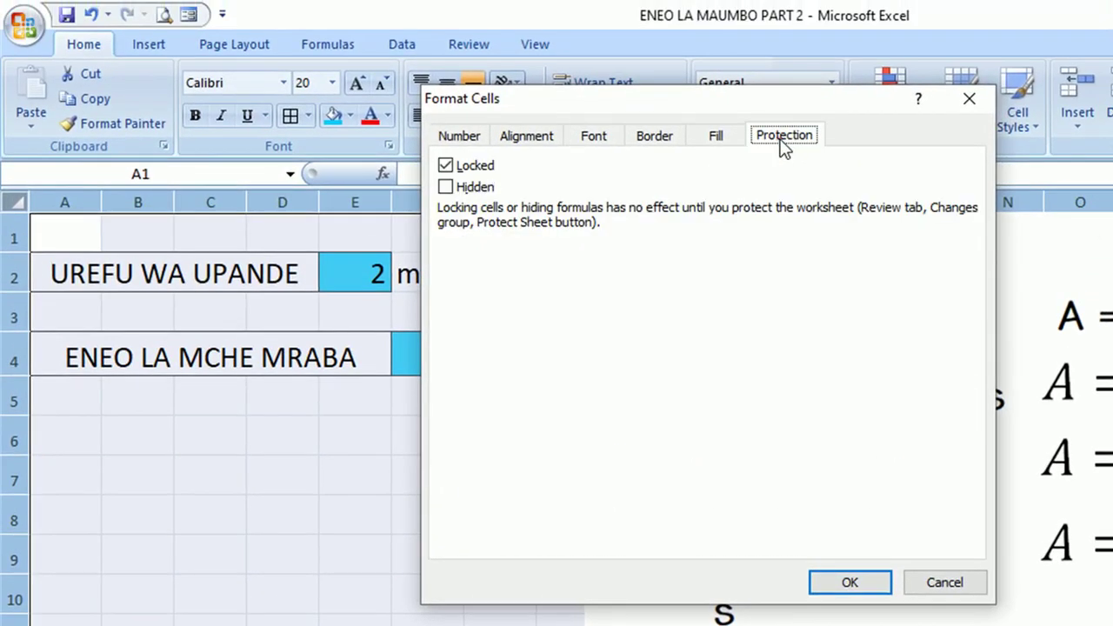
{"action": "left_click", "coordinate": [445, 188]}
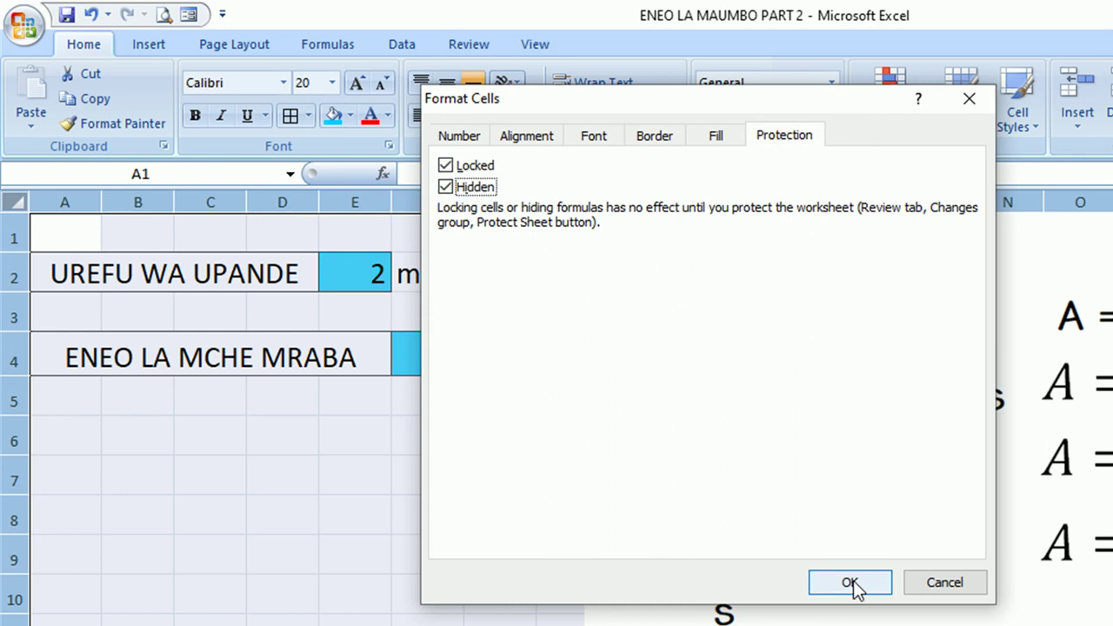
{"action": "left_click", "coordinate": [850, 582]}
{"action": "left_click", "coordinate": [412, 440]}
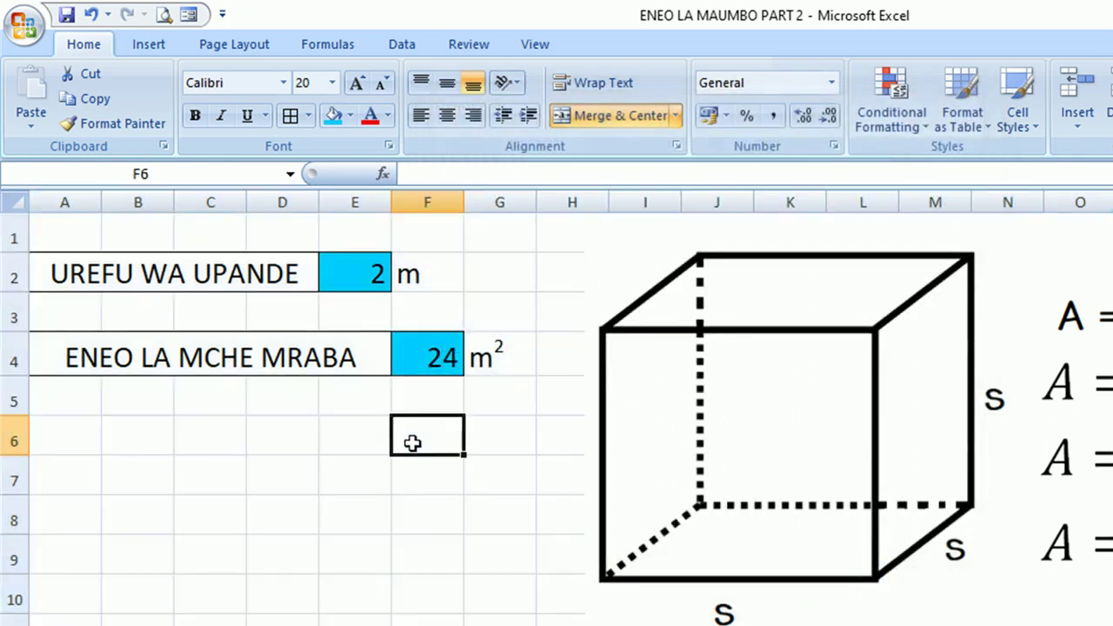
Unlock the side-length input cell E2 so it stays editable.
{"action": "left_click", "coordinate": [363, 273]}
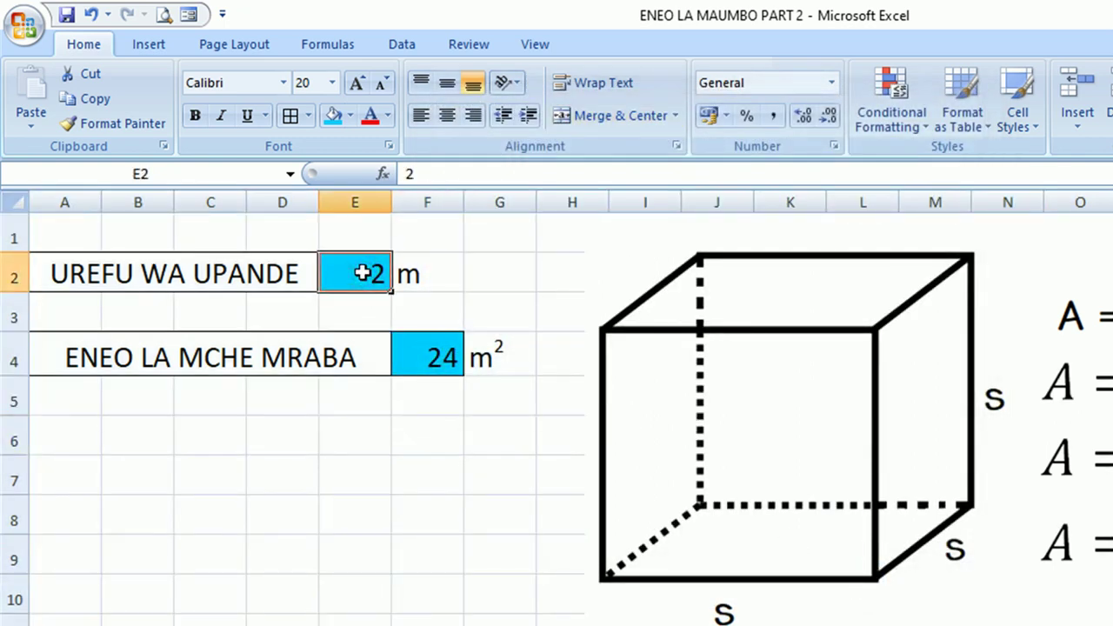
{"action": "key", "text": "ctrl+1"}
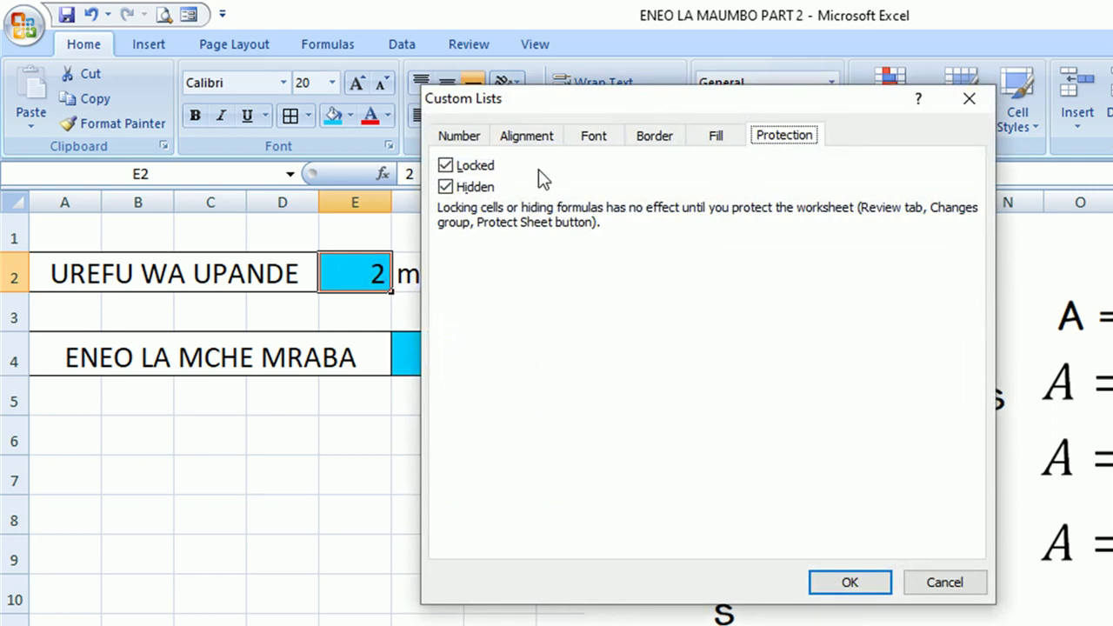
{"action": "left_click", "coordinate": [446, 166]}
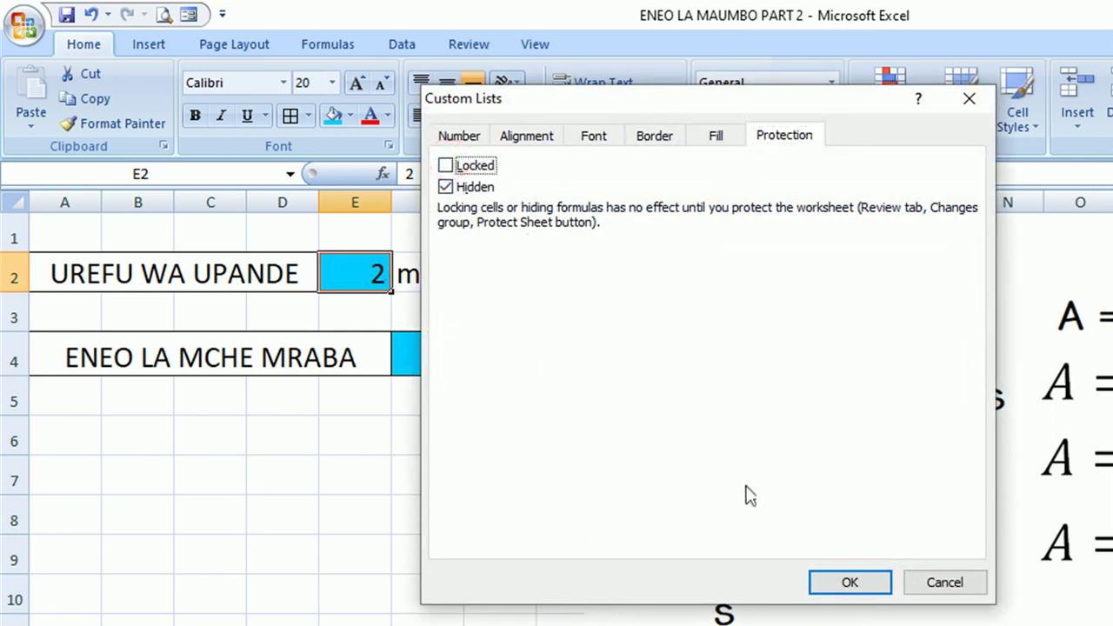
{"action": "left_click", "coordinate": [830, 581]}
{"action": "left_click", "coordinate": [475, 503]}
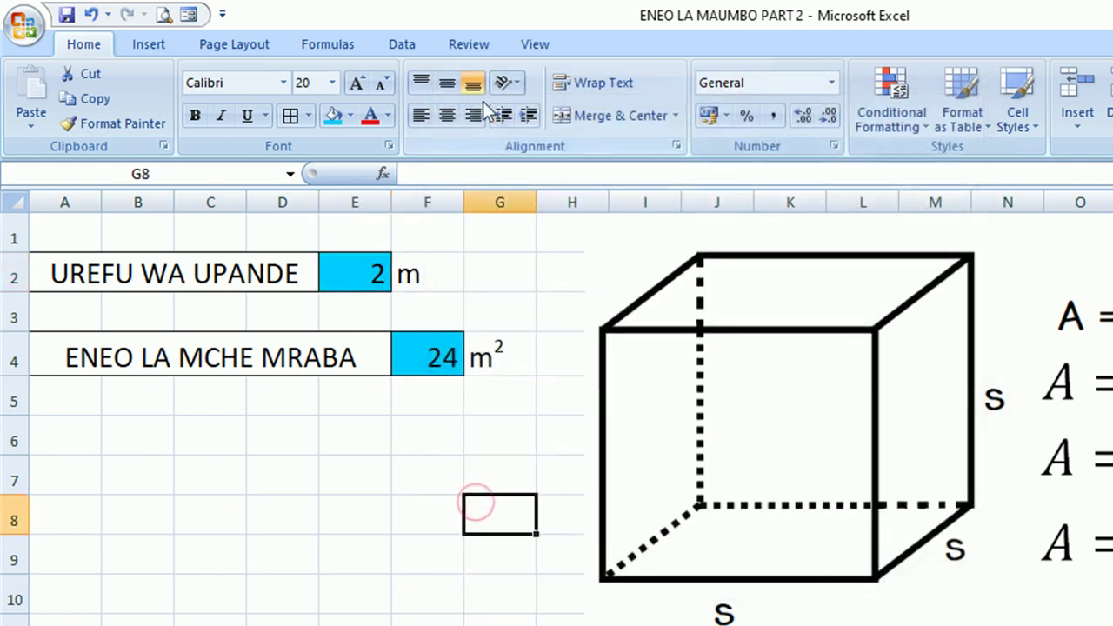
Protect the sheet with Select locked cells unchecked.
{"action": "left_click", "coordinate": [459, 47]}
{"action": "left_click", "coordinate": [677, 105]}
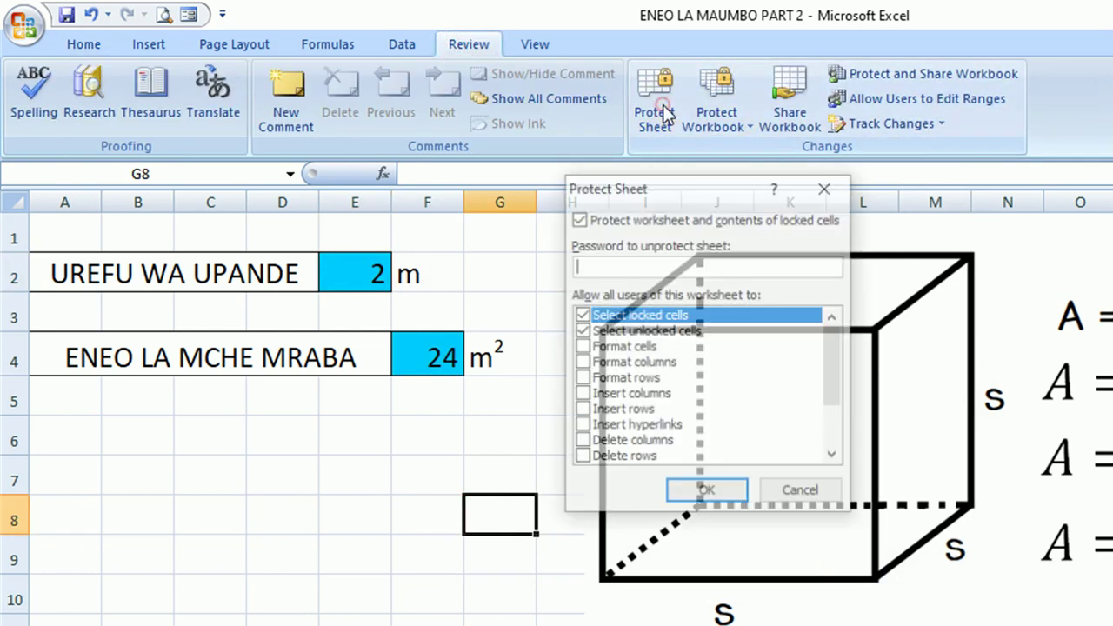
{"action": "left_click", "coordinate": [581, 315]}
{"action": "left_click", "coordinate": [706, 493]}
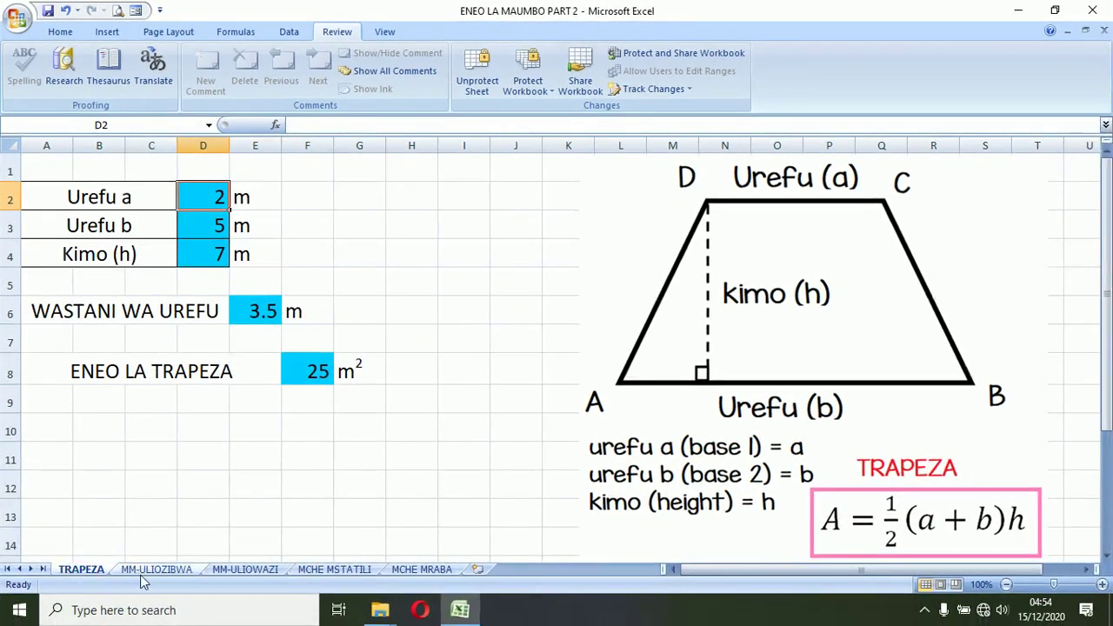
Check the MM-ULIOZIBWA, MM-ULIOWAZI and MCHE MSTATILI sheets, ending on MCHE MRABA.
{"action": "left_click", "coordinate": [144, 572]}
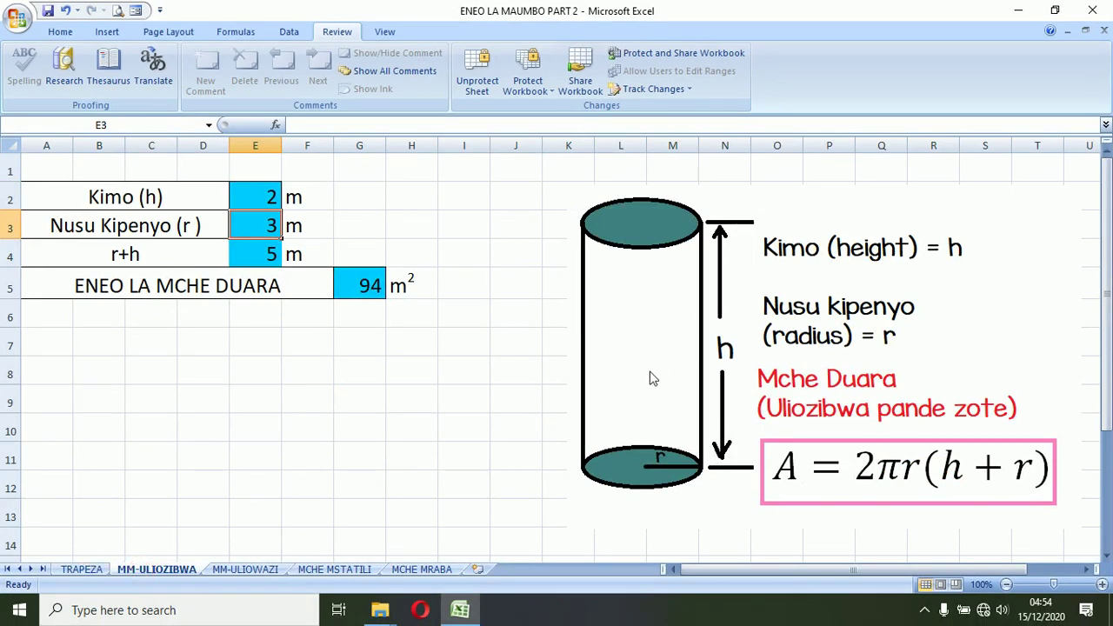
{"action": "left_click", "coordinate": [240, 570]}
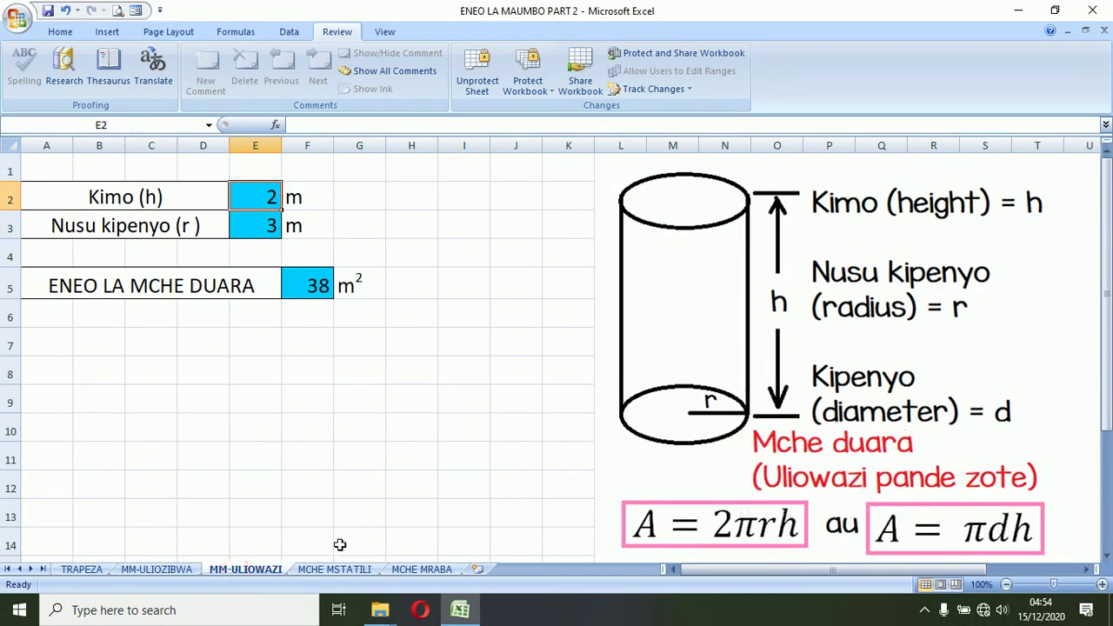
{"action": "left_click", "coordinate": [320, 571]}
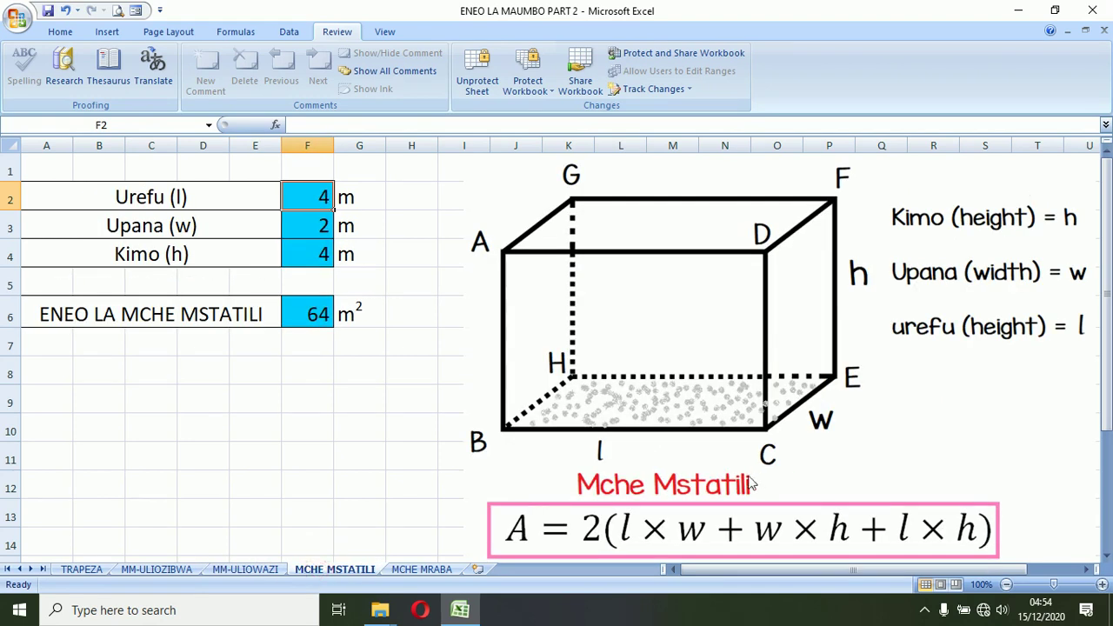
{"action": "left_click", "coordinate": [419, 569]}
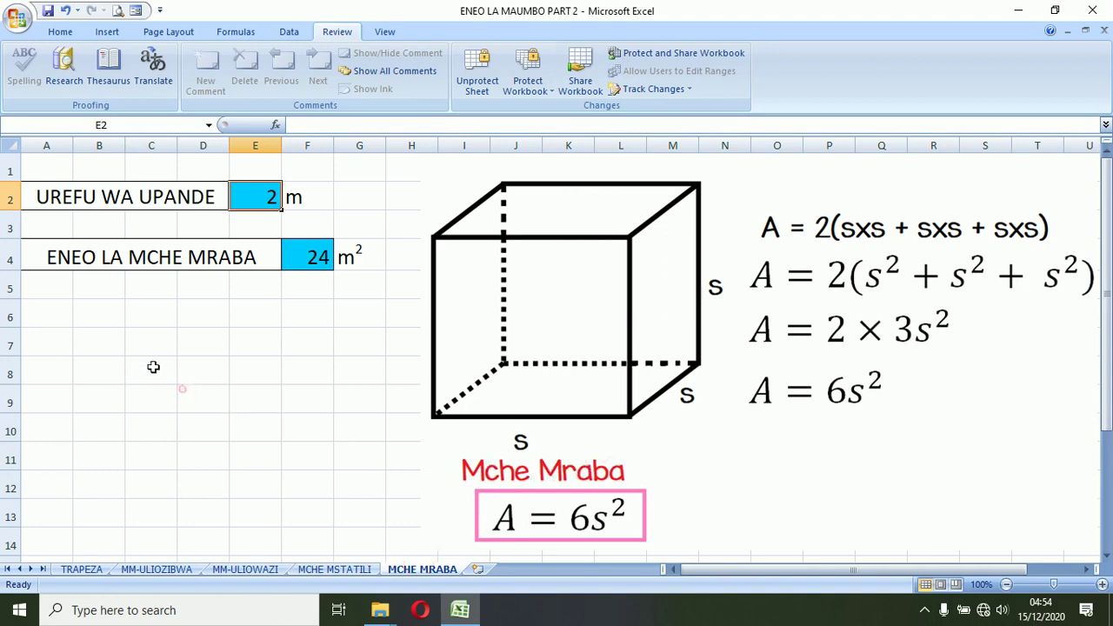
{"action": "left_click", "coordinate": [47, 11]}
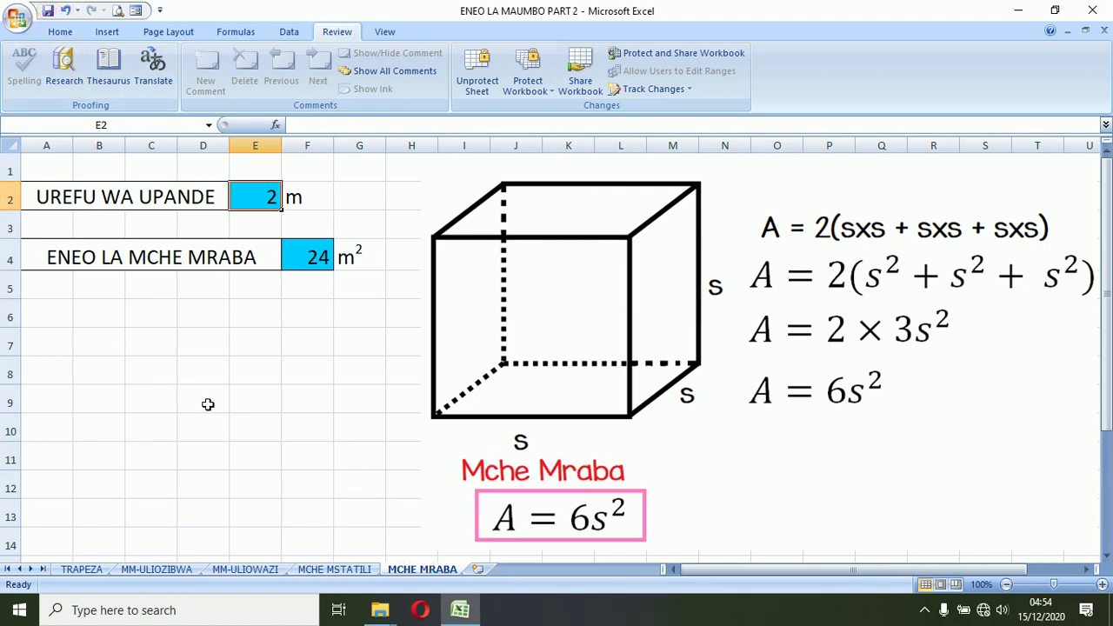